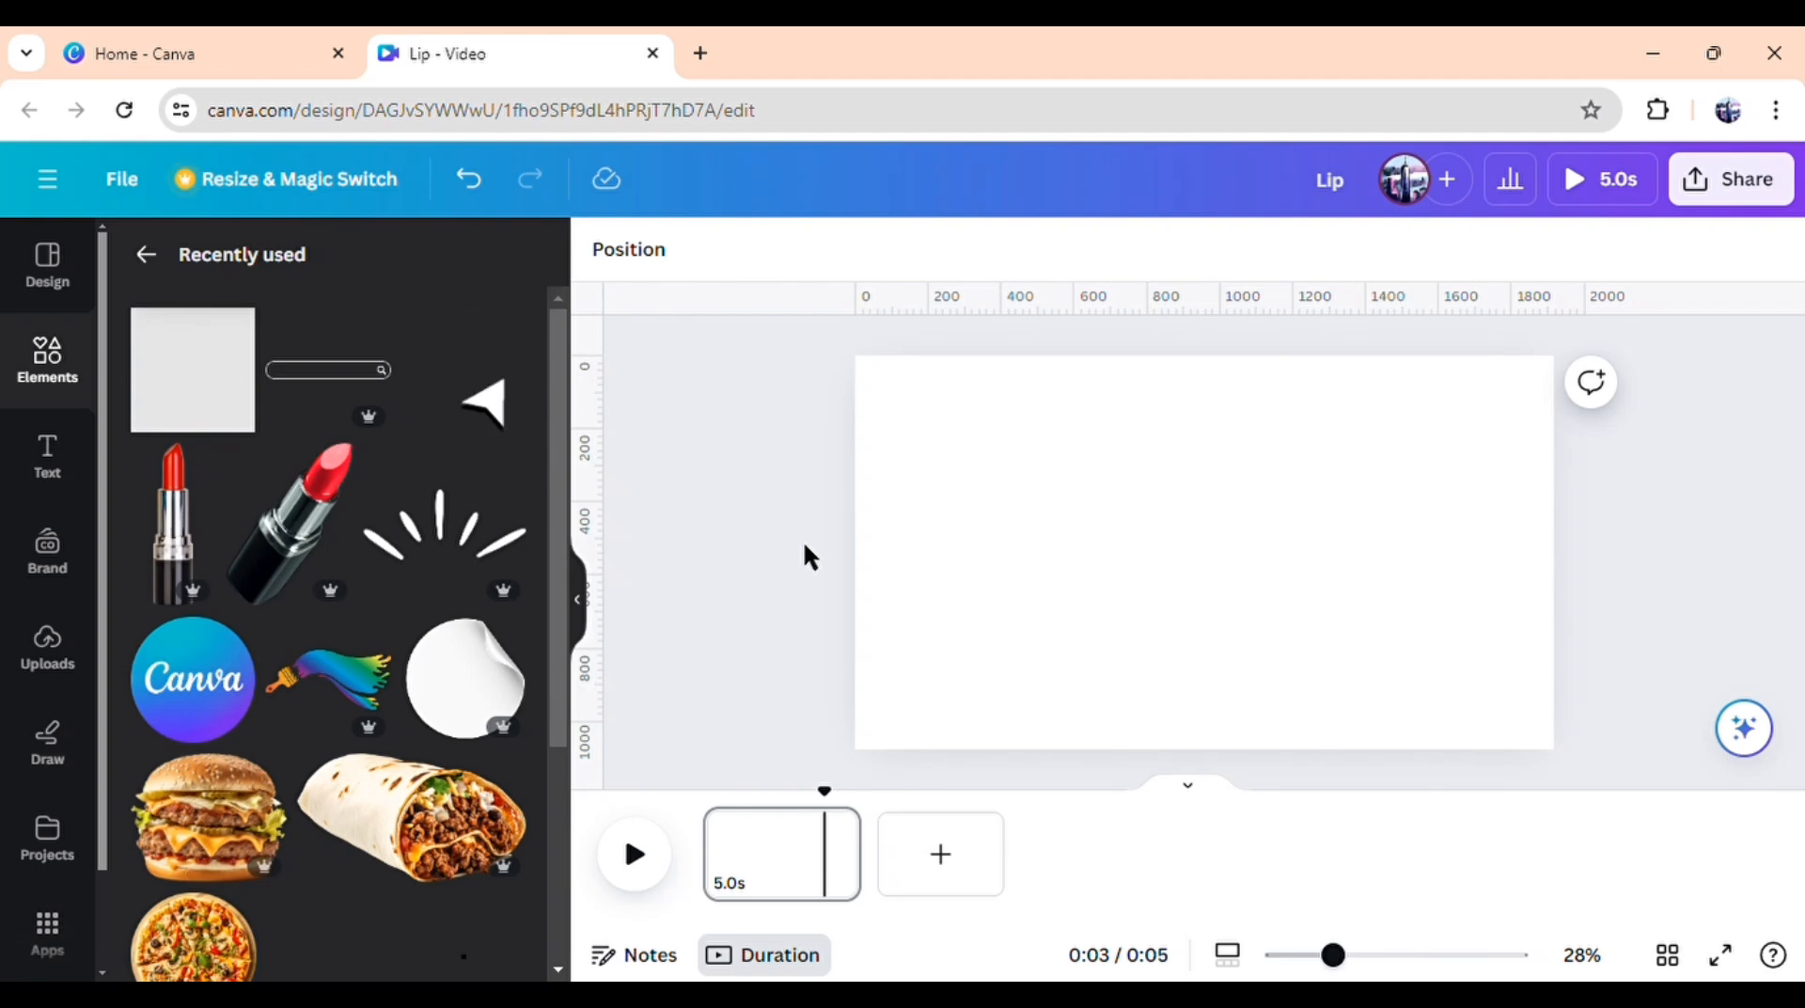
# Add a circle to the page, fill it with Turquoise blue #5ce1e6 and enlarge it
pyautogui.press('c')
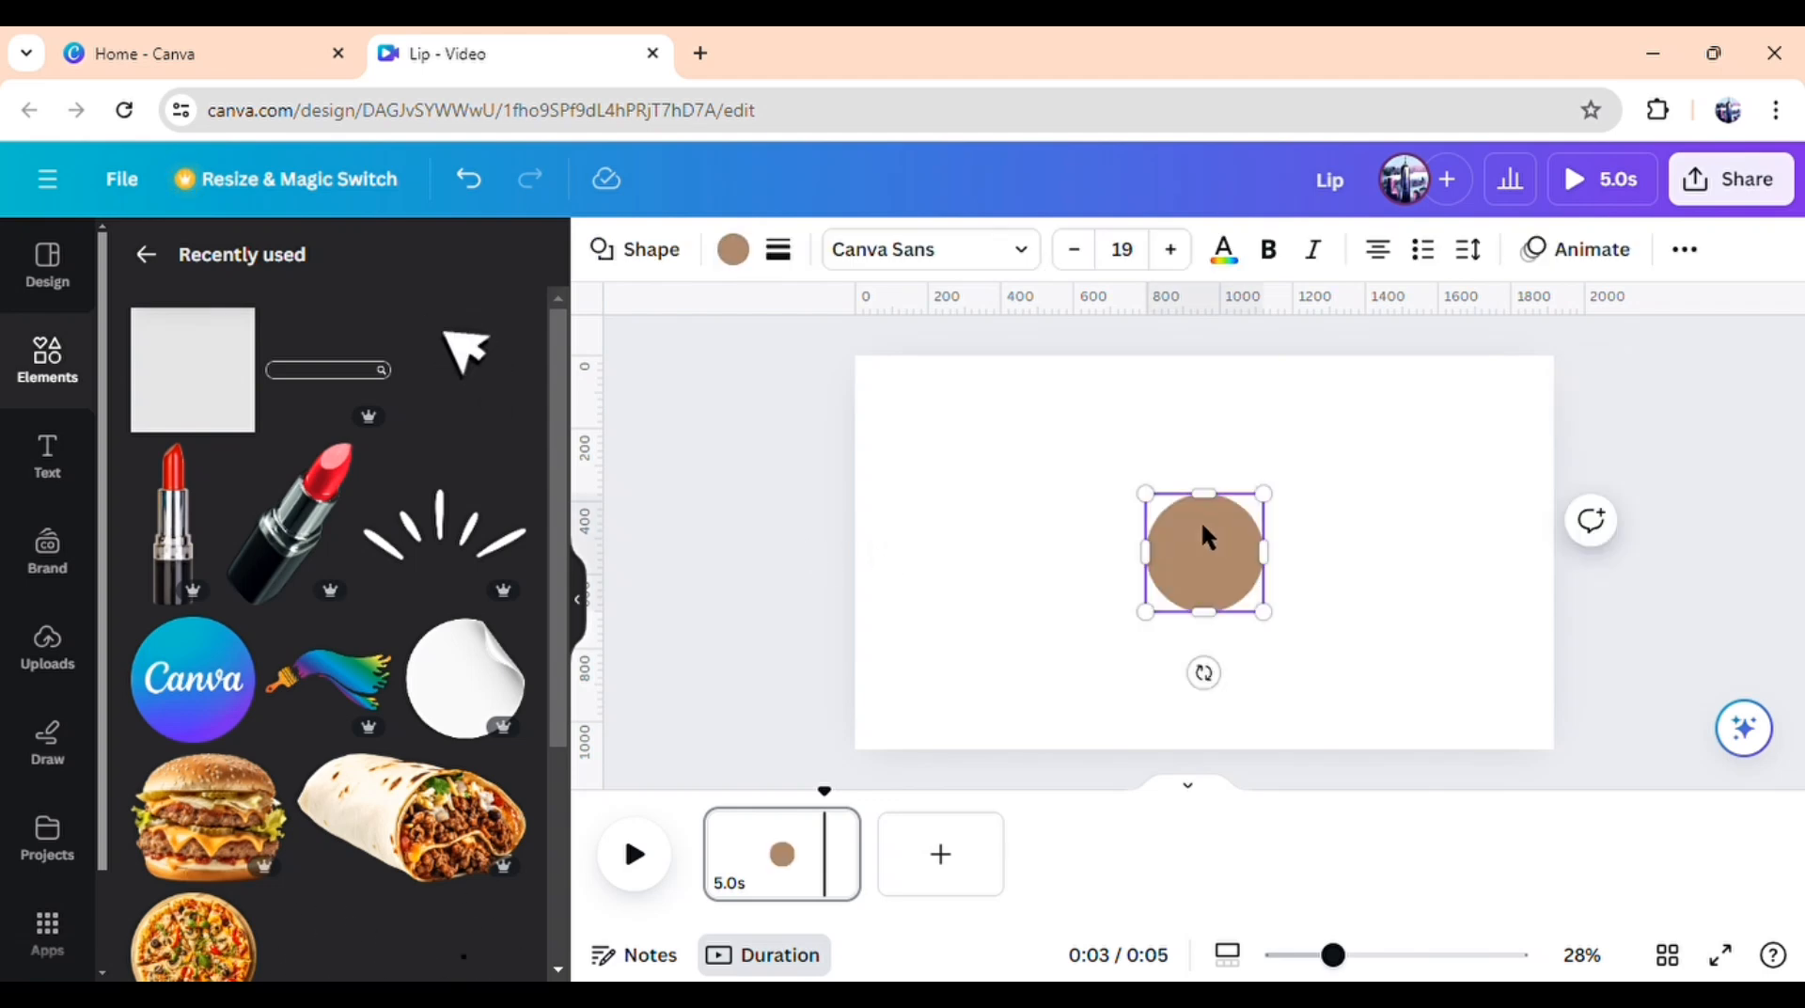
pyautogui.click(733, 252)
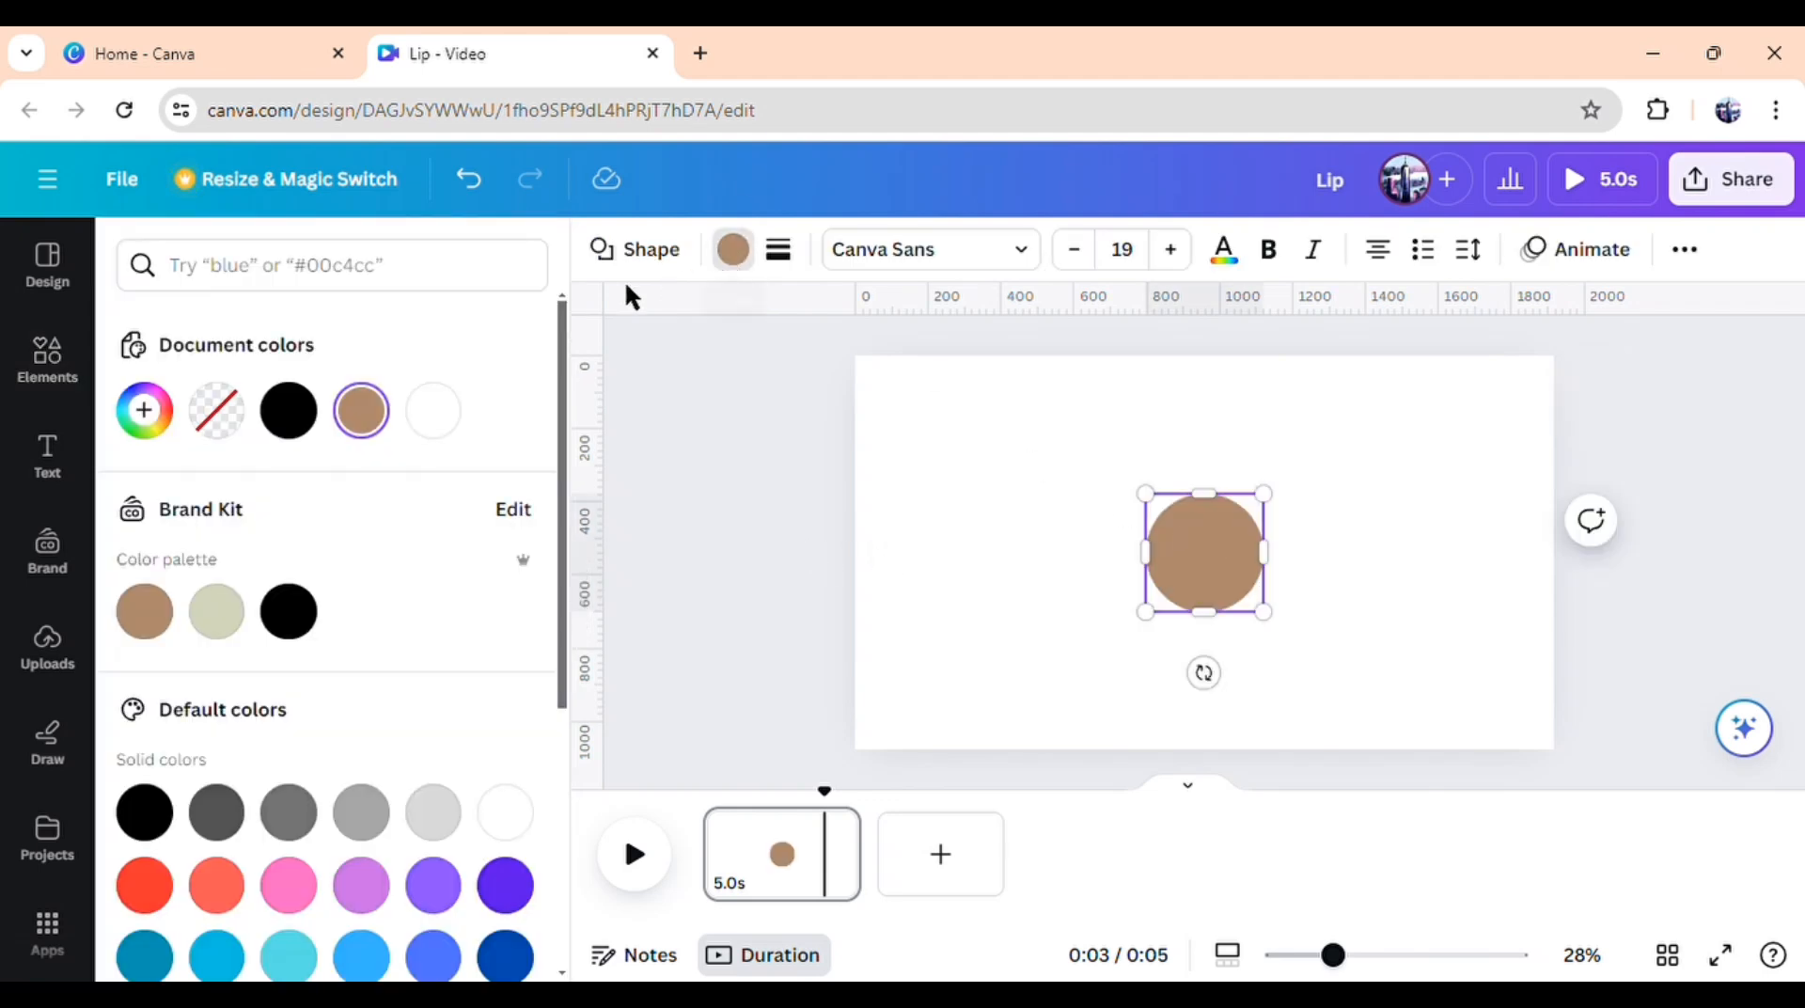
pyautogui.scroll(-2, 310, 931)
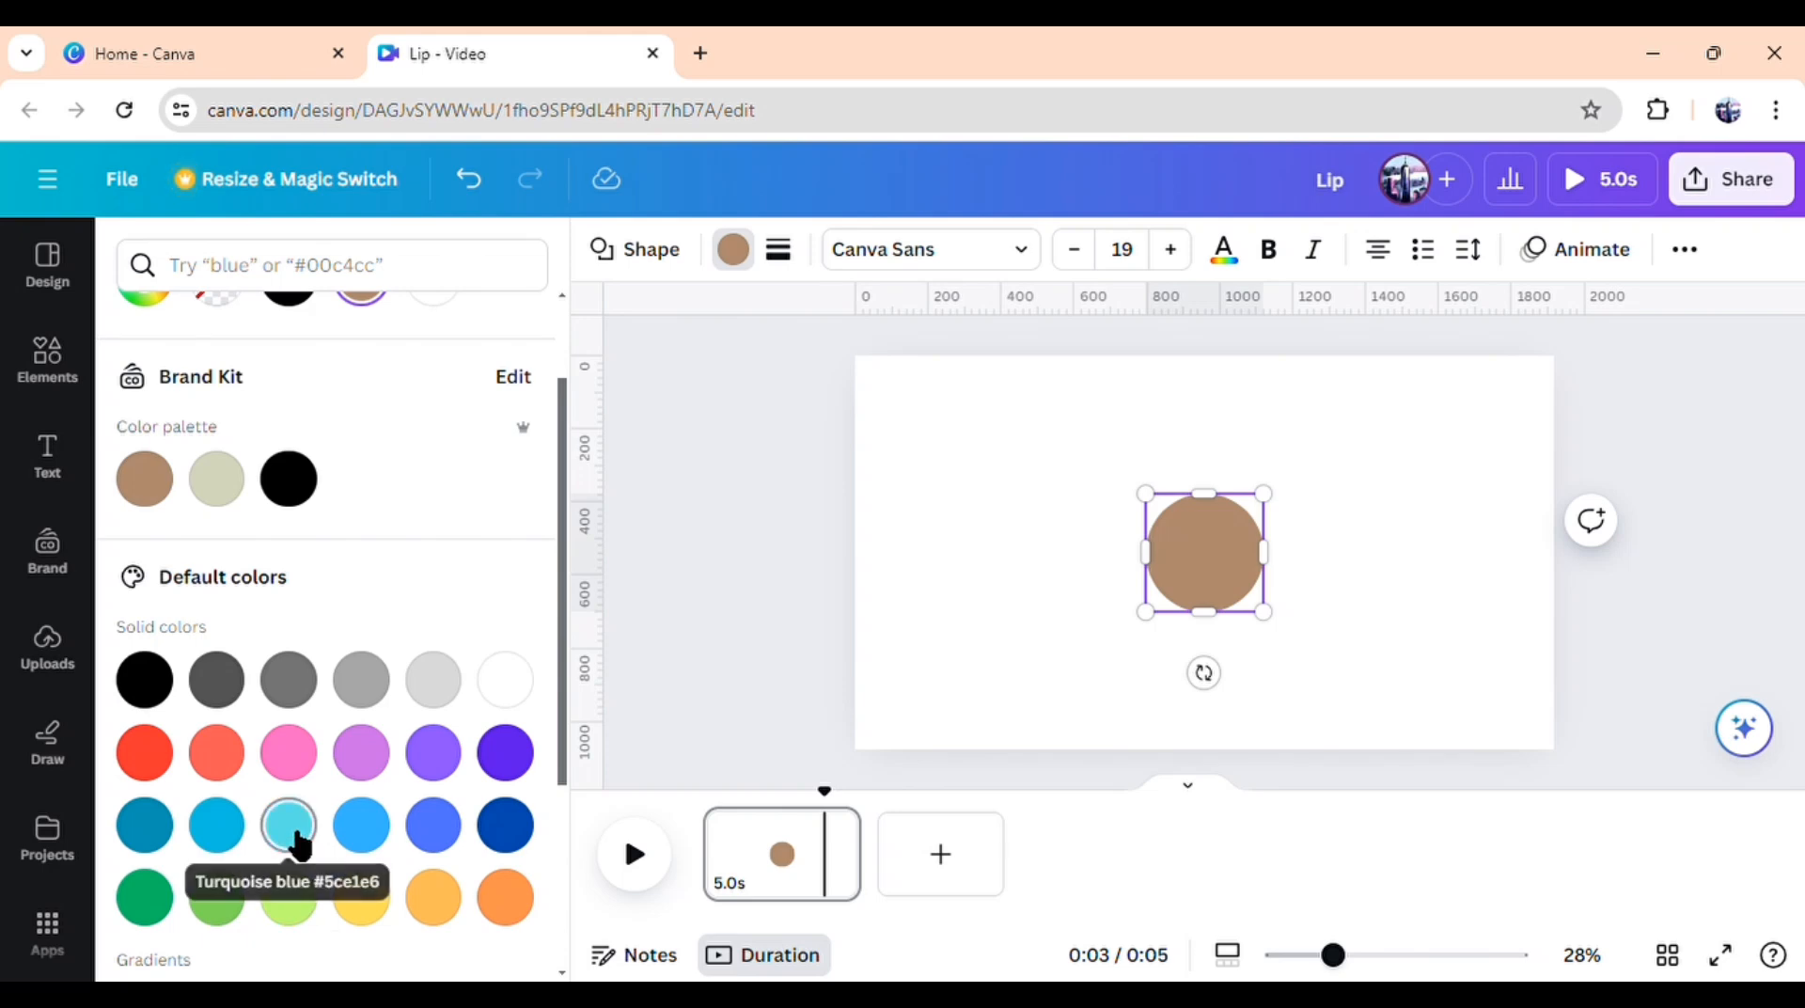
pyautogui.click(299, 839)
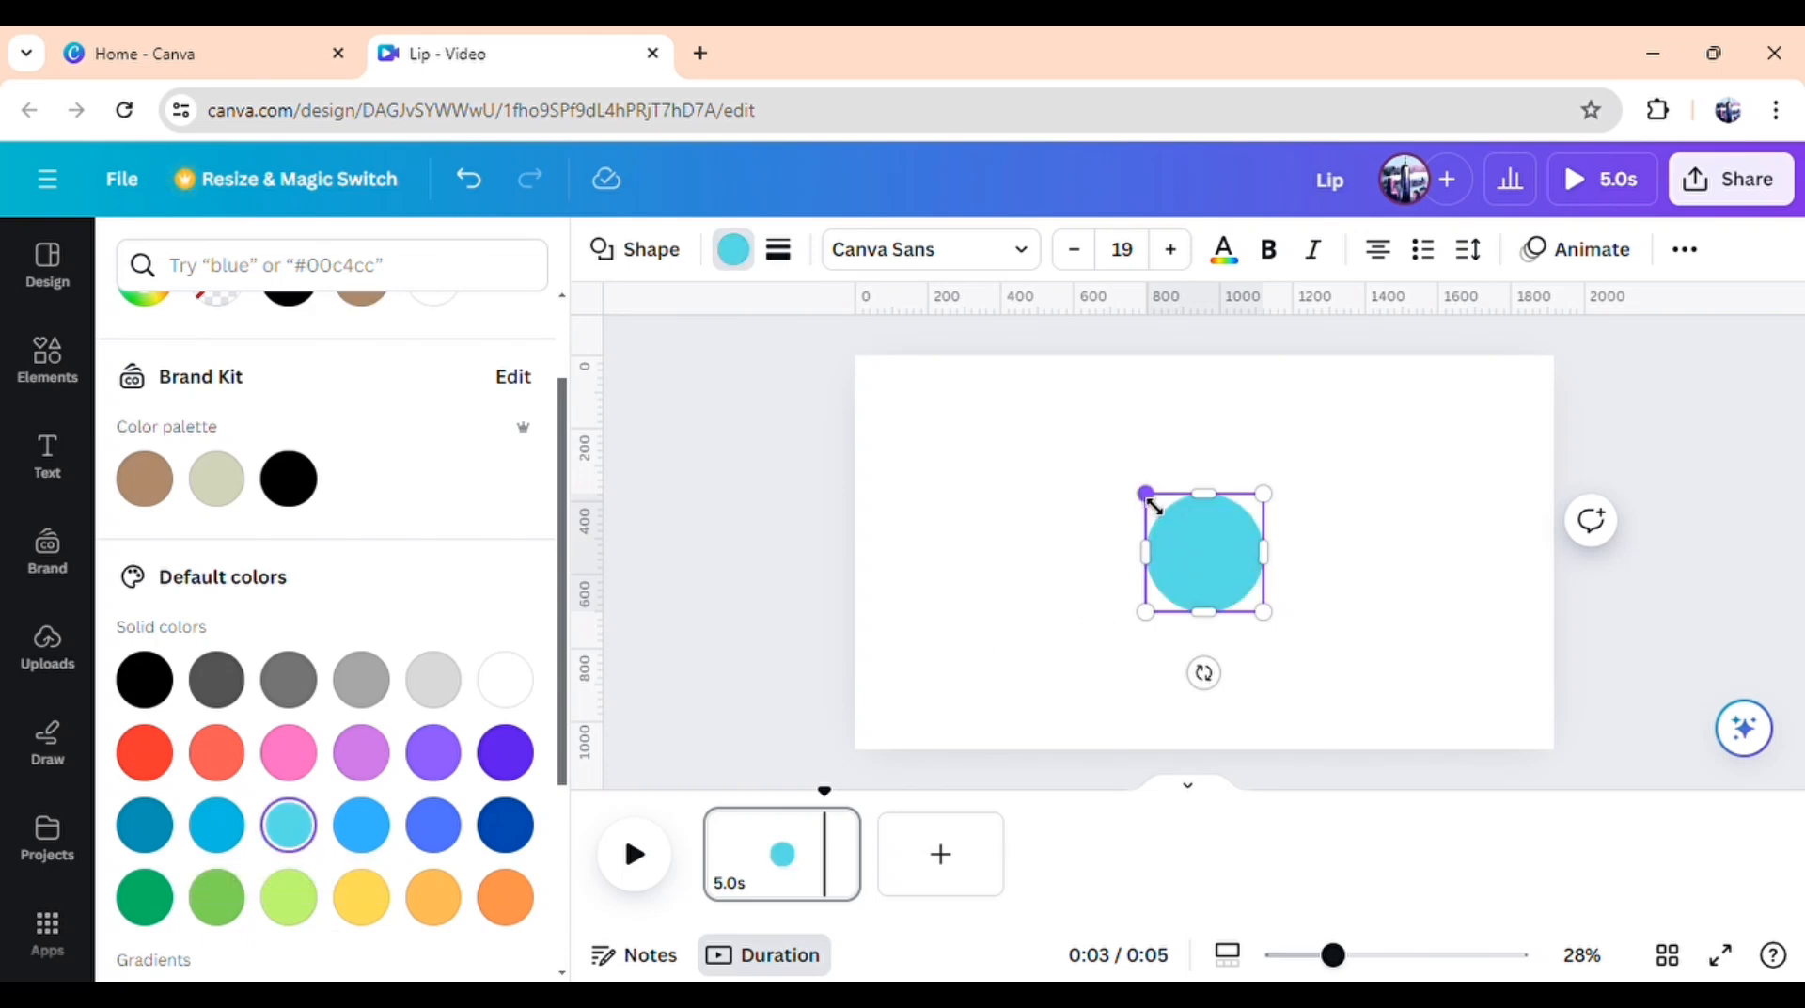
pyautogui.moveTo(1146, 494); pyautogui.dragTo(1106, 453)
pyautogui.click(1039, 564)
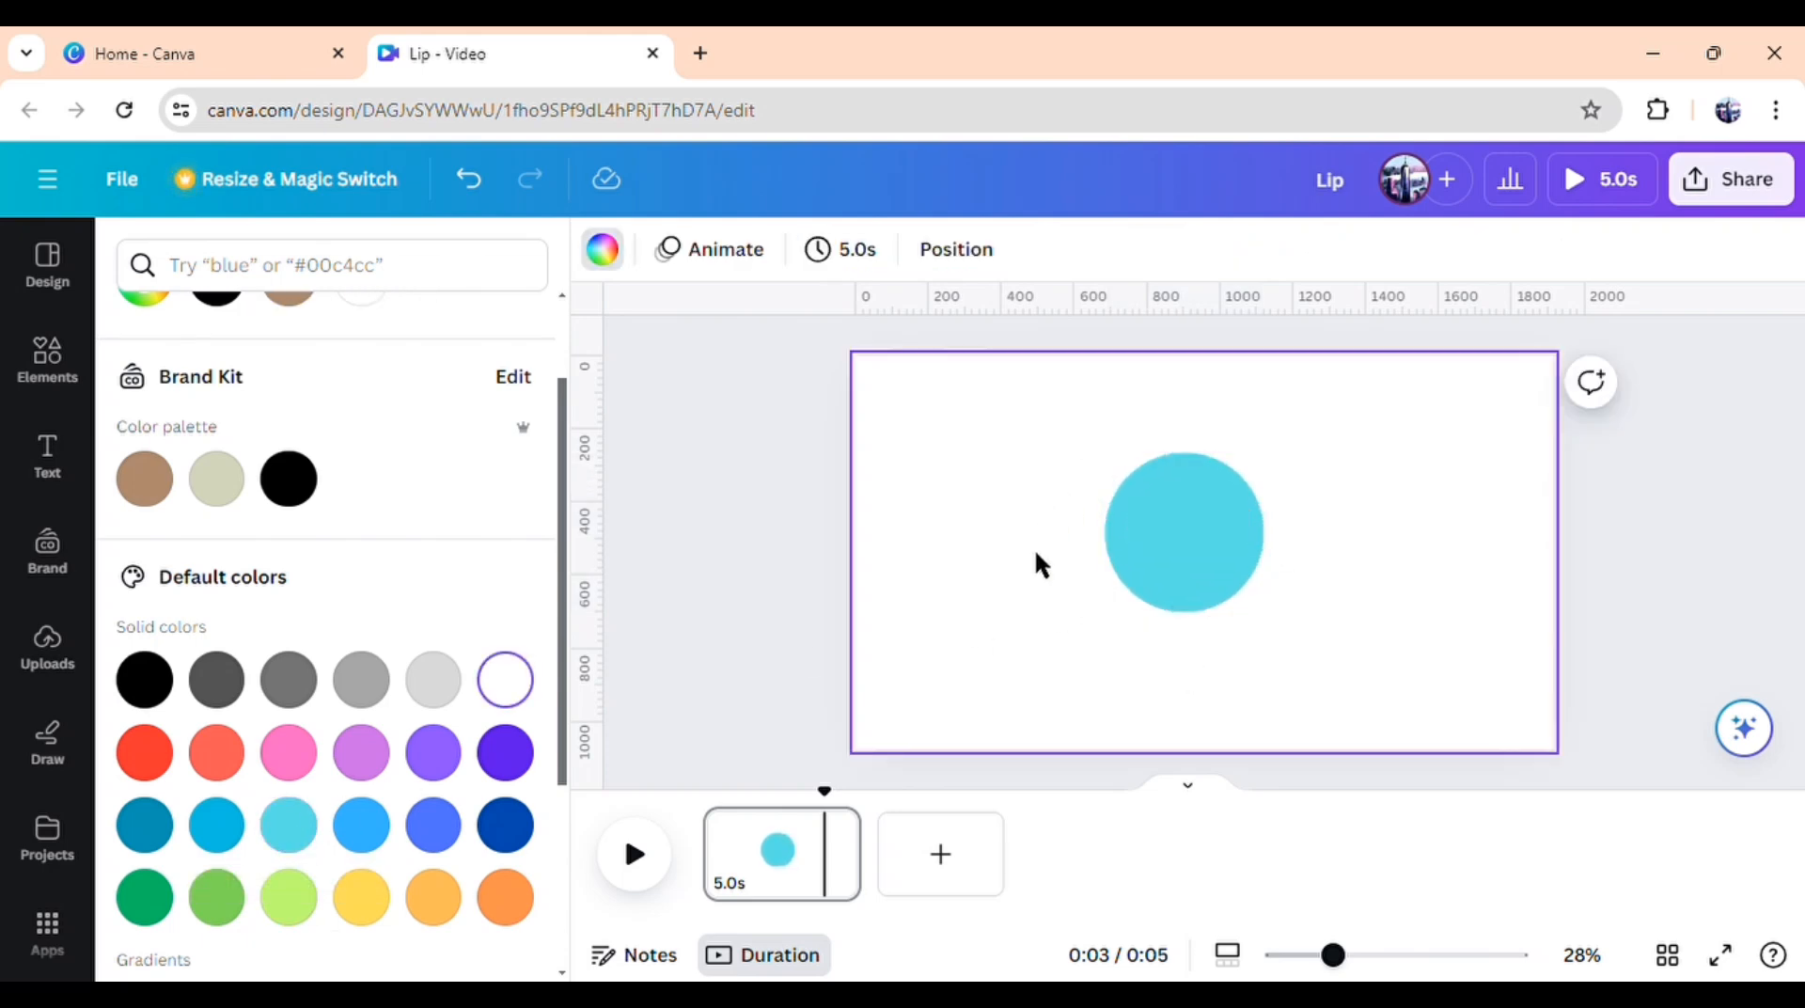
# Duplicate the turquoise circle so the two overlap side by side, and set the right-hand circle's transparency to 0
pyautogui.moveTo(1232, 573)
pyautogui.mouseDown()
pyautogui.moveTo(1155, 581)
pyautogui.moveTo(1249, 580)
pyautogui.moveTo(1233, 564)
pyautogui.mouseUp()
pyautogui.click(1055, 392)
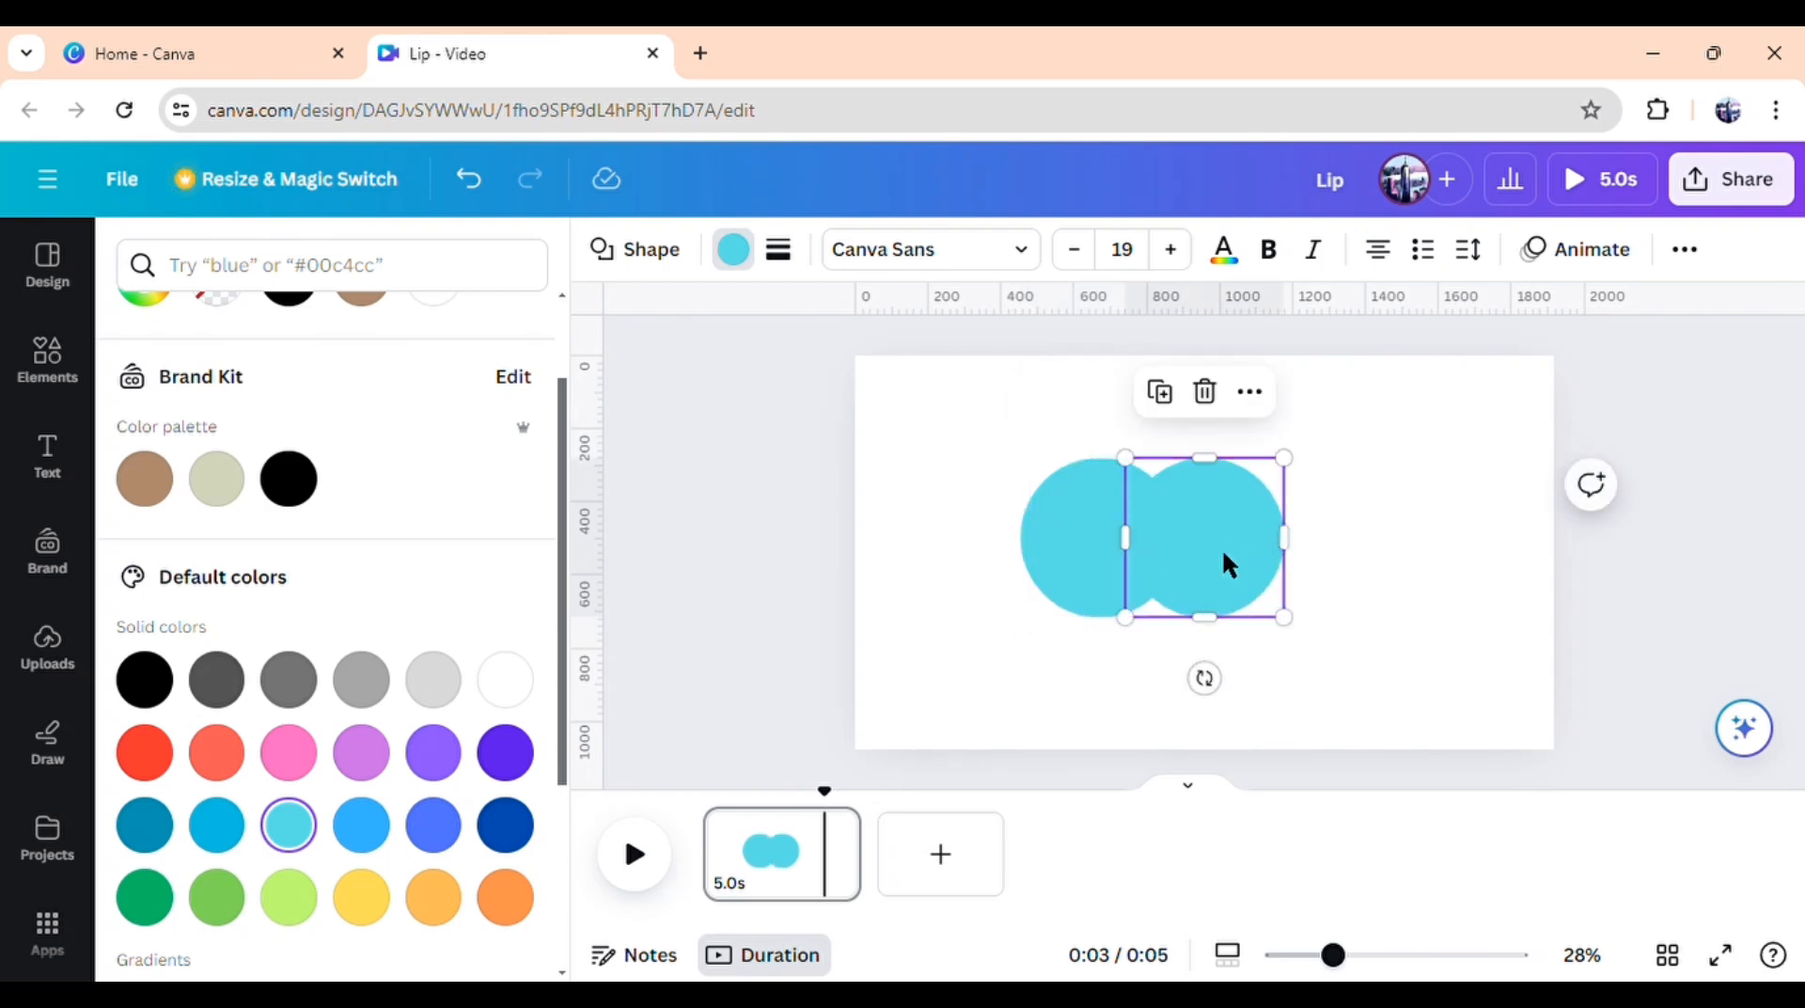
pyautogui.click(1680, 252)
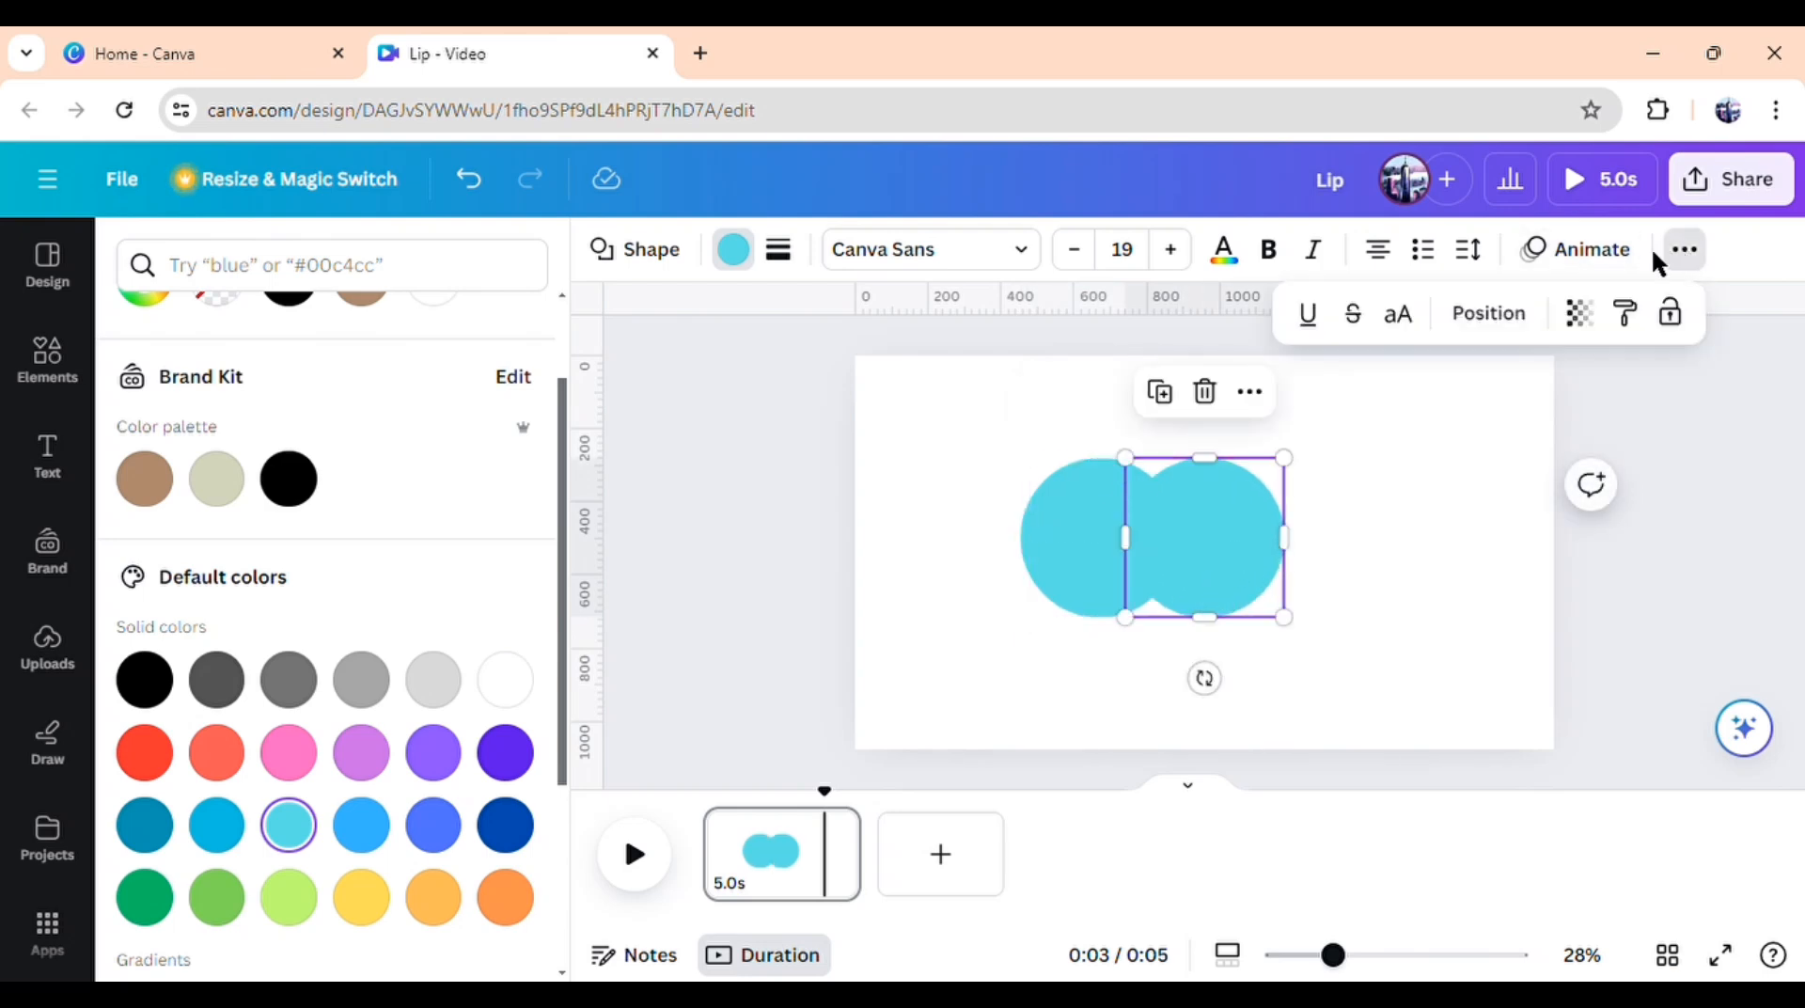
pyautogui.click(1581, 314)
pyautogui.moveTo(1520, 423); pyautogui.dragTo(1299, 430)
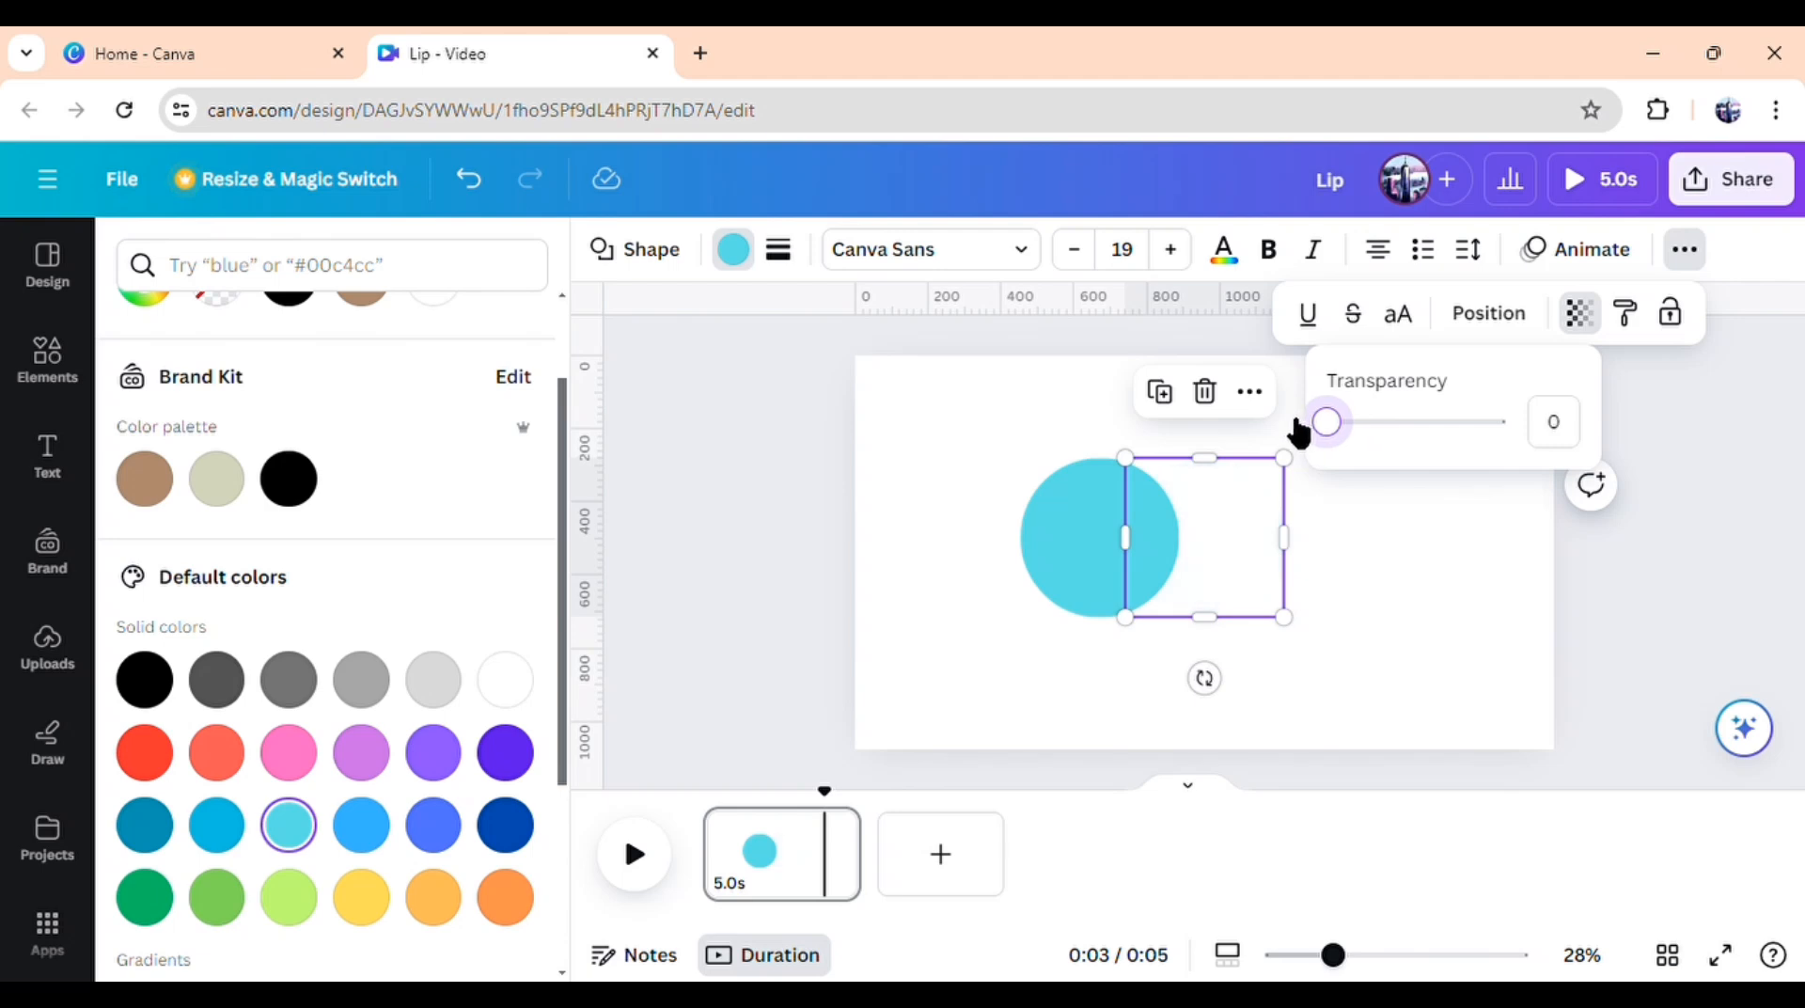
# Group the visible and transparent circles and move the group so the visible circle sits off the page's left edge
pyautogui.click(1074, 682)
pyautogui.moveTo(1032, 691); pyautogui.dragTo(1158, 423)
pyautogui.click(1084, 391)
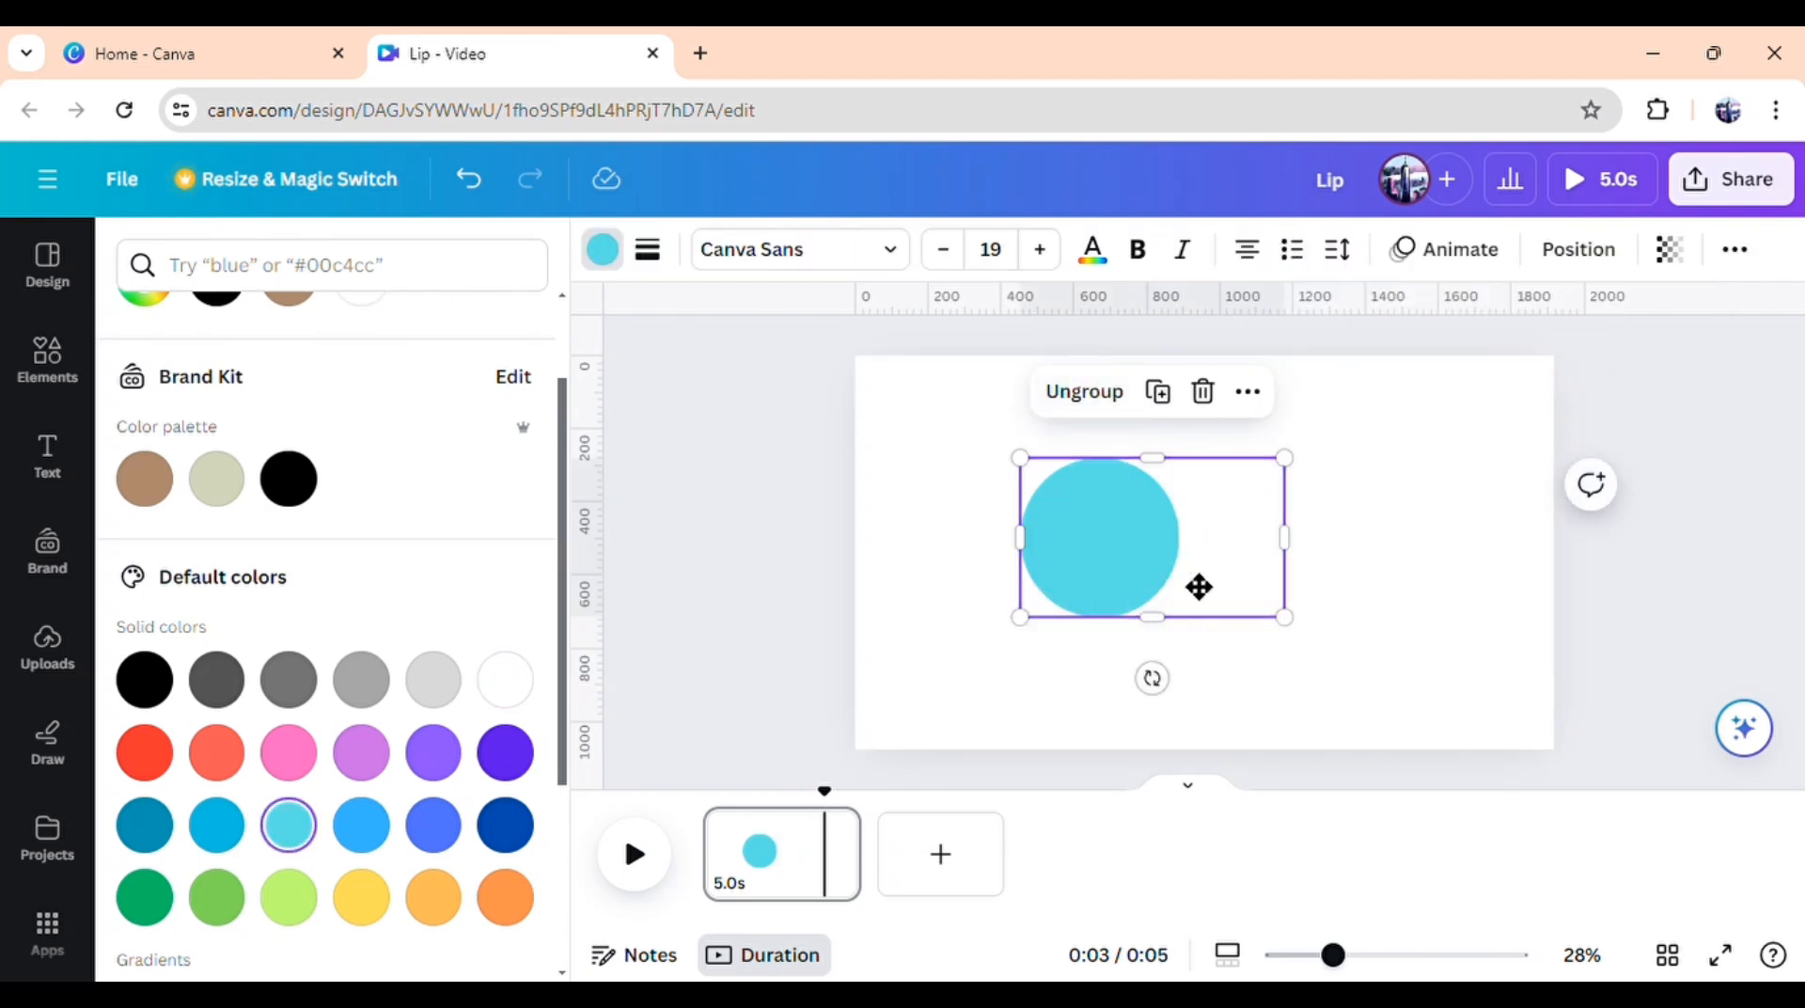
pyautogui.moveTo(1199, 586); pyautogui.dragTo(831, 583)
pyautogui.click(1054, 611)
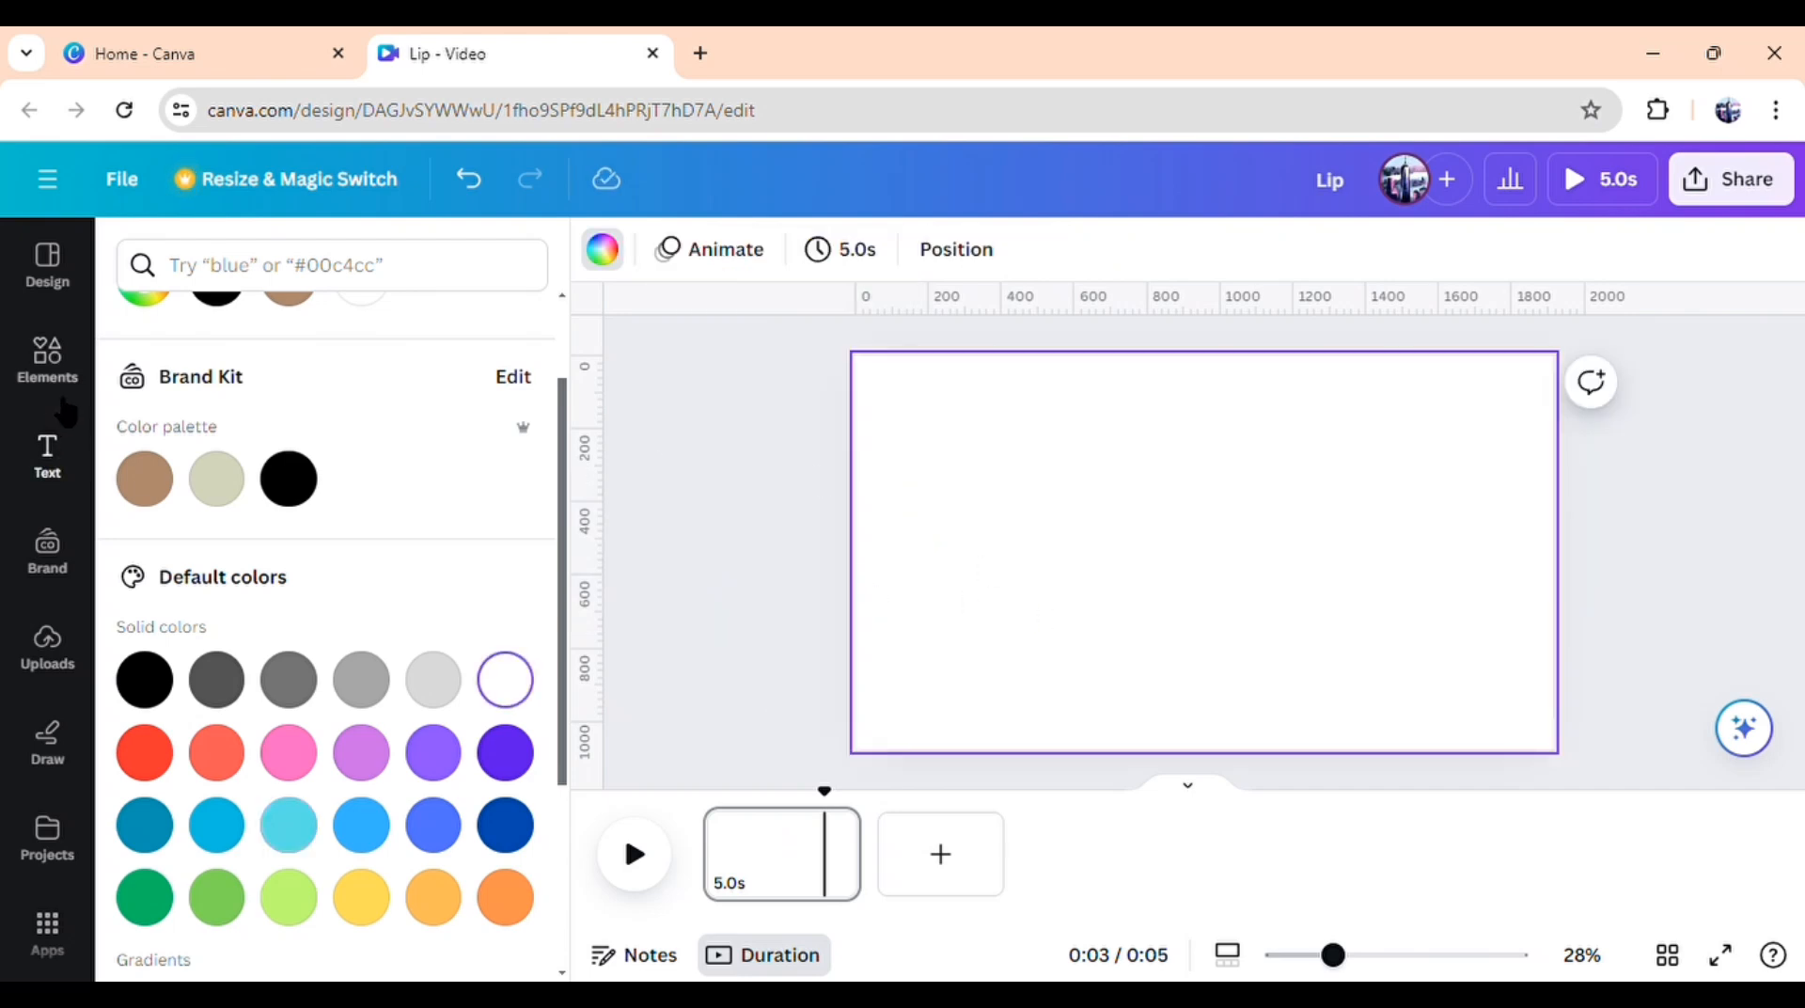
# Add the upright red lipstick image from the recently used elements and move it down past the page's lower edge
pyautogui.click(49, 362)
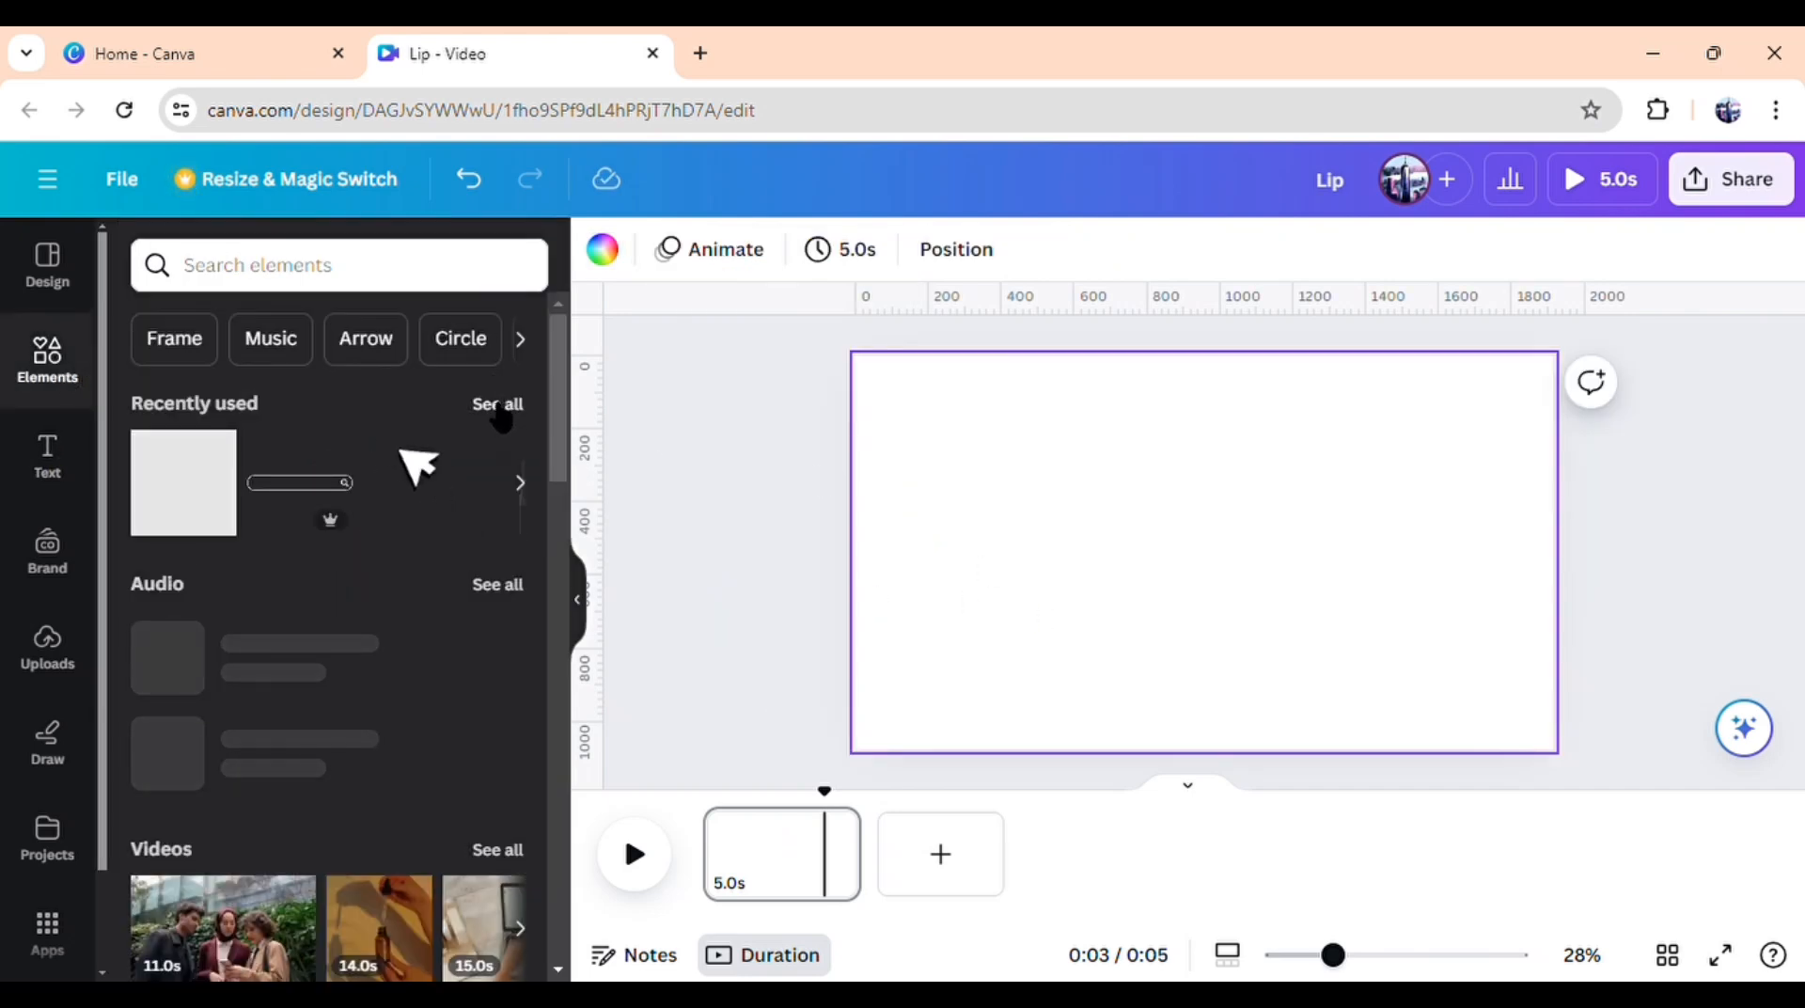
pyautogui.click(496, 403)
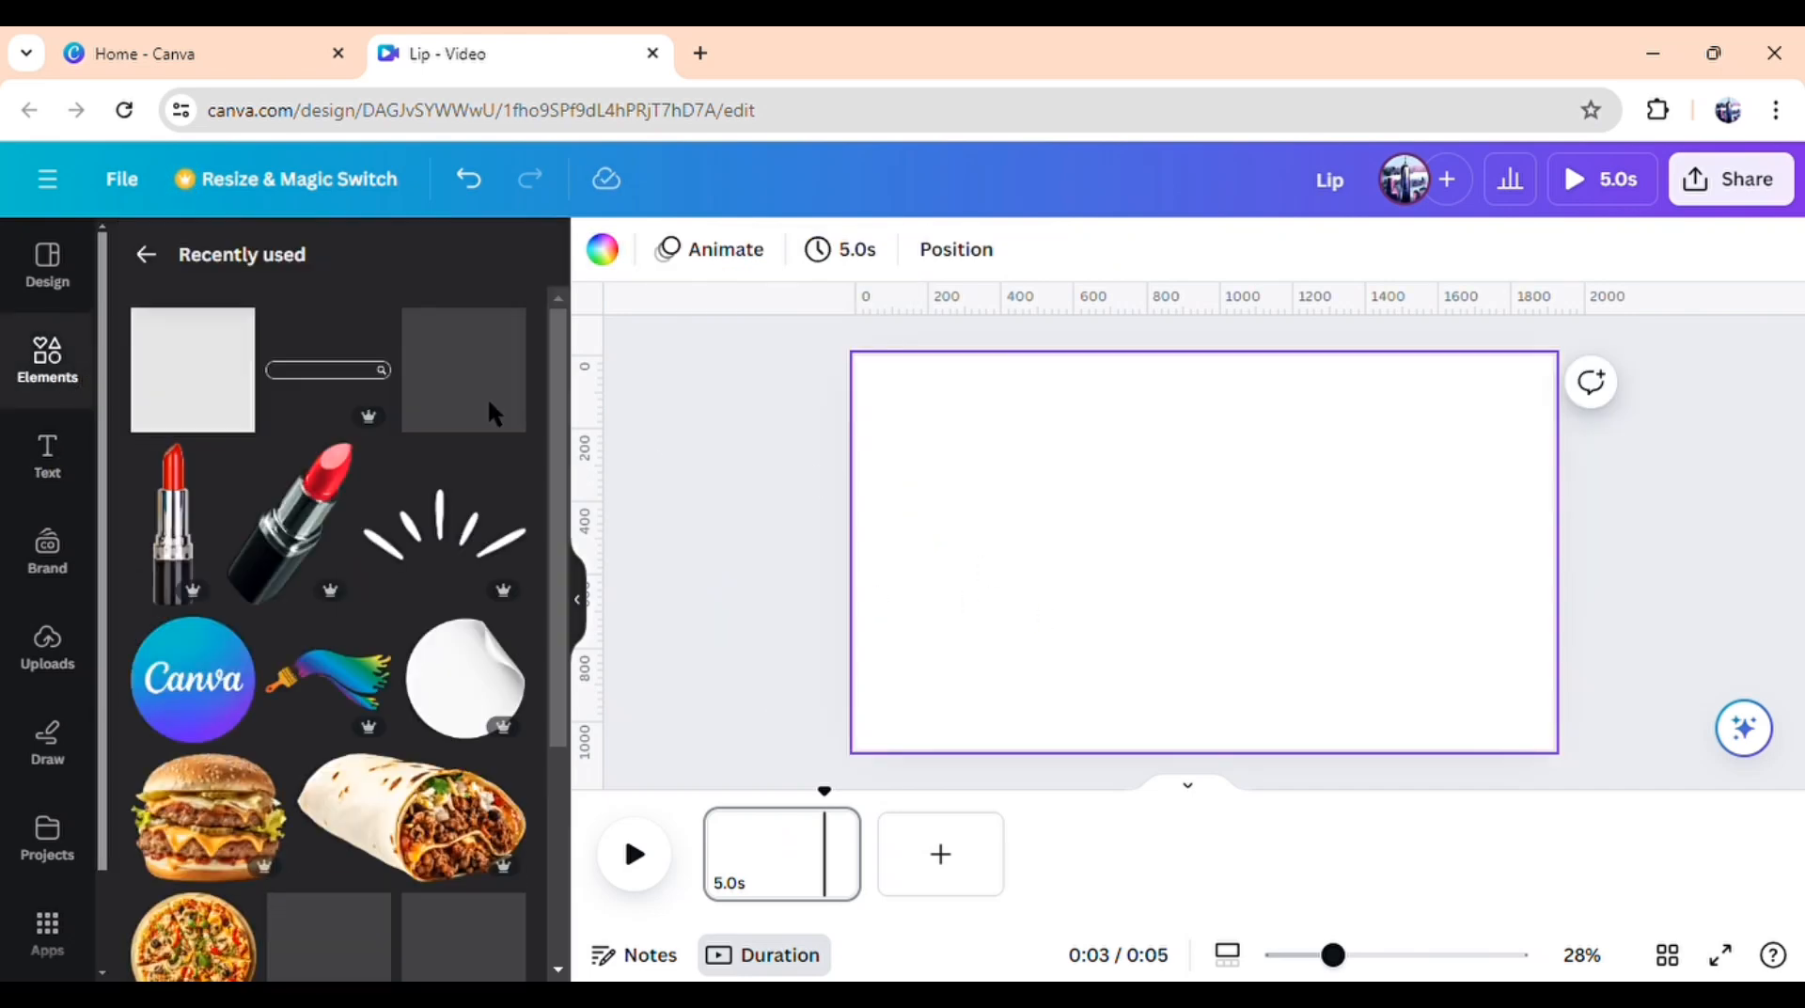
pyautogui.click(188, 555)
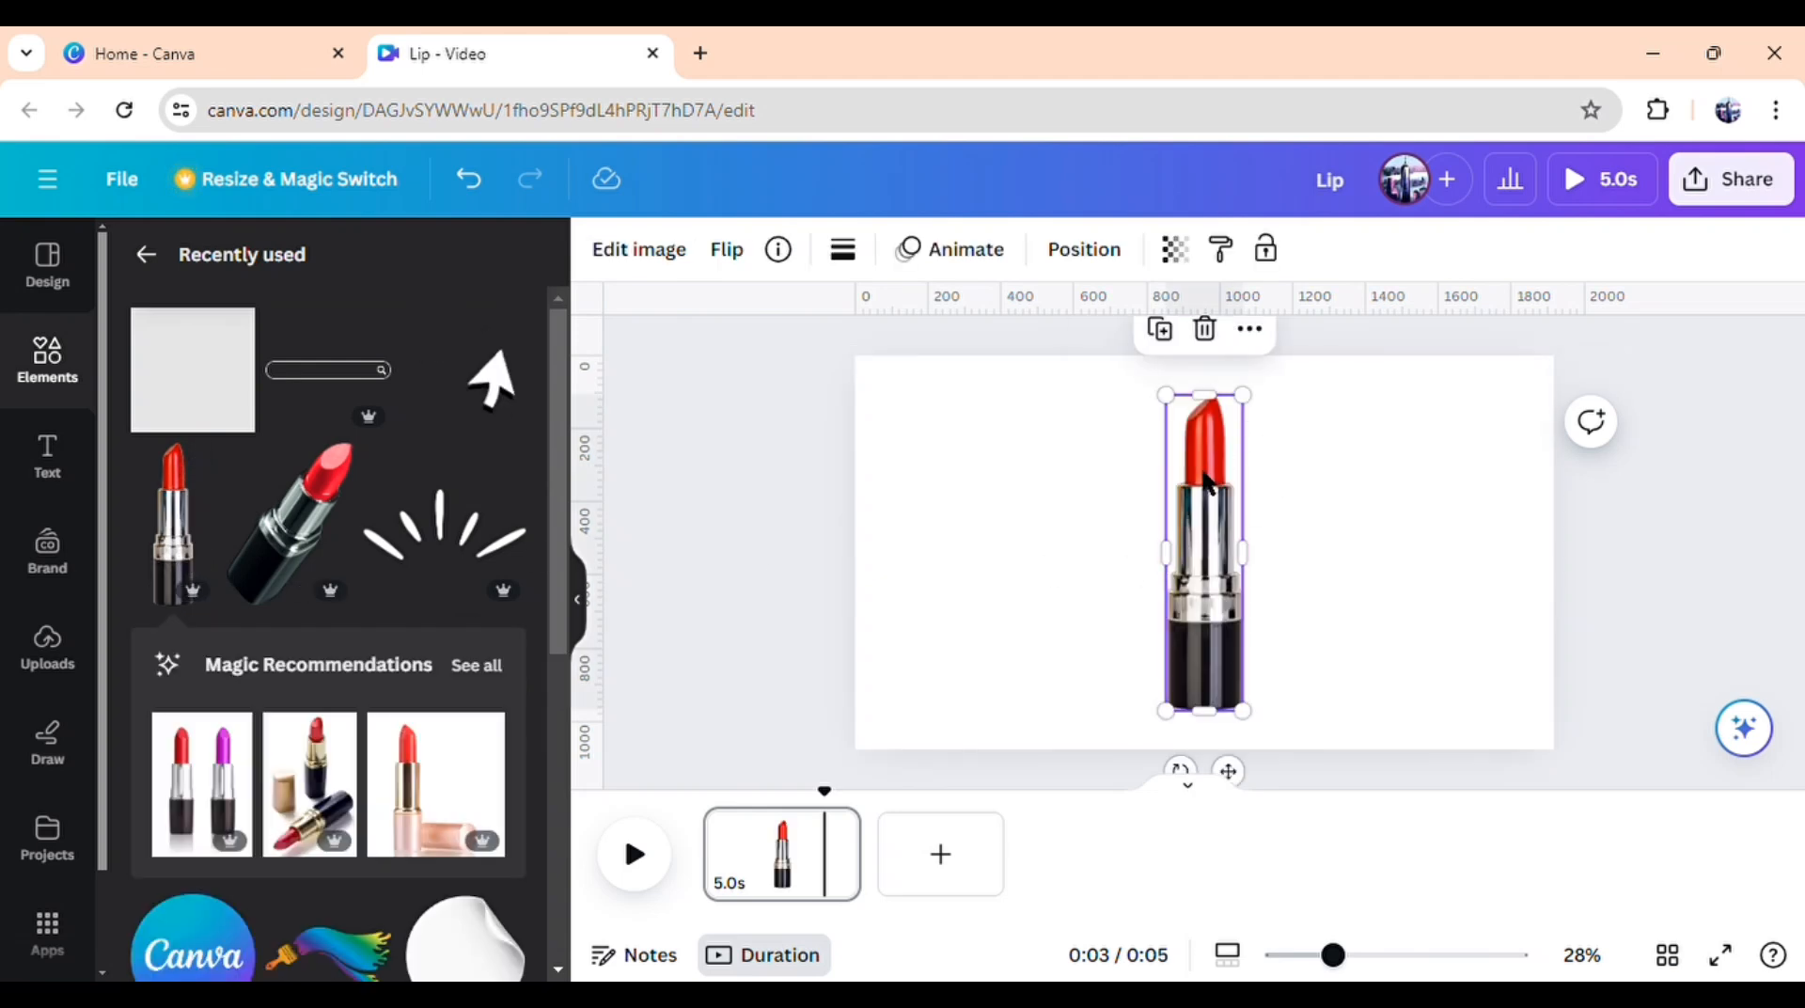
pyautogui.moveTo(1222, 494); pyautogui.dragTo(1223, 596)
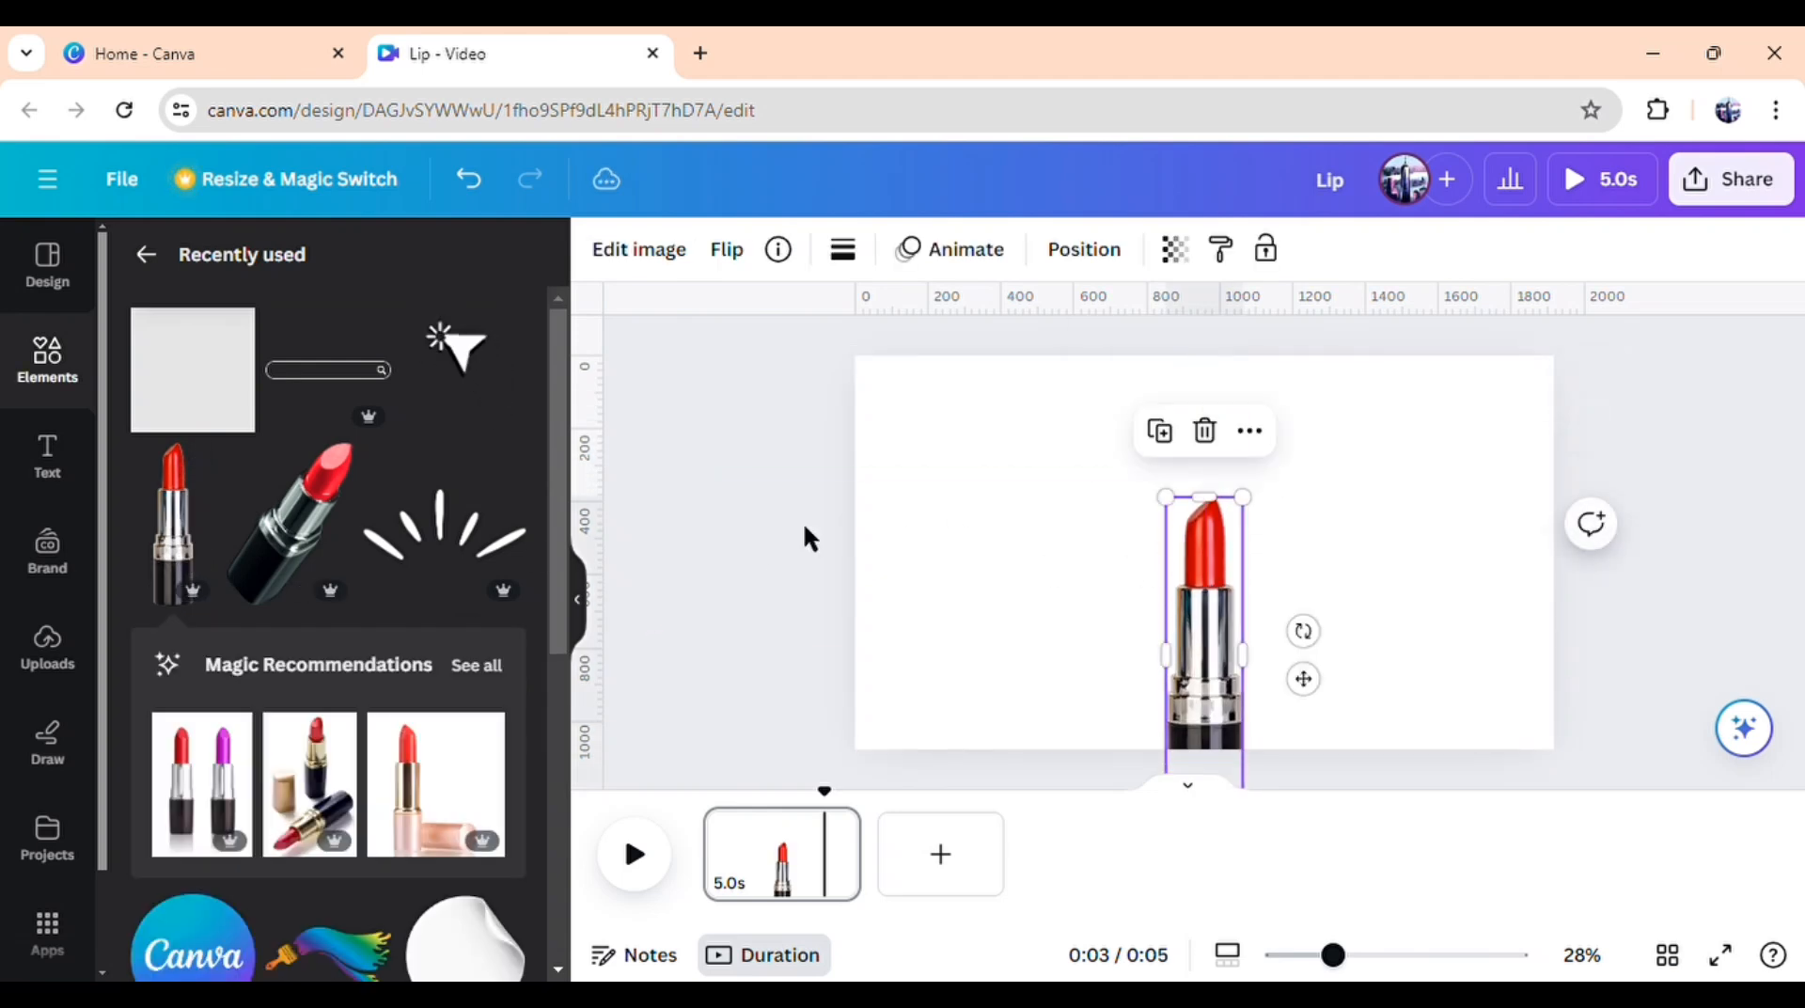
pyautogui.click(750, 728)
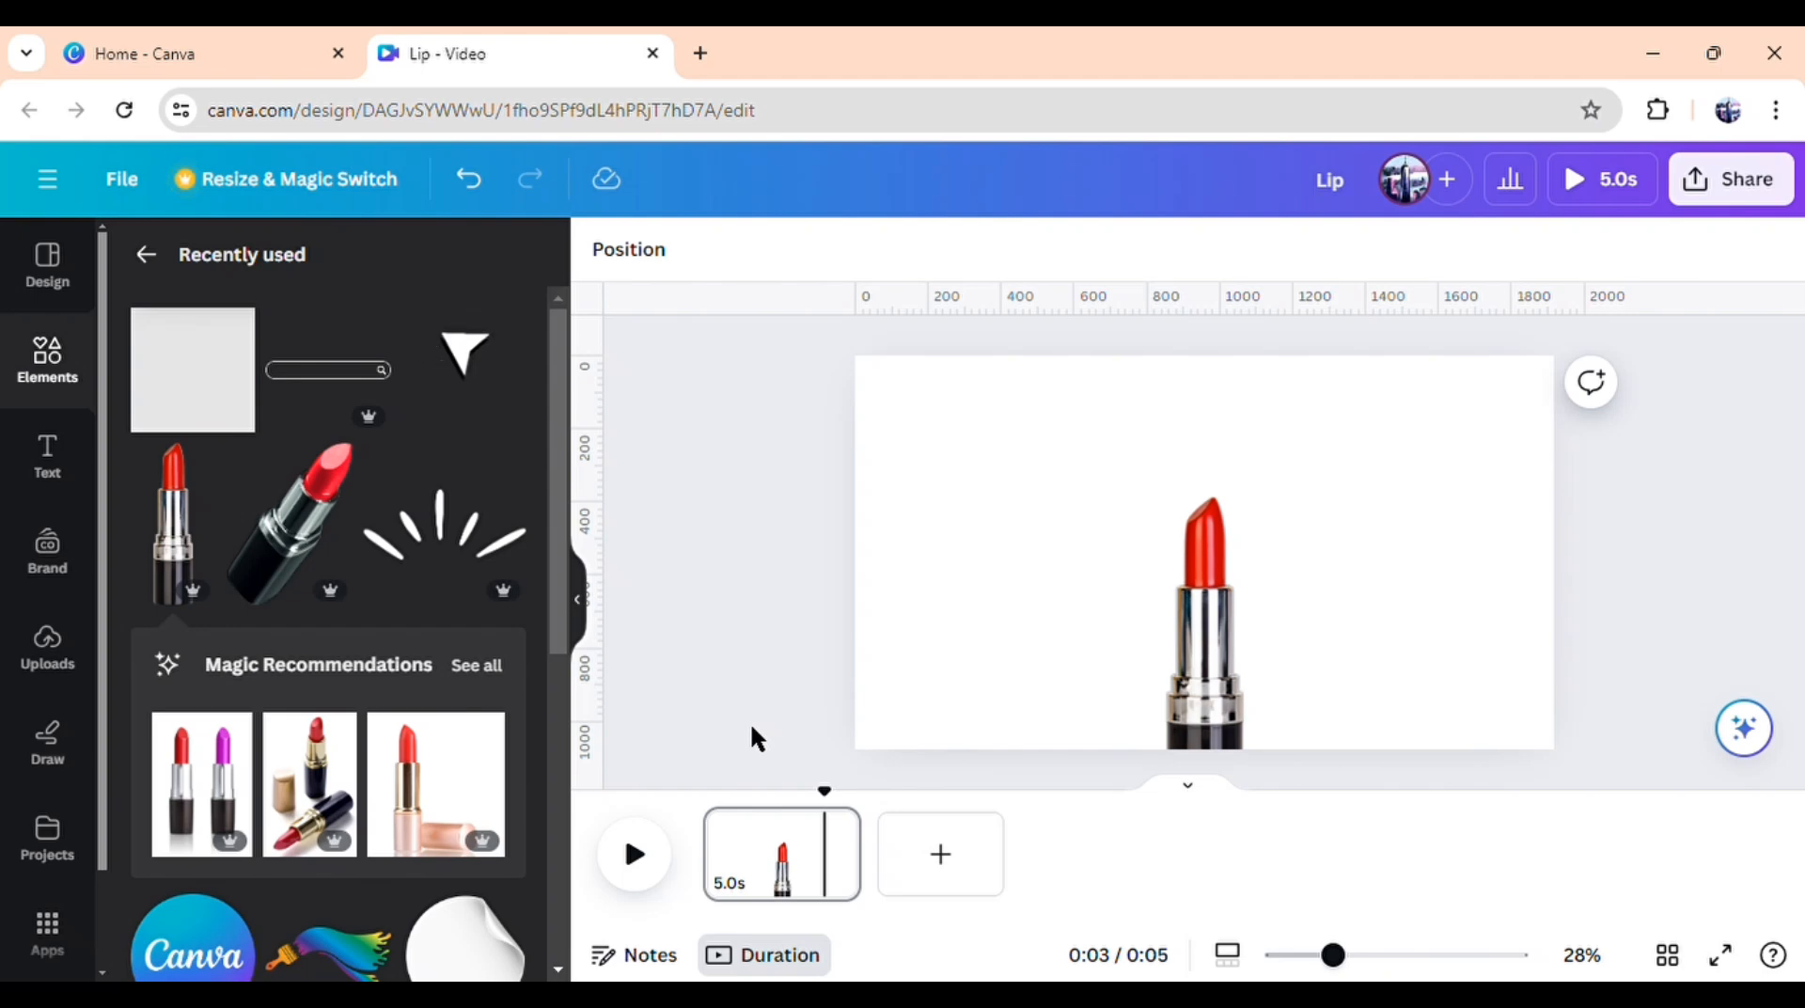
# Add a circle with transparency 0 and position it over the top of the lipstick
pyautogui.press('c')
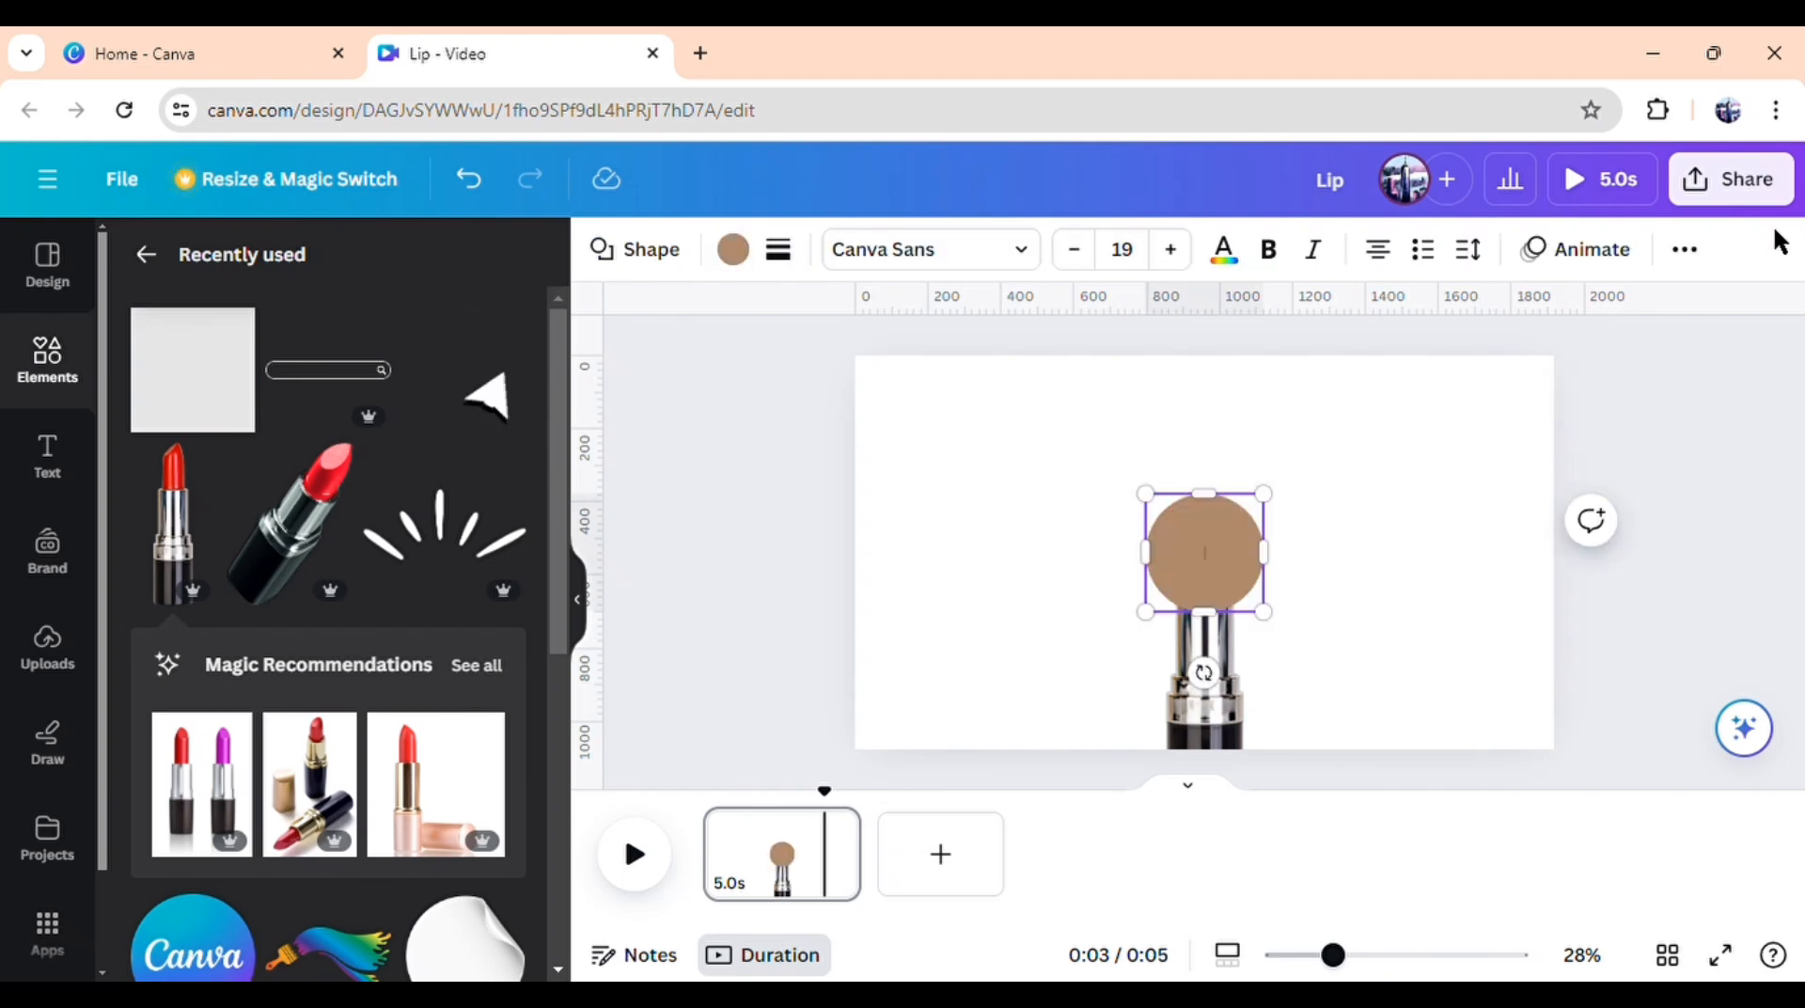
pyautogui.click(1684, 249)
pyautogui.click(1591, 324)
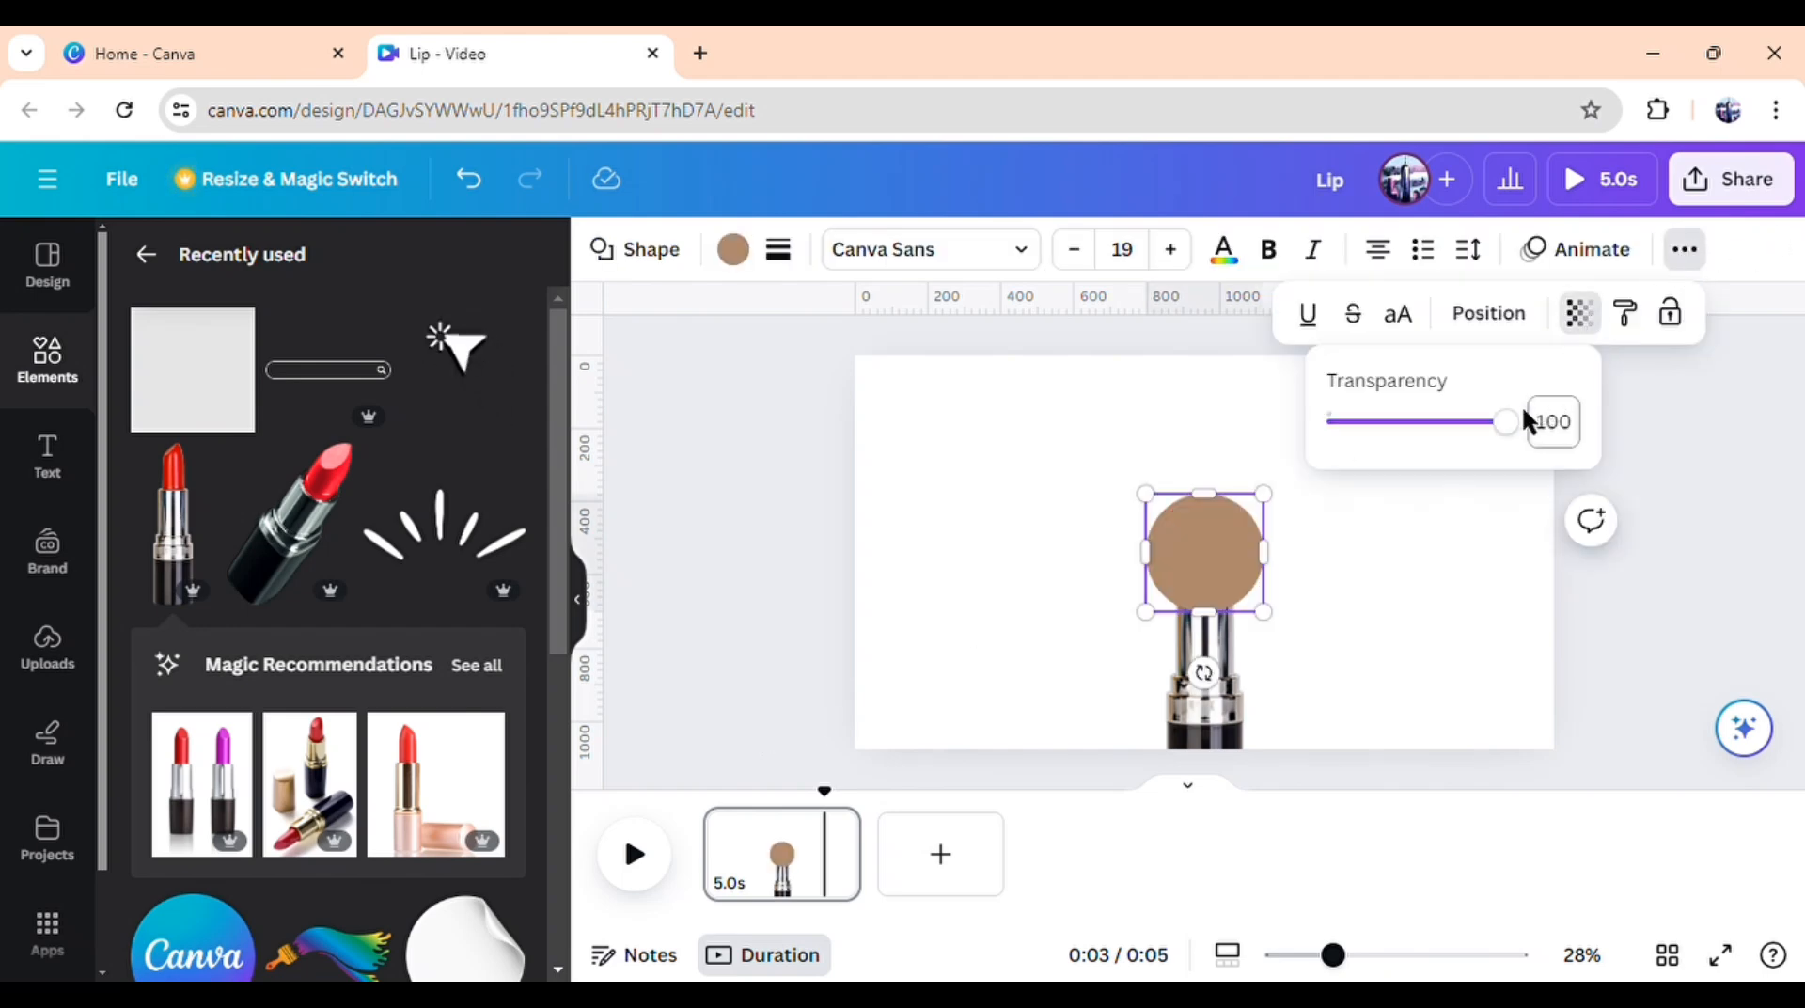
pyautogui.moveTo(1505, 421); pyautogui.dragTo(1216, 435)
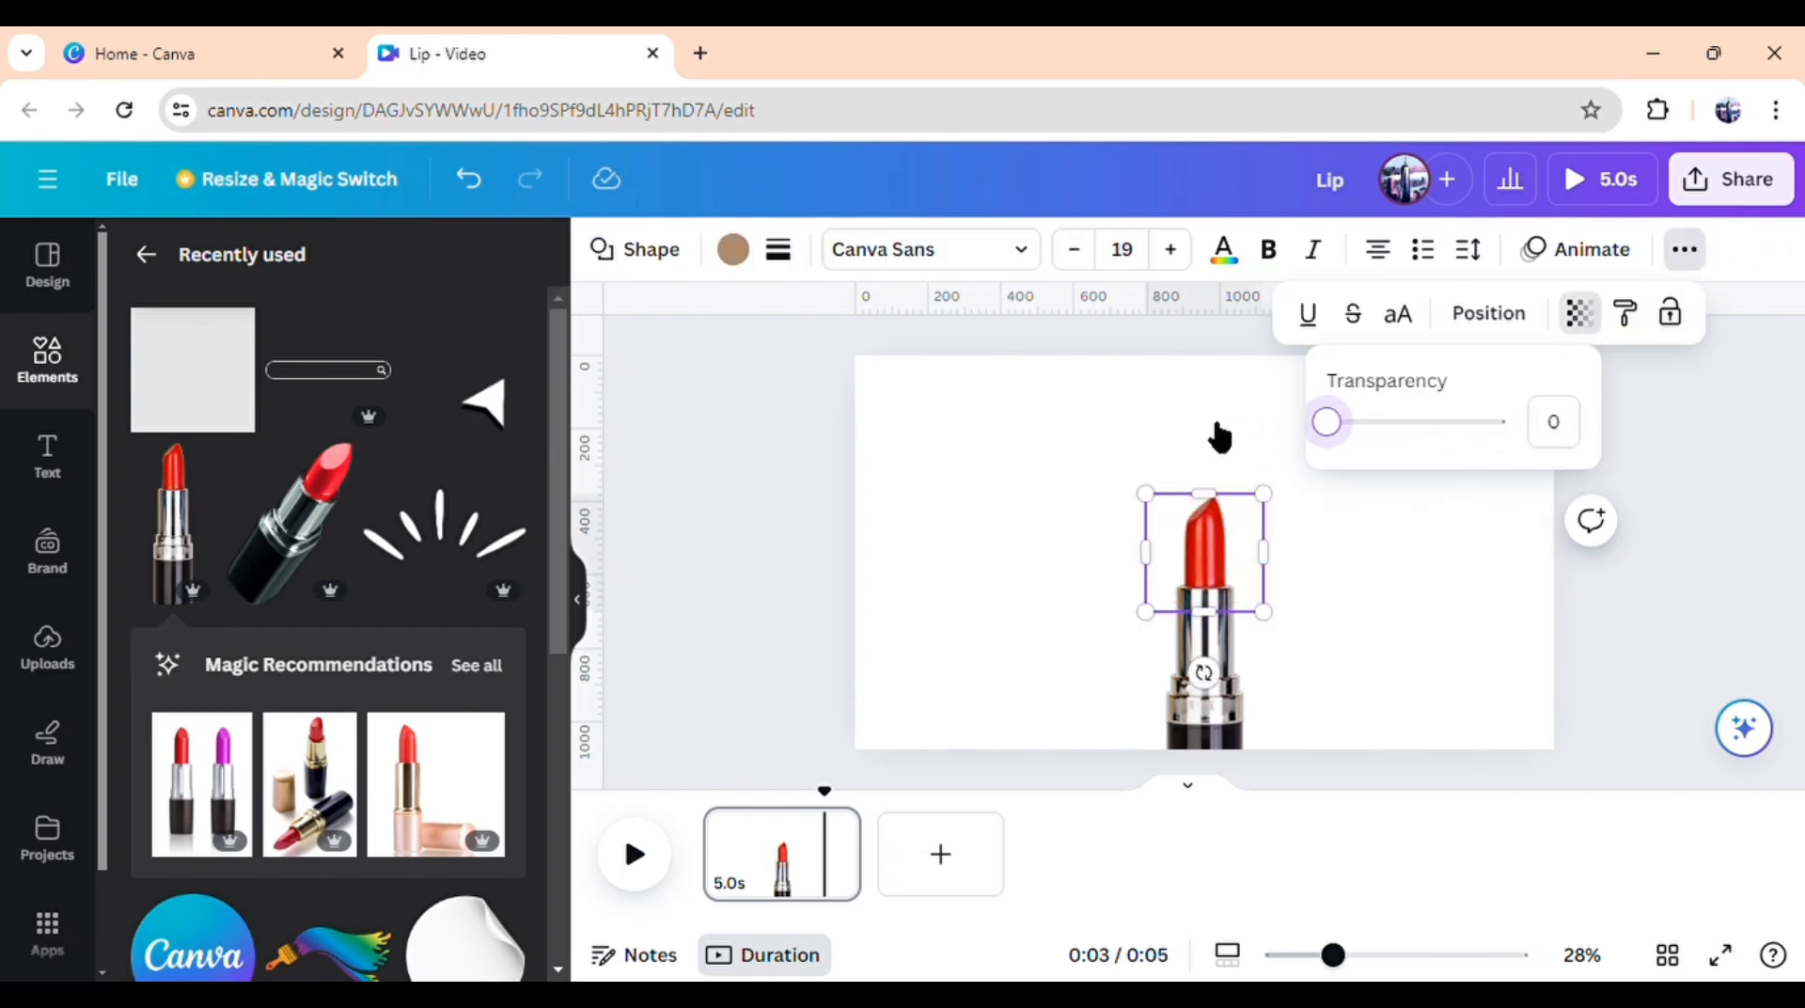
pyautogui.click(1340, 641)
pyautogui.moveTo(1250, 571); pyautogui.dragTo(1255, 512)
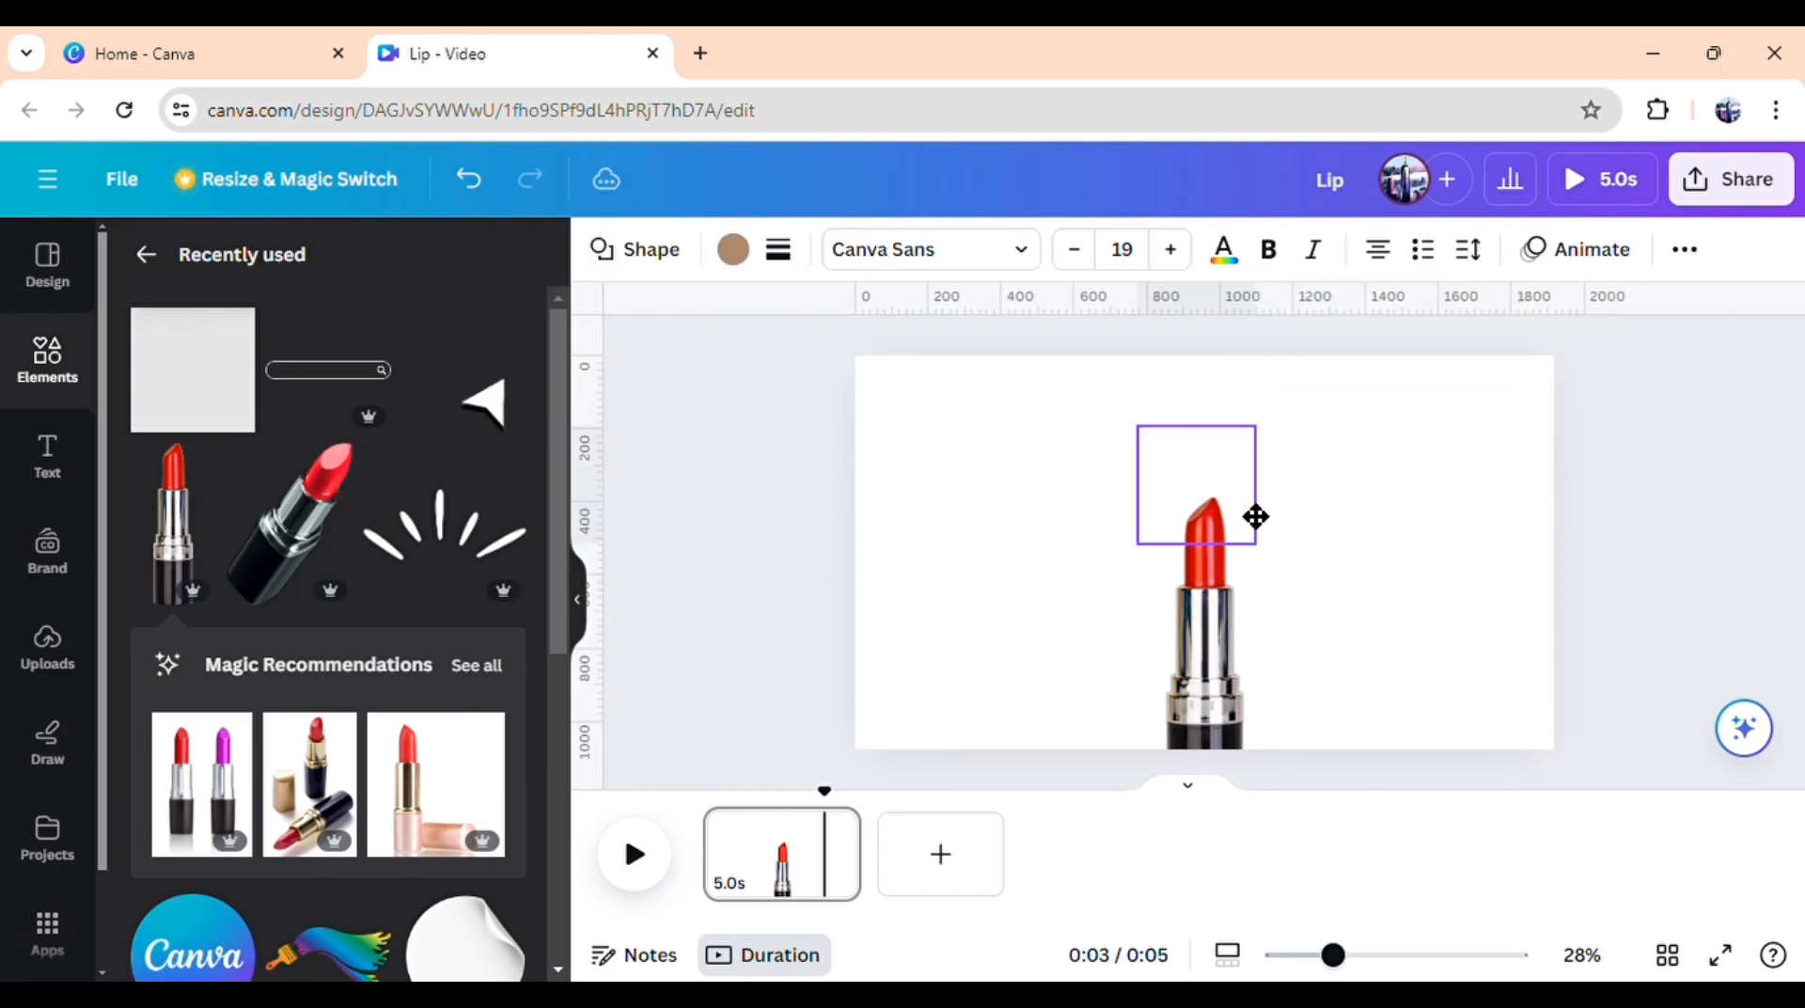
pyautogui.click(1253, 411)
# Group the lipstick with the transparent circle and move the group down until the lipstick is off the page
pyautogui.moveTo(1251, 400); pyautogui.dragTo(1194, 609)
pyautogui.click(1160, 375)
pyautogui.moveTo(1208, 526); pyautogui.dragTo(1235, 789)
pyautogui.click(1735, 537)
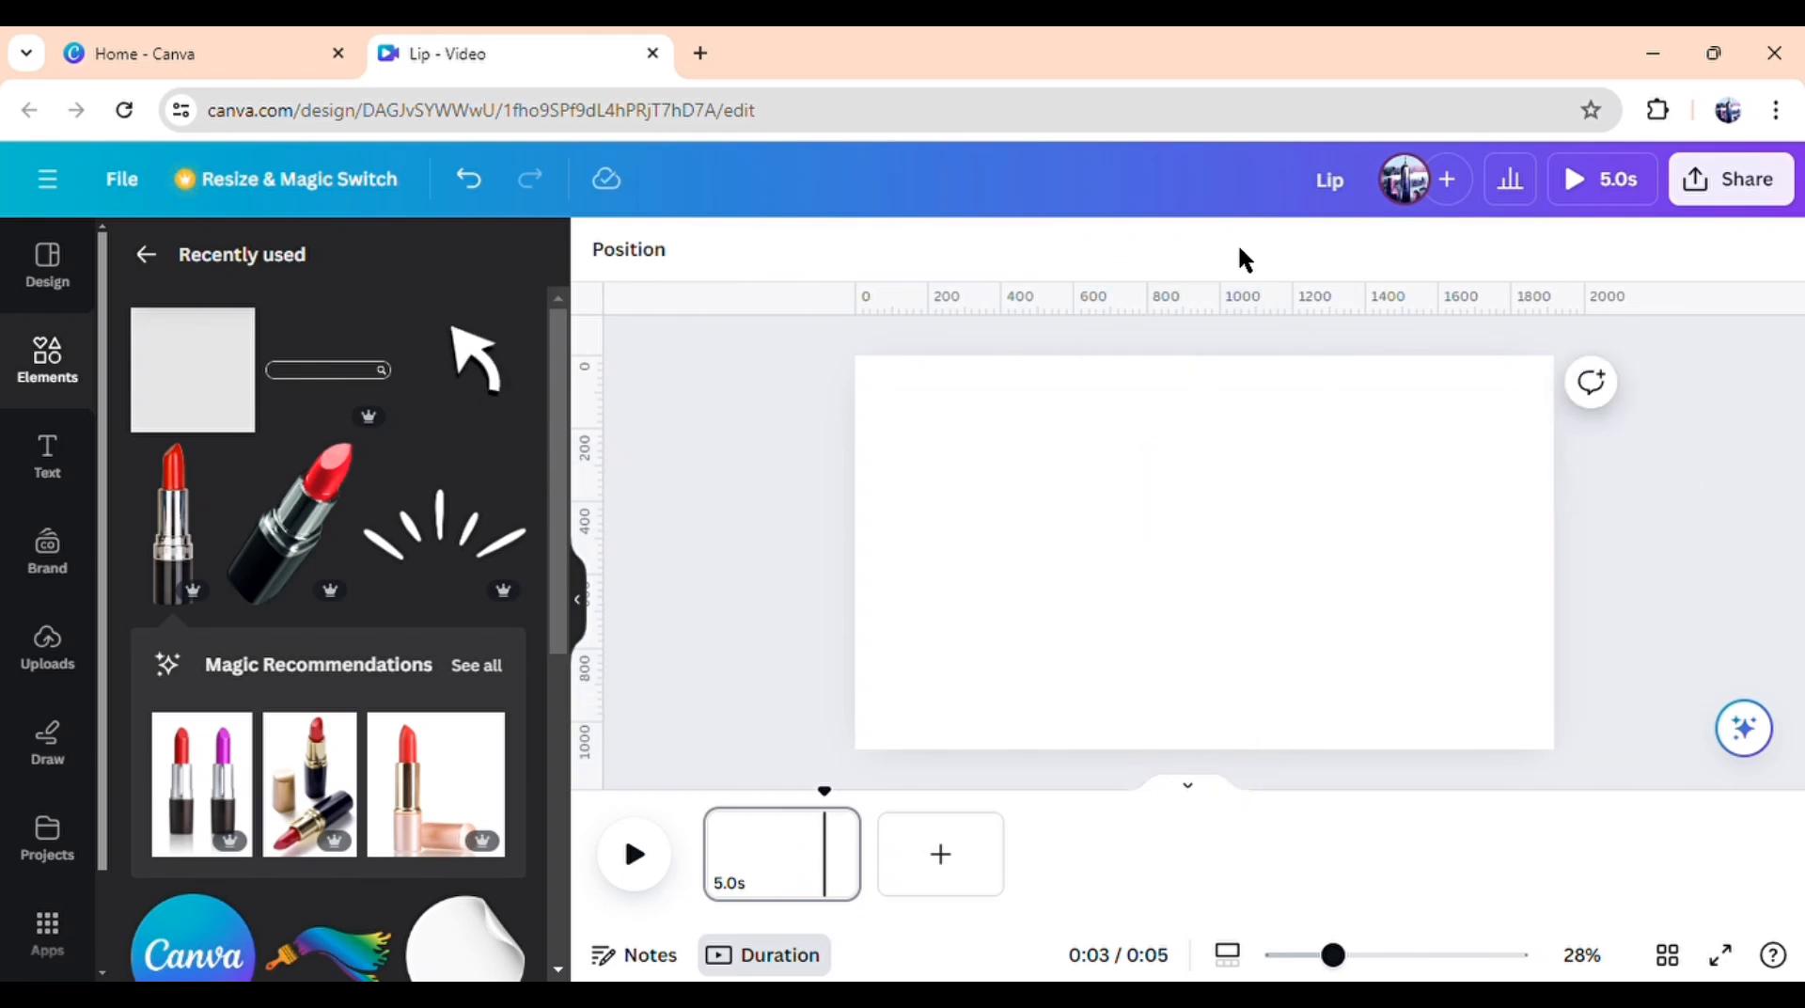
# Add a square, stretch it taller and wider than the page section, and tilt it diagonally across the page's upper-left corner
pyautogui.click(223, 404)
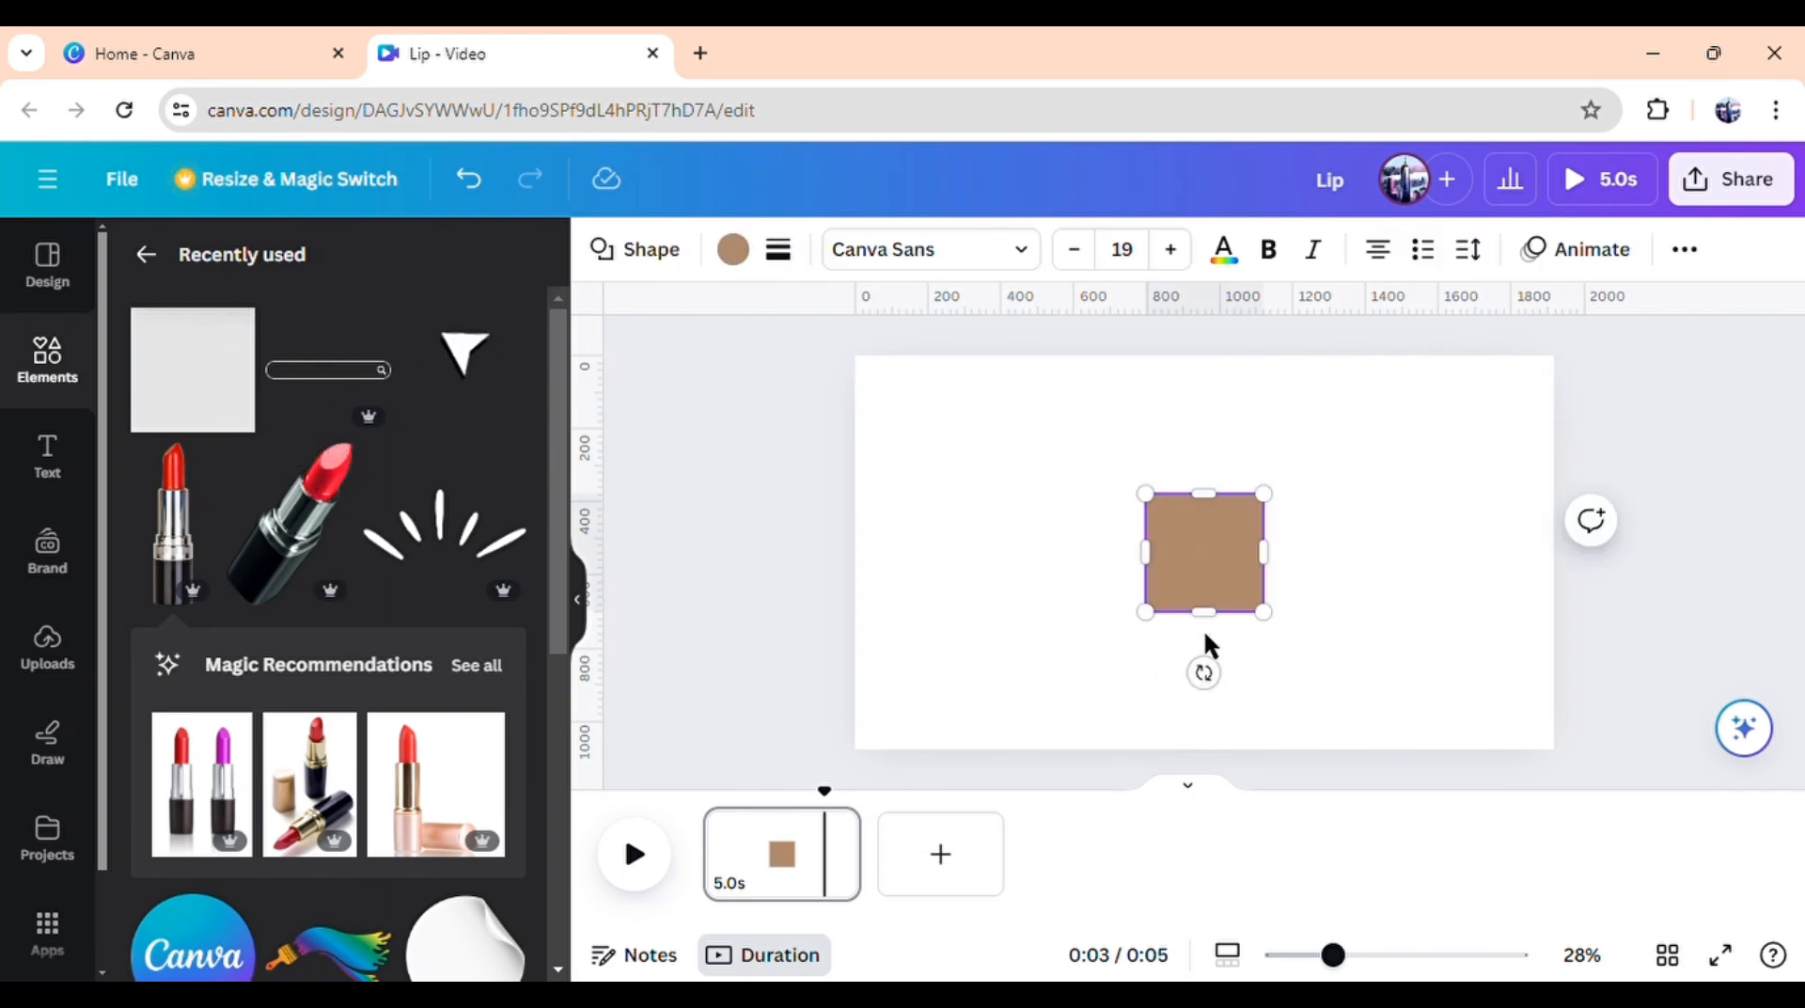
pyautogui.moveTo(1229, 623); pyautogui.dragTo(1217, 855)
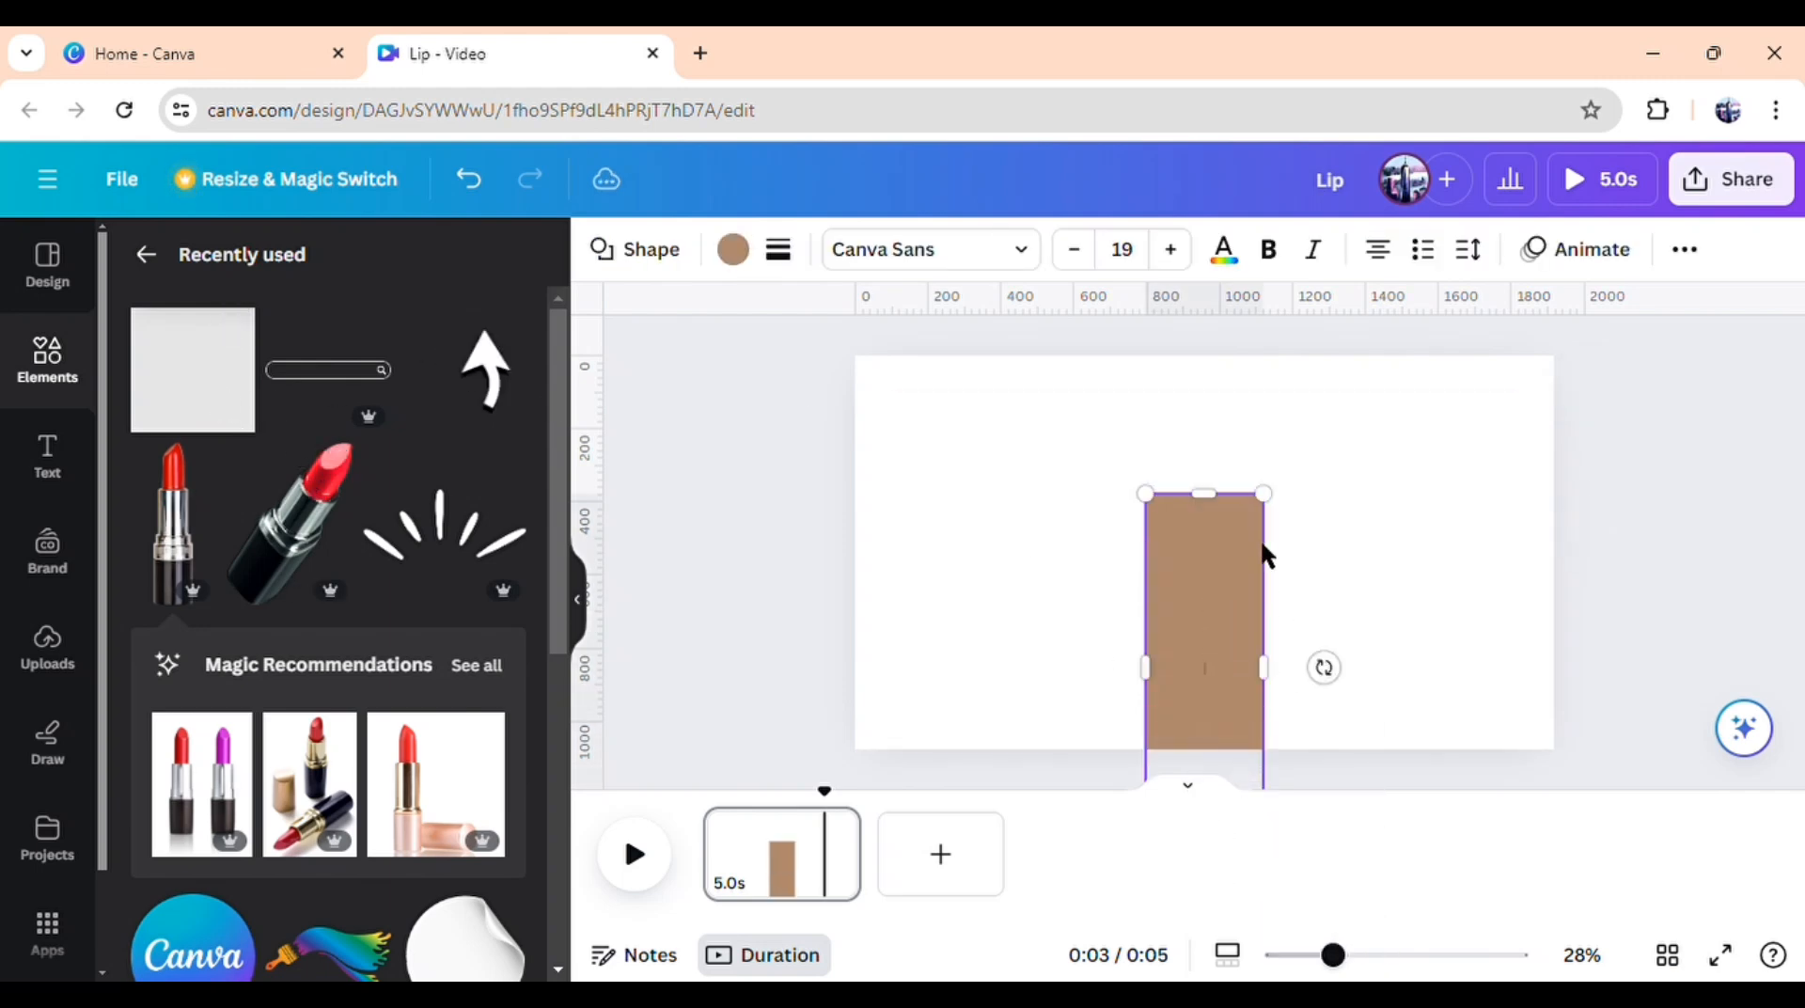
pyautogui.moveTo(1223, 507); pyautogui.dragTo(1222, 293)
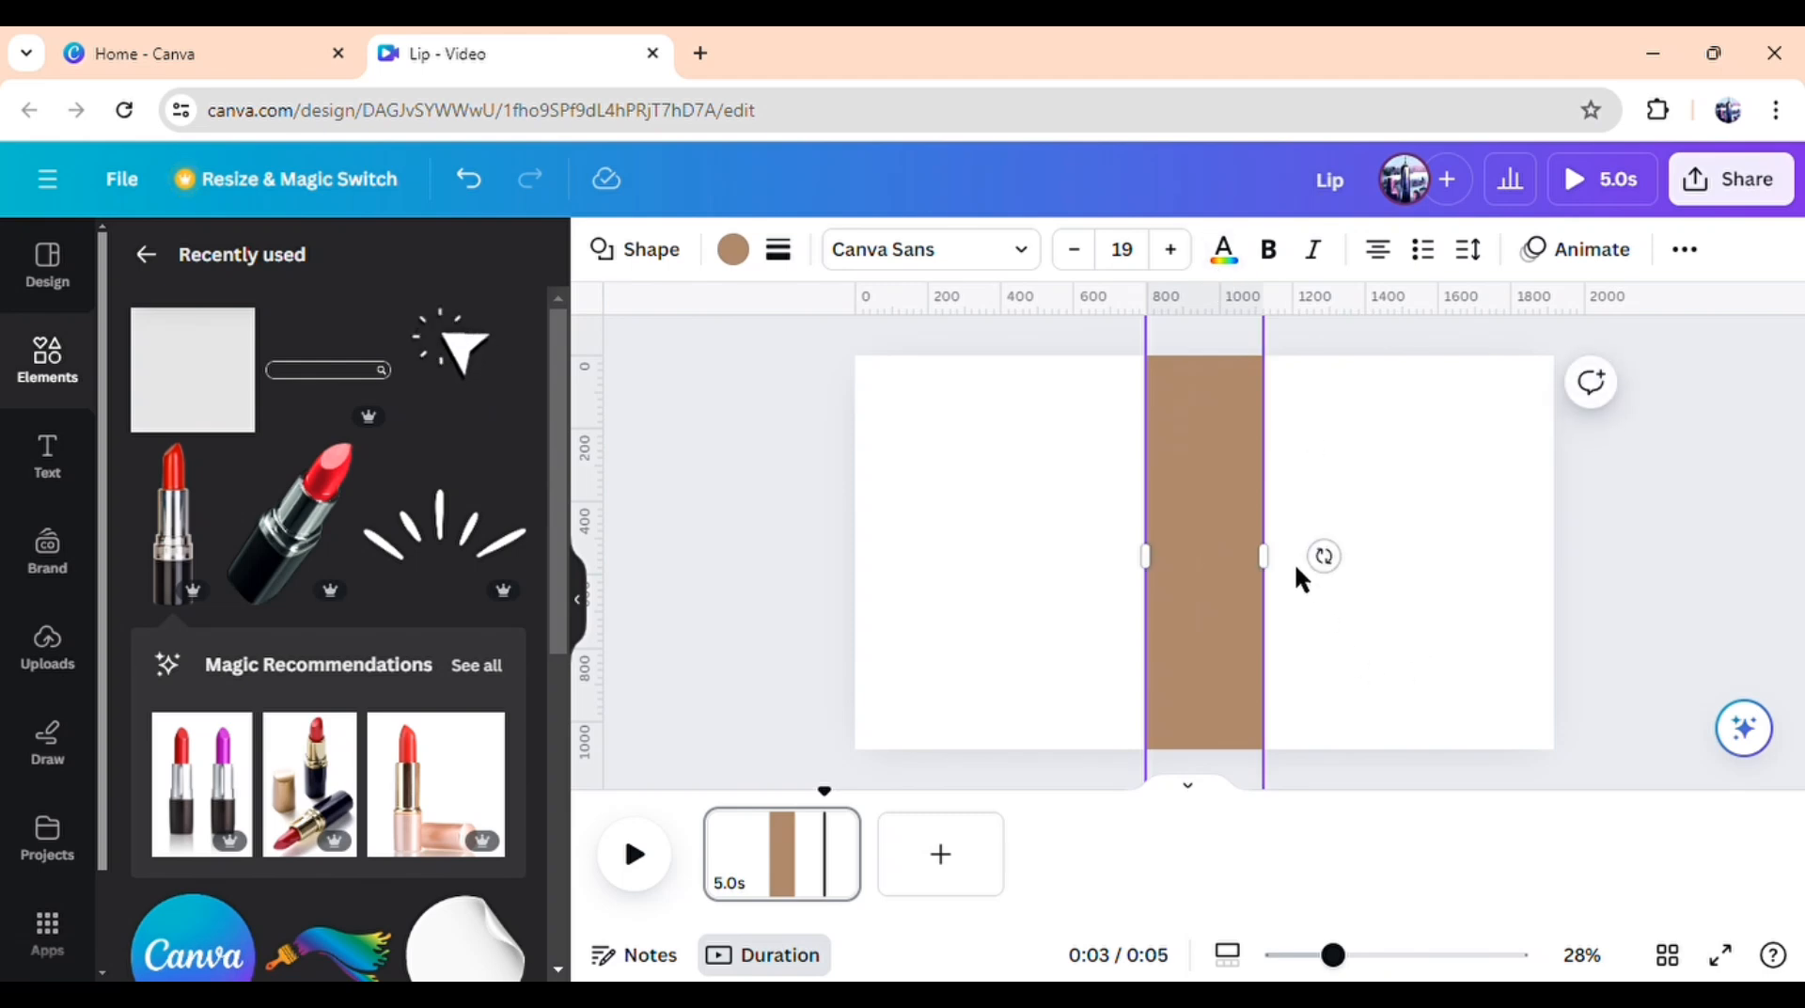
pyautogui.moveTo(1265, 556); pyautogui.dragTo(1442, 661)
pyautogui.moveTo(1354, 604); pyautogui.dragTo(972, 517)
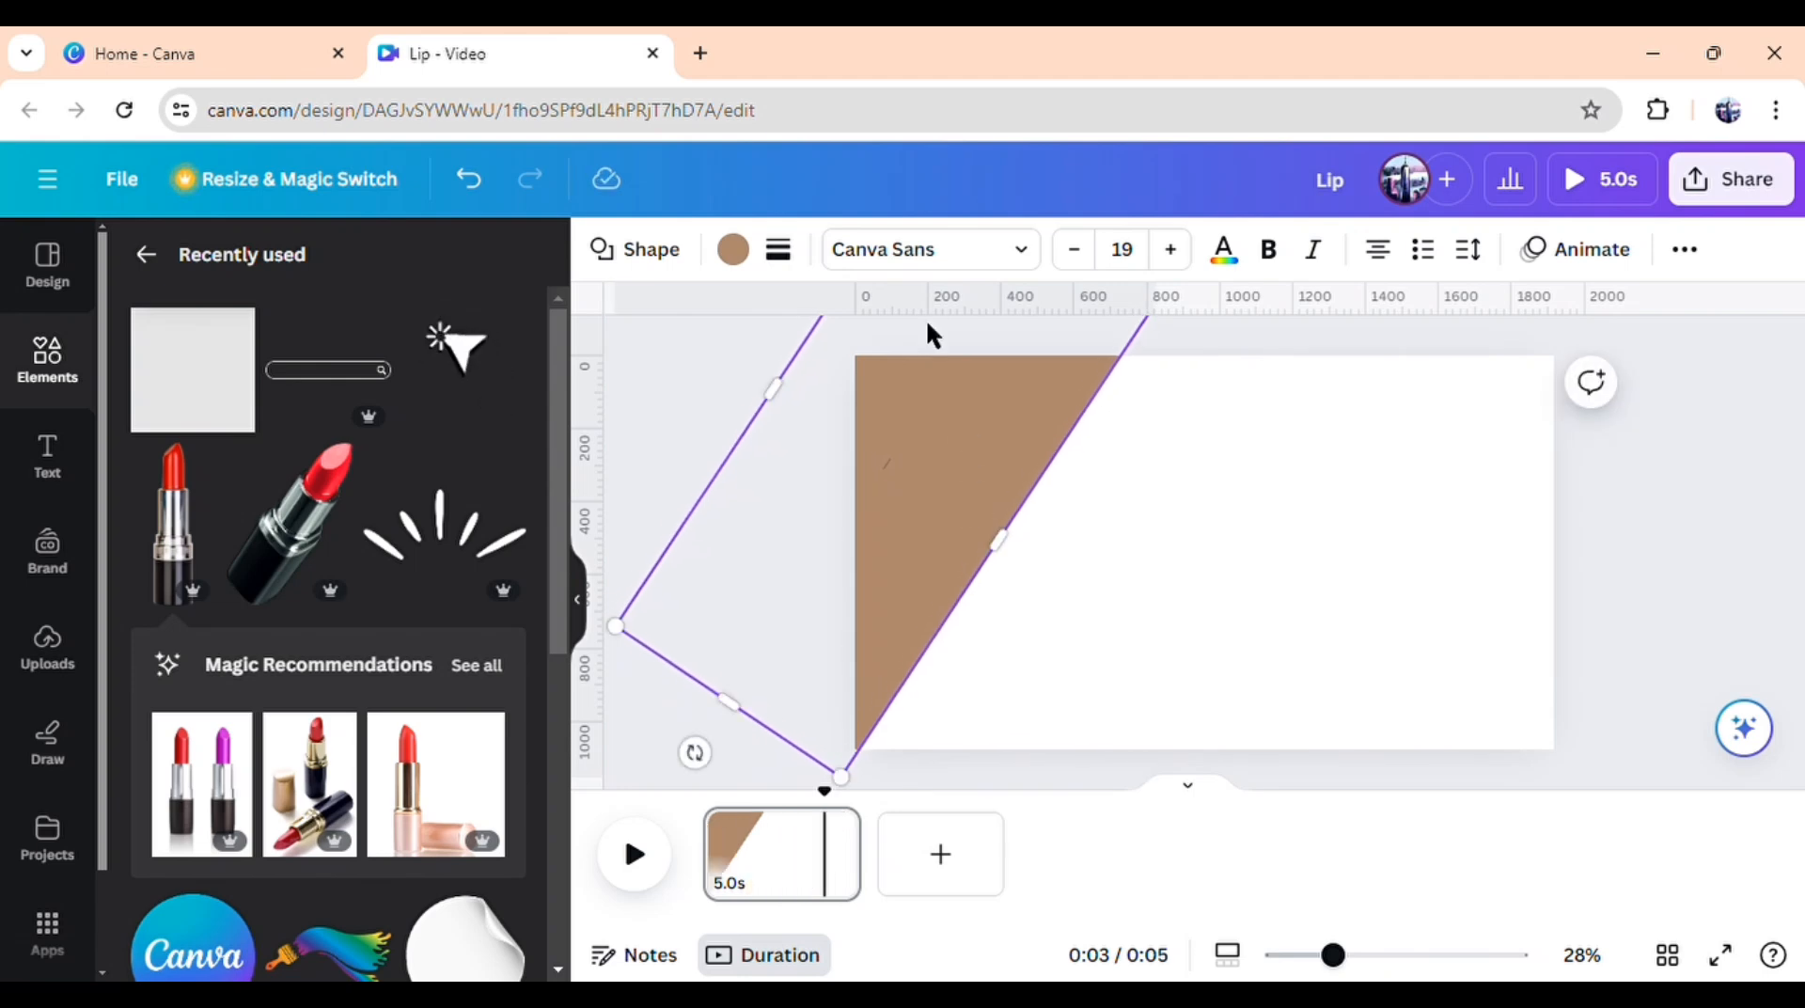
# Fill the tilted rectangle with the turquoise blue document color
pyautogui.click(734, 249)
pyautogui.click(363, 412)
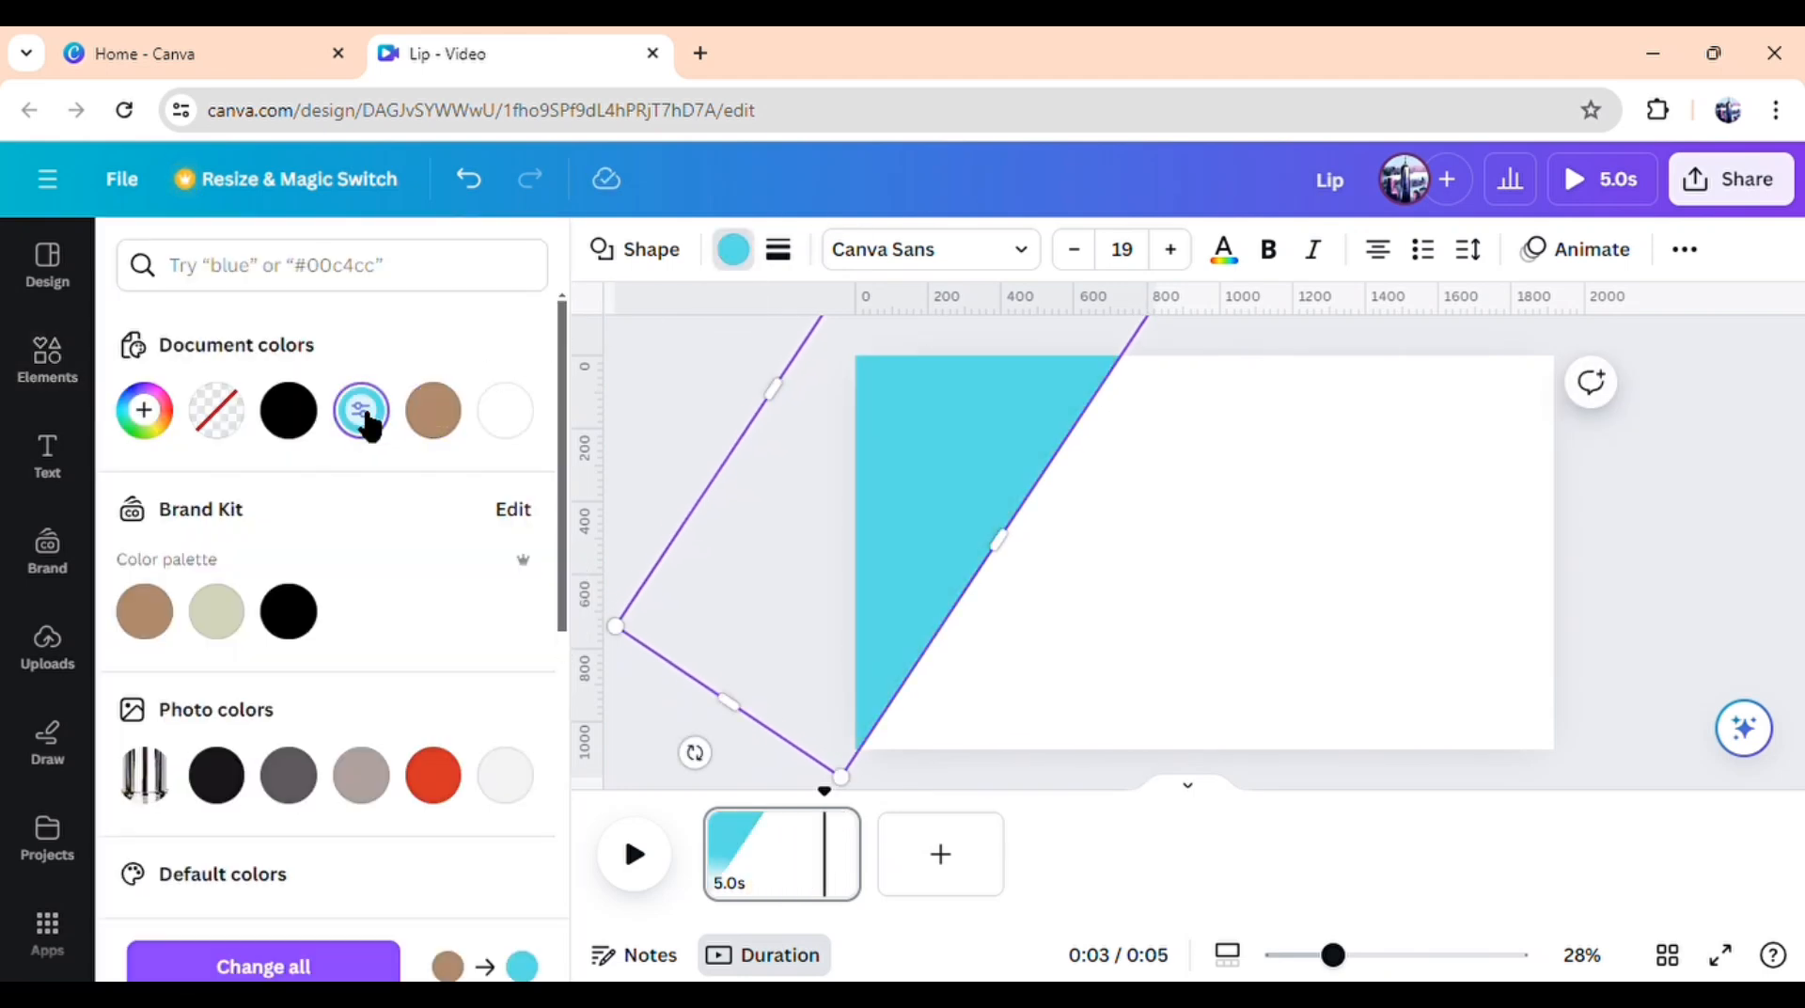
pyautogui.click(690, 397)
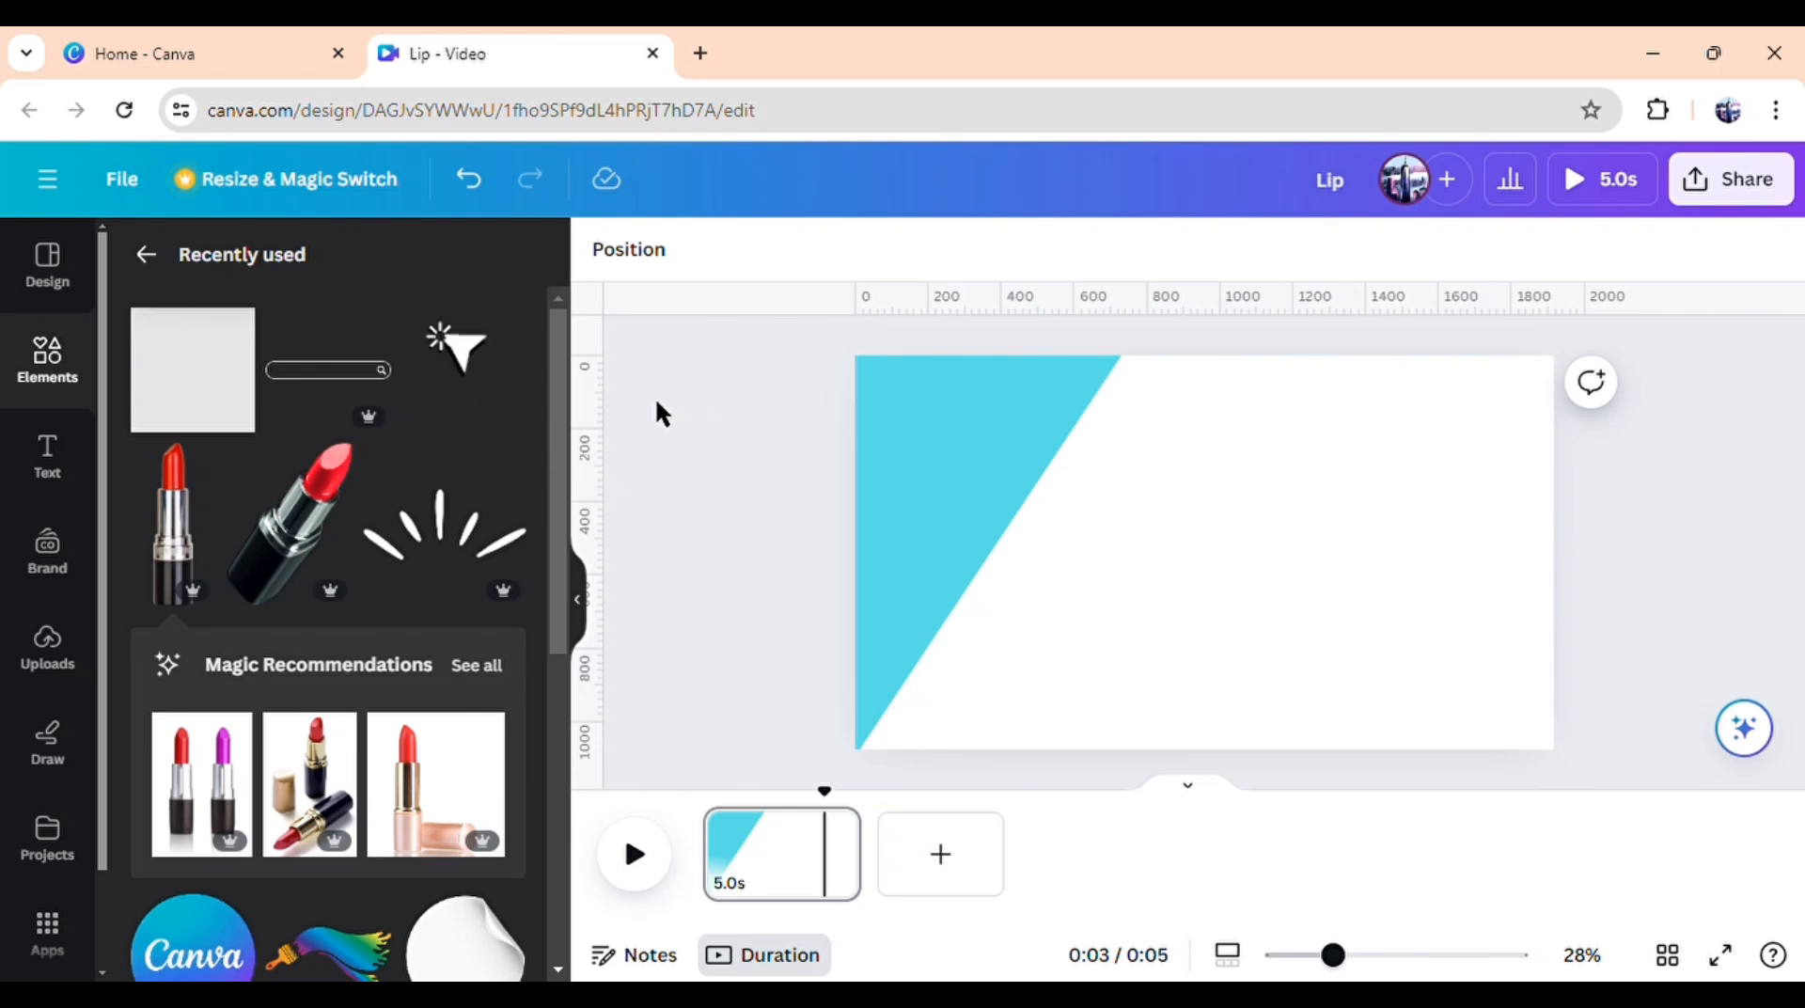
# Add another square at the page centre and set its transparency to 0
pyautogui.click(225, 391)
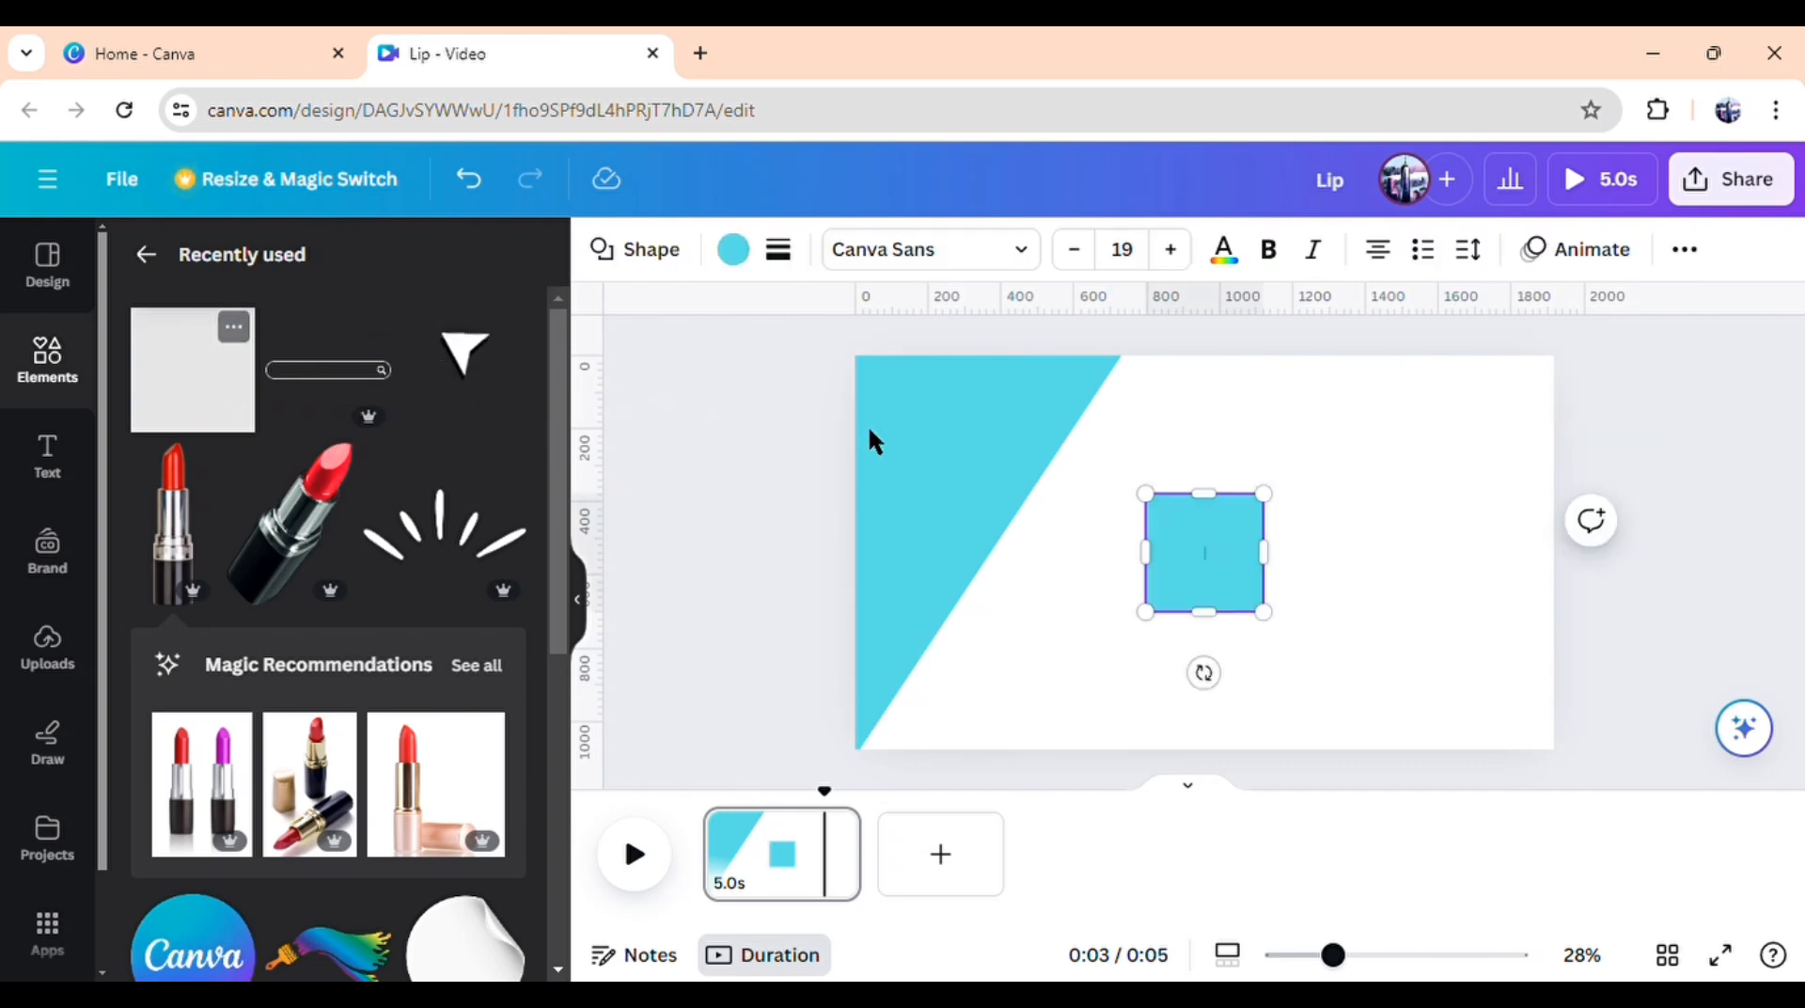
pyautogui.click(1685, 251)
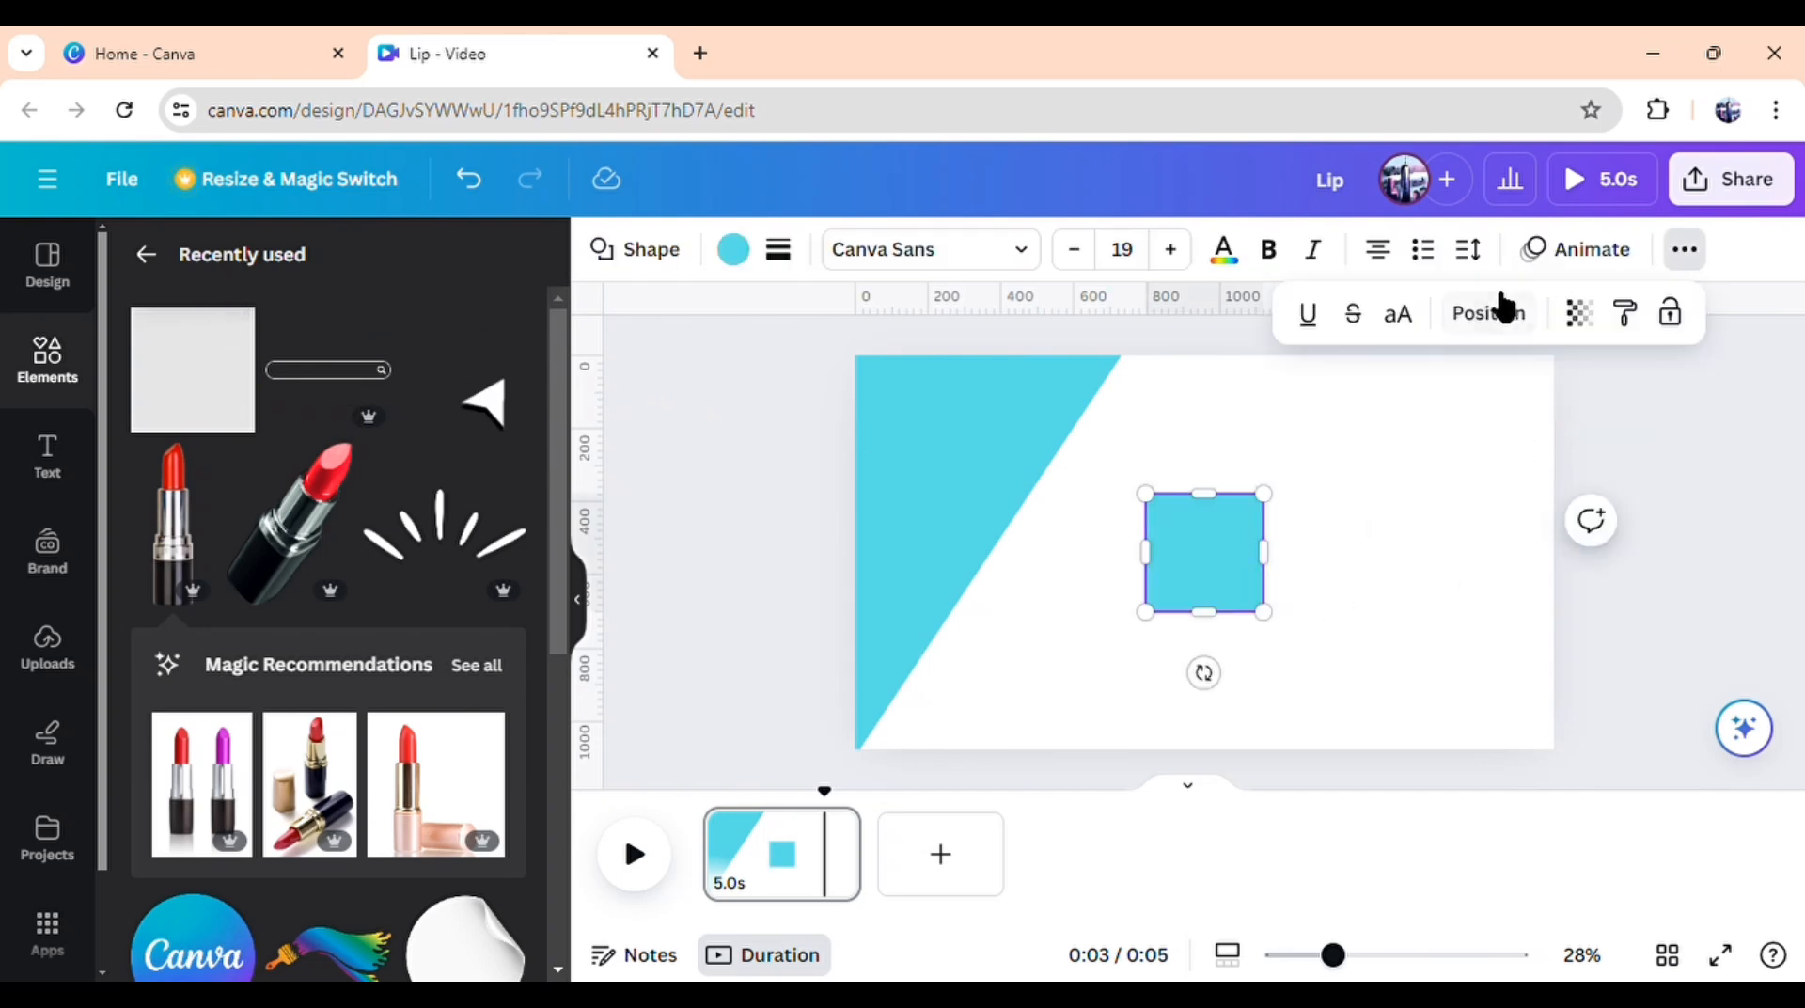
pyautogui.click(1582, 321)
pyautogui.moveTo(1498, 429); pyautogui.dragTo(1295, 432)
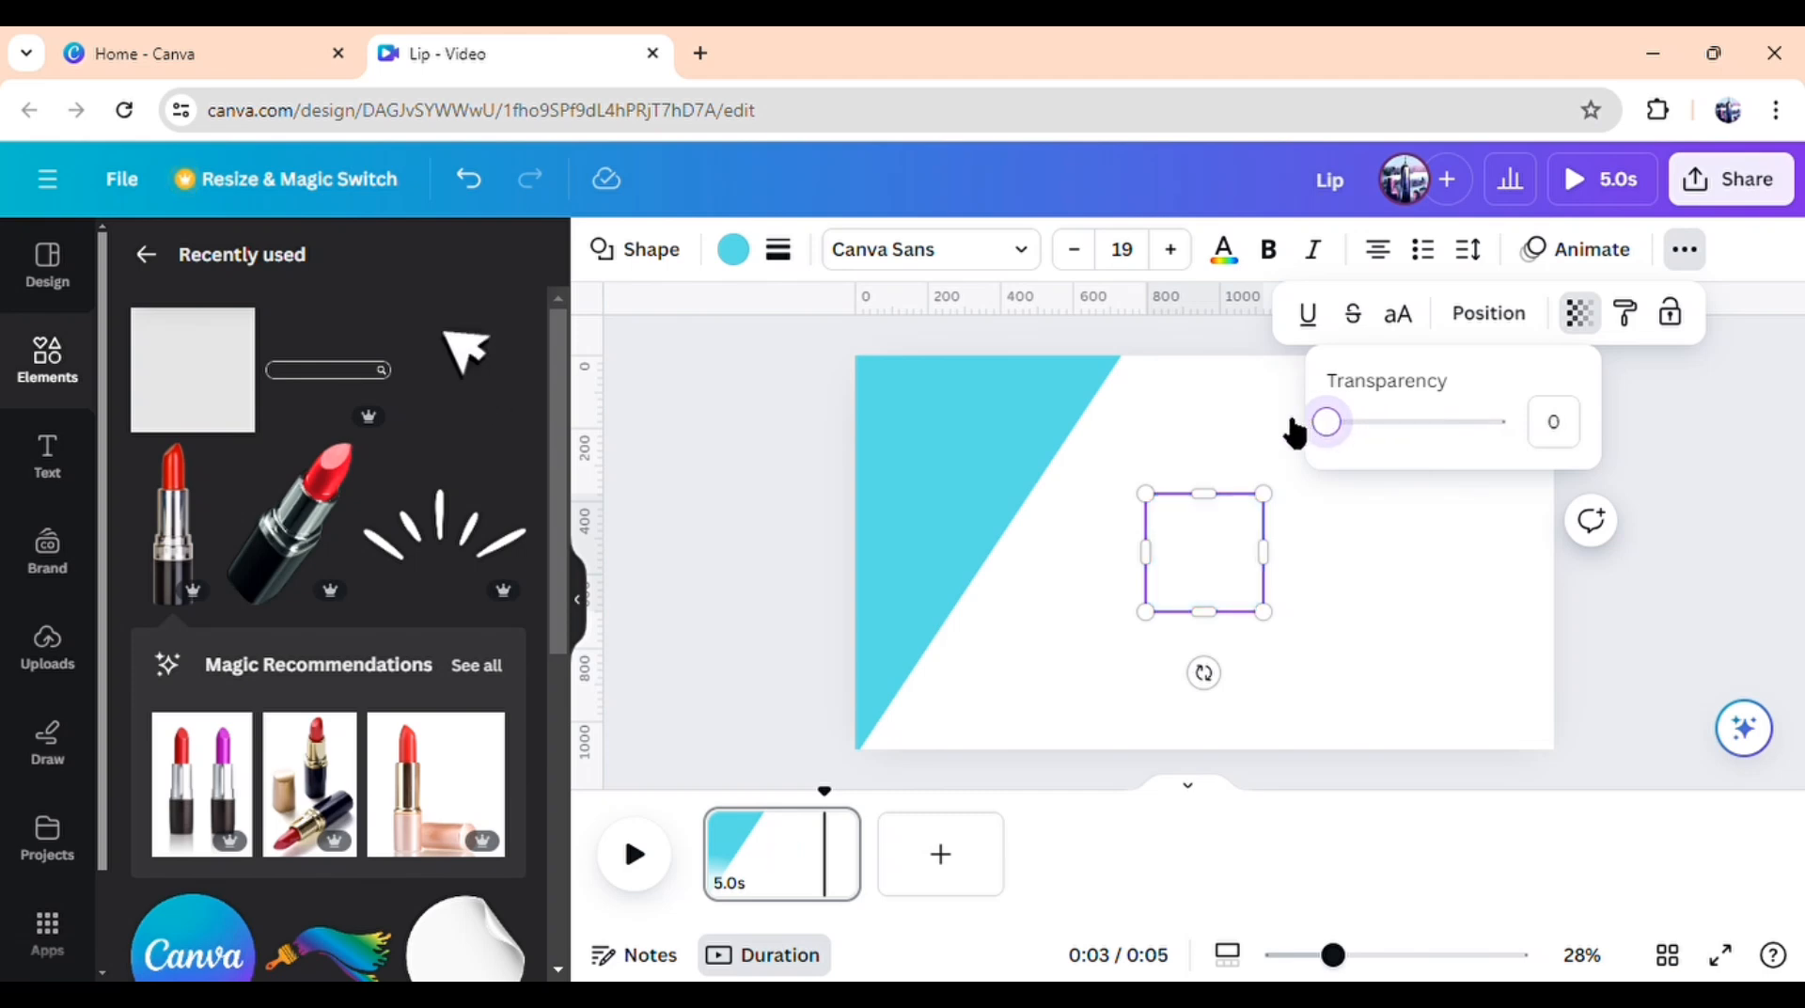
# Move the transparent square over the turquoise shape's diagonal edge and group it with that shape
pyautogui.click(1329, 545)
pyautogui.moveTo(1209, 589); pyautogui.dragTo(1058, 564)
pyautogui.click(1159, 566)
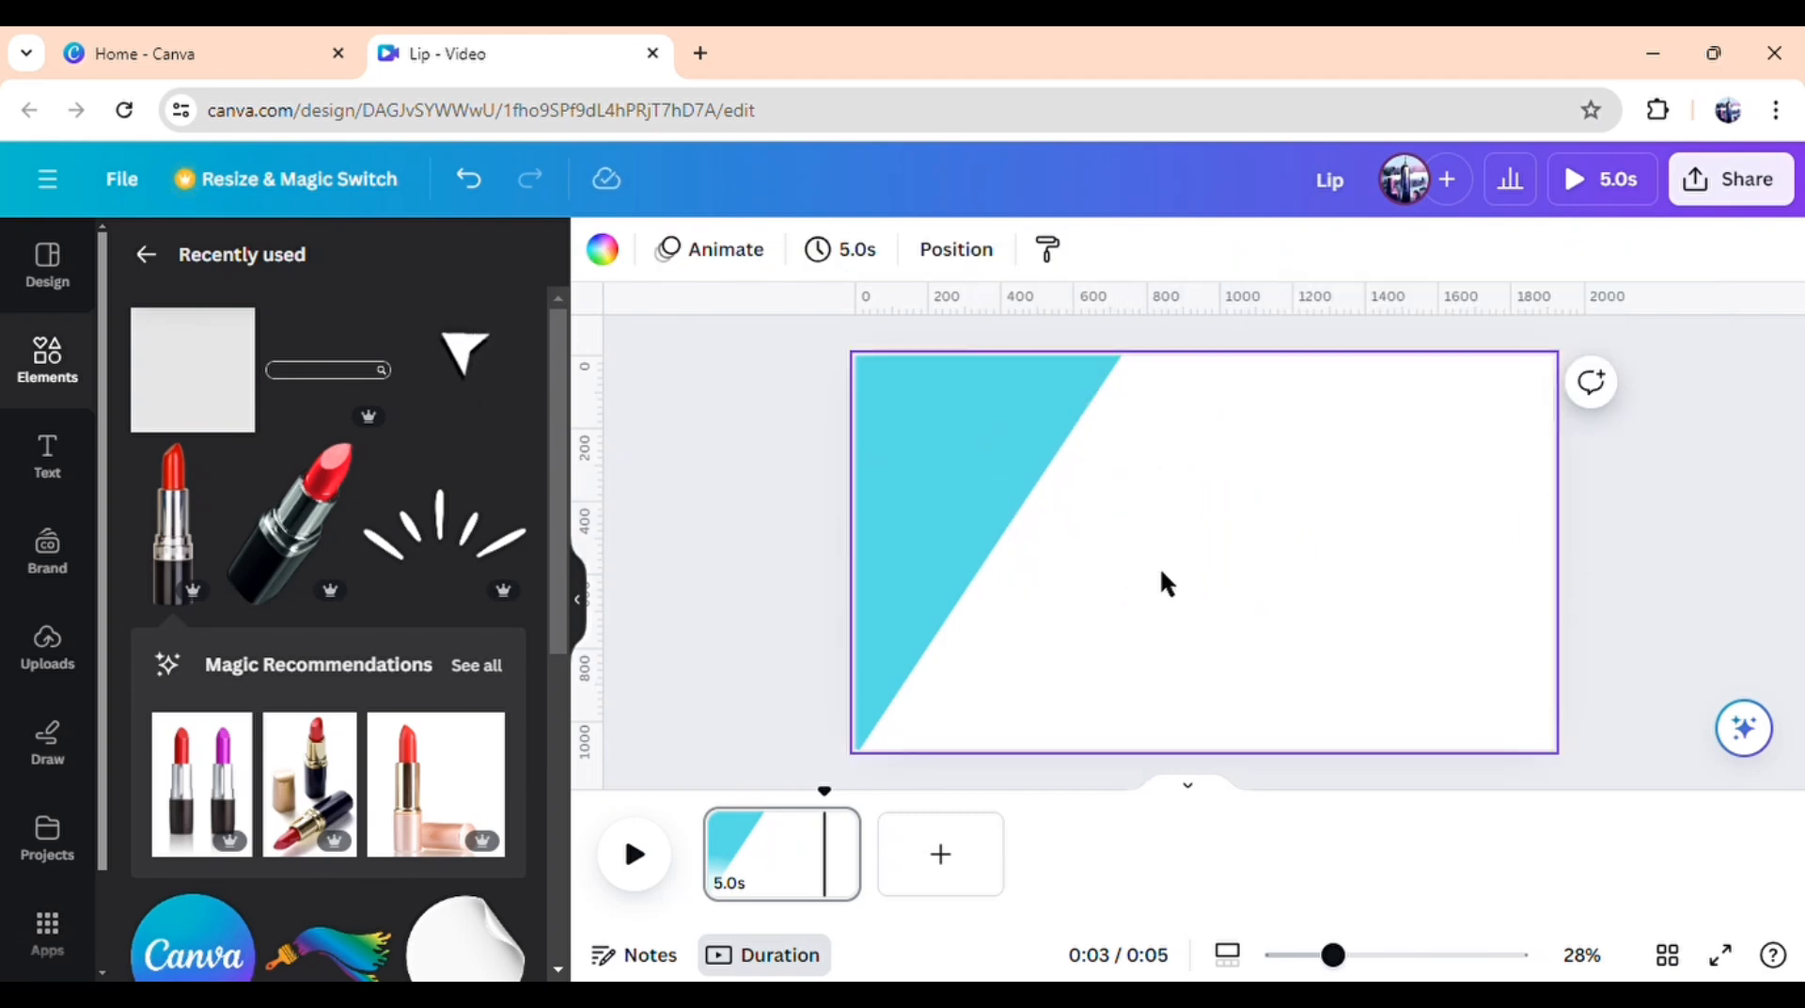
pyautogui.moveTo(998, 510); pyautogui.dragTo(921, 469)
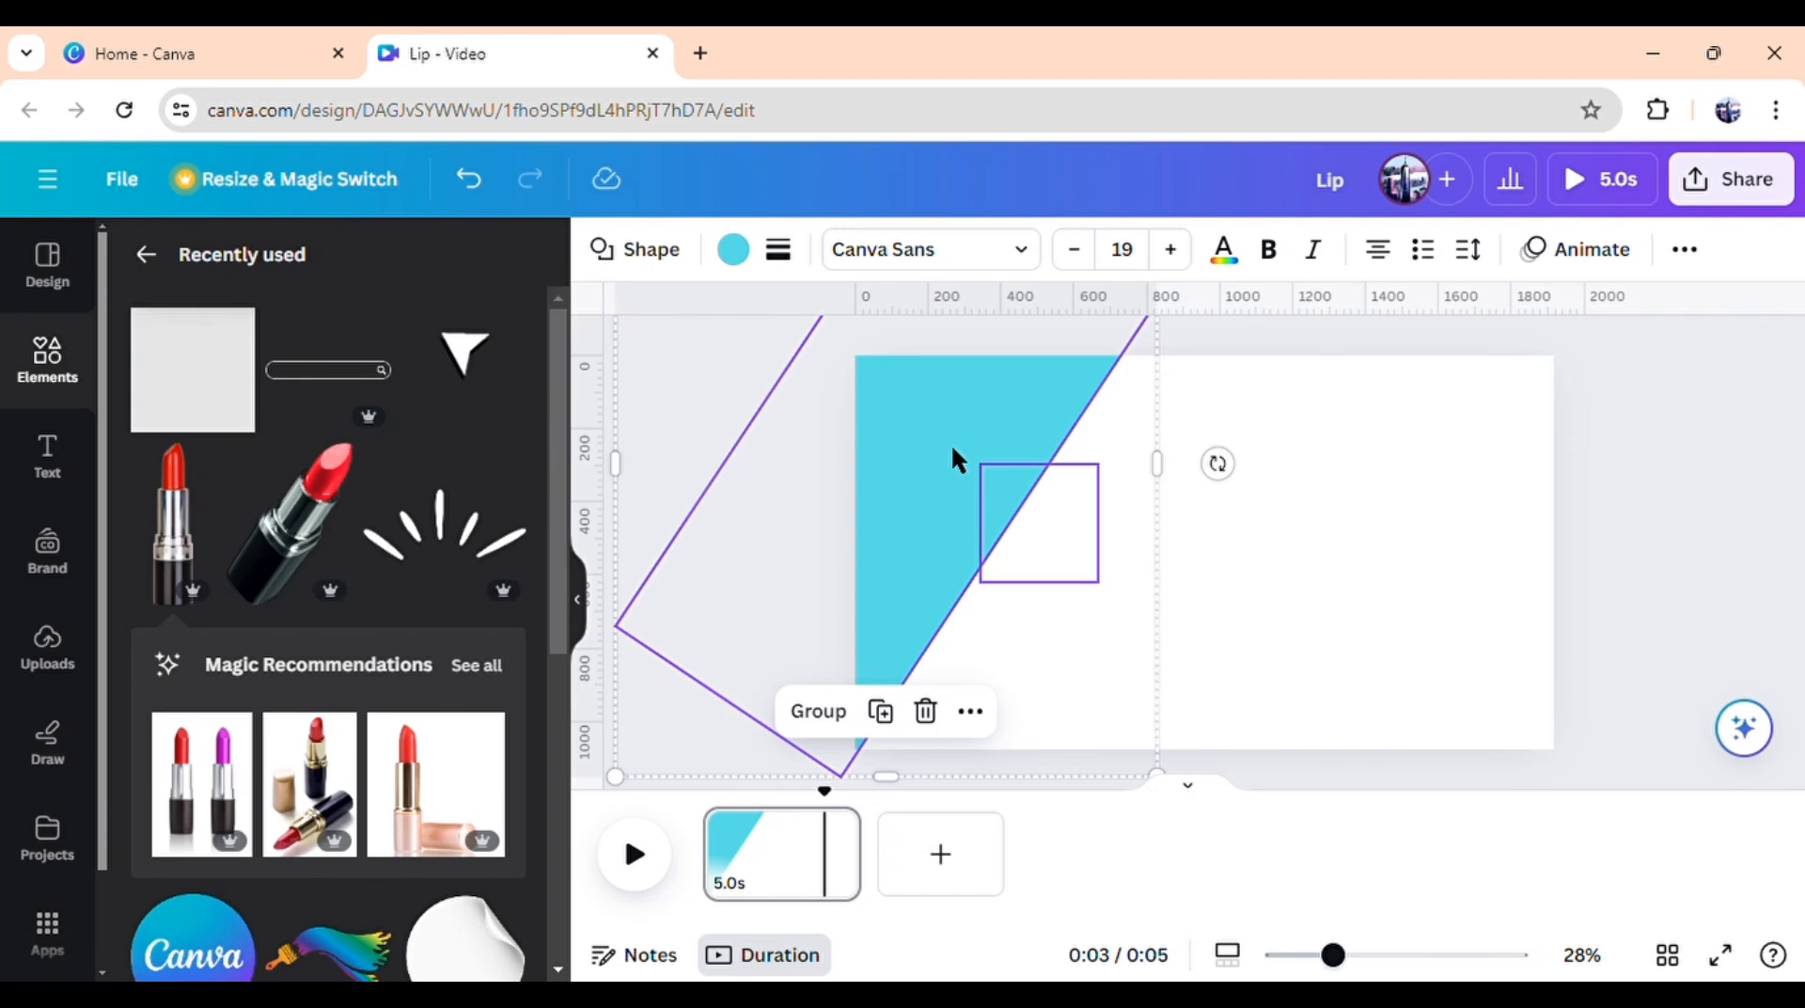
pyautogui.click(836, 713)
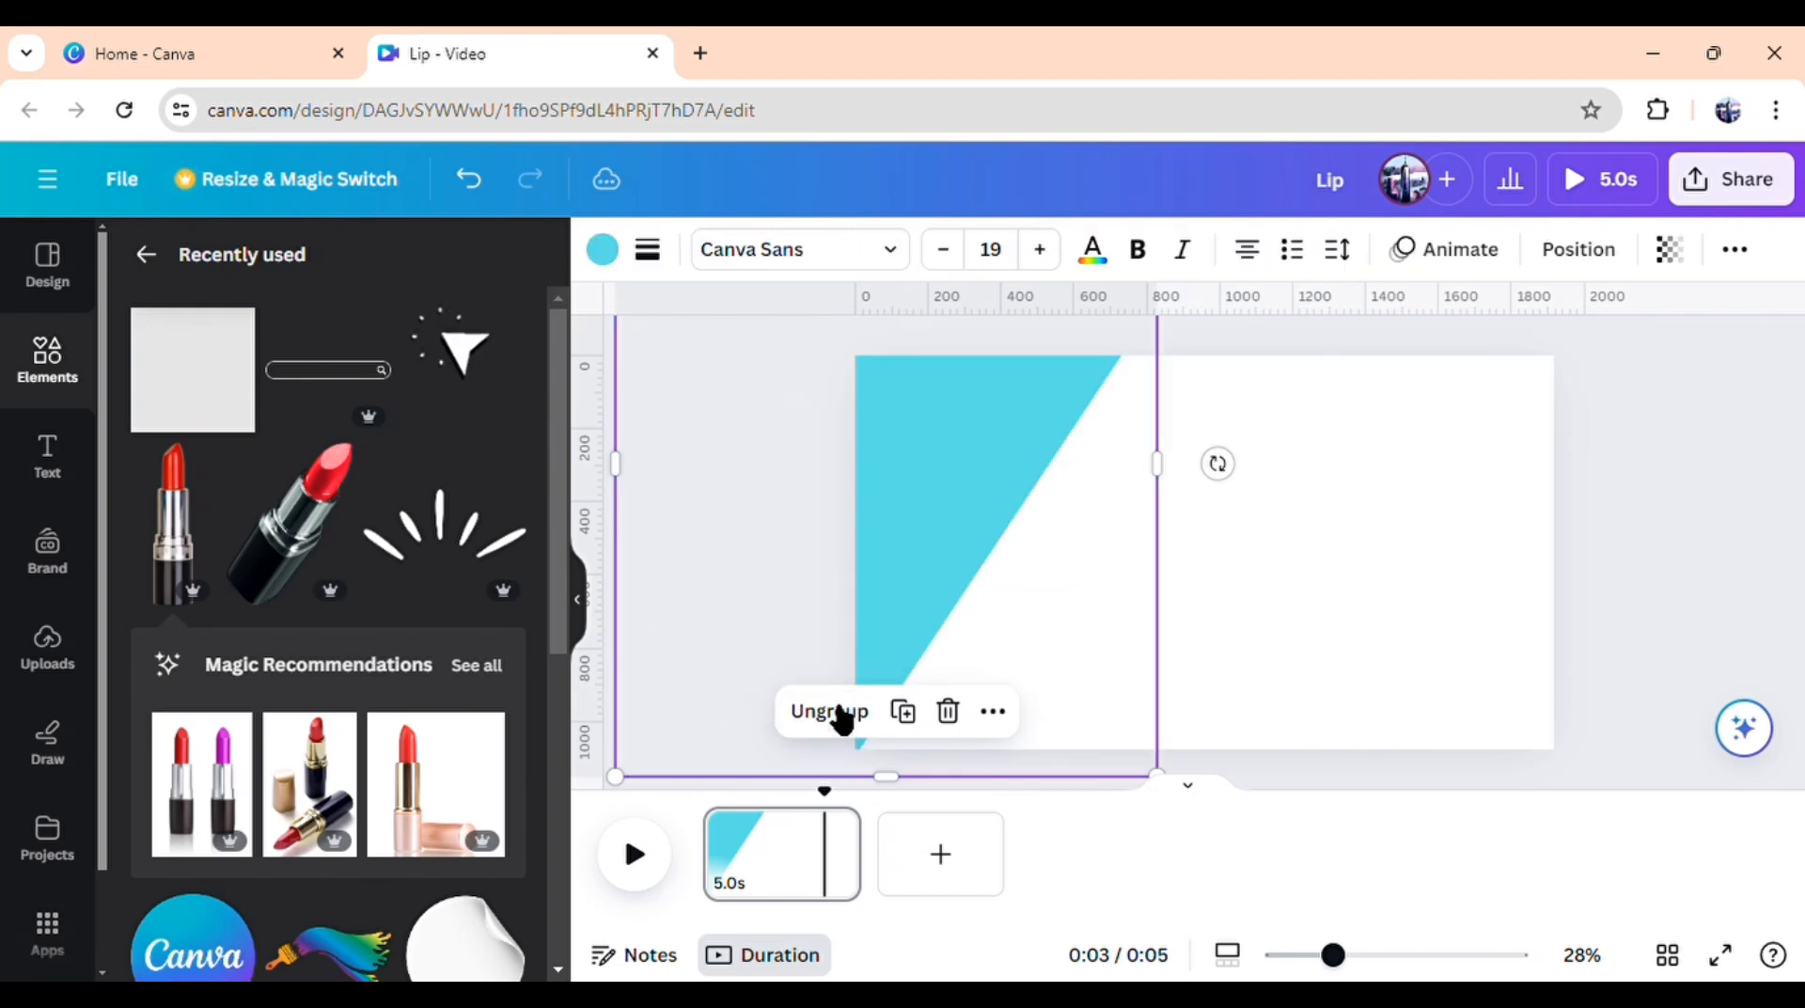
# Duplicate the turquoise corner group, rotate the copy to face the opposite way and fit it diagonally into the page's lower-right corner
pyautogui.click(895, 714)
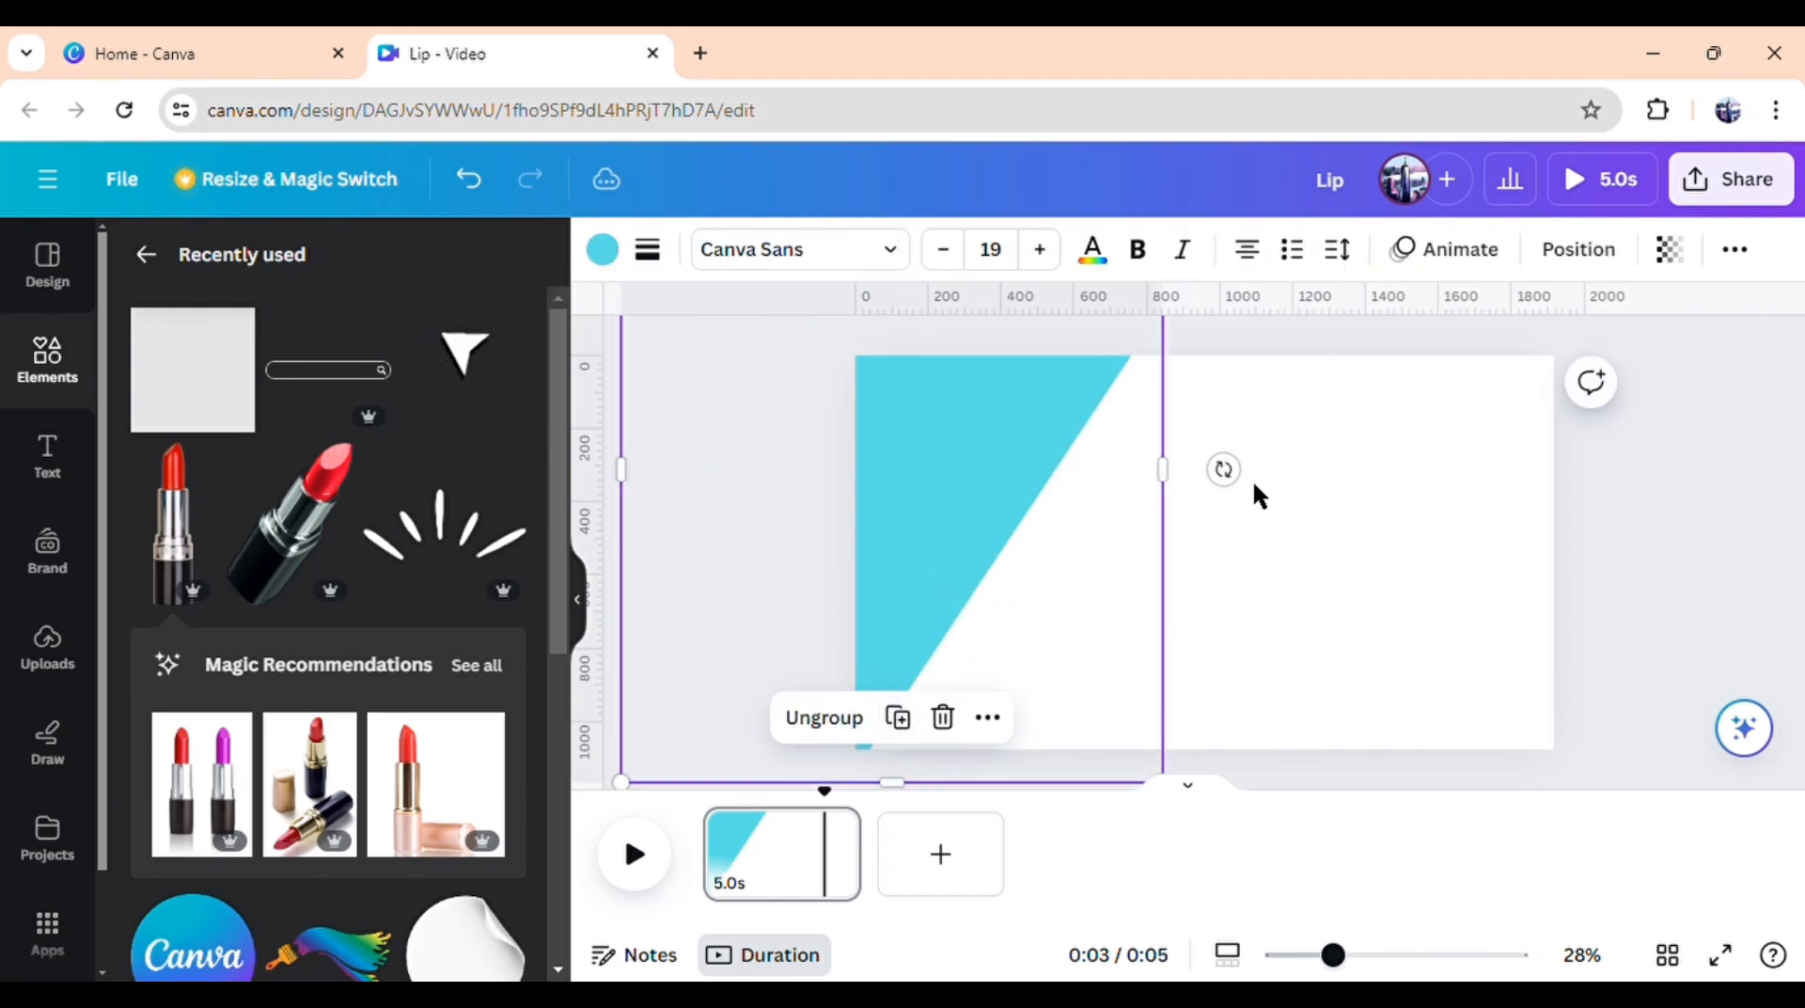
pyautogui.moveTo(1248, 482); pyautogui.dragTo(611, 484)
pyautogui.moveTo(967, 516); pyautogui.dragTo(1634, 648)
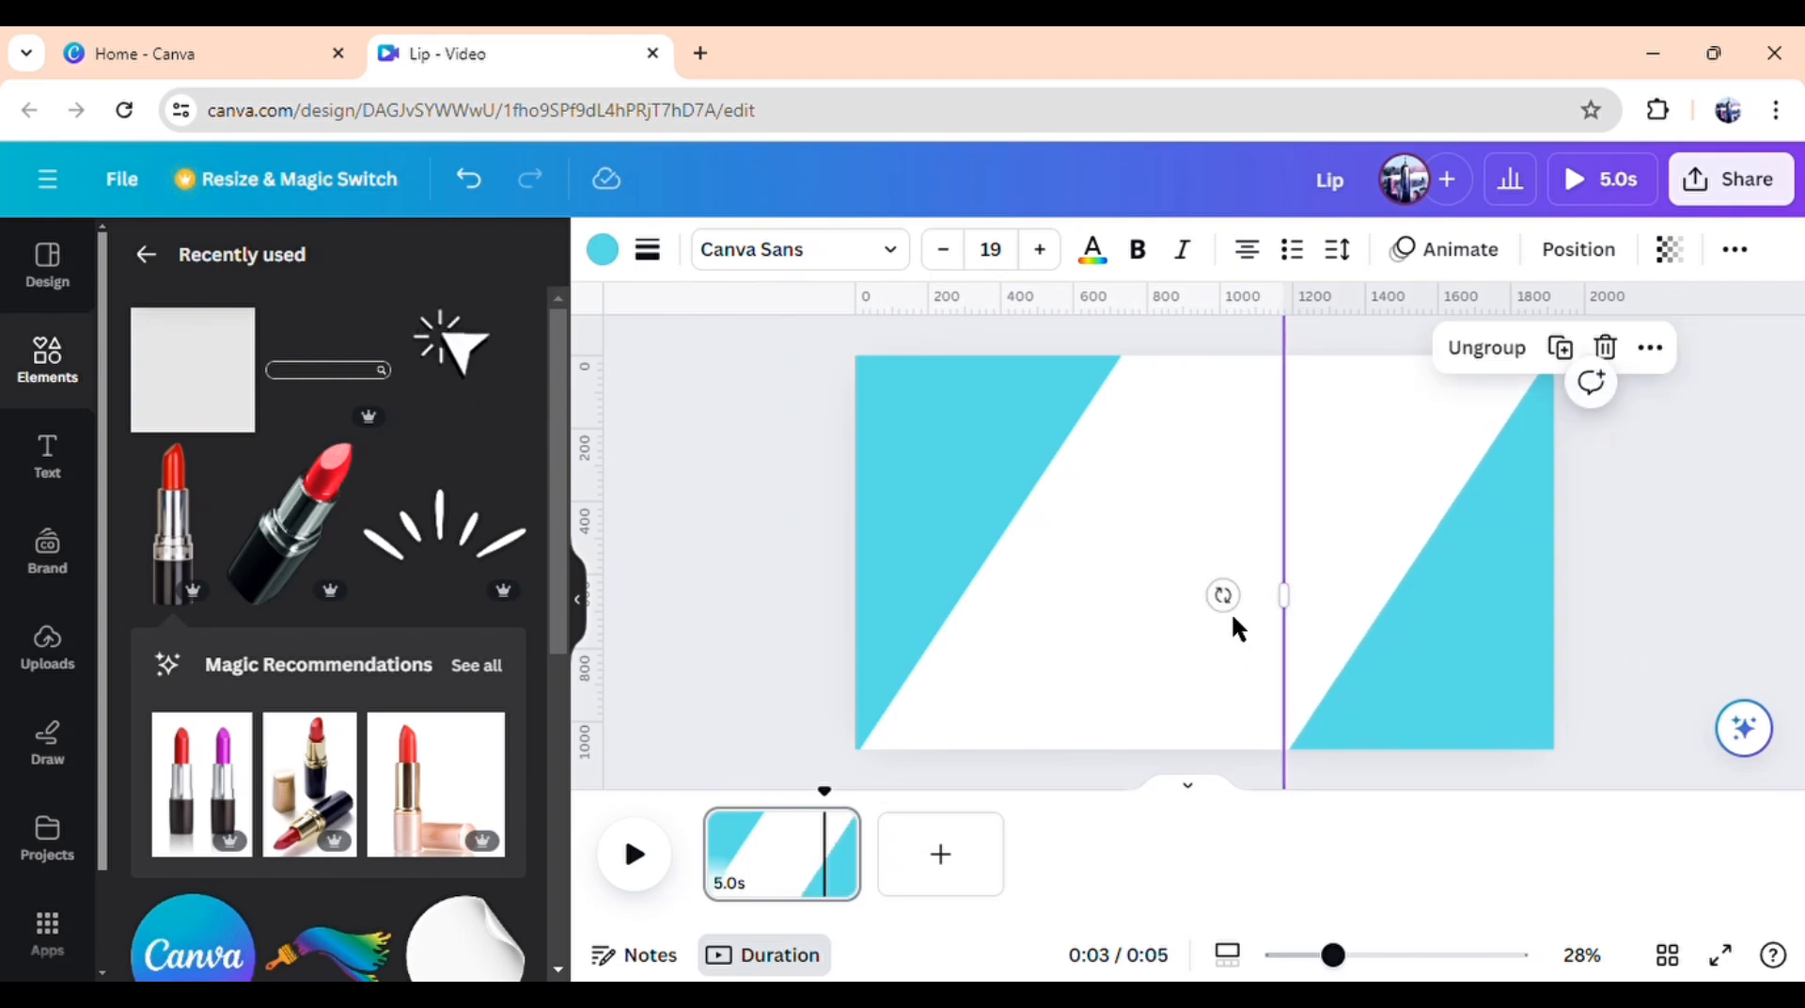
pyautogui.moveTo(1239, 616); pyautogui.dragTo(1225, 604)
pyautogui.moveTo(1480, 656); pyautogui.dragTo(1461, 687)
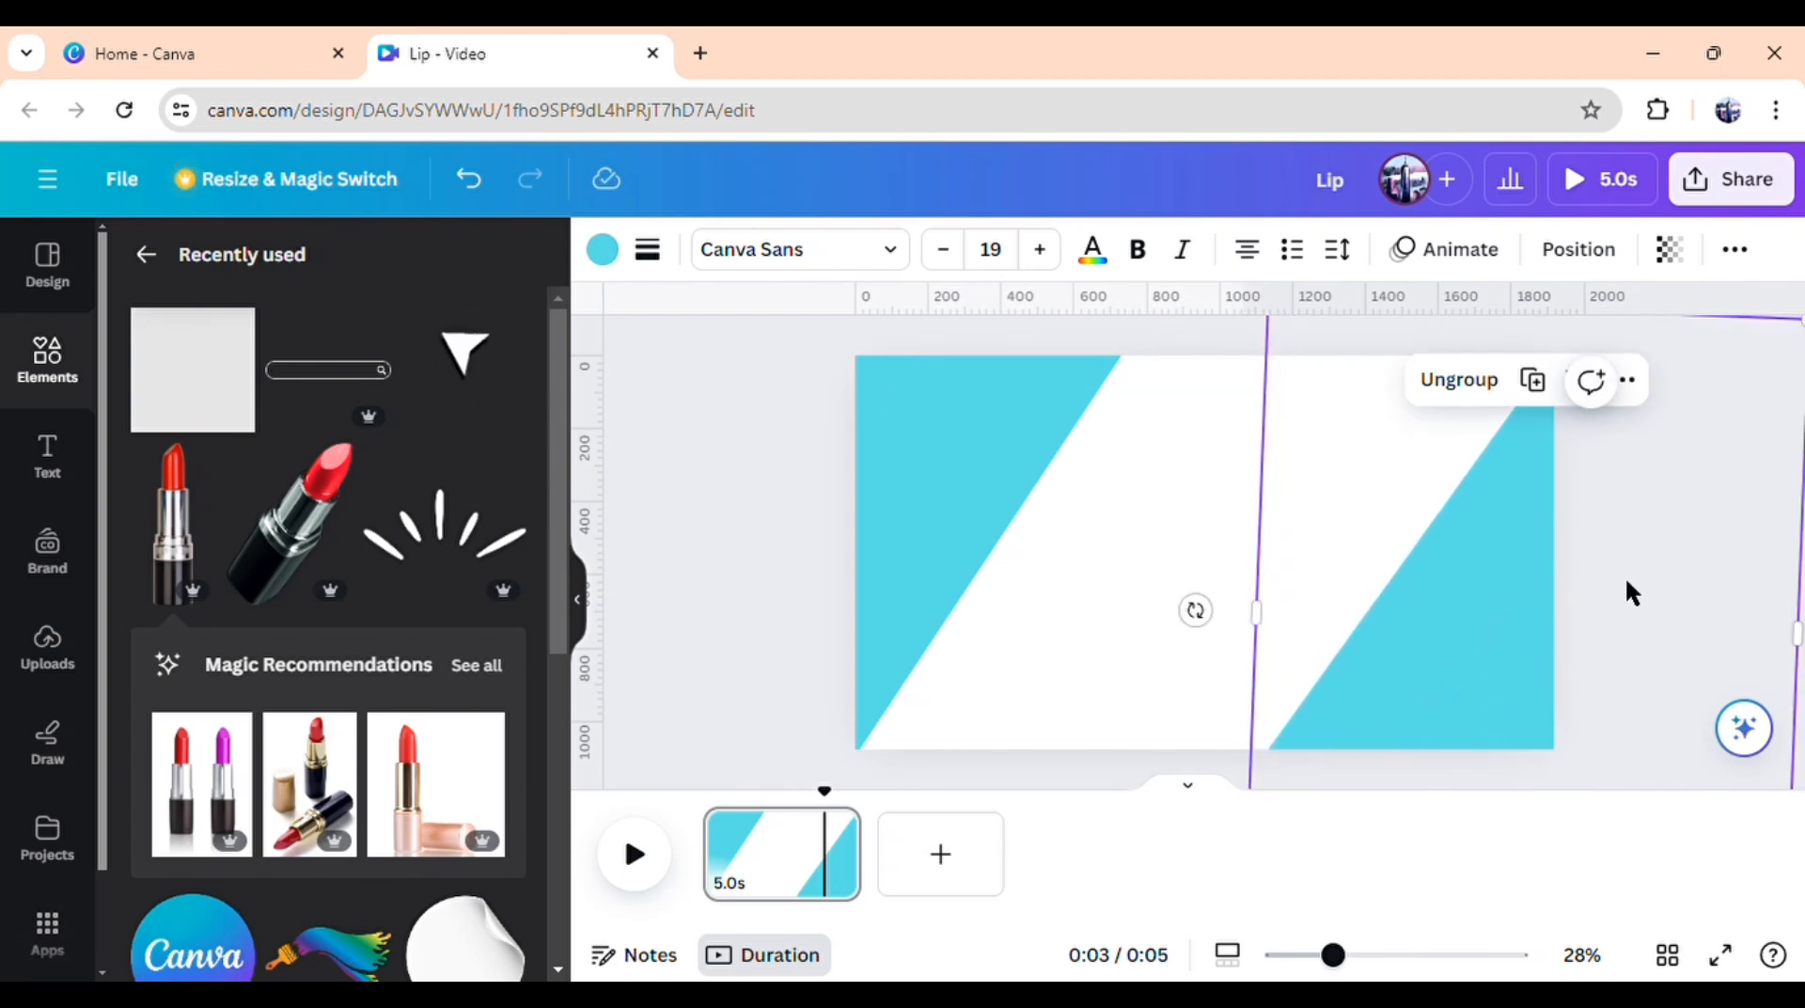
# Recolor the turquoise shape in the page's lower-right corner to magenta #FF00D6
pyautogui.click(1499, 617)
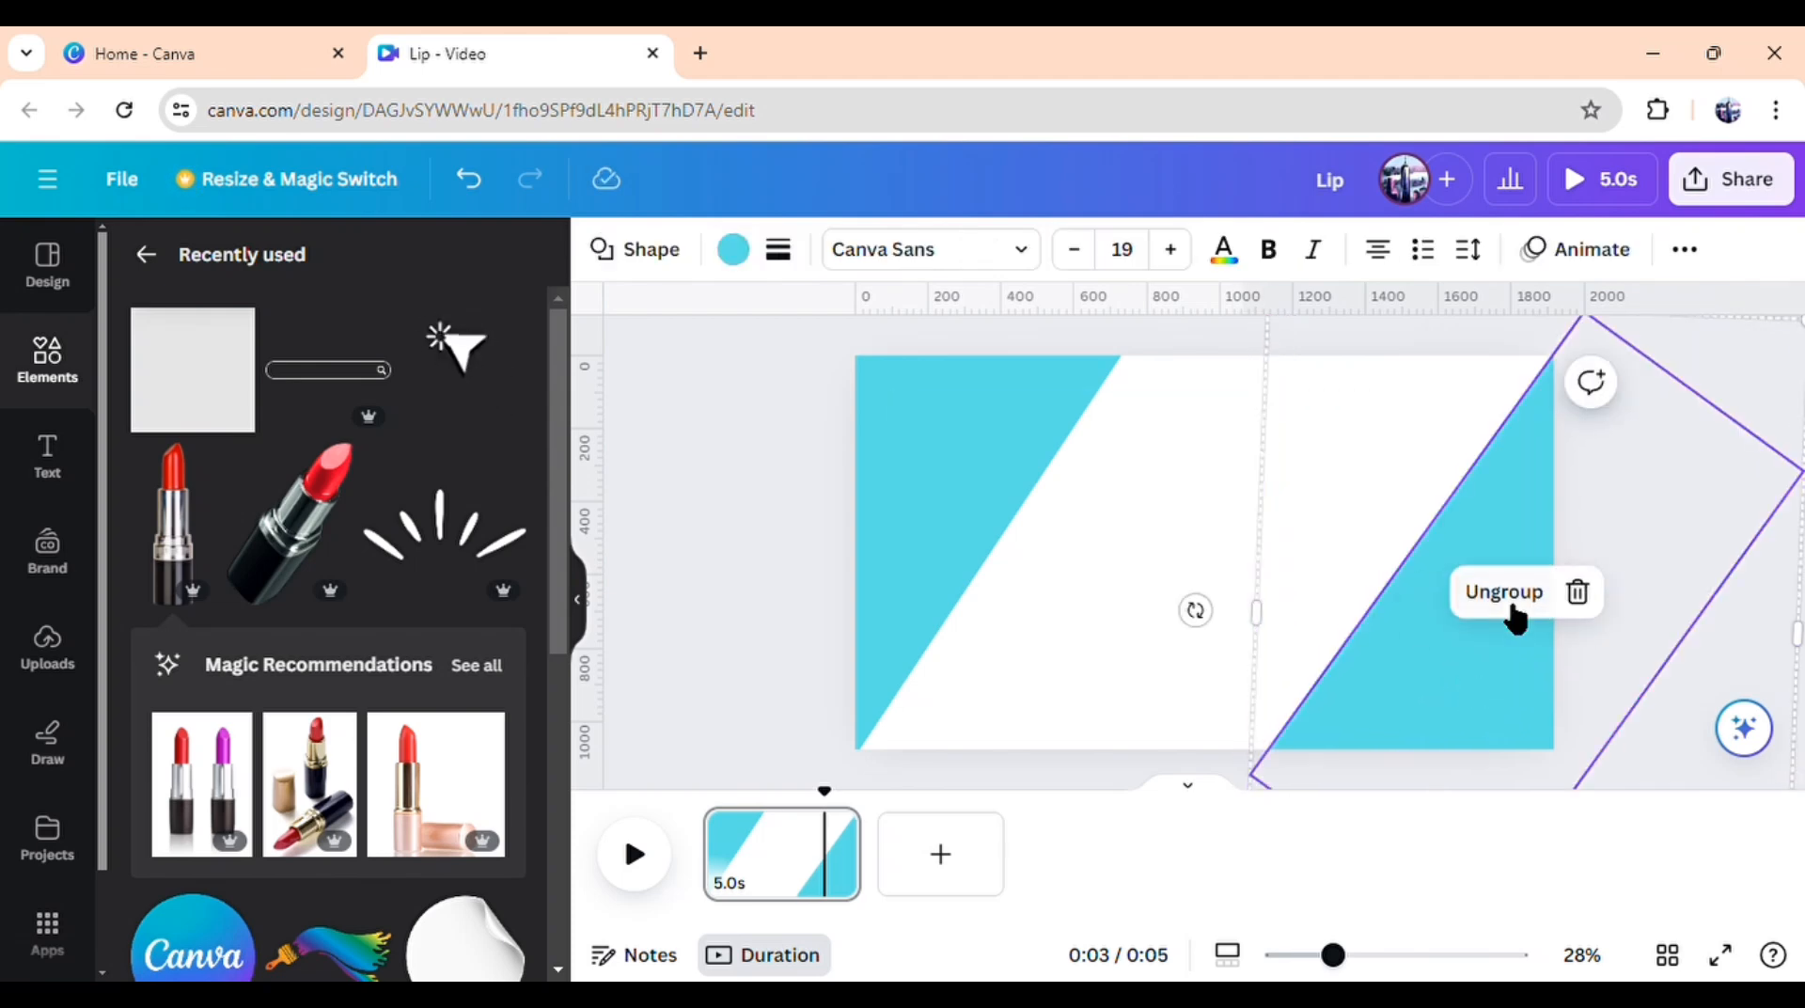
pyautogui.click(735, 251)
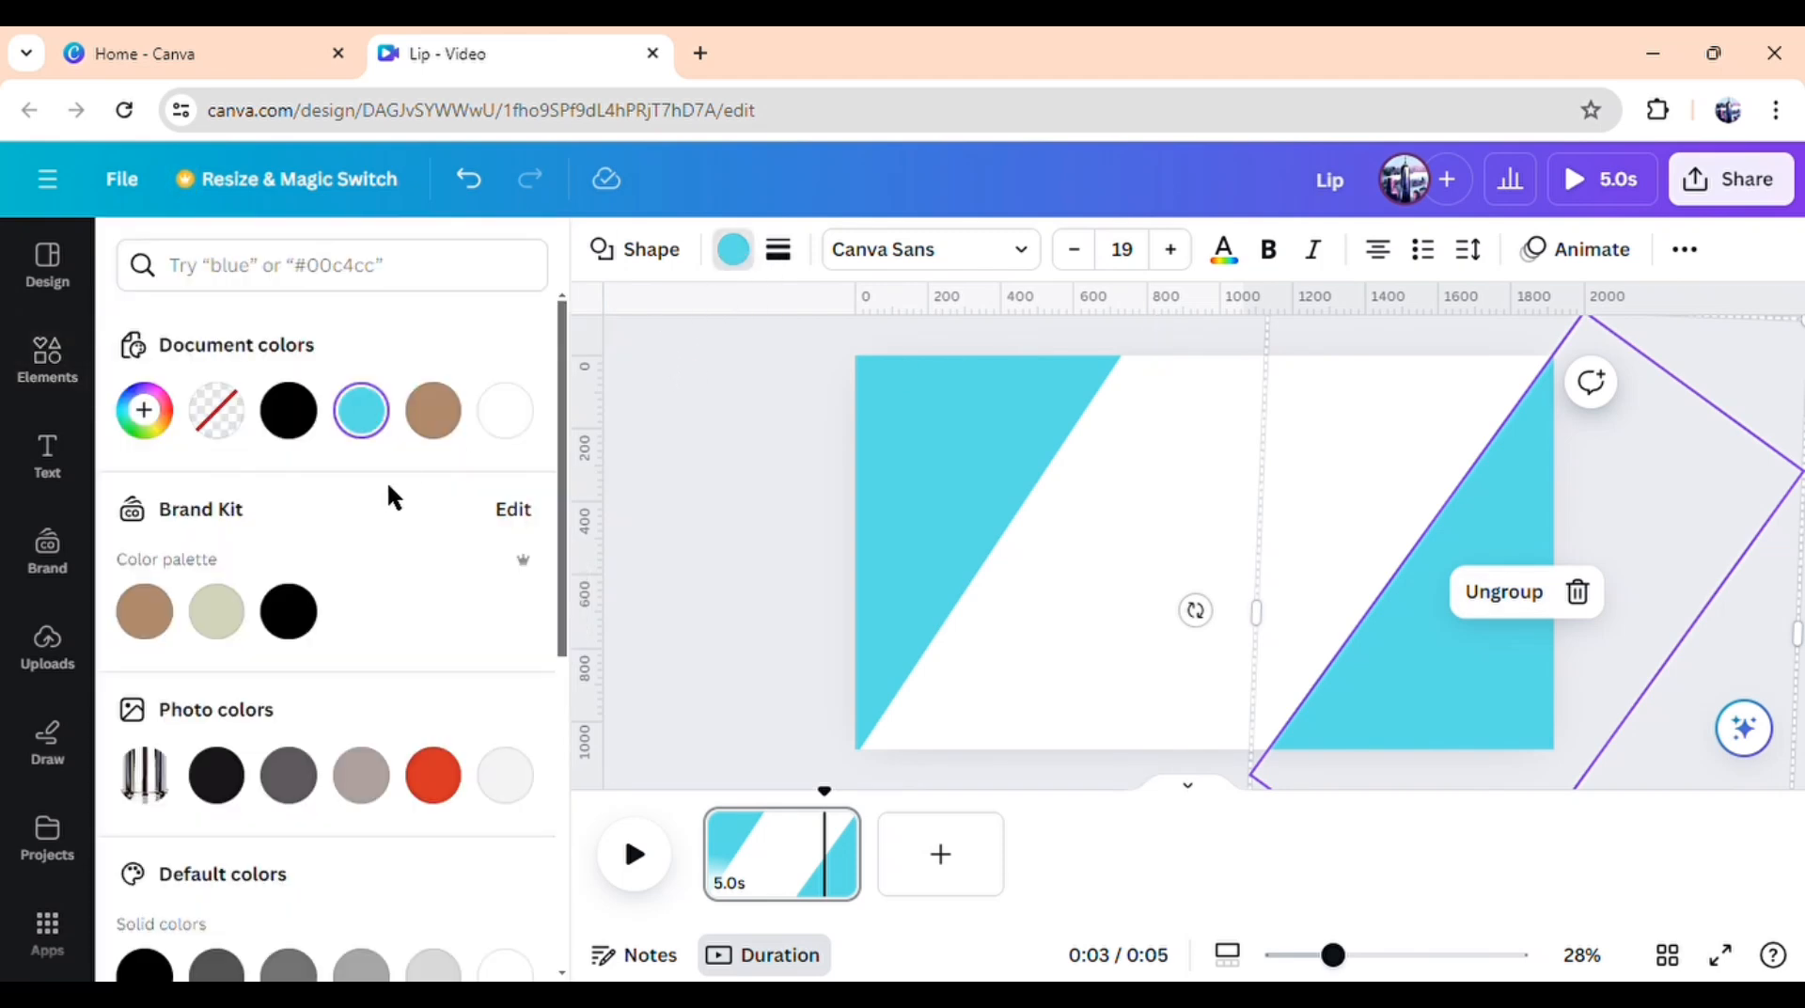
pyautogui.click(363, 417)
pyautogui.click(475, 703)
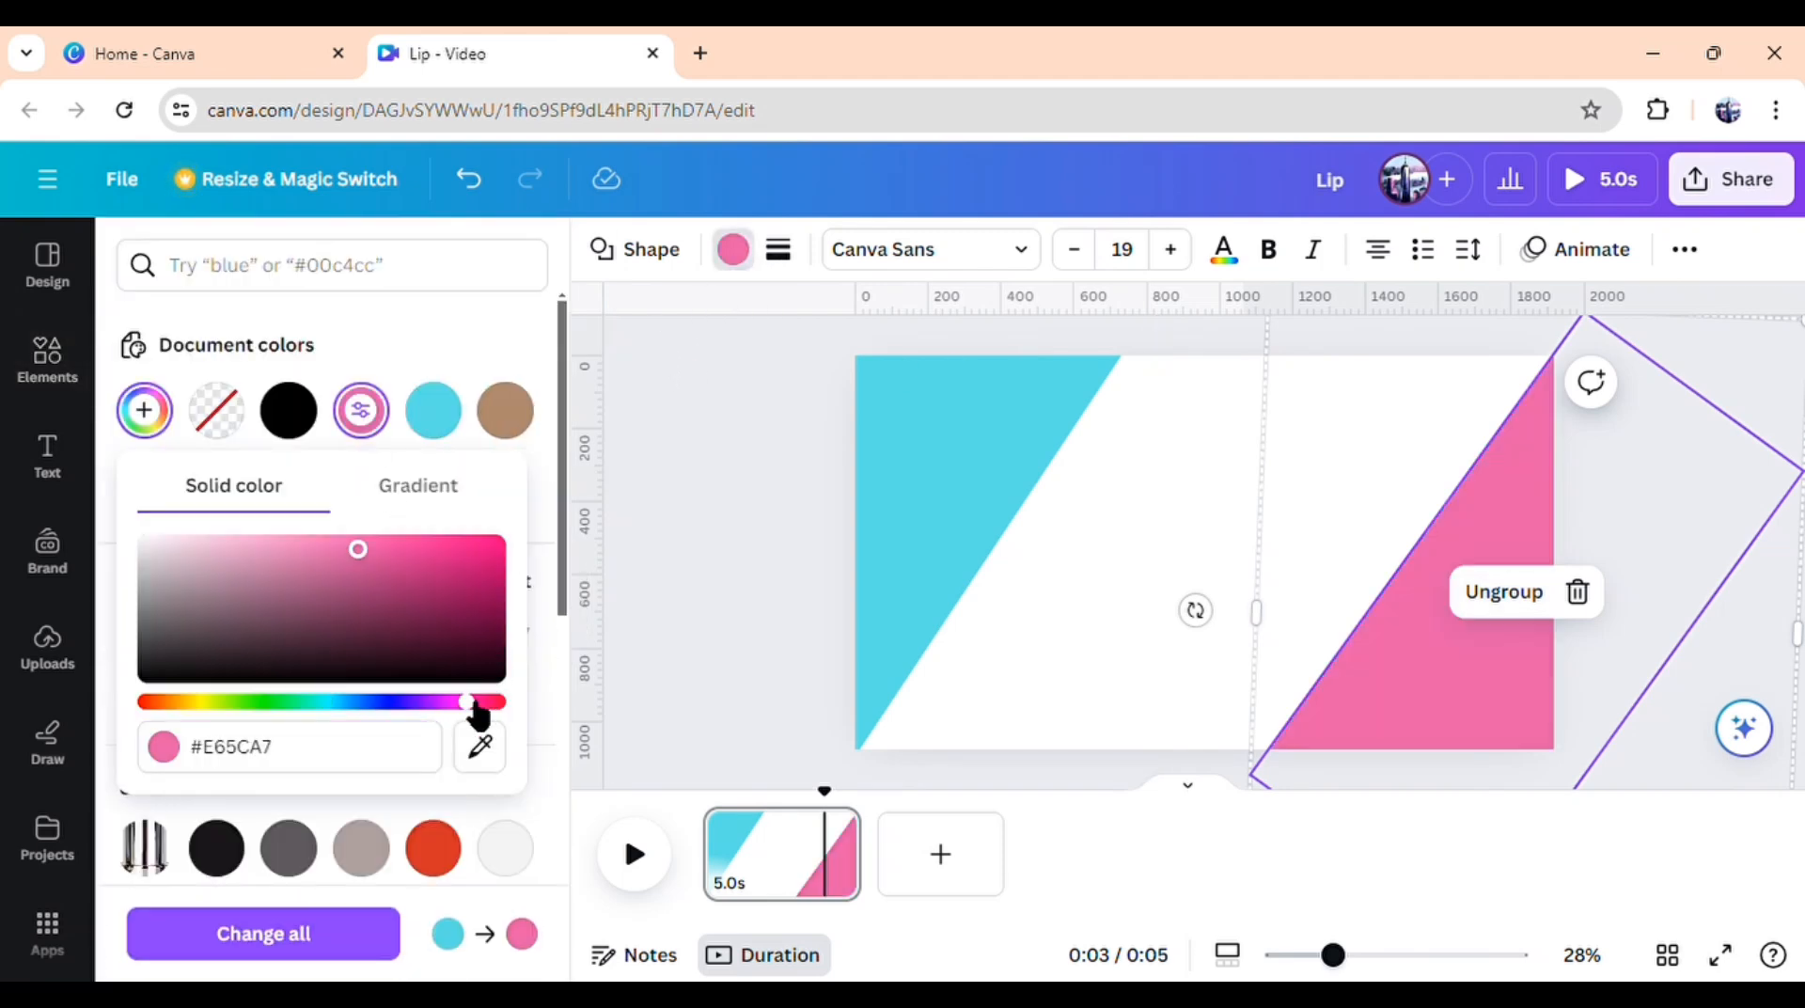
pyautogui.moveTo(501, 565); pyautogui.dragTo(508, 526)
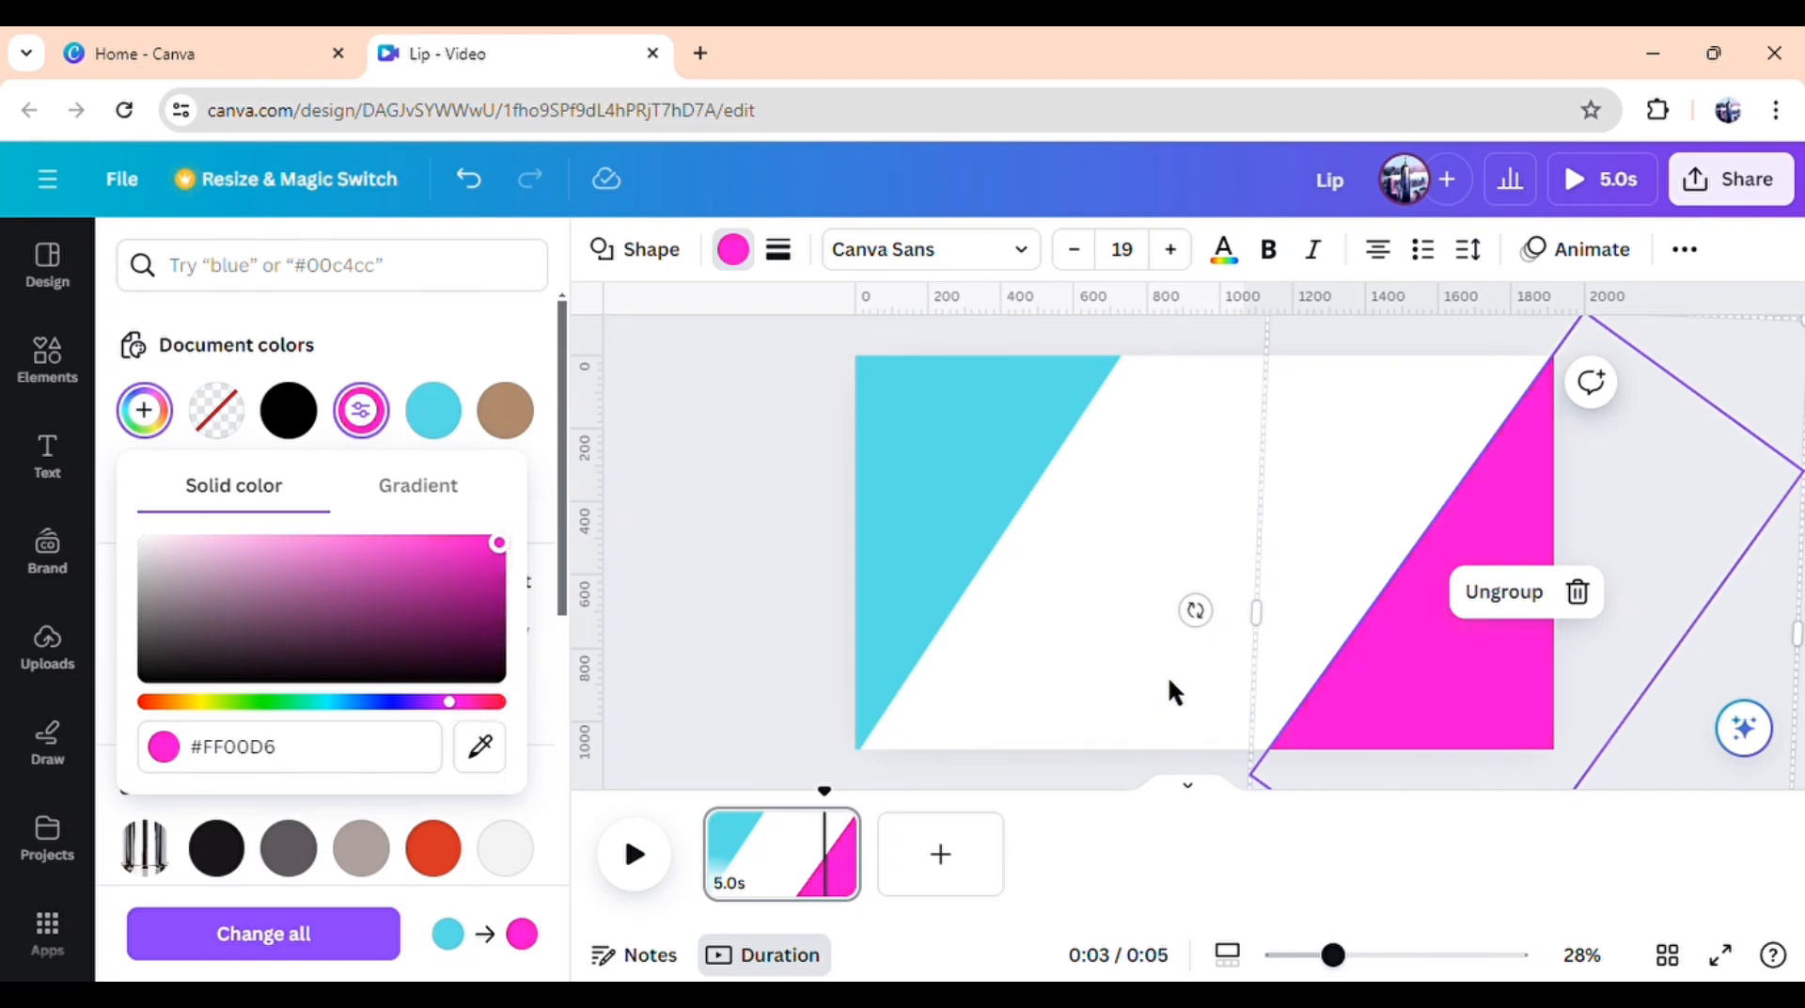
# Nudge the lower-right corner group slightly downward and set the page background to black #000000
pyautogui.moveTo(1430, 685); pyautogui.dragTo(1451, 705)
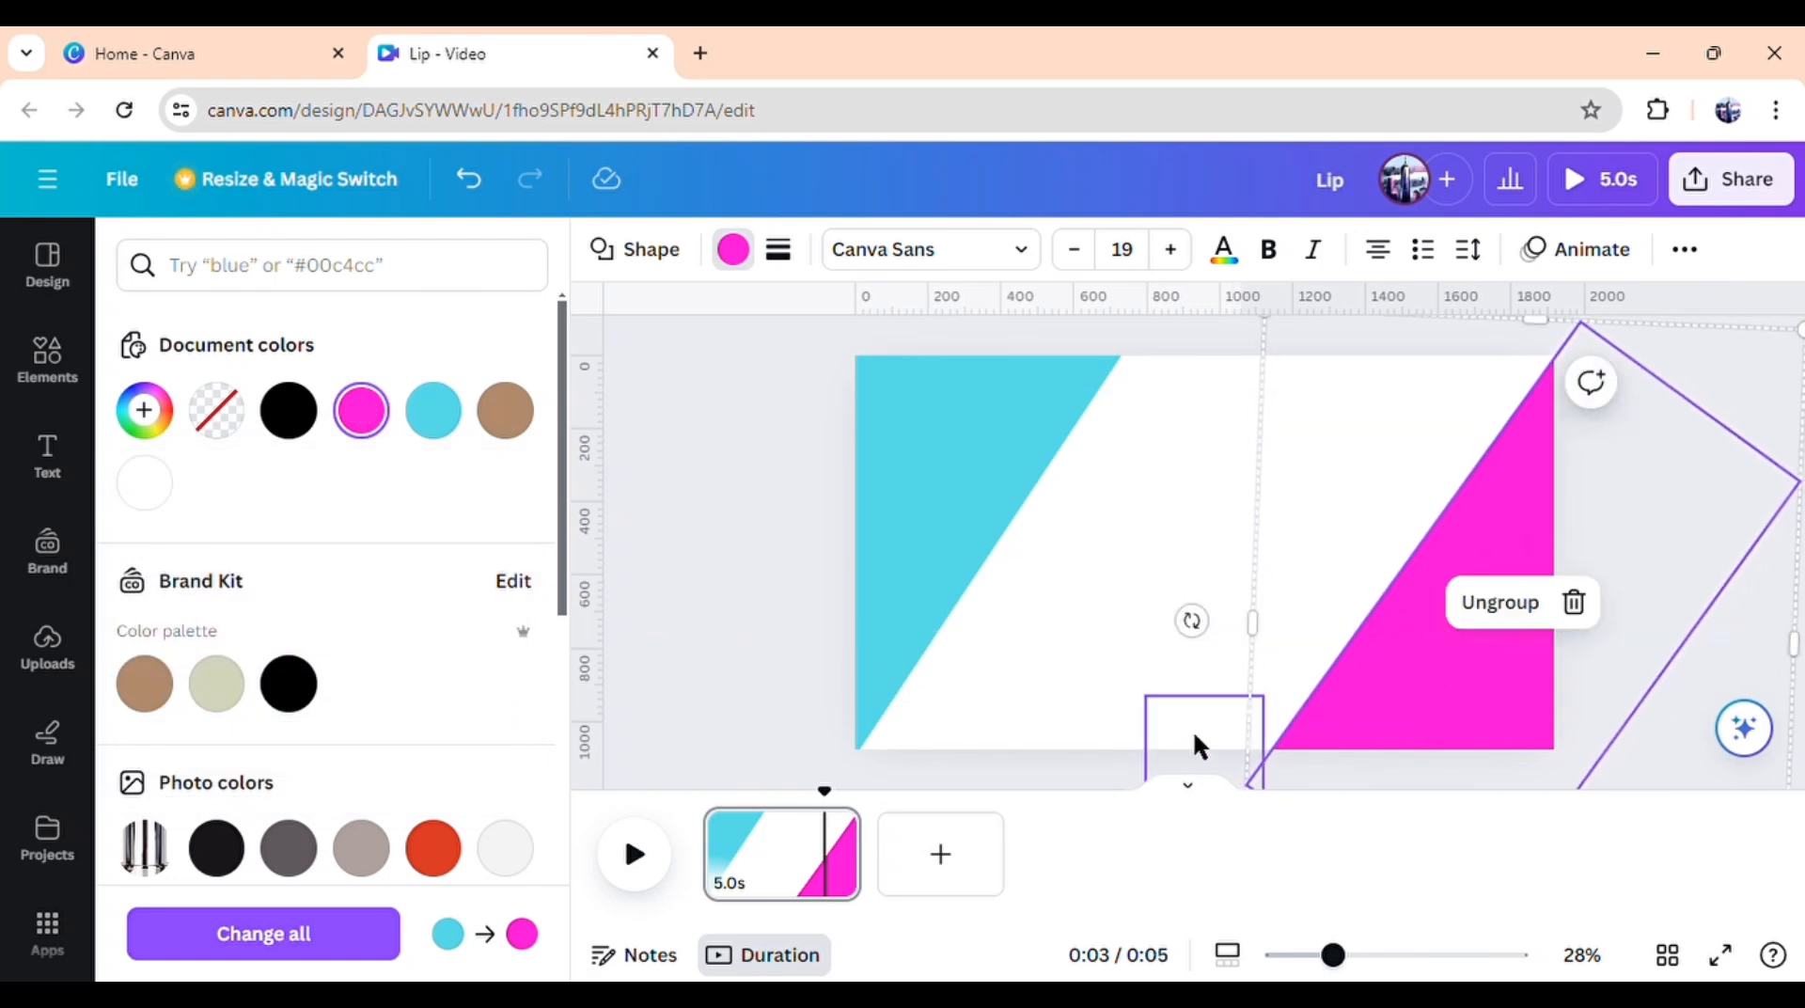
pyautogui.click(1215, 527)
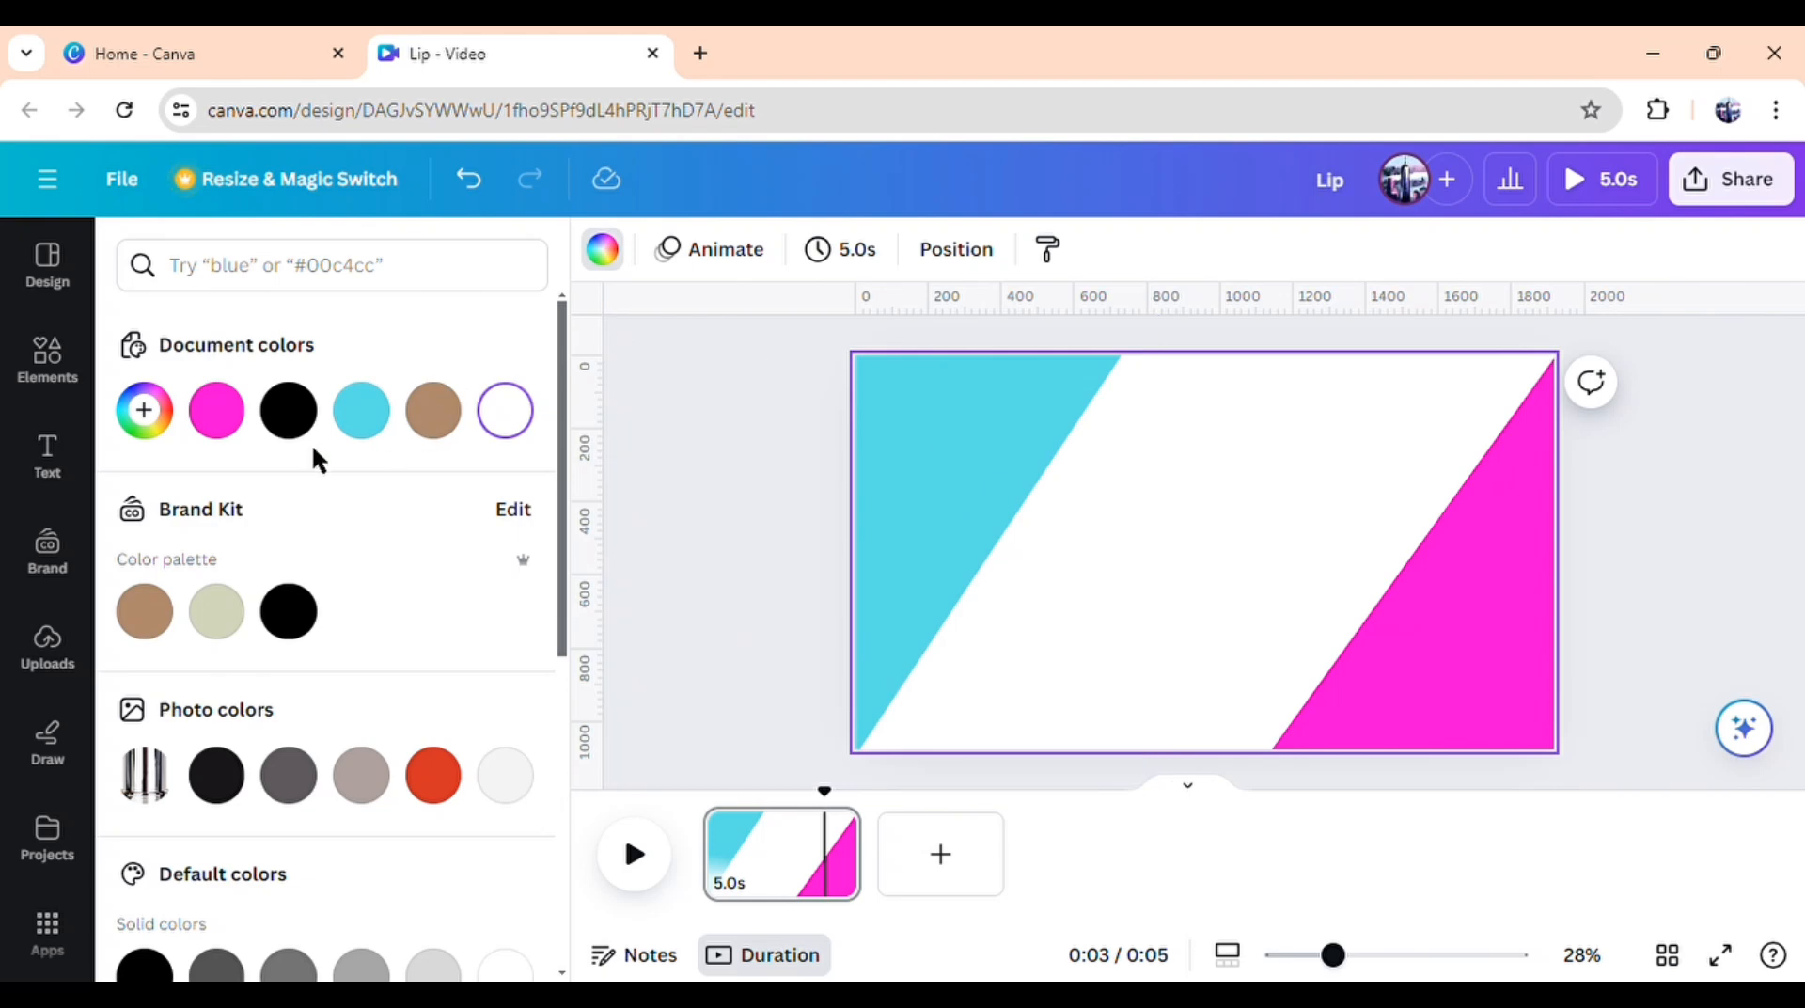
pyautogui.click(289, 413)
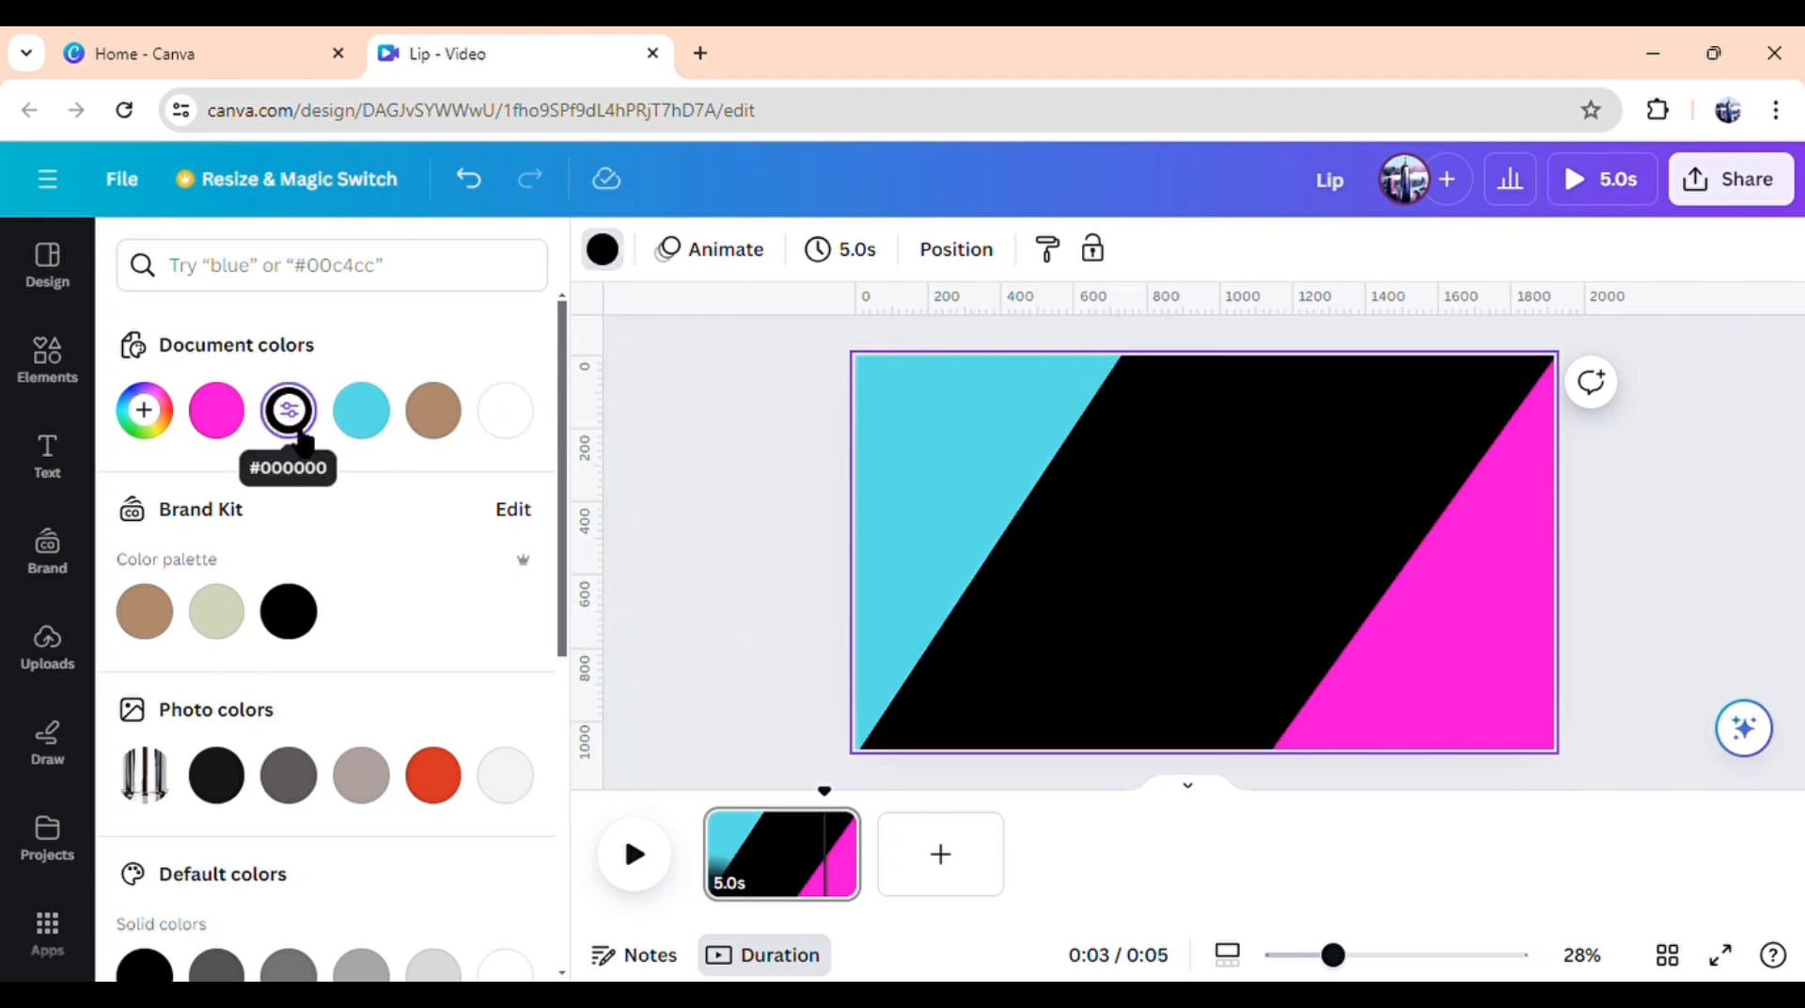
# Change the fill of the lower-right corner shape to the solid pink #FF2C98
pyautogui.click(1451, 628)
pyautogui.click(734, 250)
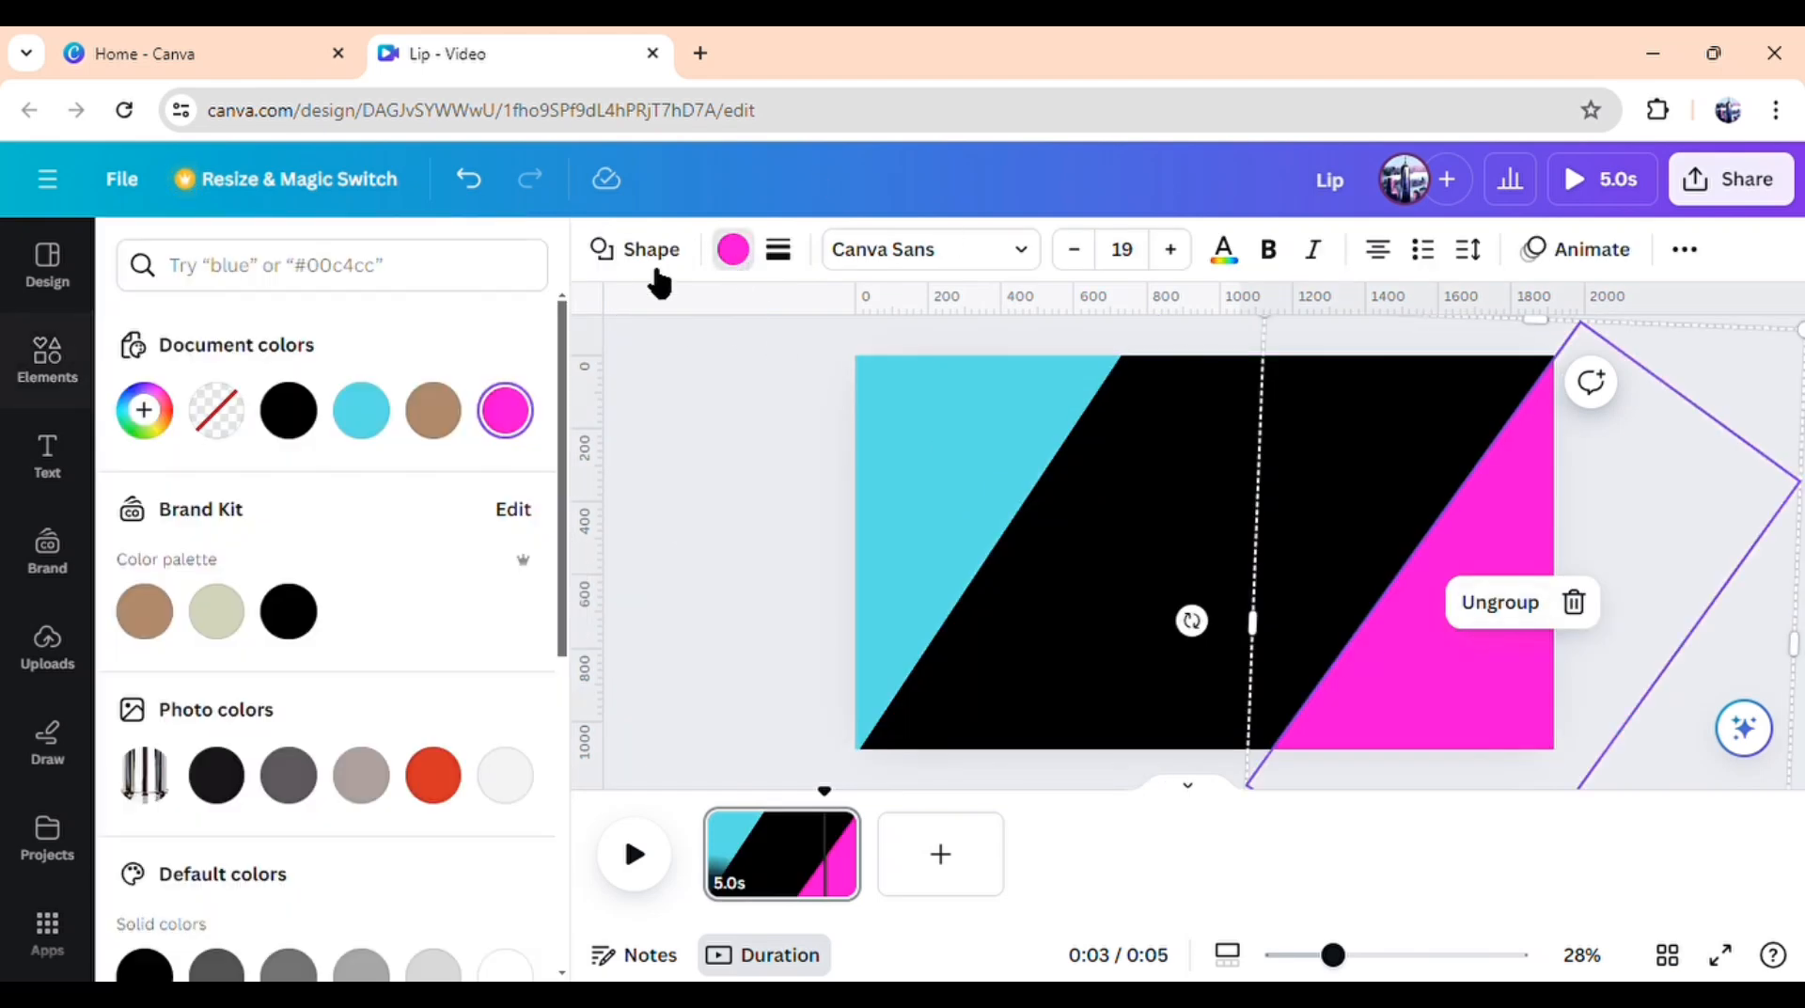
pyautogui.click(521, 421)
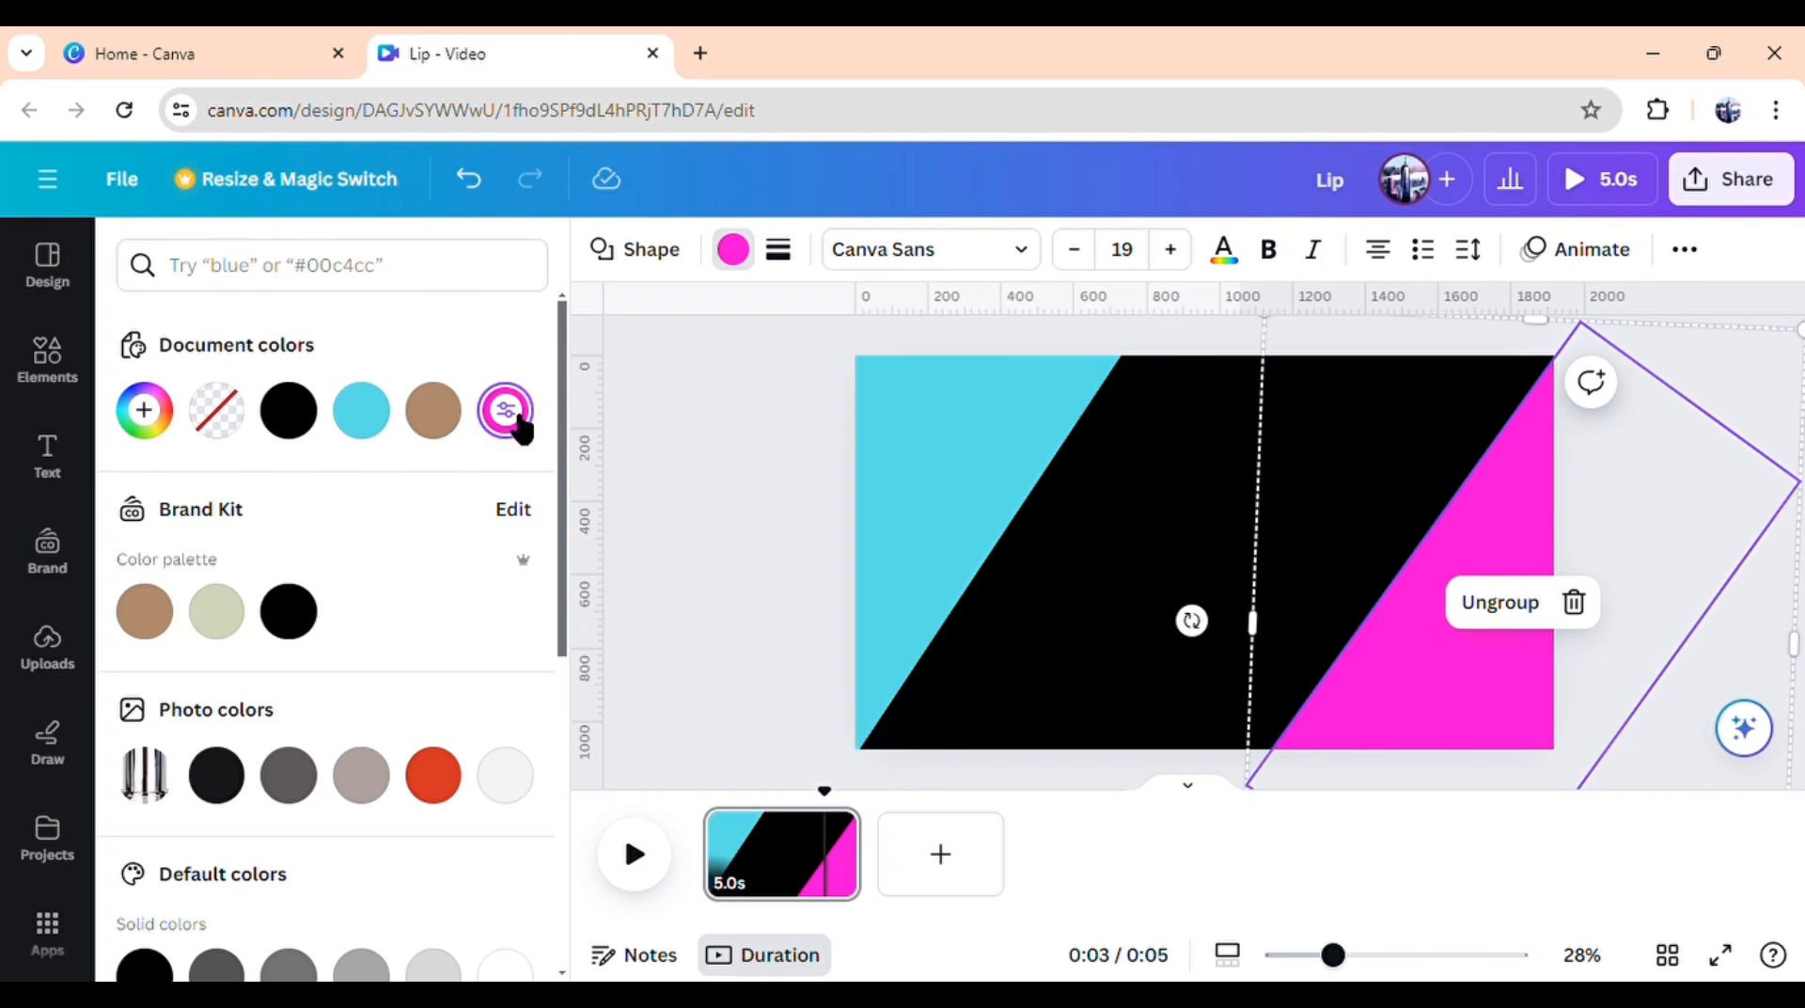
pyautogui.click(520, 425)
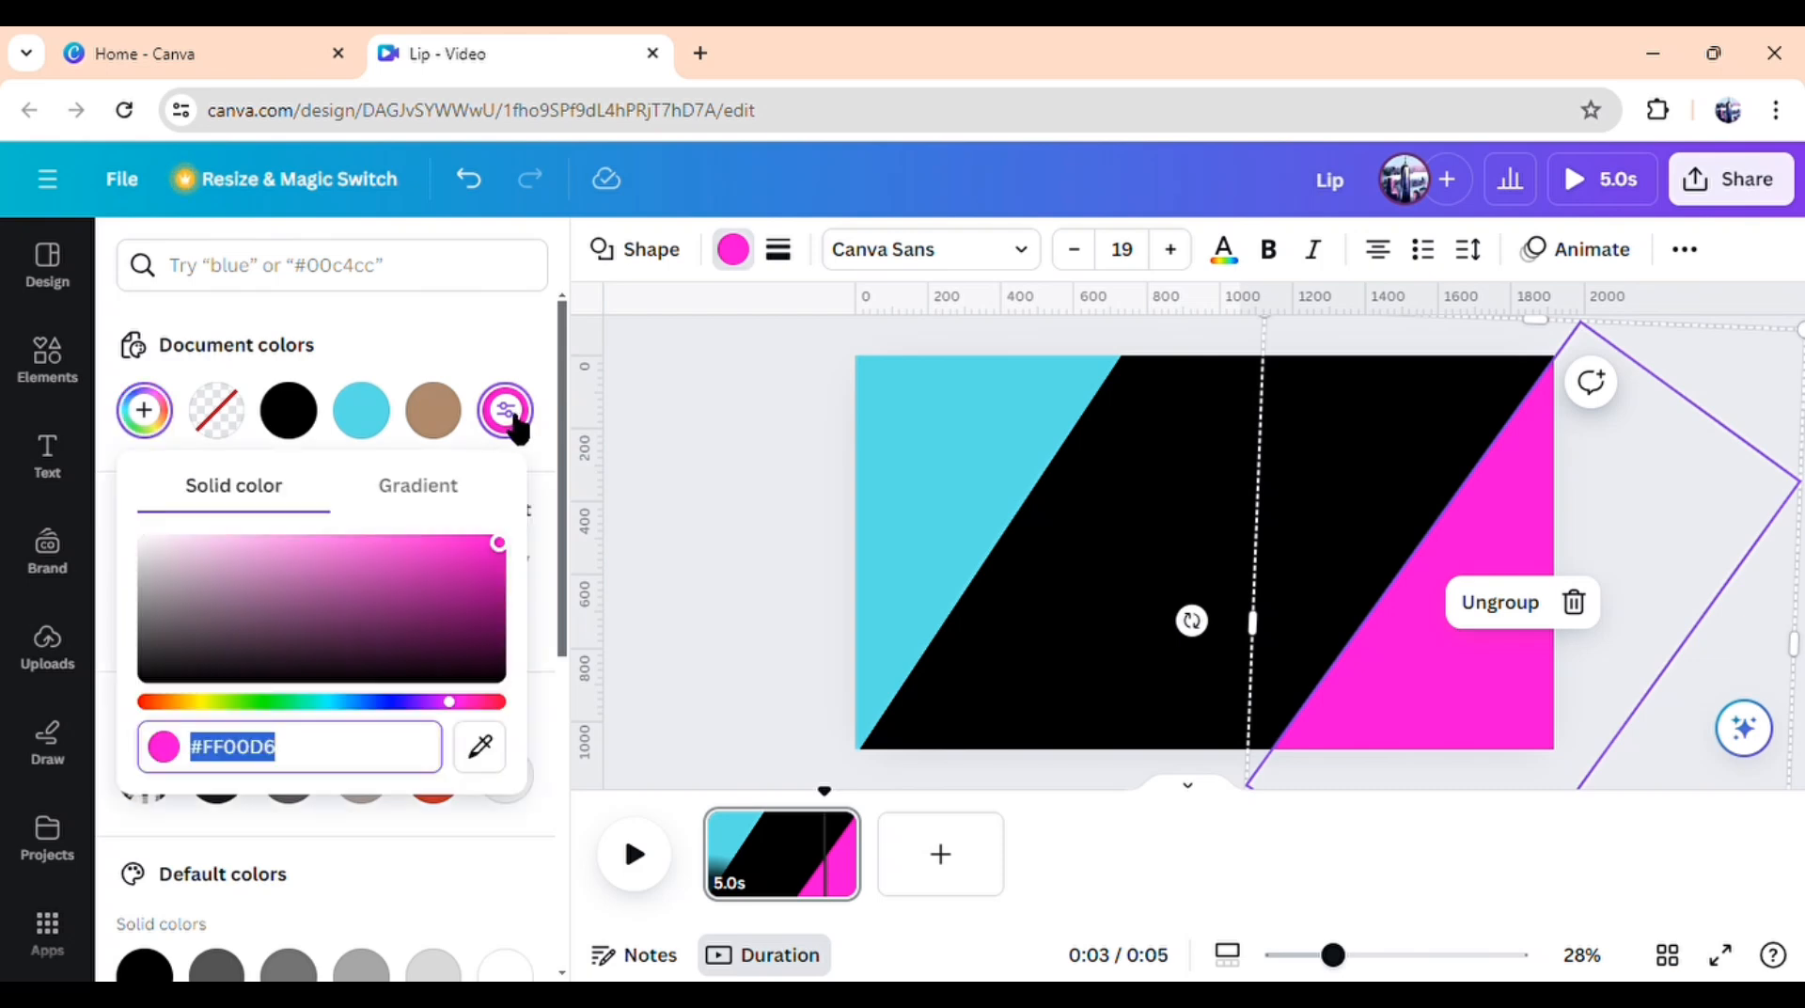
pyautogui.click(497, 544)
pyautogui.moveTo(508, 508); pyautogui.dragTo(454, 503)
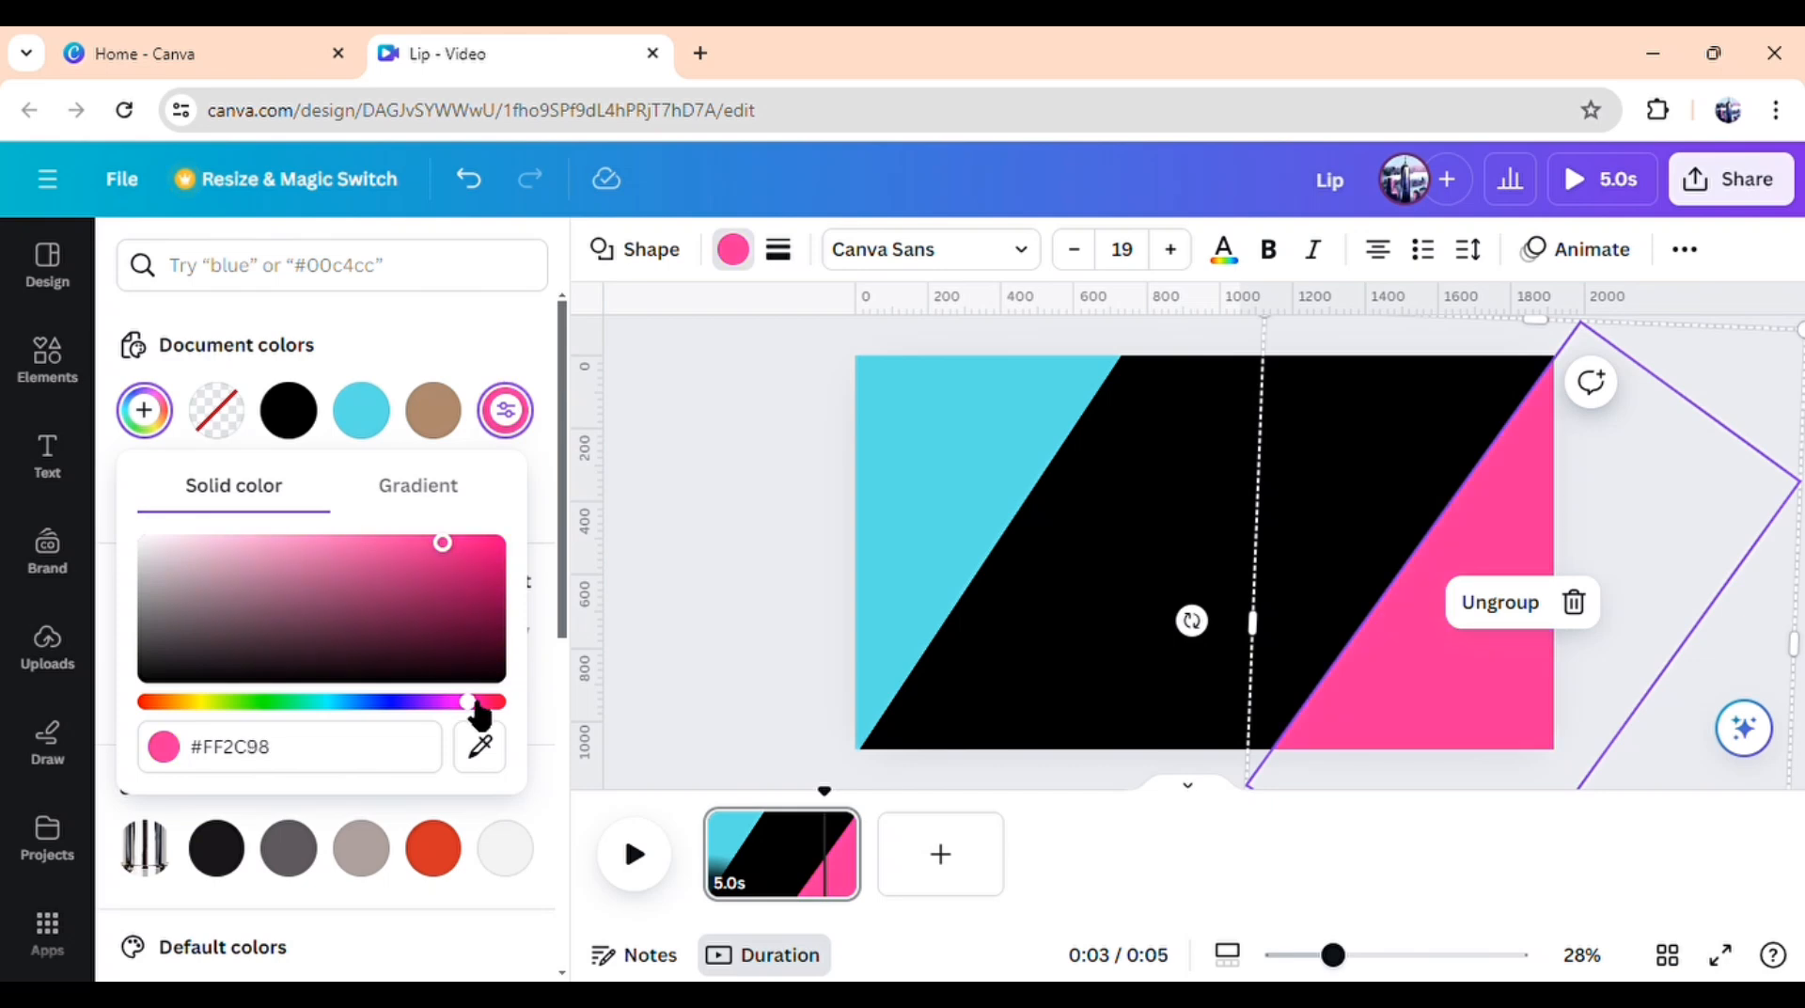
pyautogui.click(660, 575)
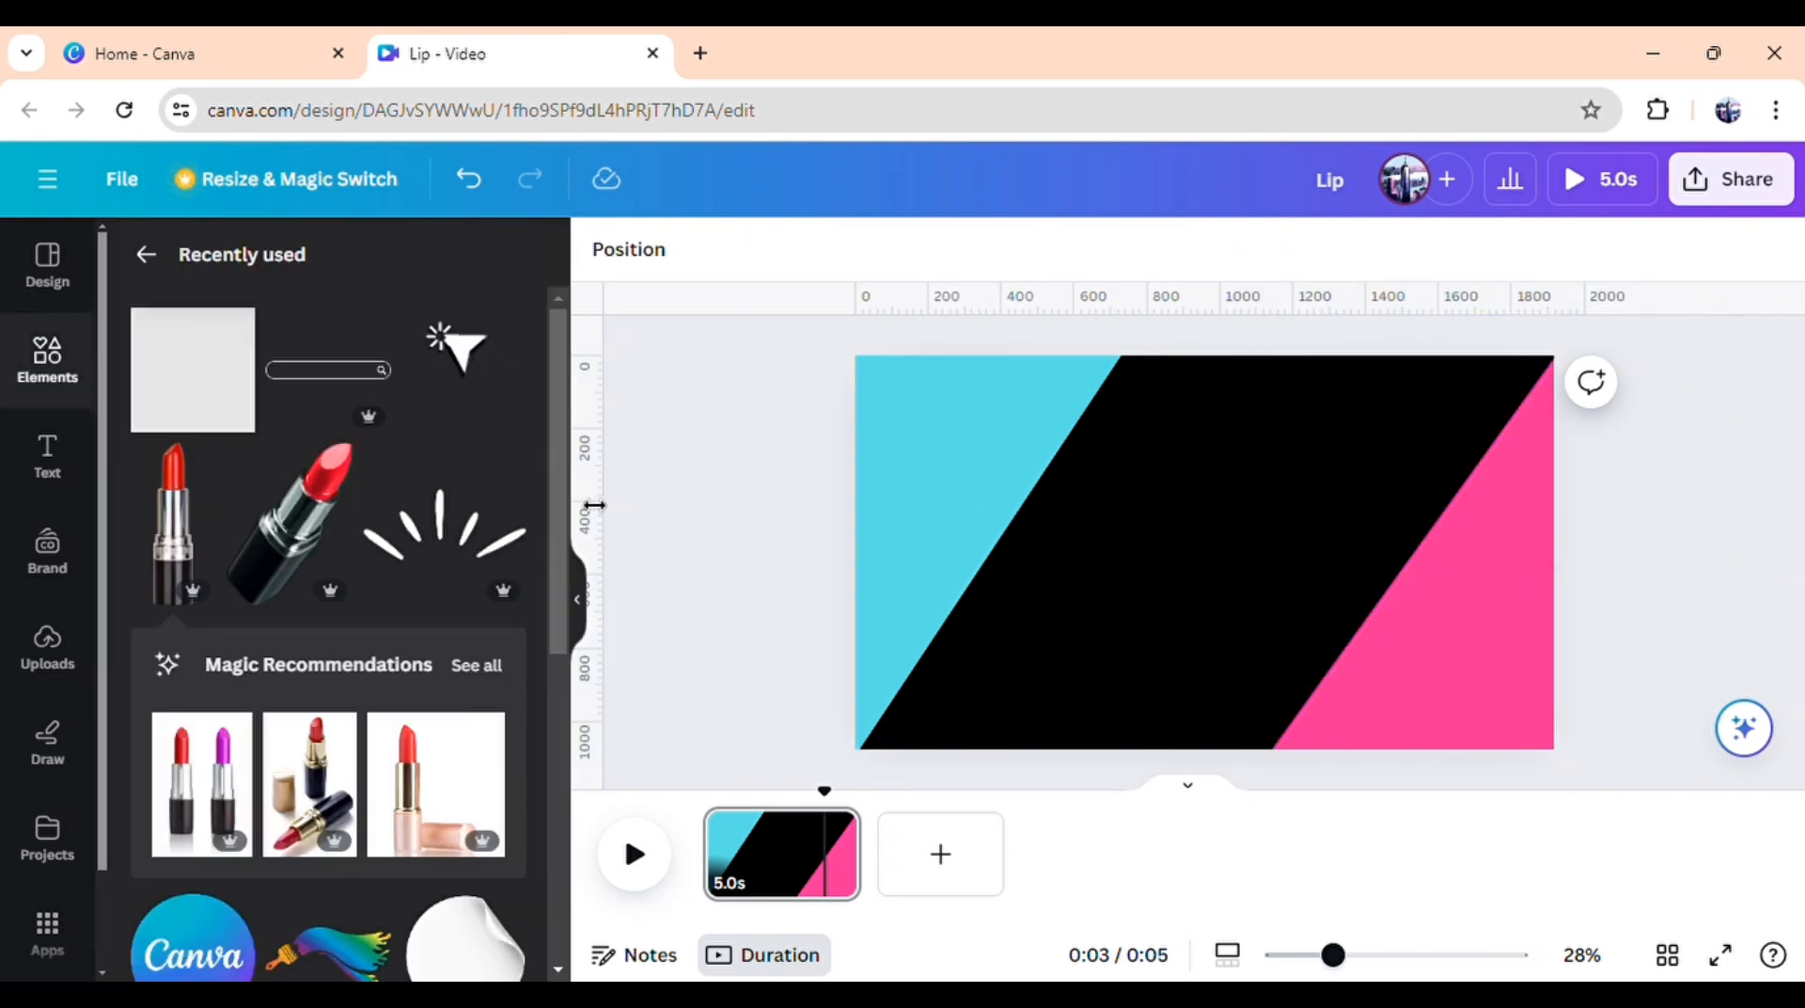
# Add the recently used search bar graphic to the page and color it white
pyautogui.click(369, 328)
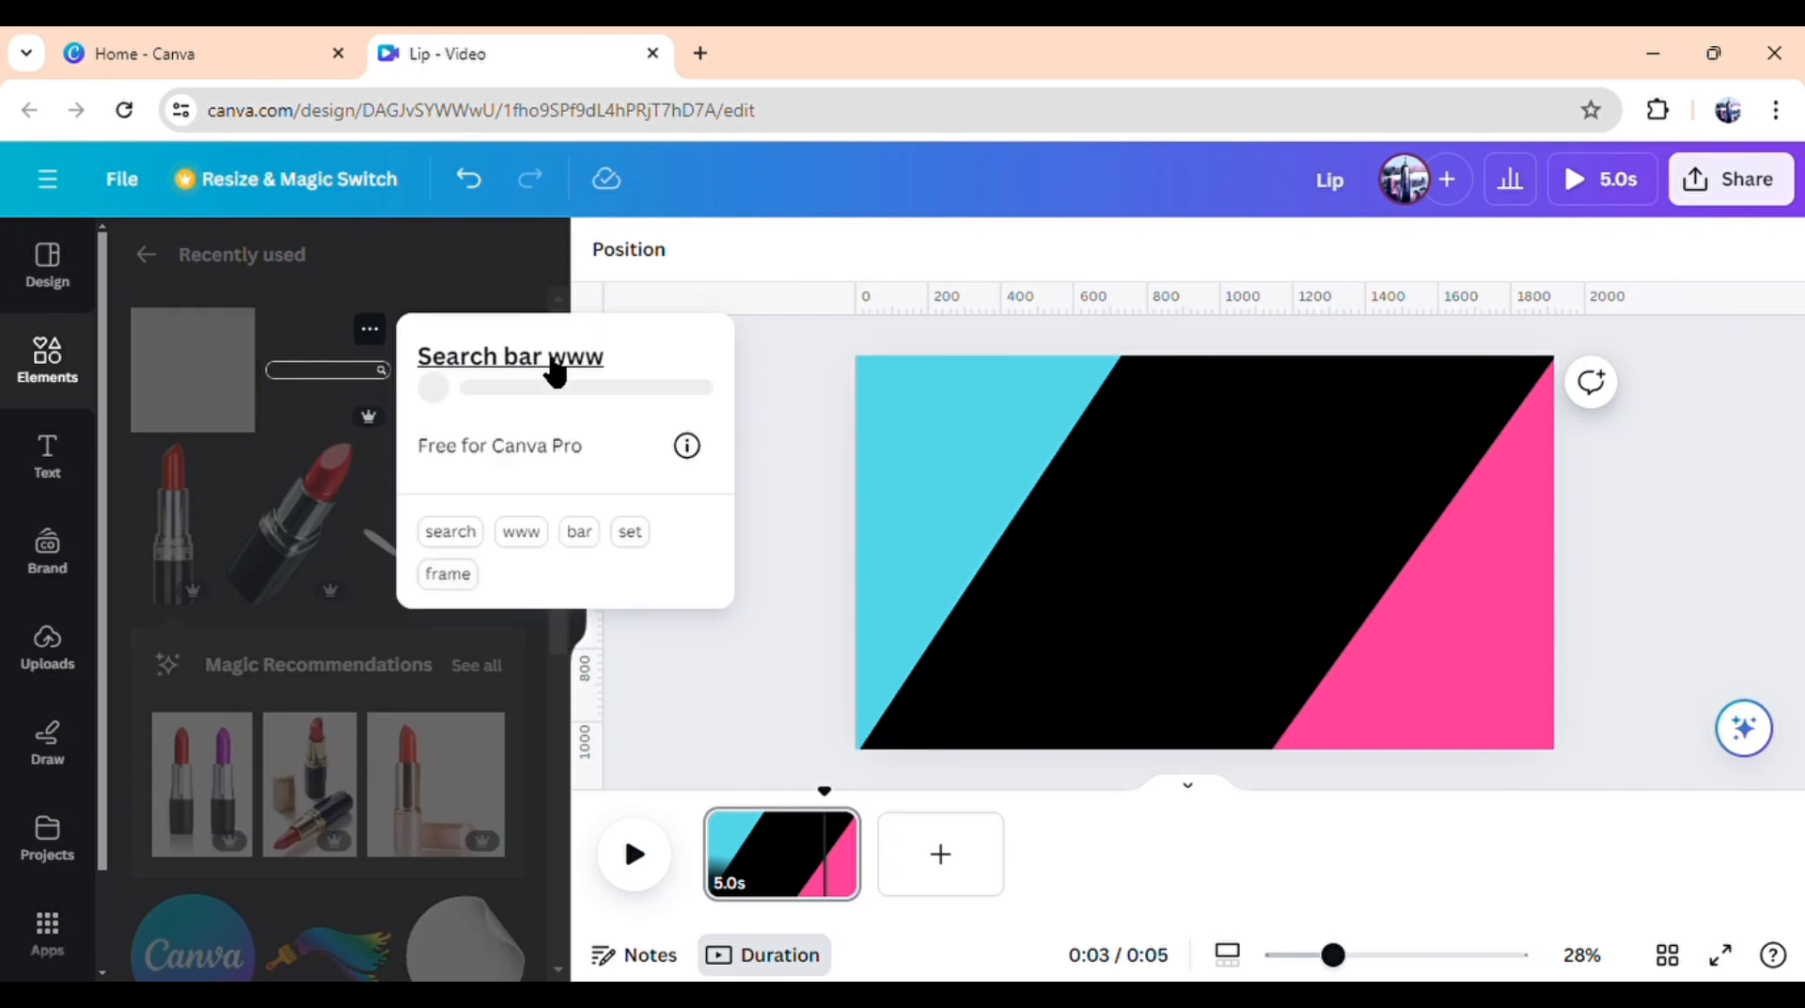
pyautogui.click(755, 387)
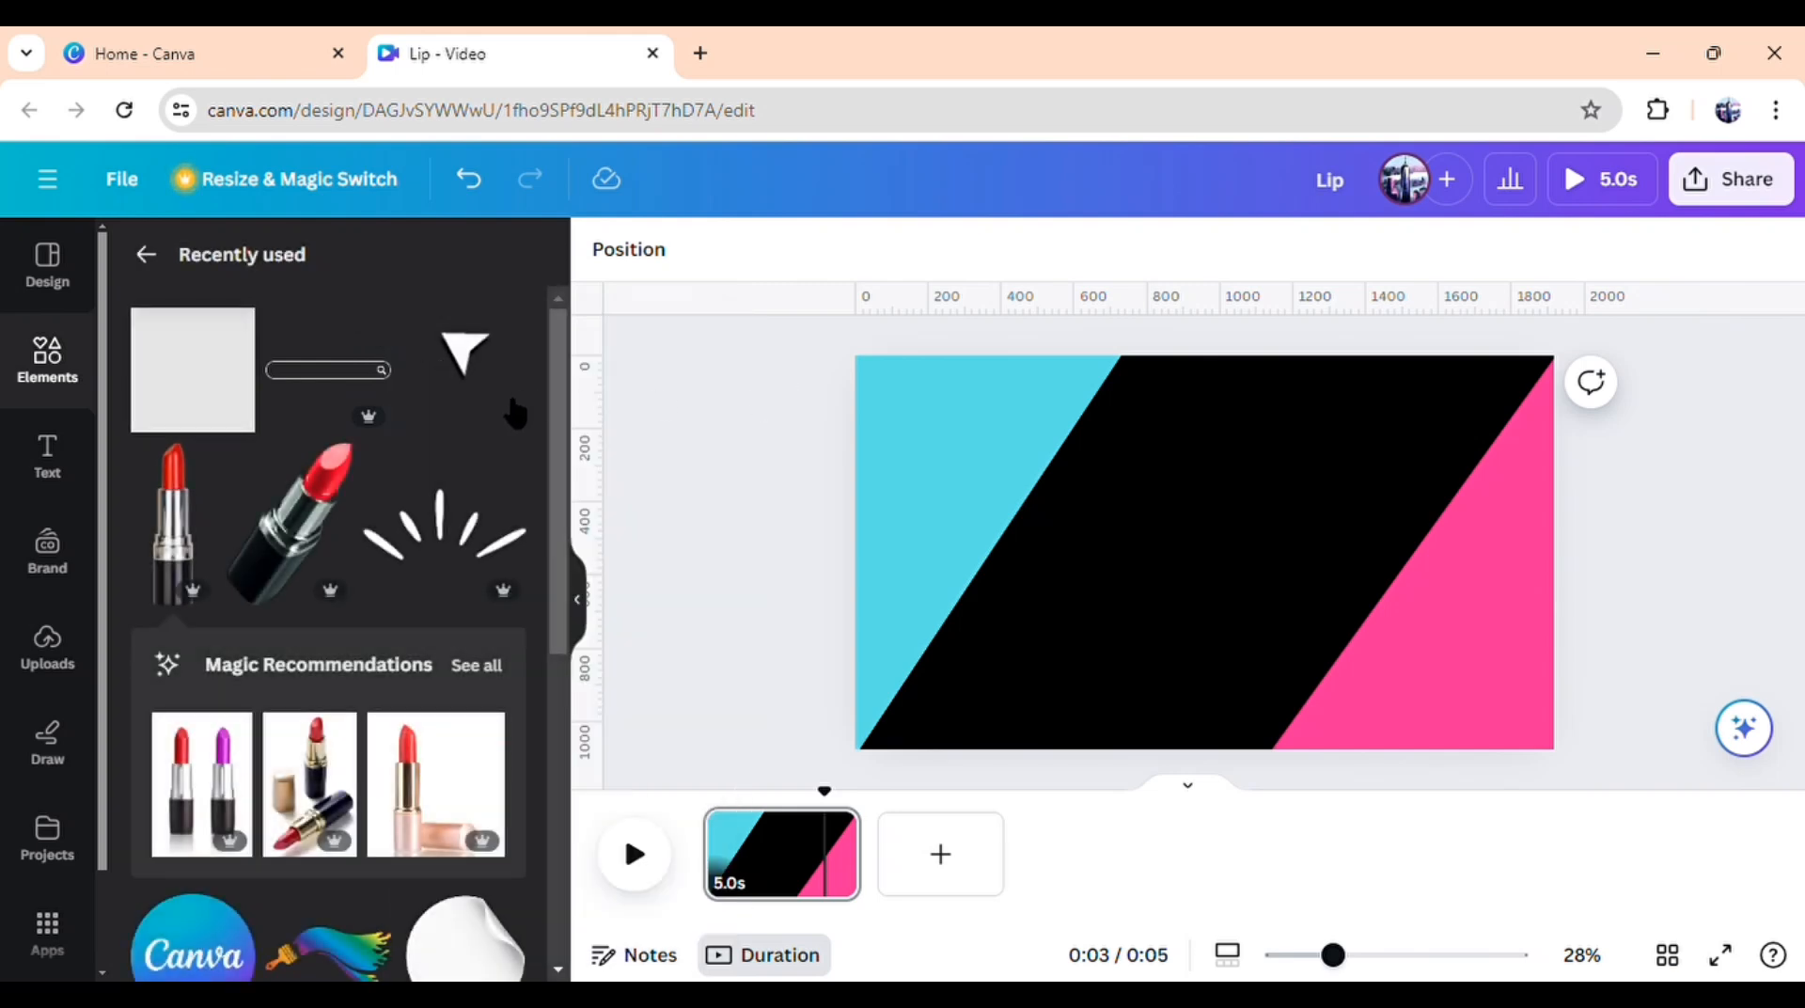
pyautogui.click(329, 370)
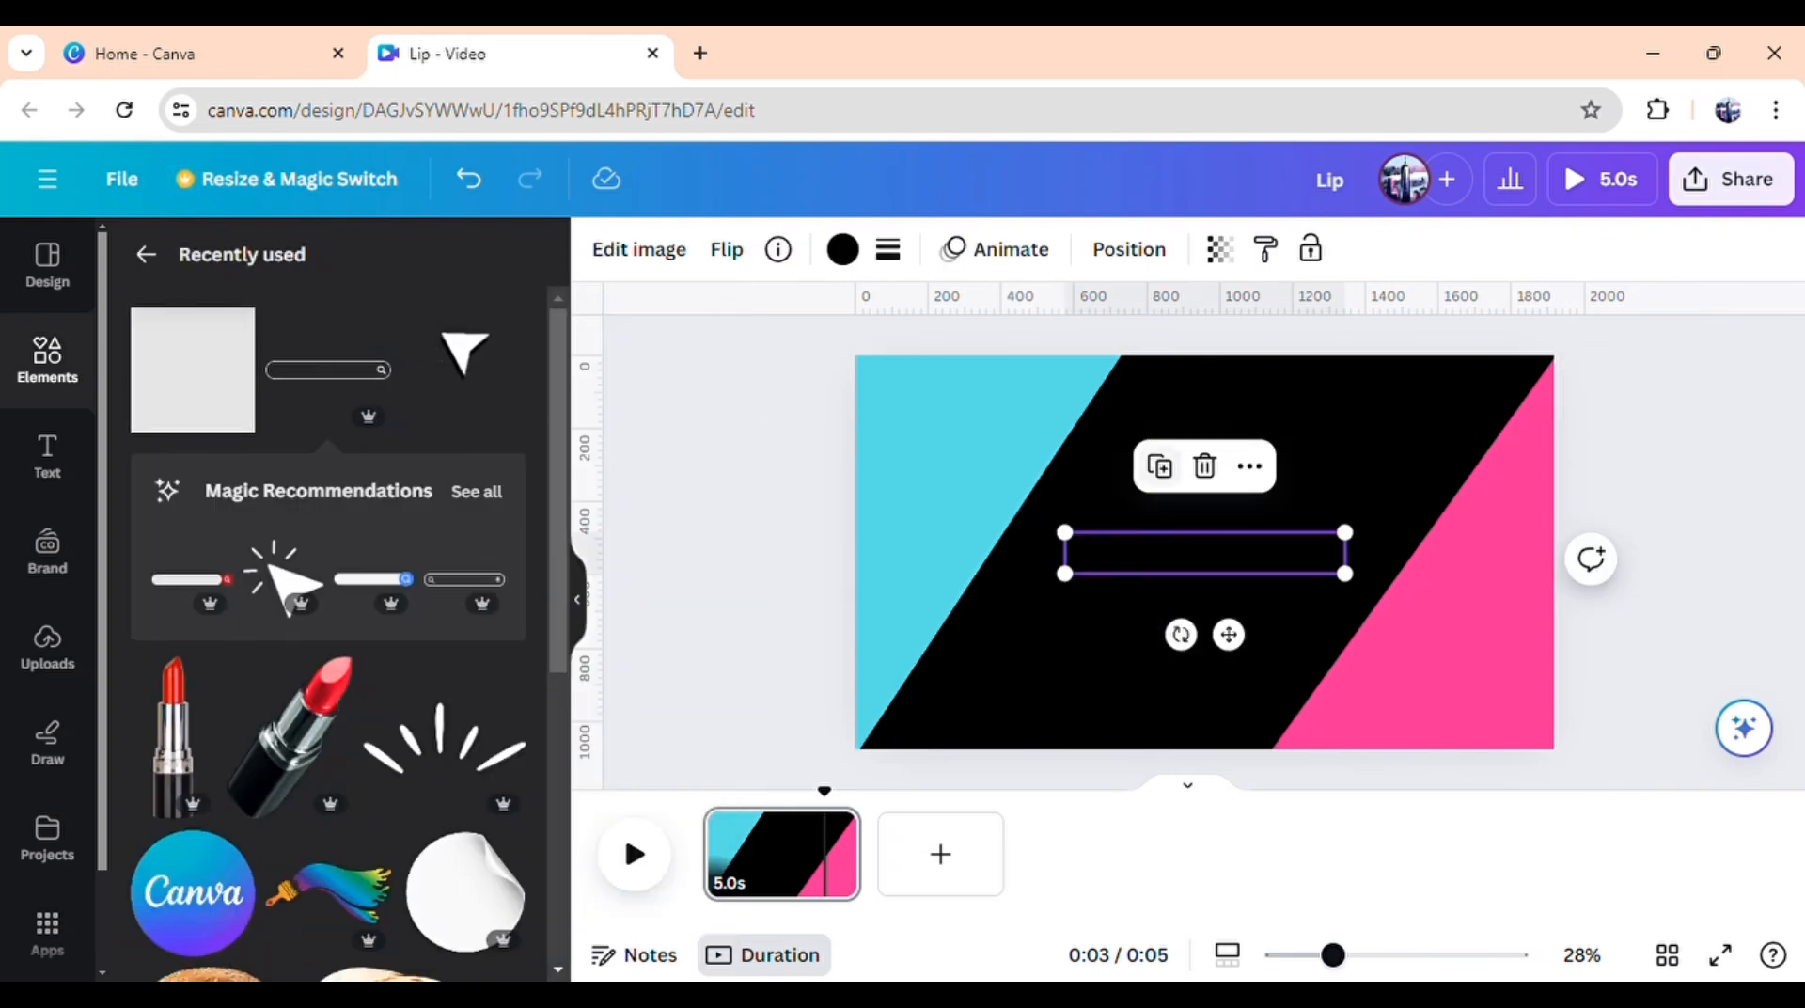
pyautogui.click(842, 249)
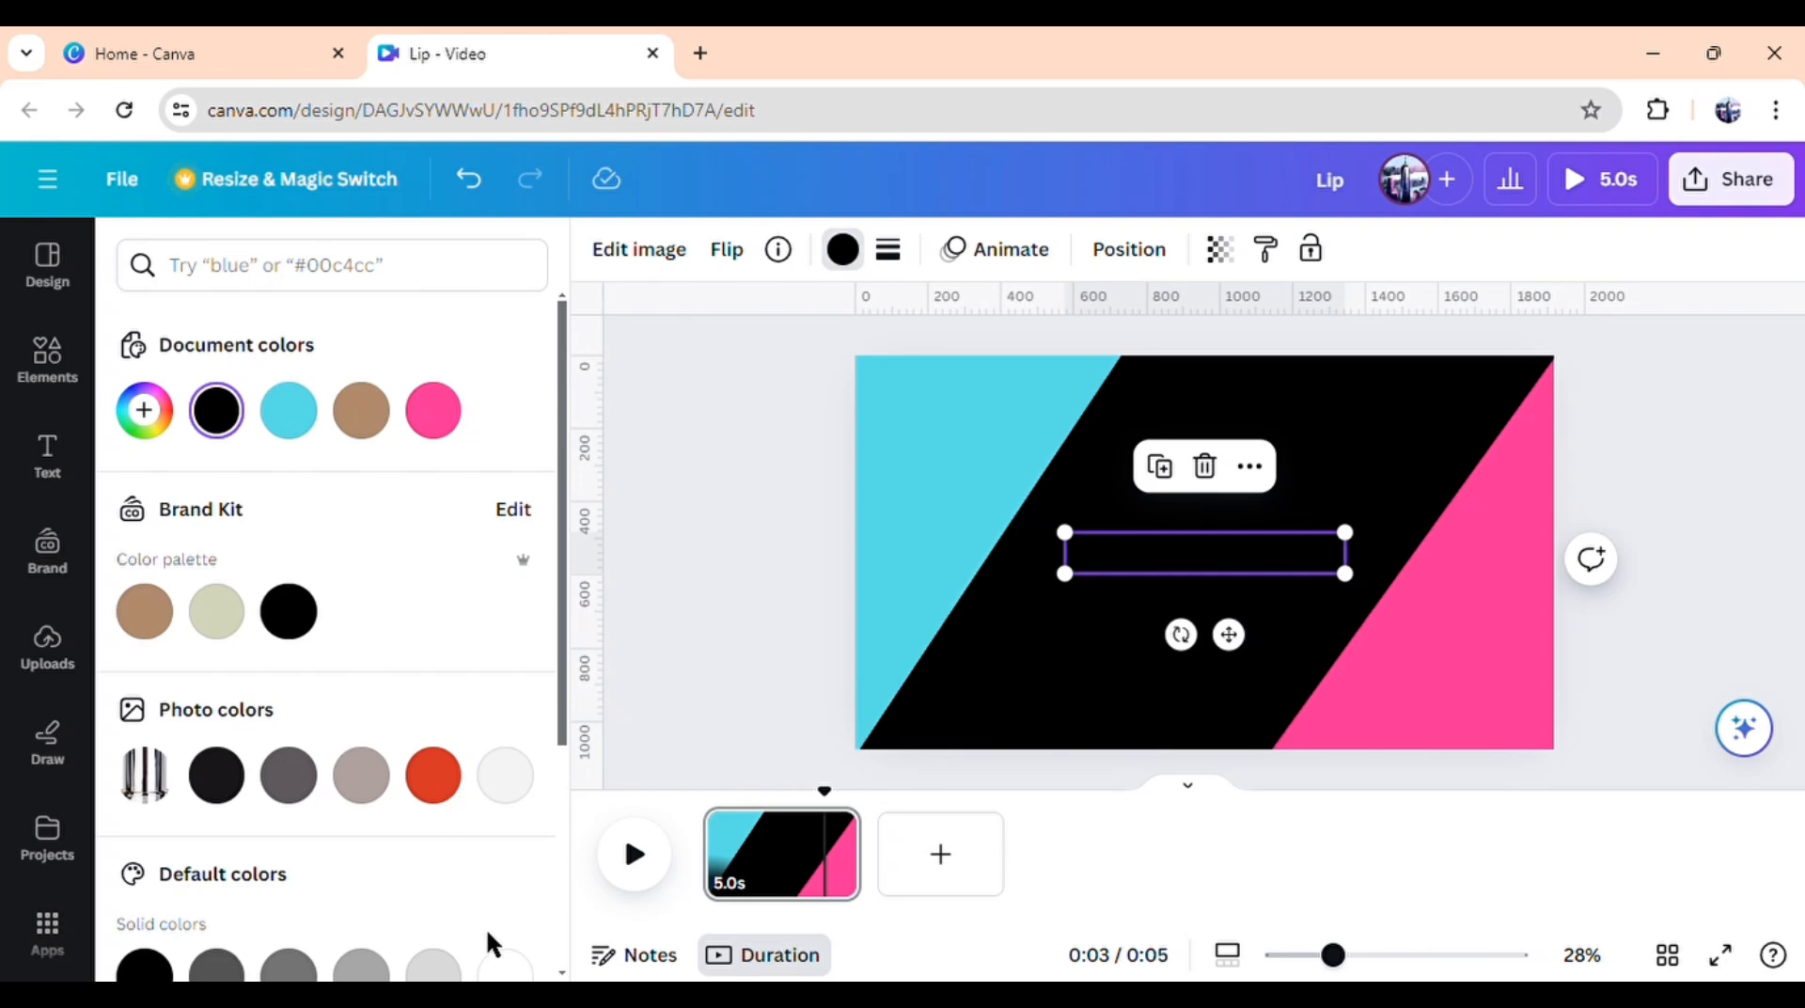
pyautogui.click(504, 968)
pyautogui.click(778, 686)
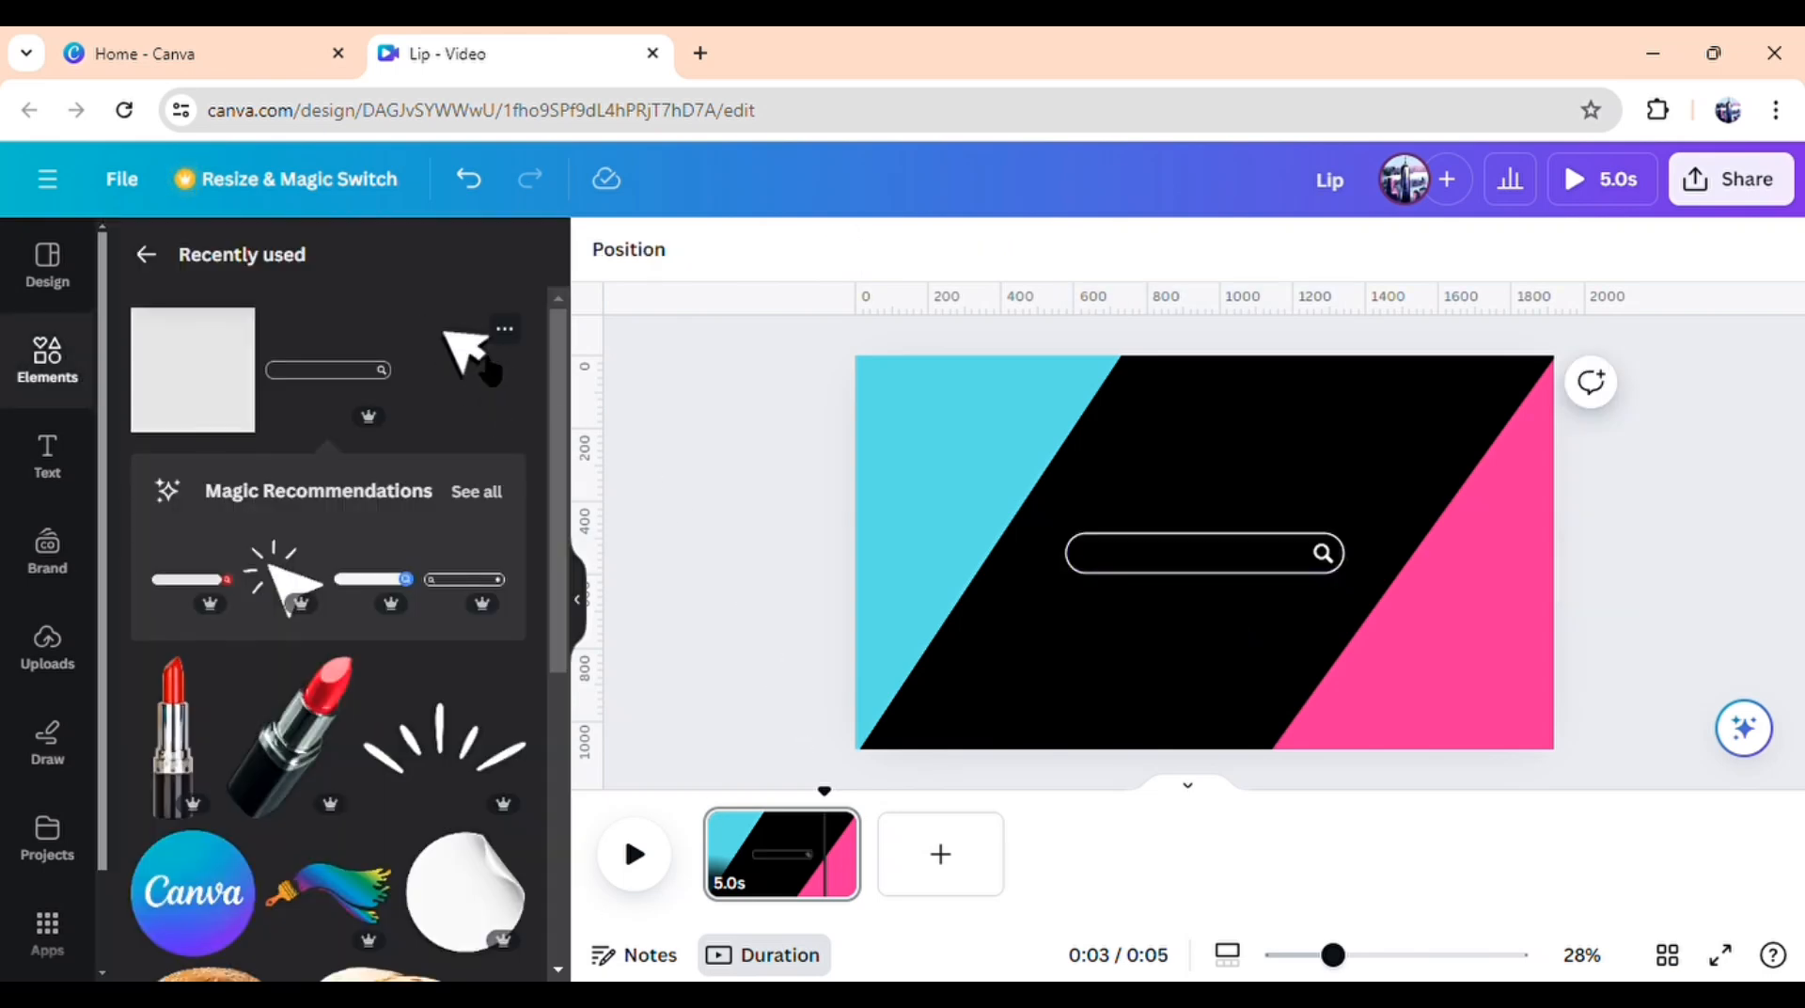
# Add the animated arrow cursor, shrink it above the search bar, and adjust the turquoise group to reach further along the page's top edge
pyautogui.click(453, 328)
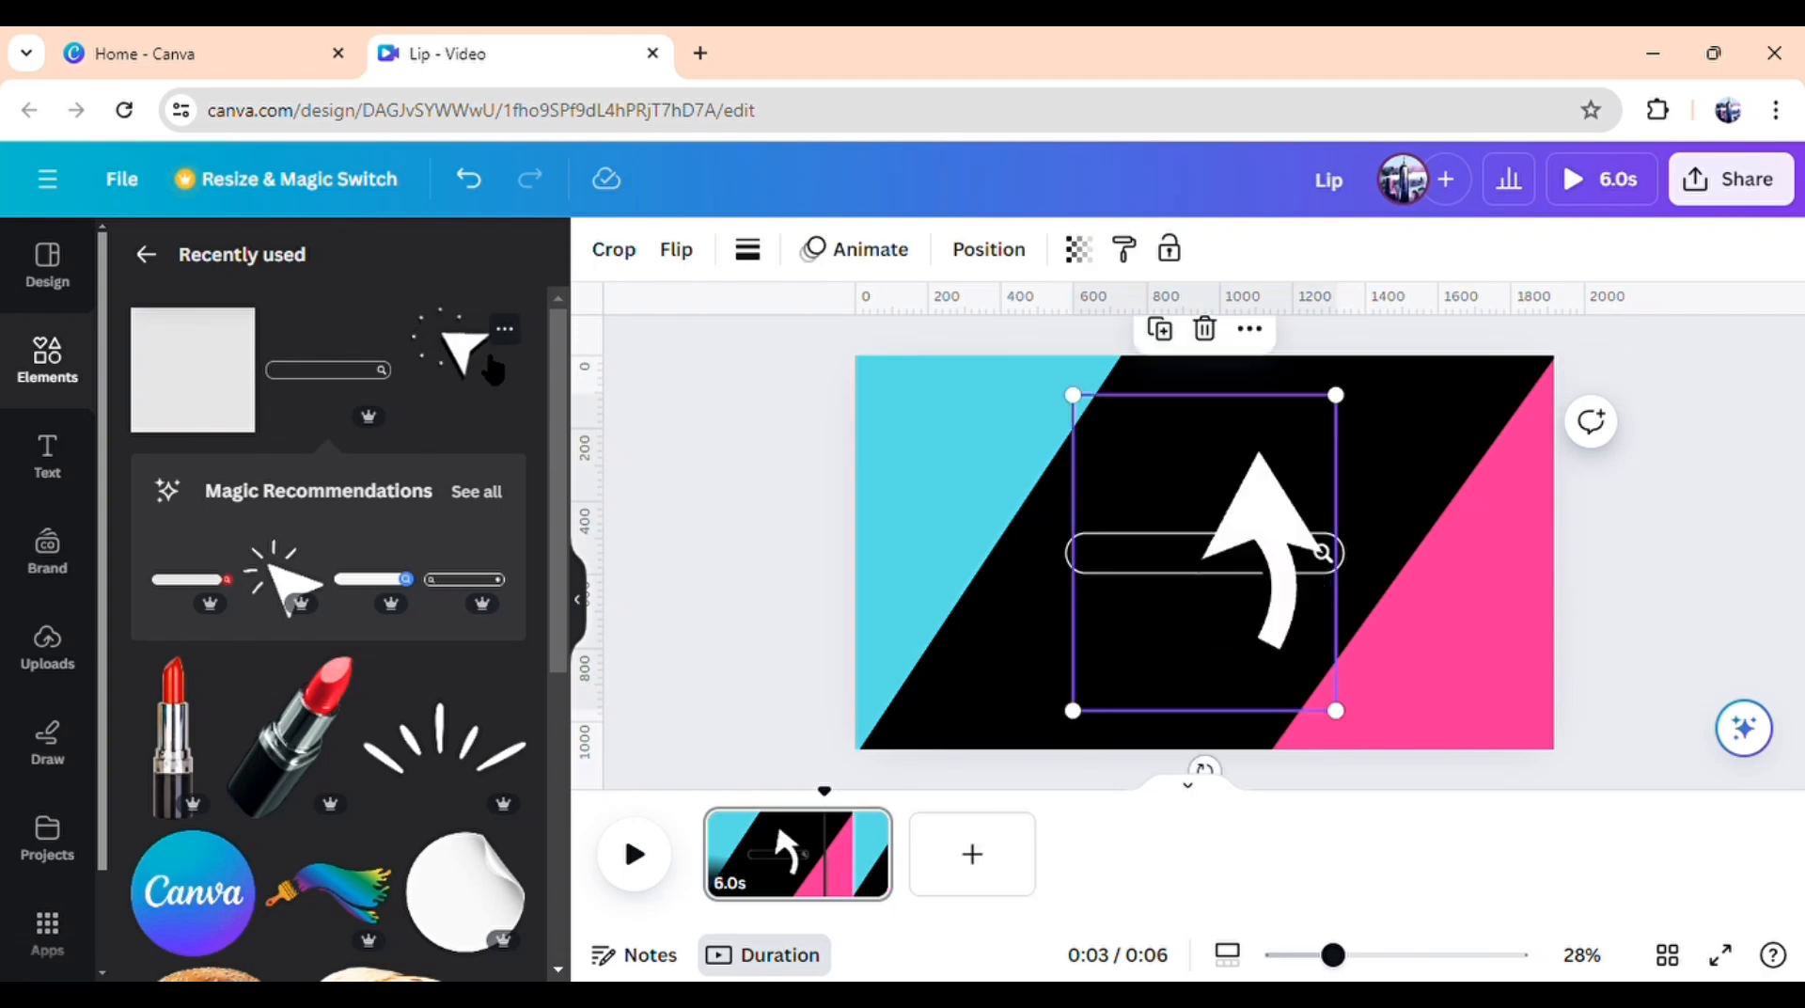
pyautogui.moveTo(1114, 700); pyautogui.dragTo(1208, 490)
pyautogui.click(1043, 513)
pyautogui.moveTo(1052, 472); pyautogui.dragTo(1060, 481)
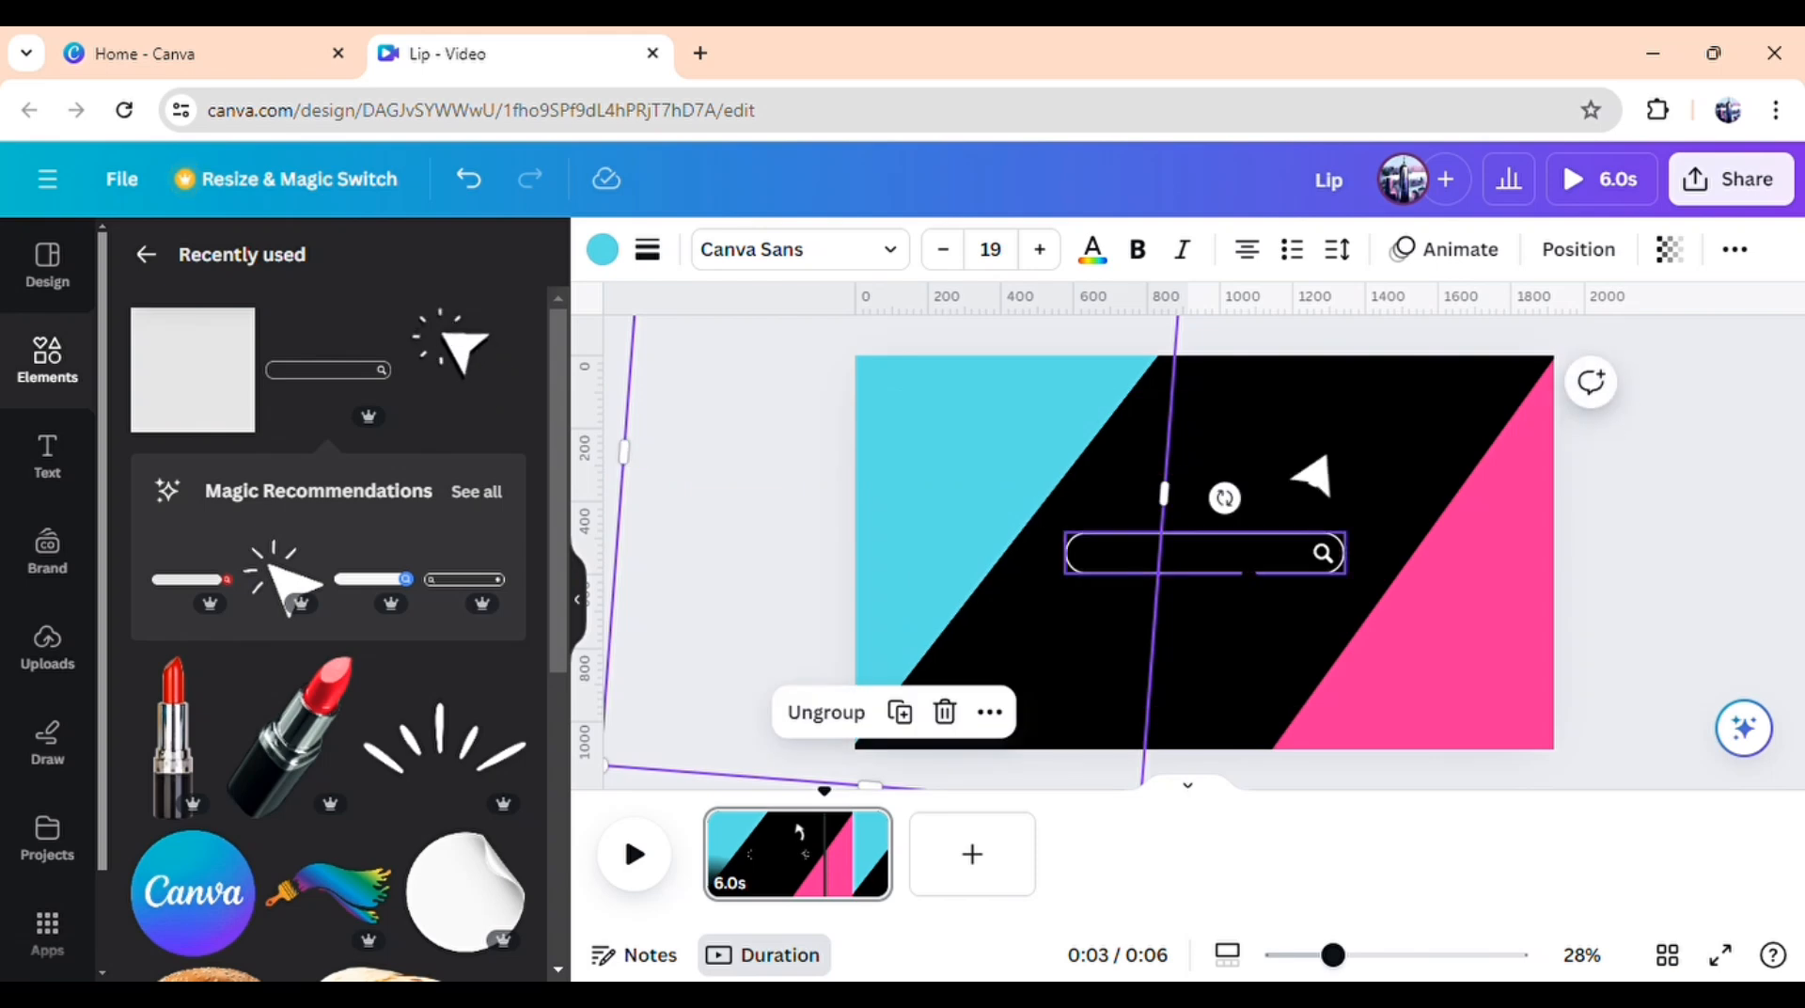
# Enlarge the search bar and place it near the page centre, spanning the black band between the colored shapes
pyautogui.click(1239, 557)
pyautogui.moveTo(1364, 539); pyautogui.dragTo(1405, 515)
pyautogui.press('Escape')
pyautogui.moveTo(1222, 536); pyautogui.dragTo(1196, 536)
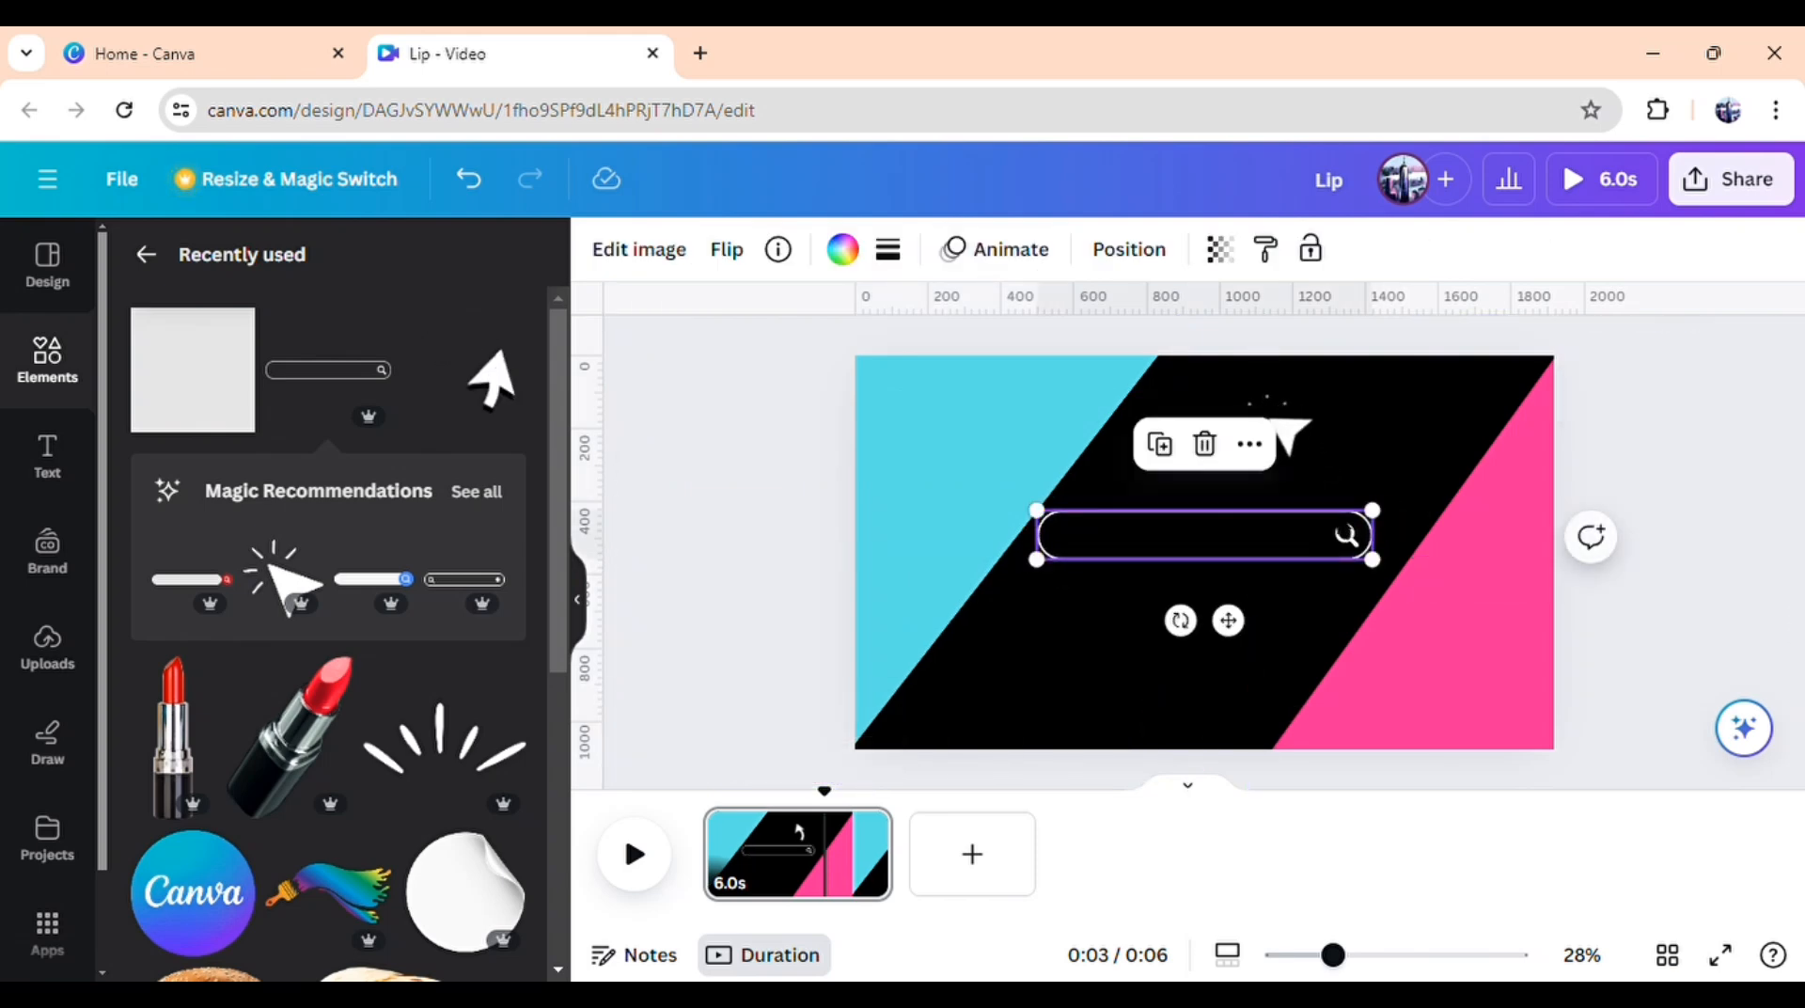
pyautogui.moveTo(1392, 520); pyautogui.dragTo(1414, 515)
pyautogui.moveTo(1330, 561); pyautogui.dragTo(1318, 561)
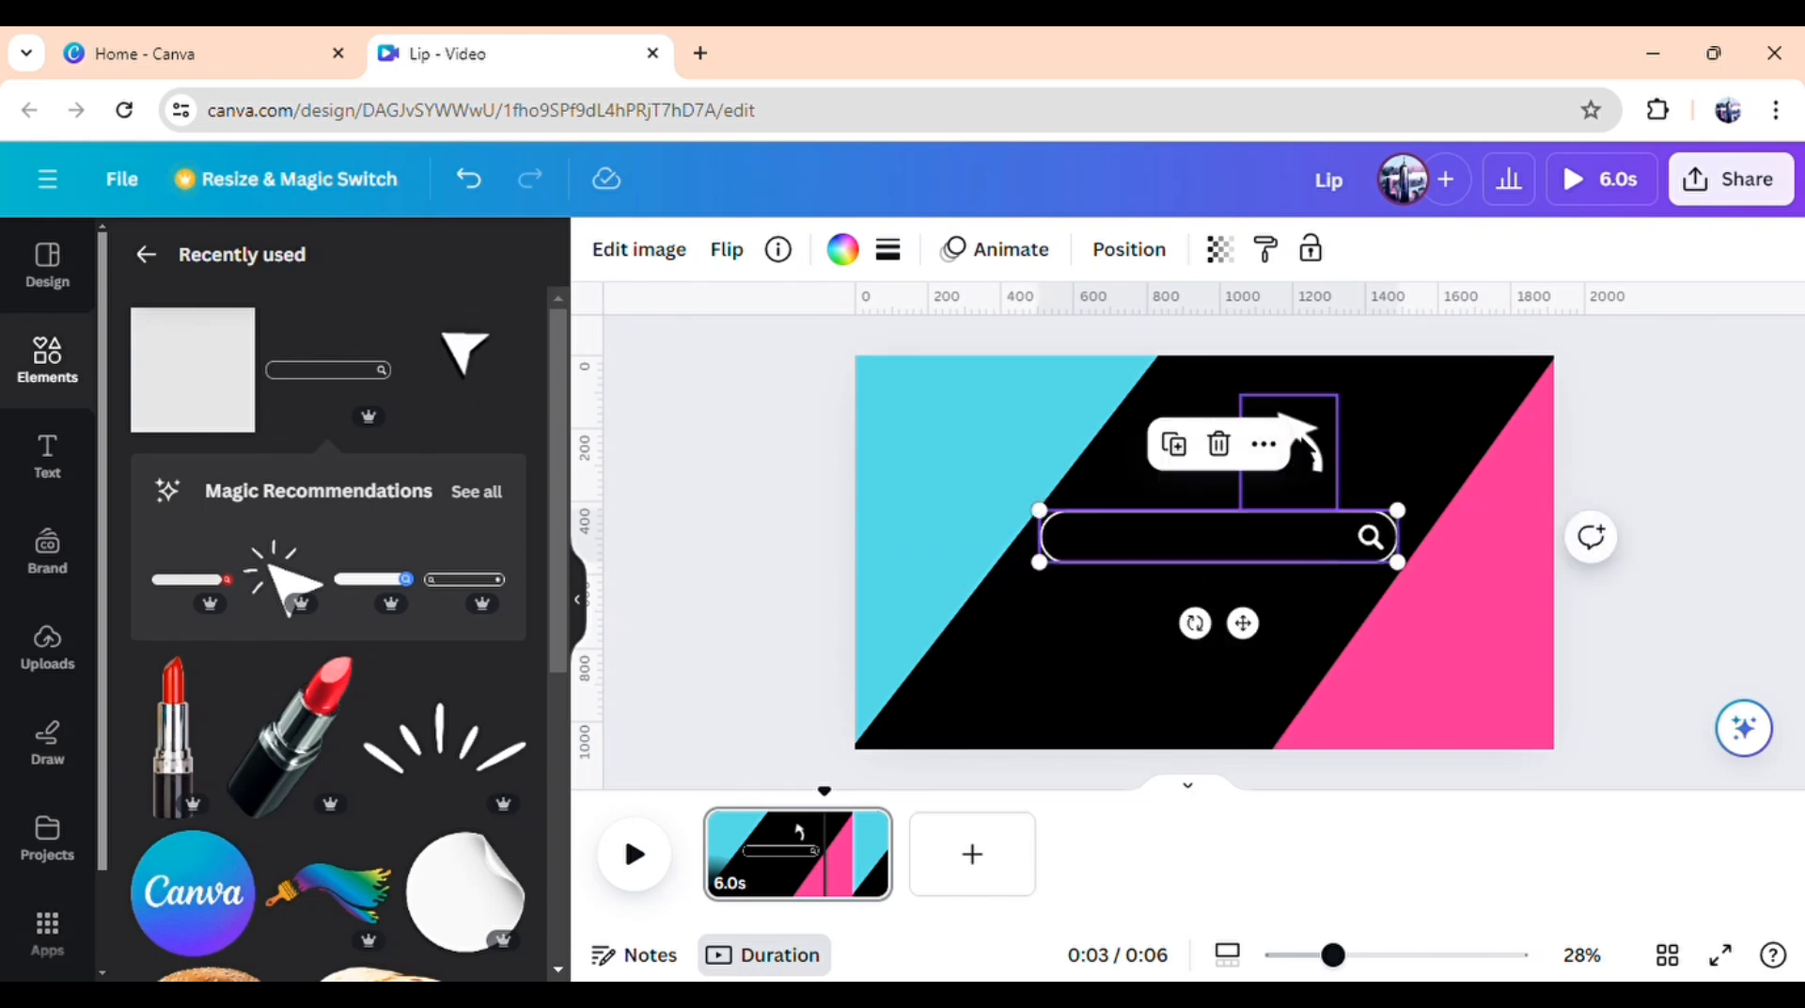
# Move the animated arrow cursor so it points at the search bar's magnifying glass
pyautogui.click(1321, 462)
pyautogui.moveTo(1321, 463); pyautogui.dragTo(1421, 581)
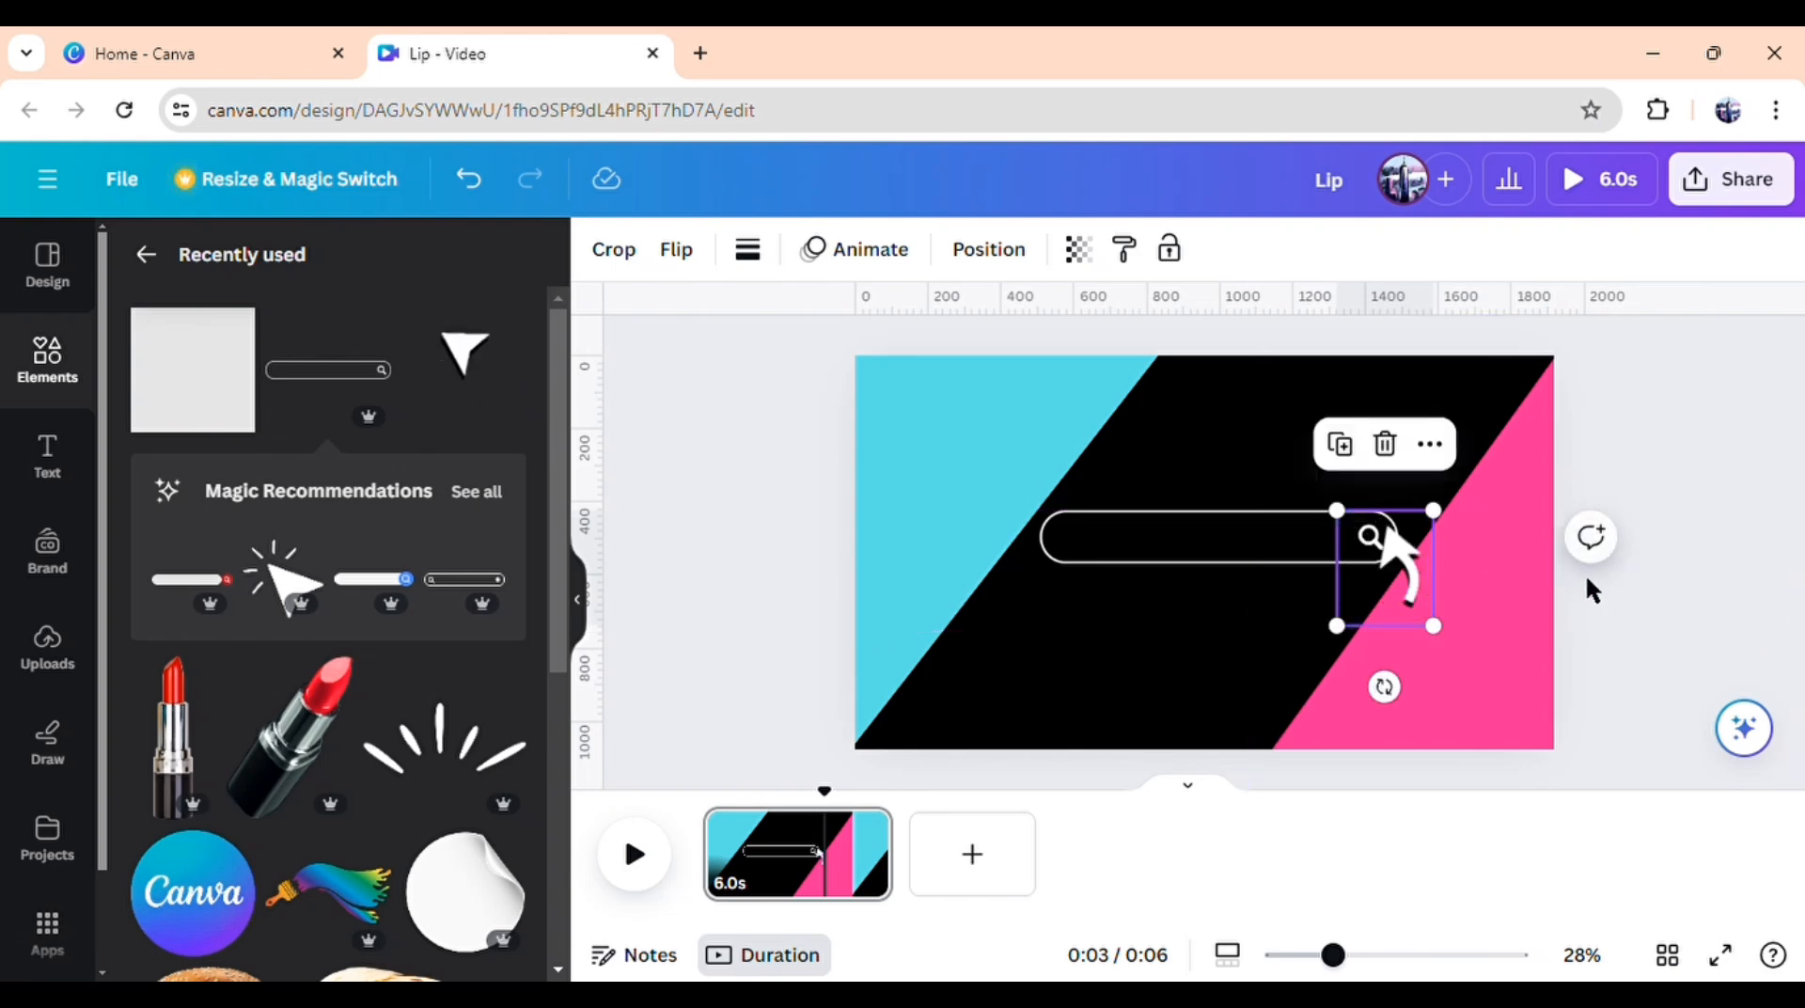
pyautogui.click(1634, 604)
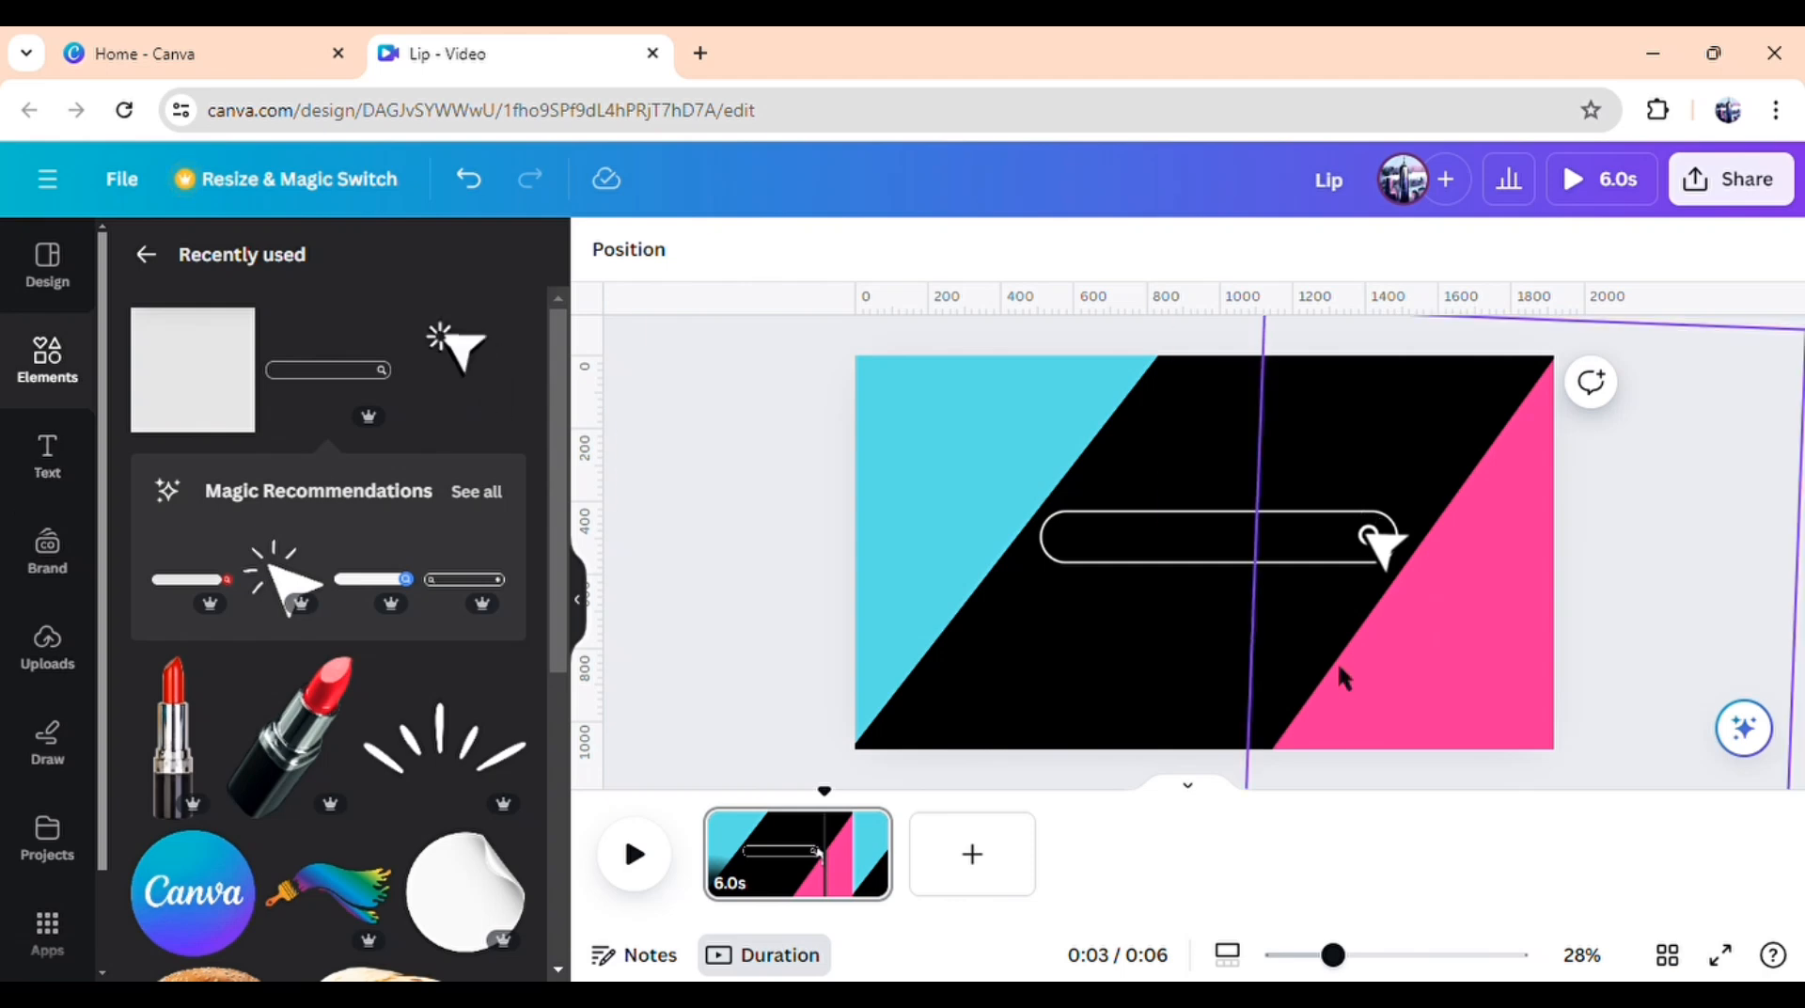
# Add the text LIPSTICK and enlarge it to about size 79.8 inside the search bar
pyautogui.press('t')
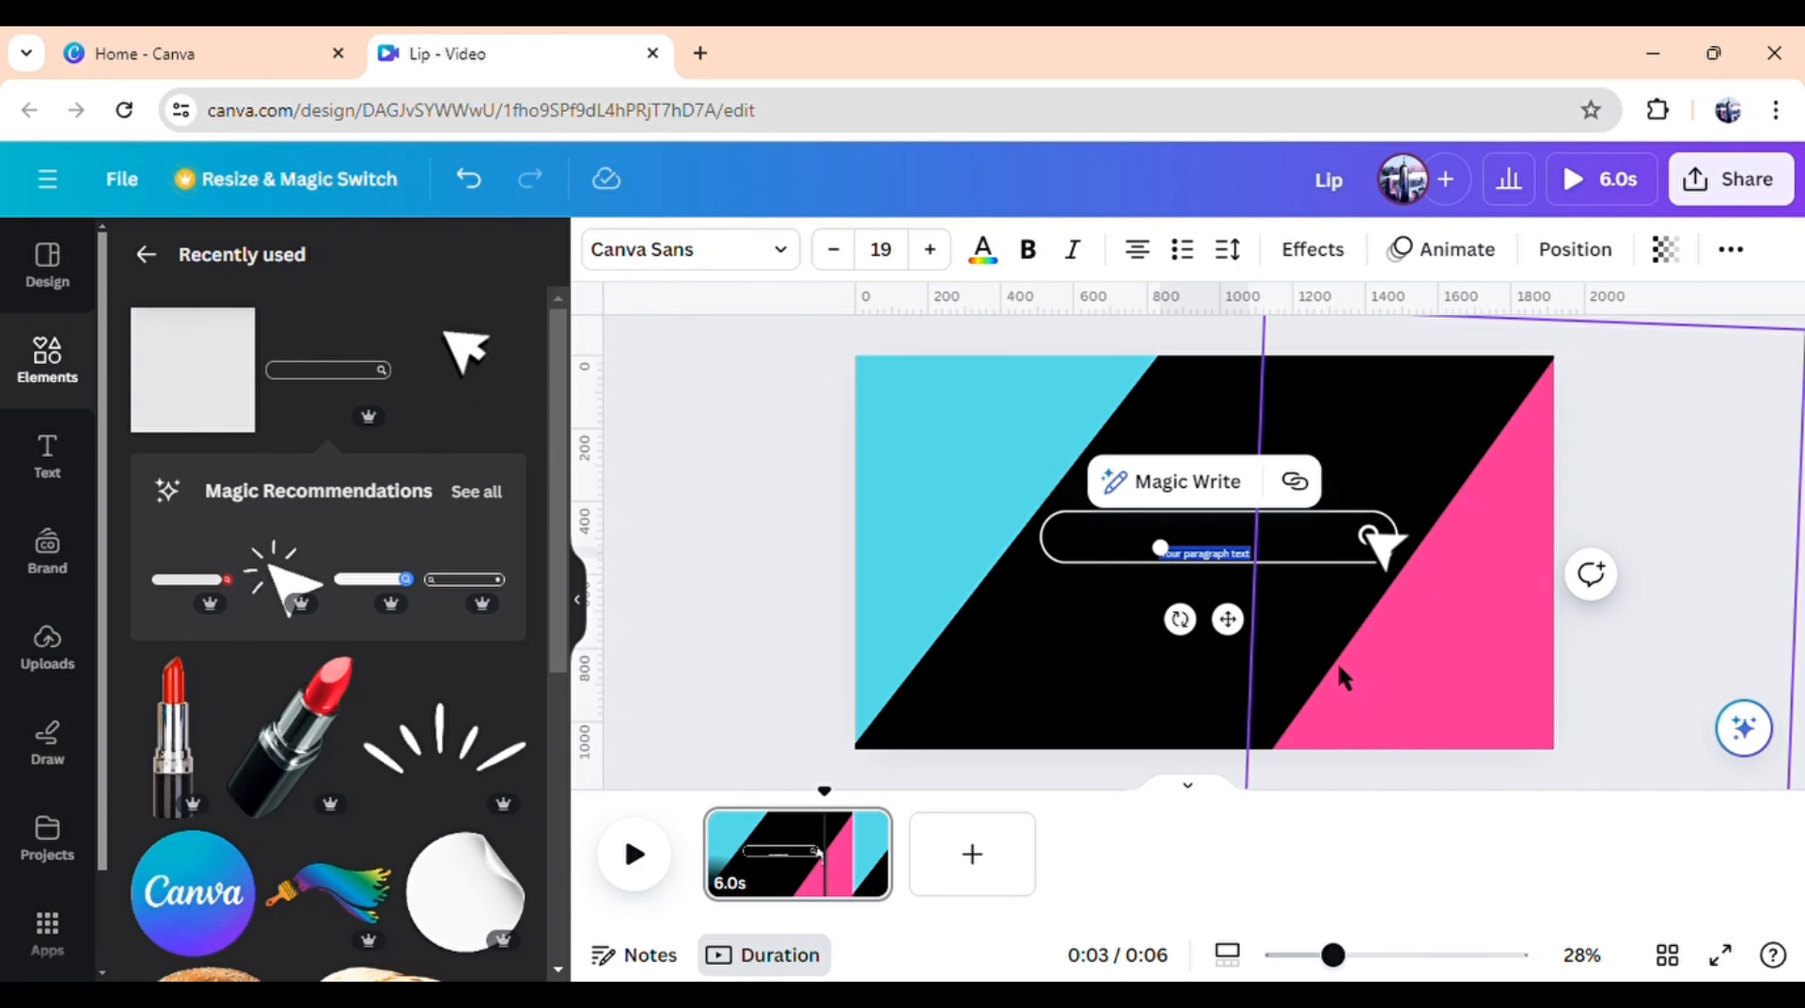
pyautogui.press('BackSpace')
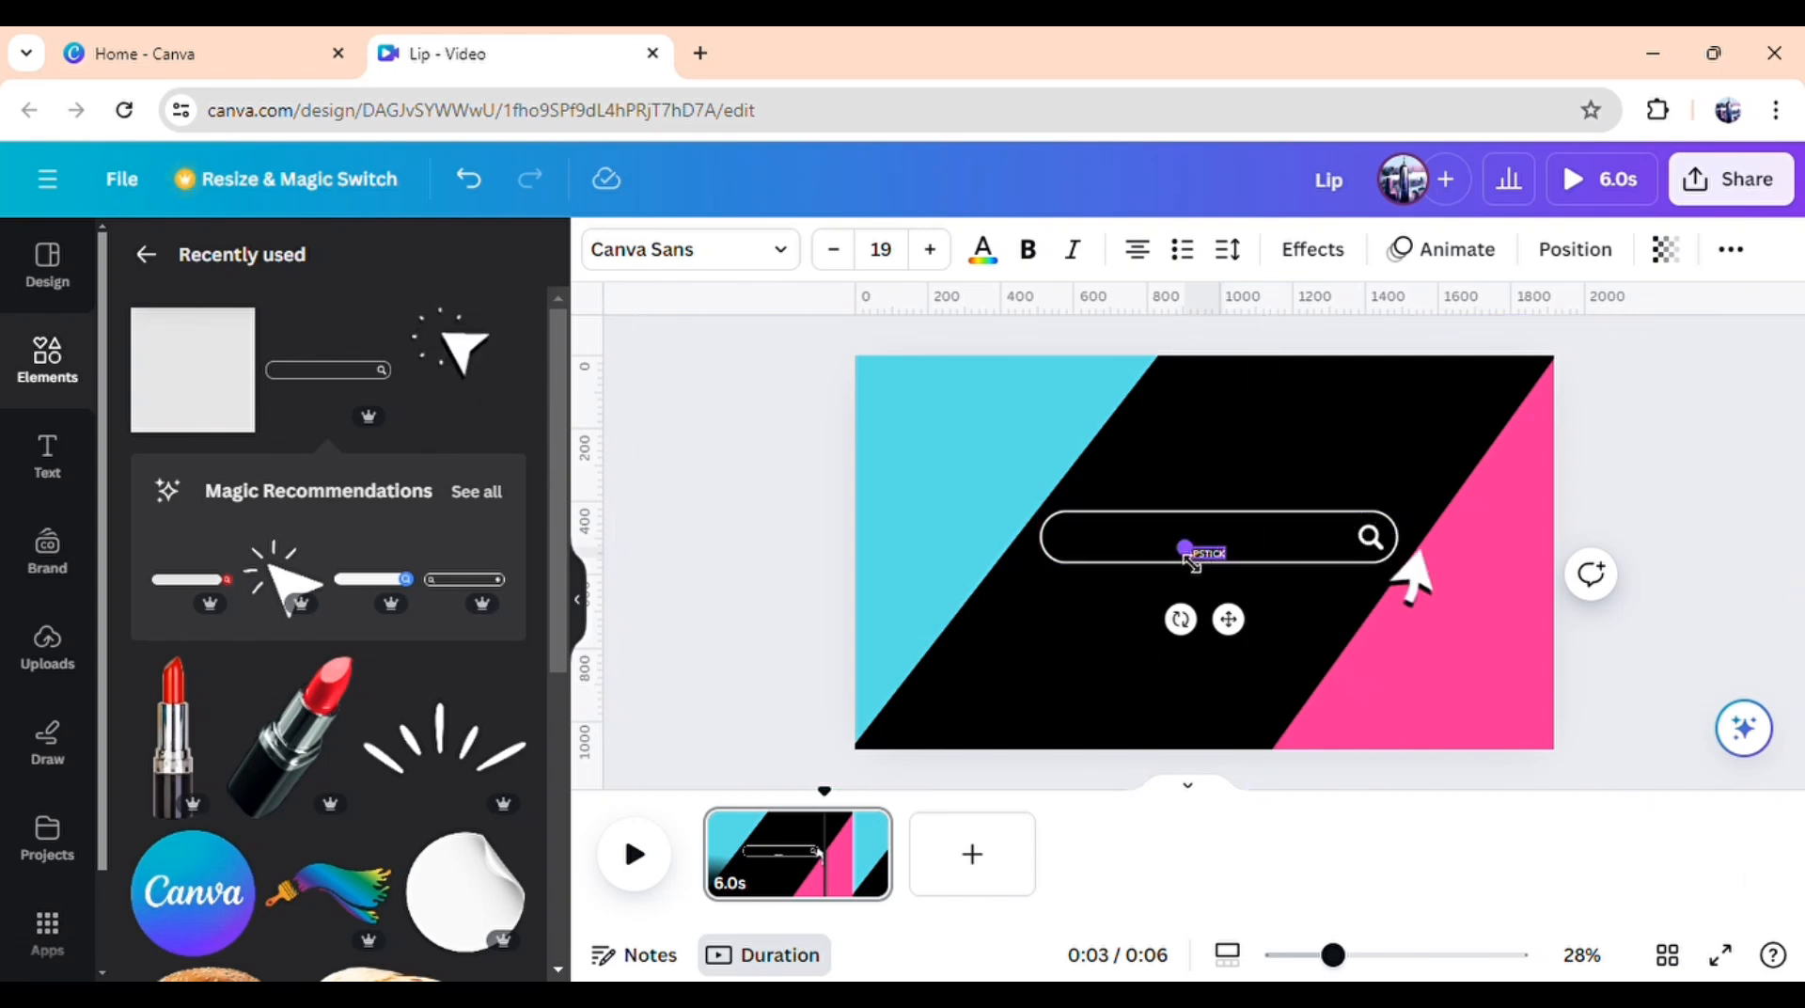
pyautogui.moveTo(1190, 560); pyautogui.dragTo(1055, 560)
# Set the LIPSTICK text in the Staatliches font, enlarge it to size 93 and center it within the search bar
pyautogui.click(730, 252)
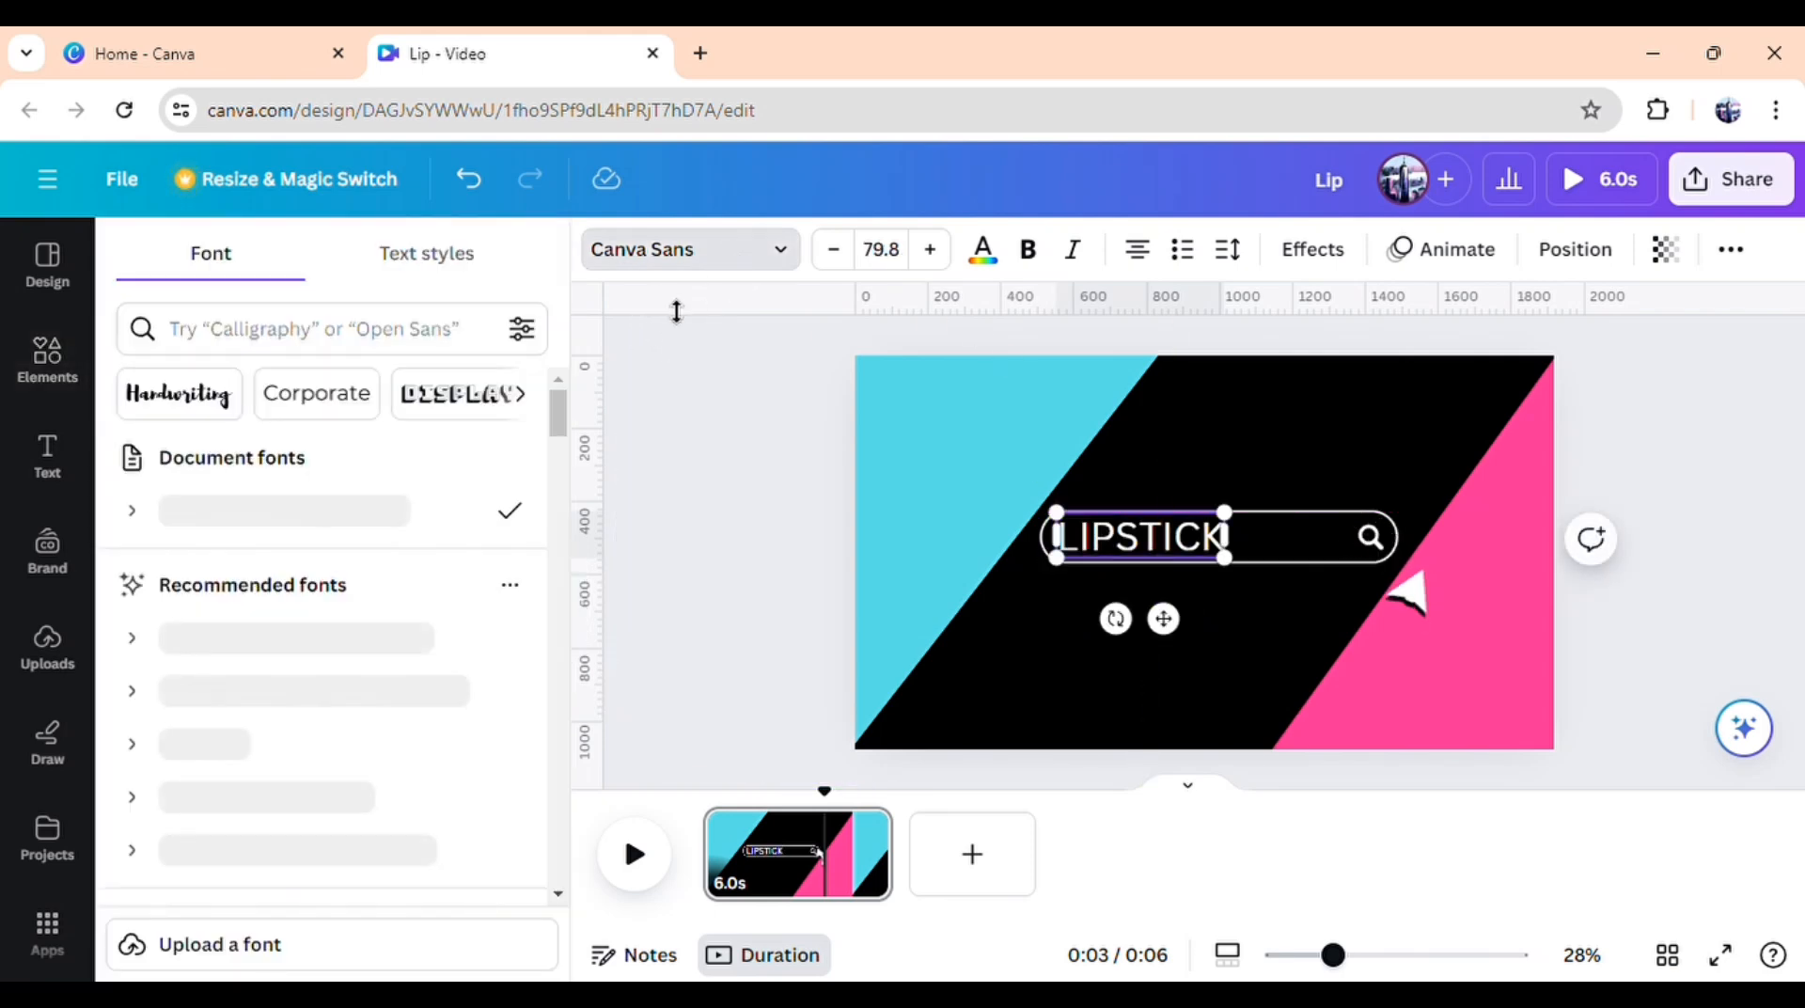
pyautogui.scroll(-5, 306, 783)
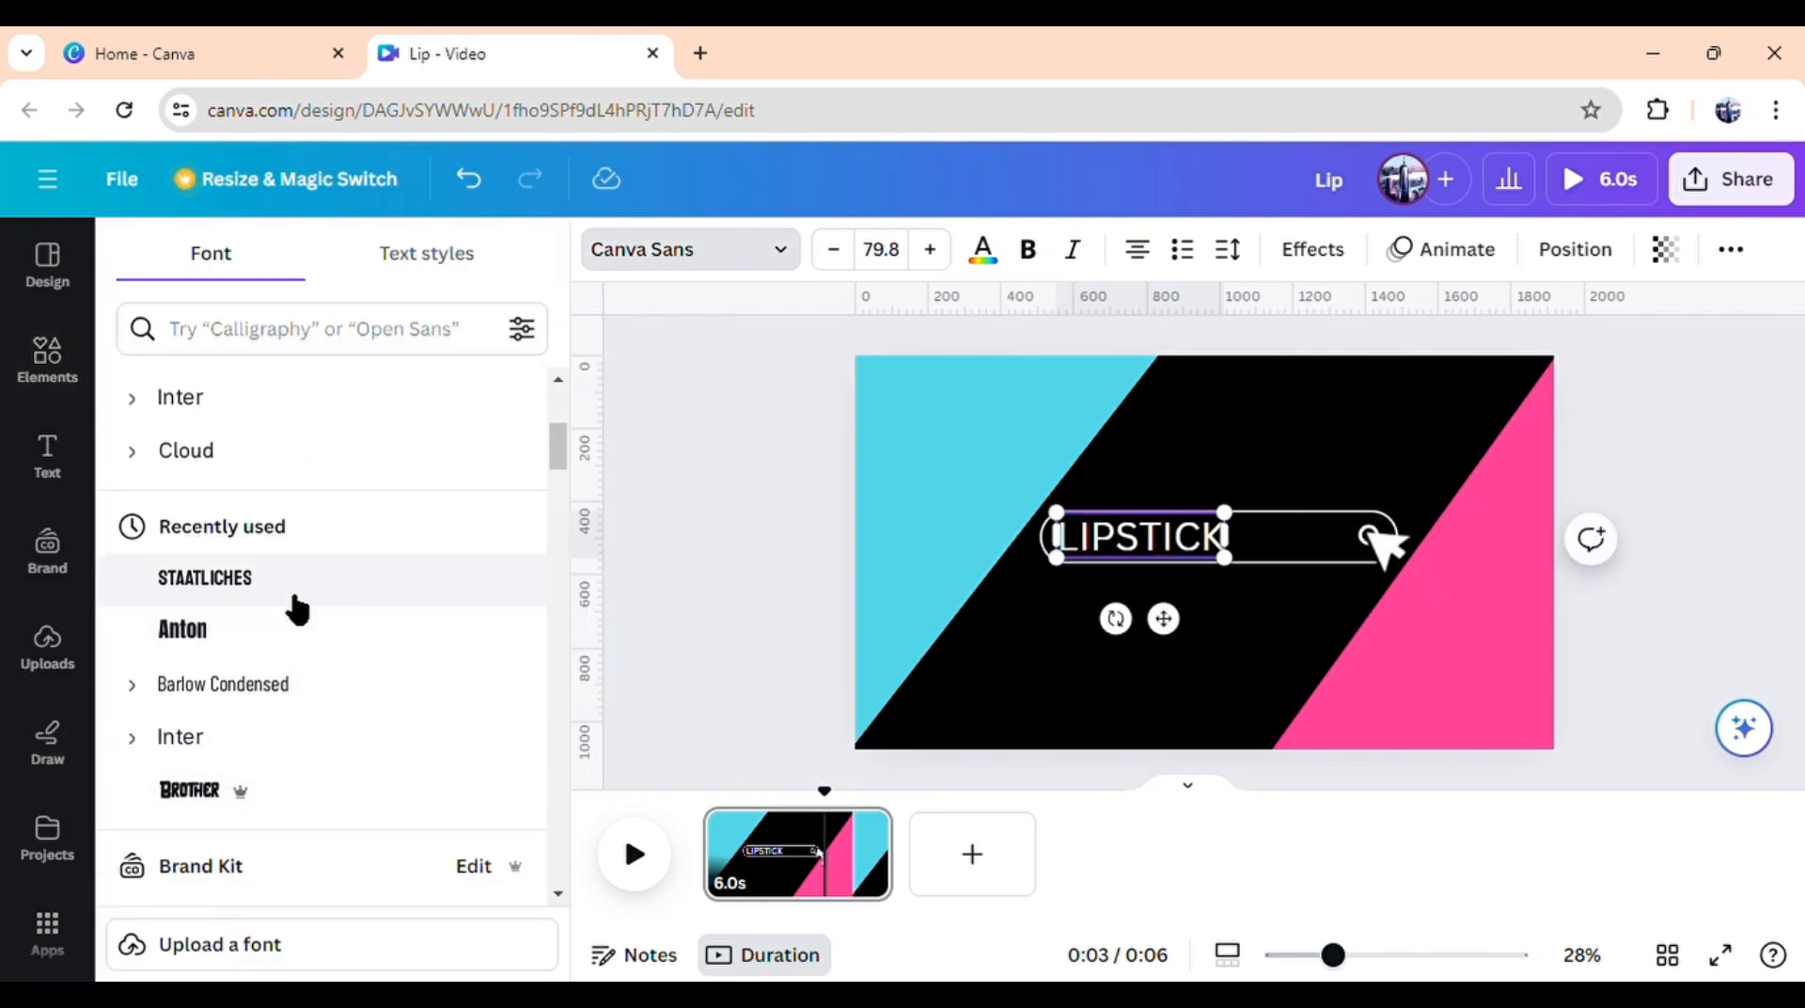
pyautogui.click(302, 584)
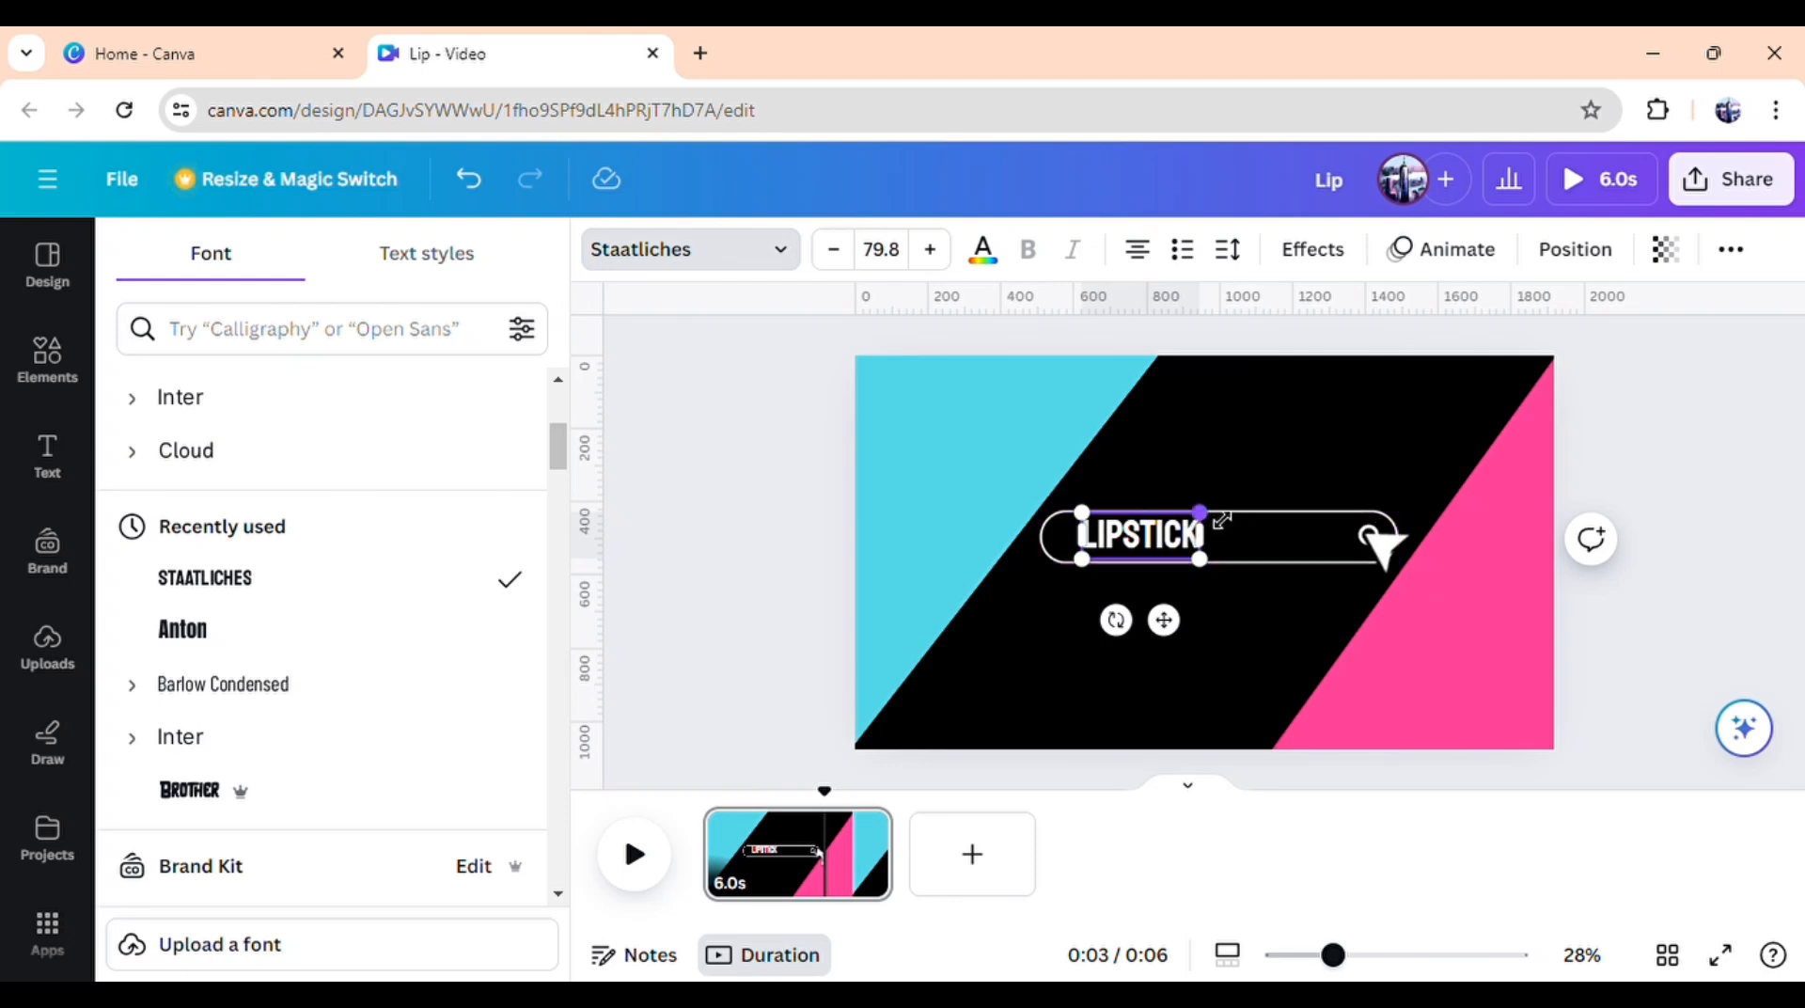
pyautogui.moveTo(1221, 520)
pyautogui.mouseDown()
pyautogui.moveTo(1239, 513)
pyautogui.moveTo(1195, 538)
pyautogui.mouseUp()
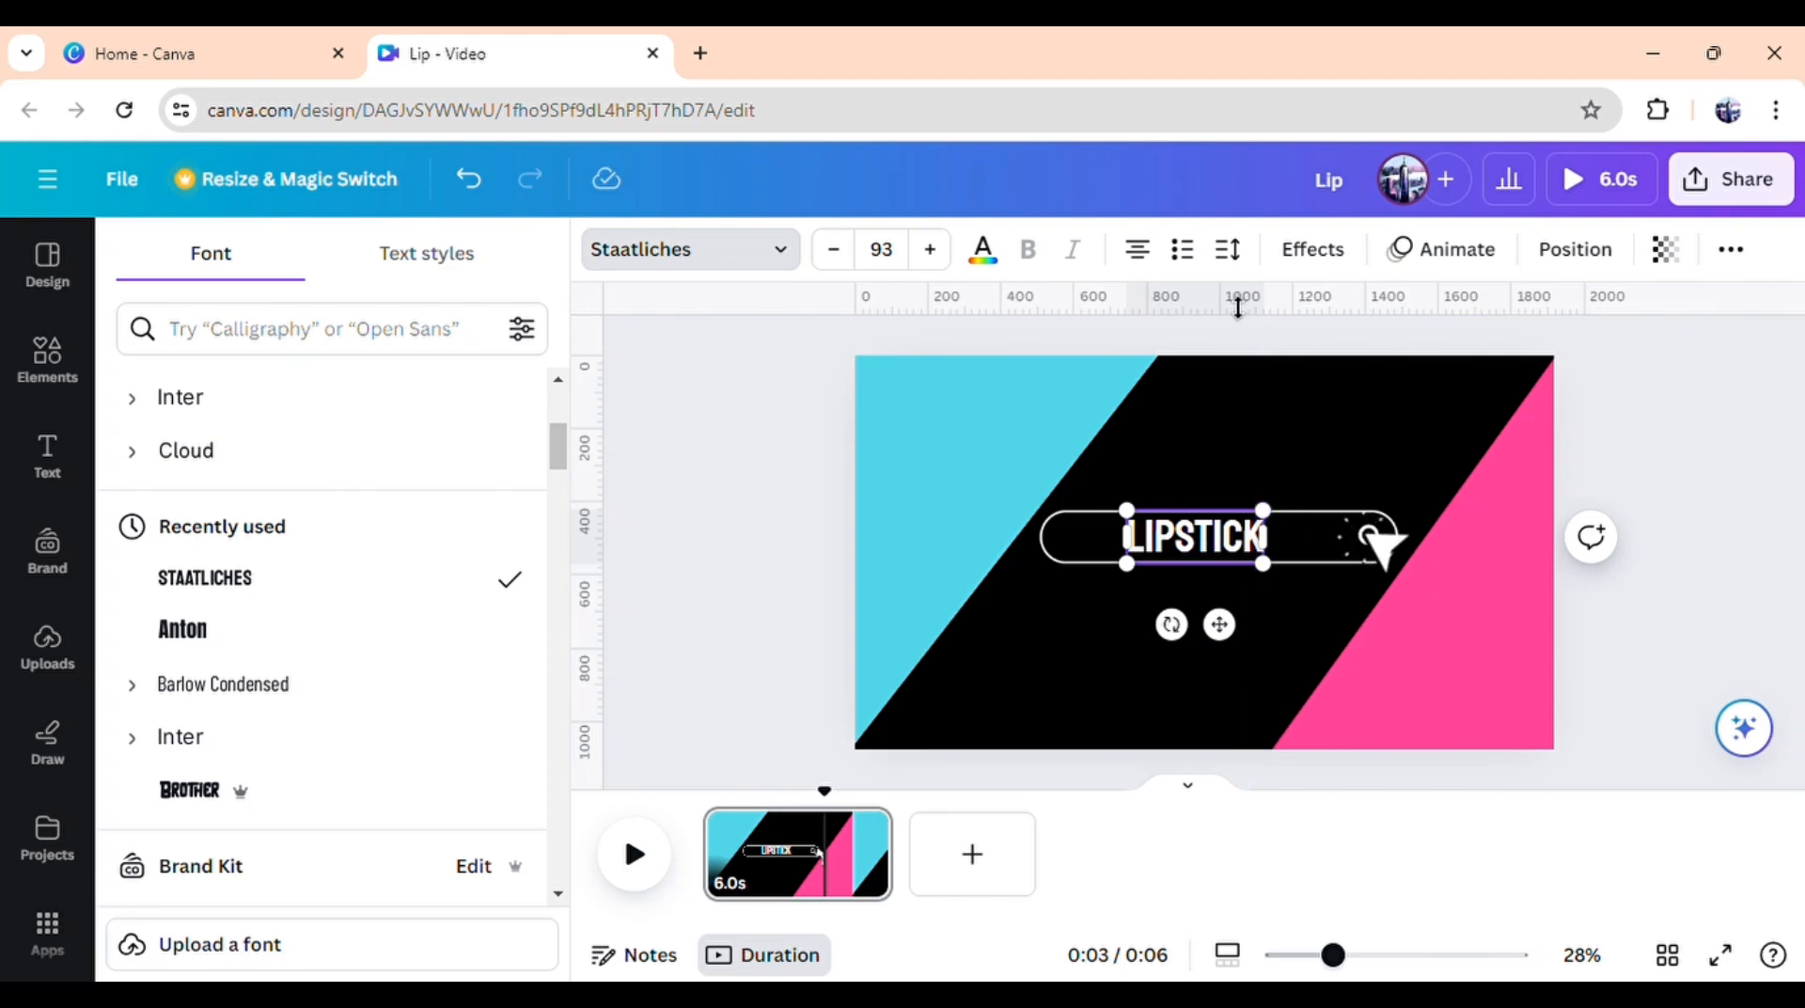
# Increase the LIPSTICK text's letter spacing to 115
pyautogui.click(1233, 251)
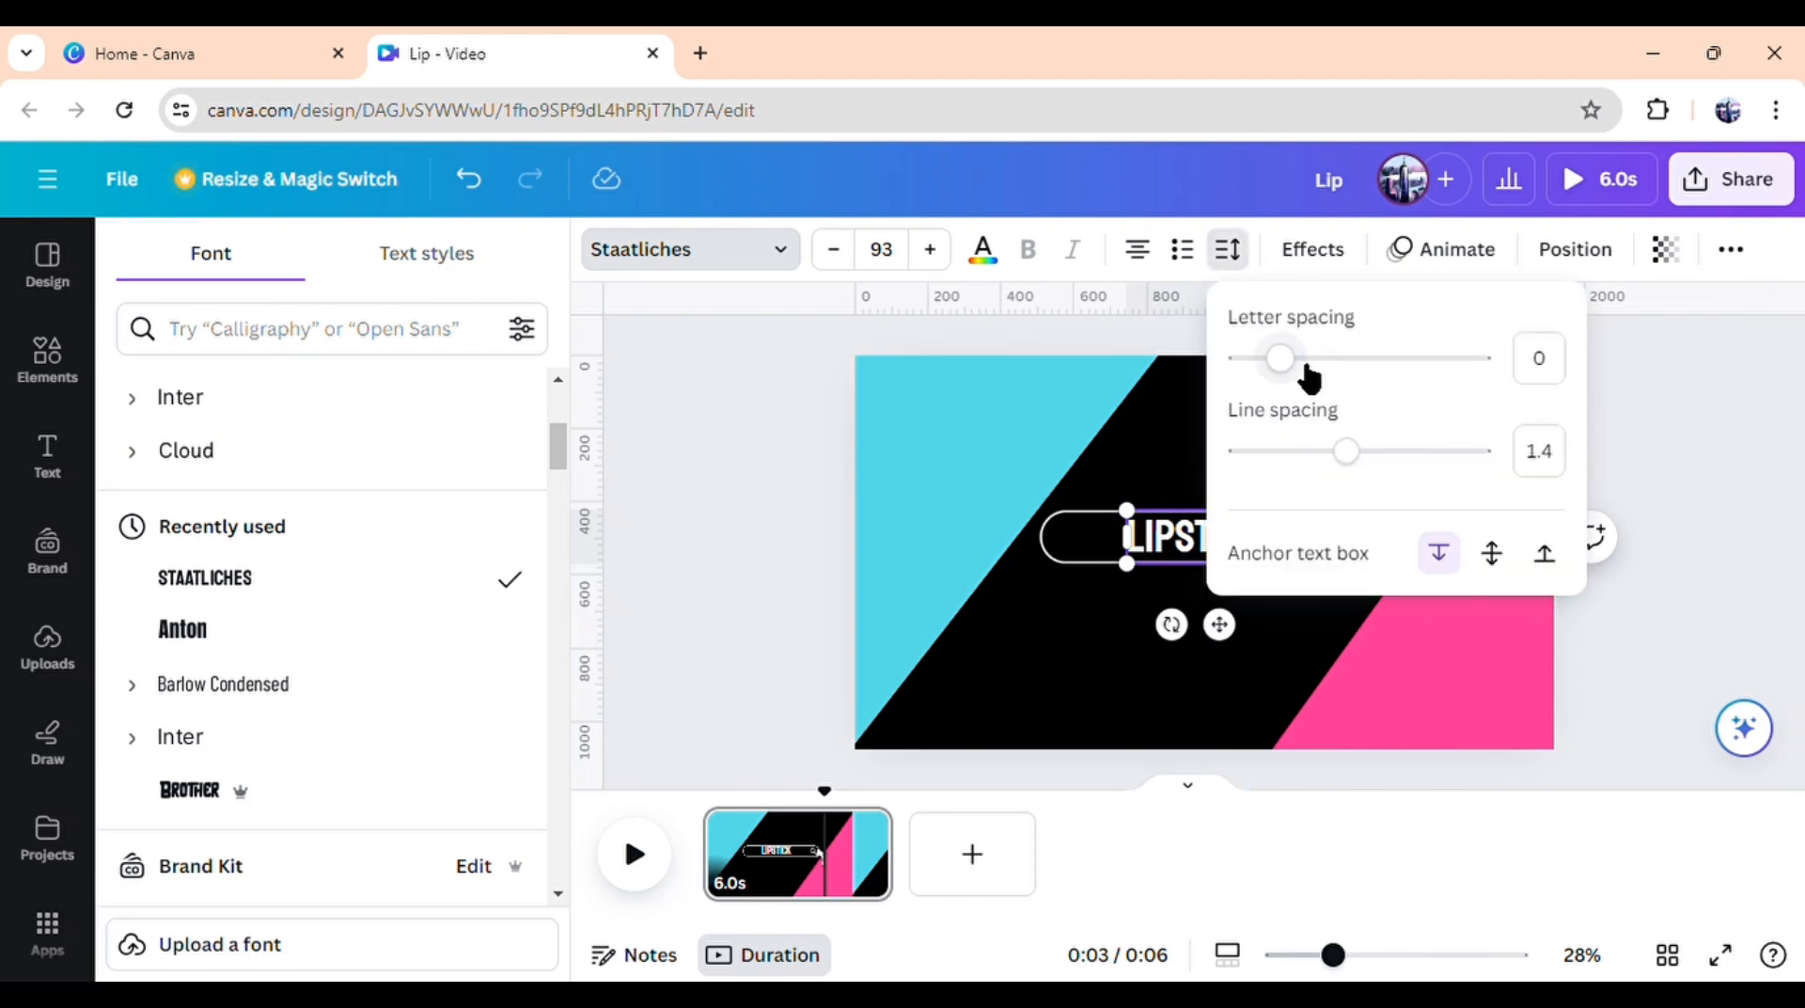
pyautogui.moveTo(1280, 359); pyautogui.dragTo(1322, 373)
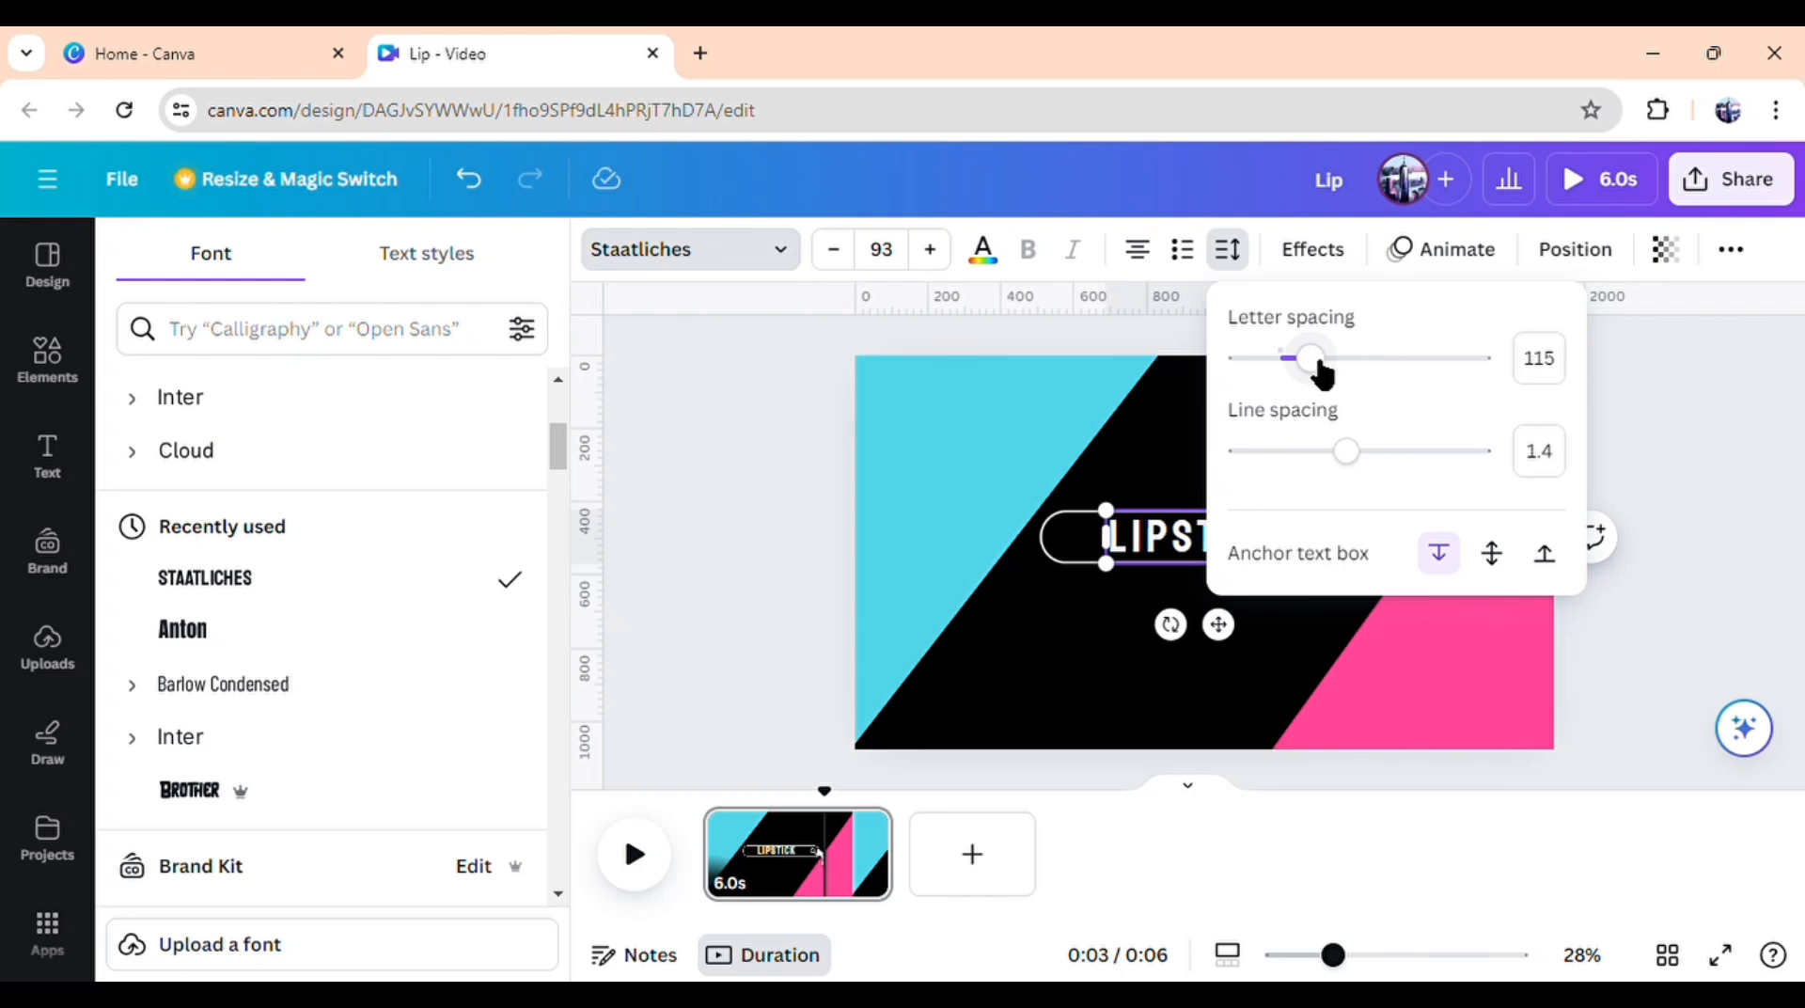
pyautogui.click(1661, 431)
pyautogui.click(1662, 428)
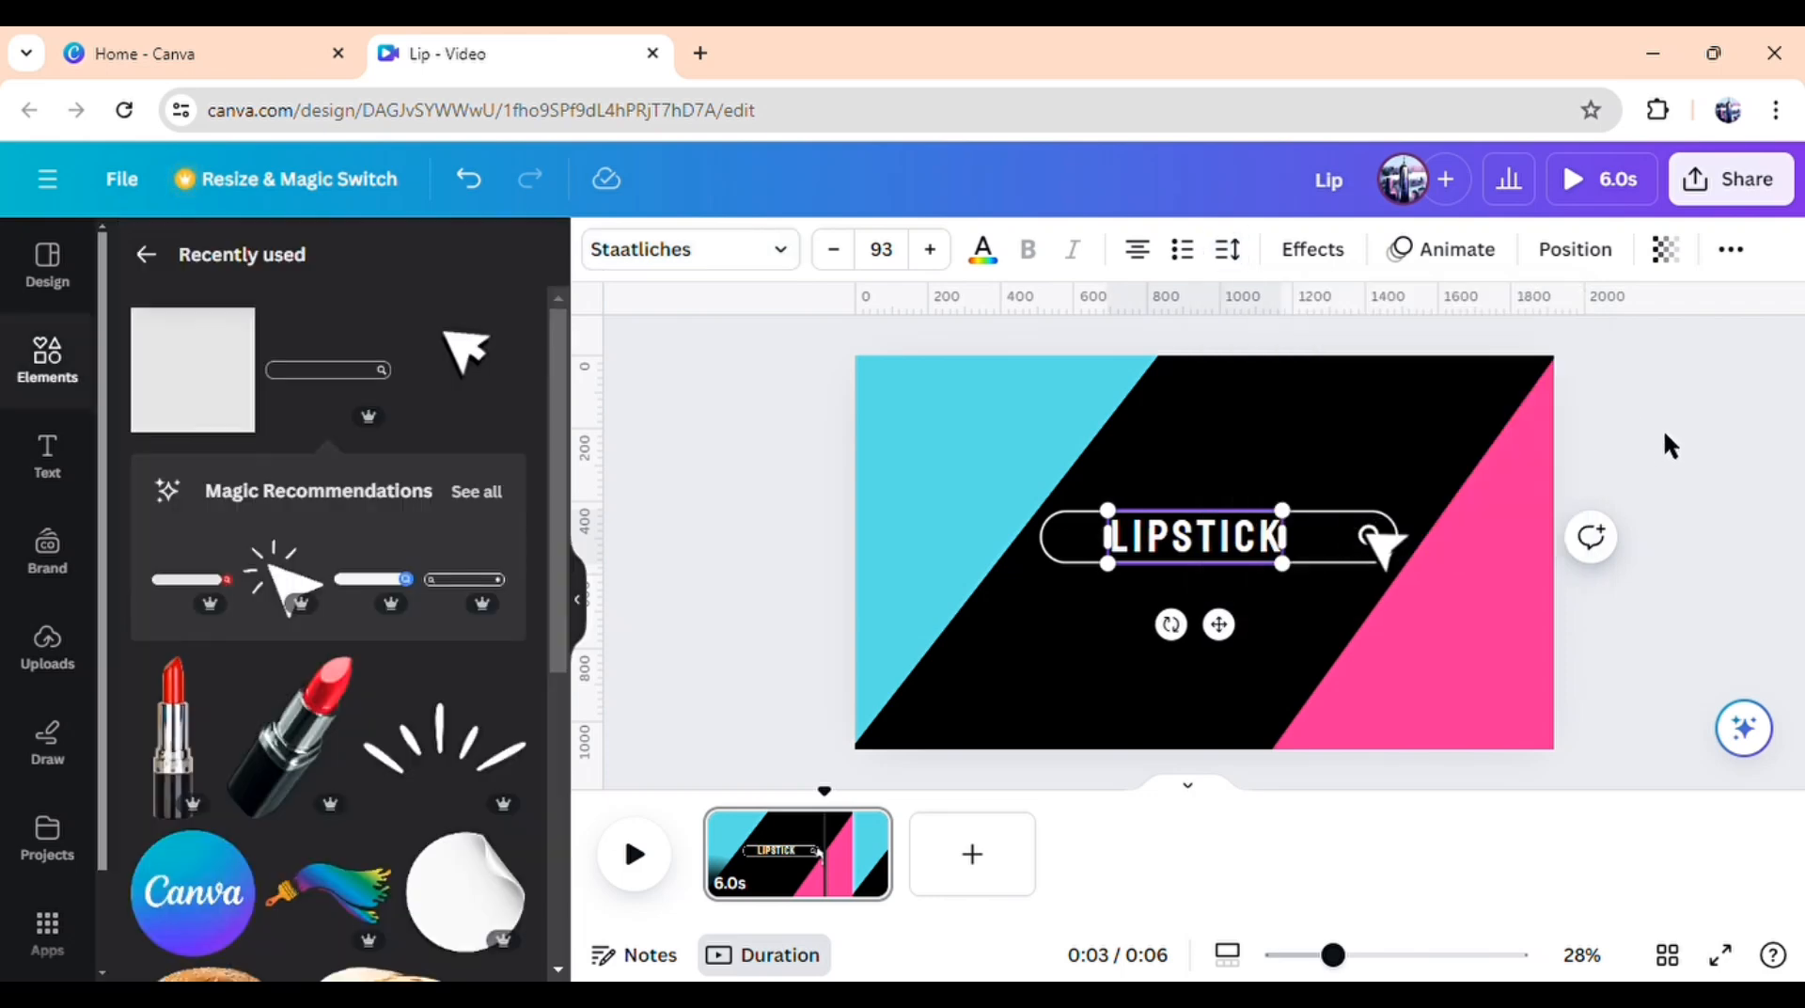
# Apply the Typewriter writing animation to the LIPSTICK text
pyautogui.click(1185, 544)
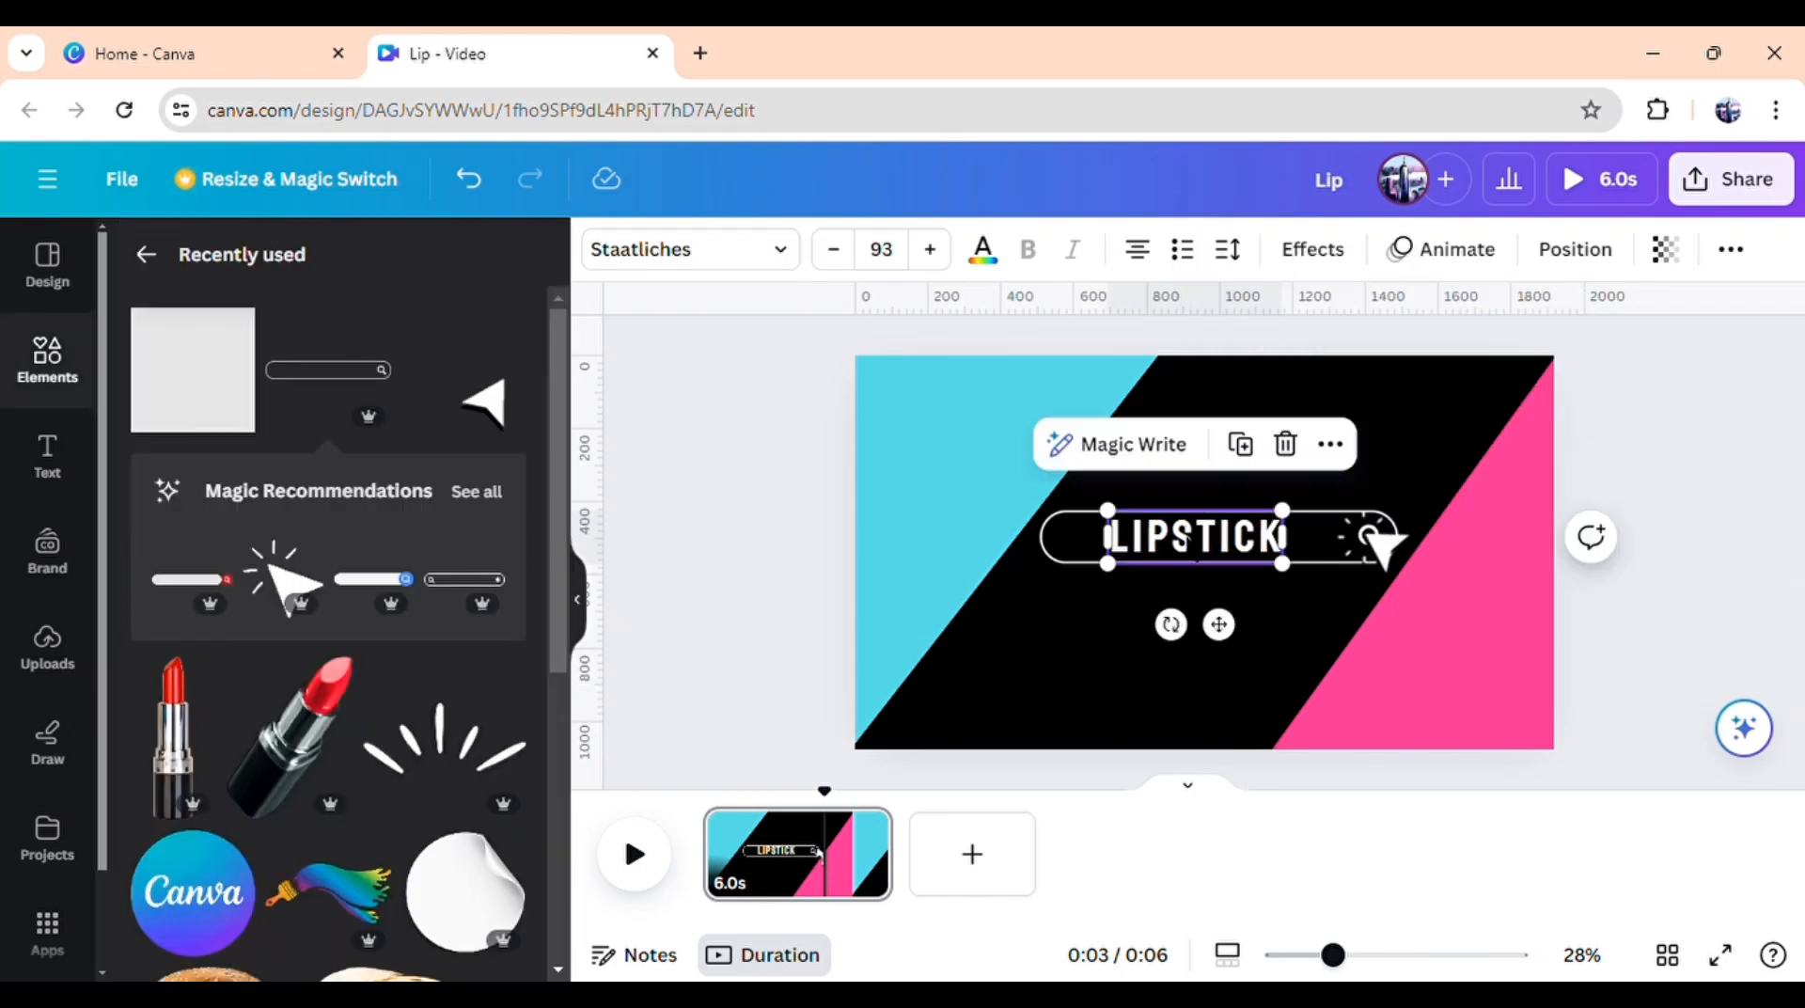
pyautogui.click(1439, 249)
pyautogui.scroll(-10, 391, 755)
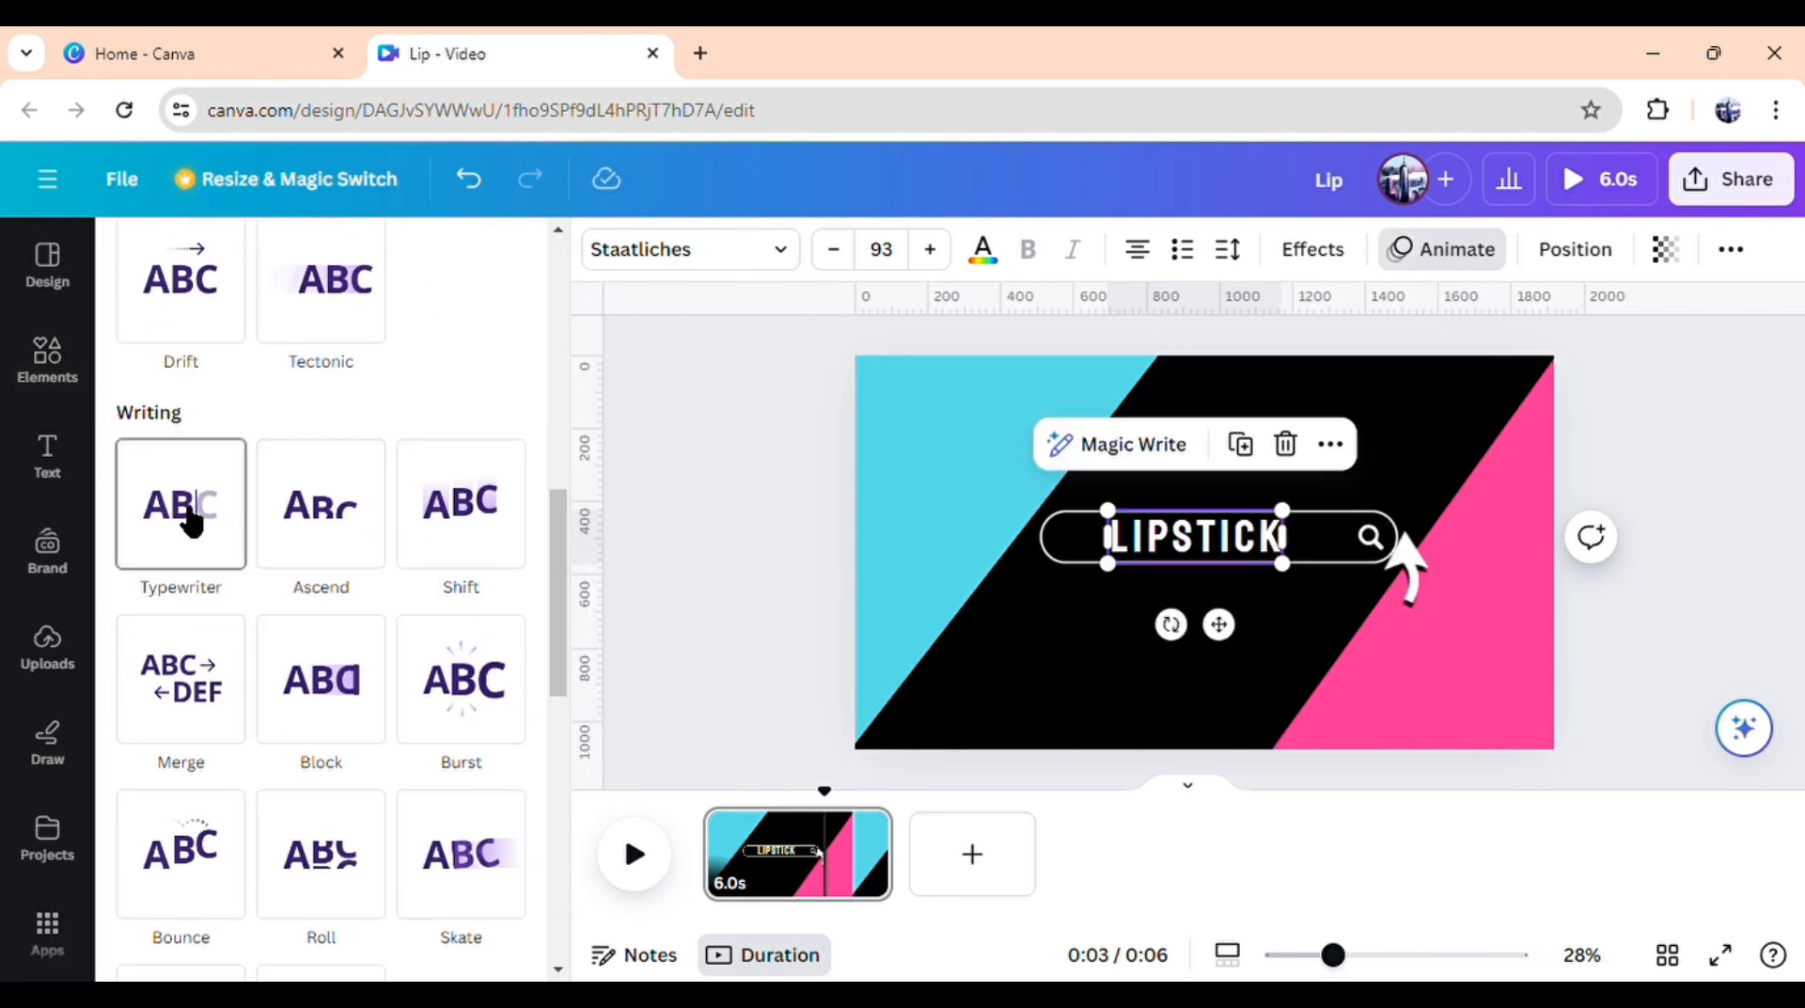
pyautogui.click(194, 523)
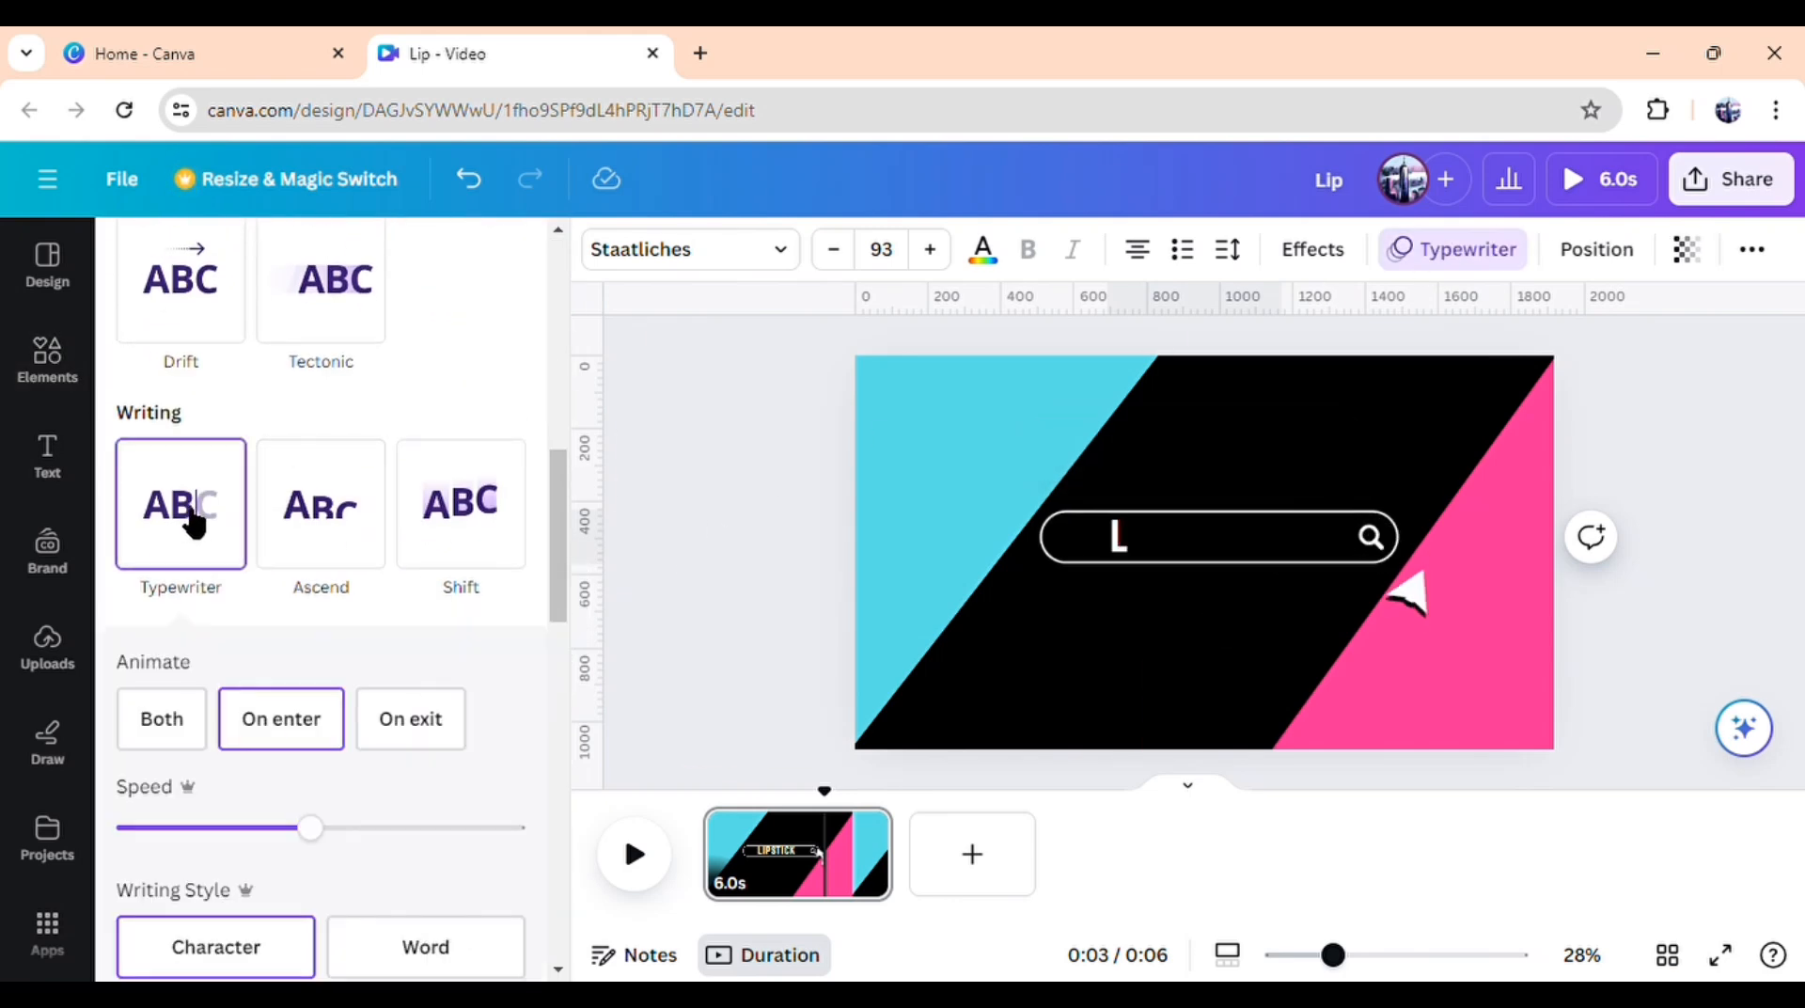
# Slow down the LIPSTICK text's Typewriter animation and give the text the Lift effect at intensity 100
pyautogui.click(222, 831)
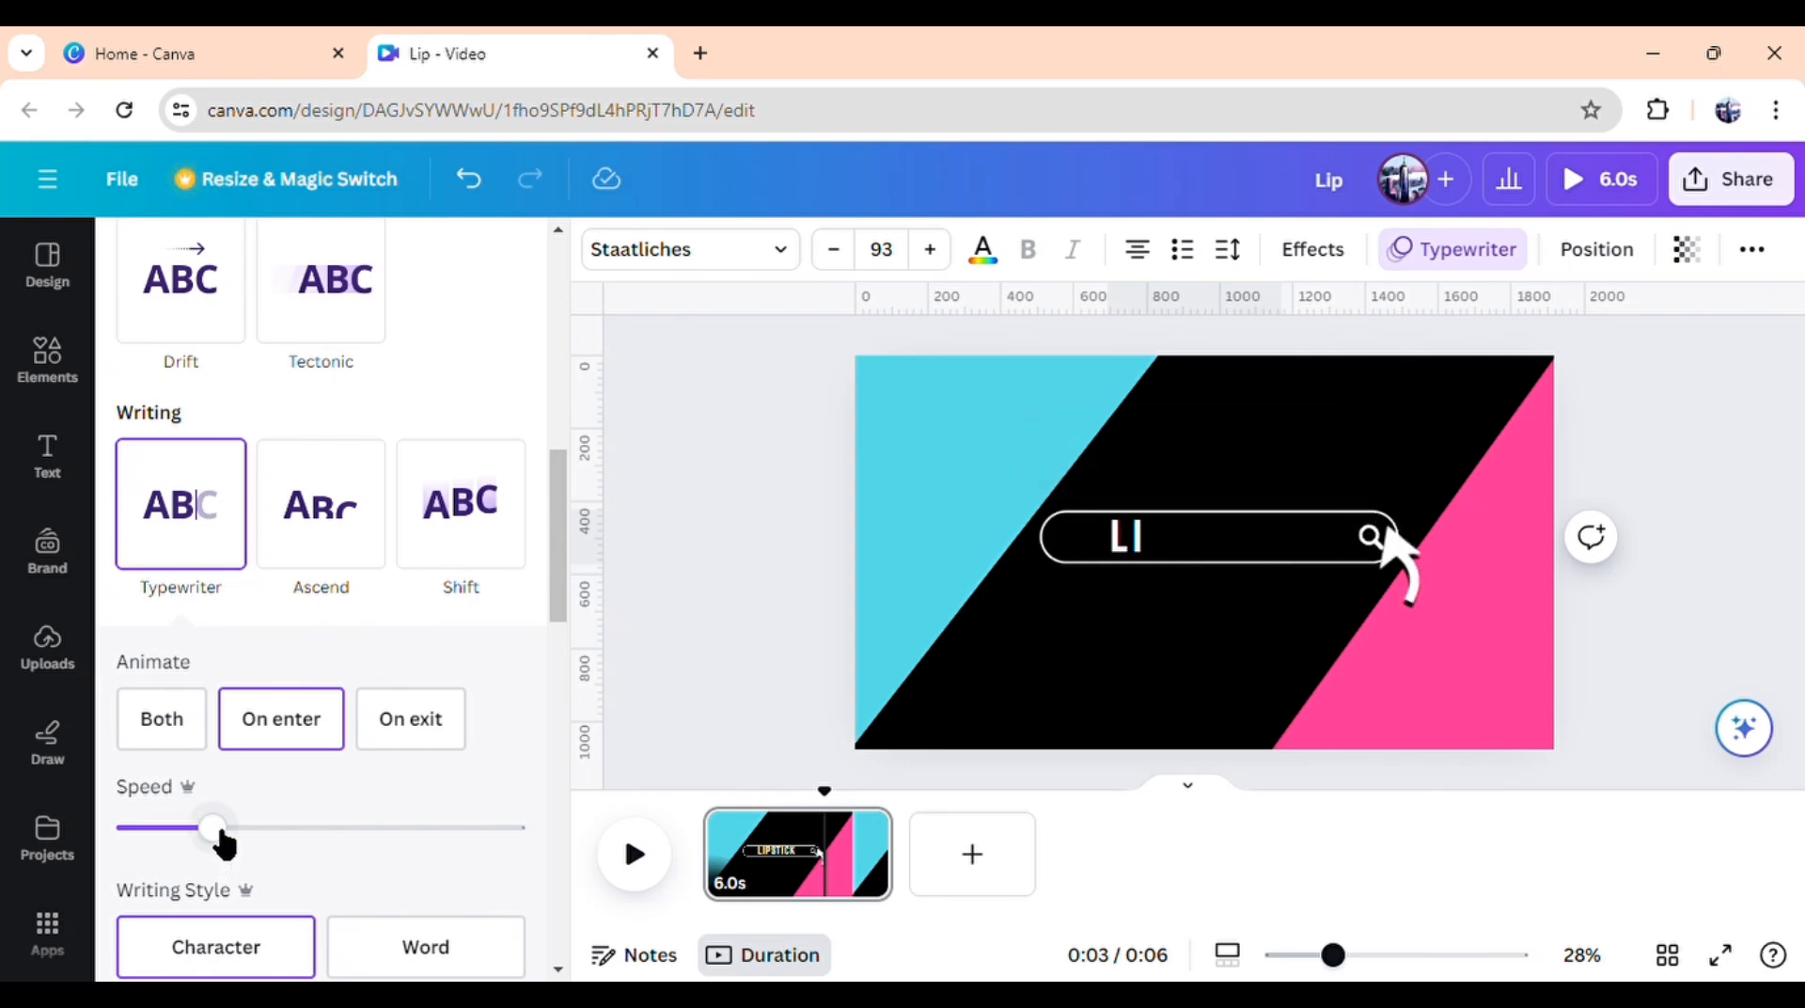
pyautogui.click(1329, 254)
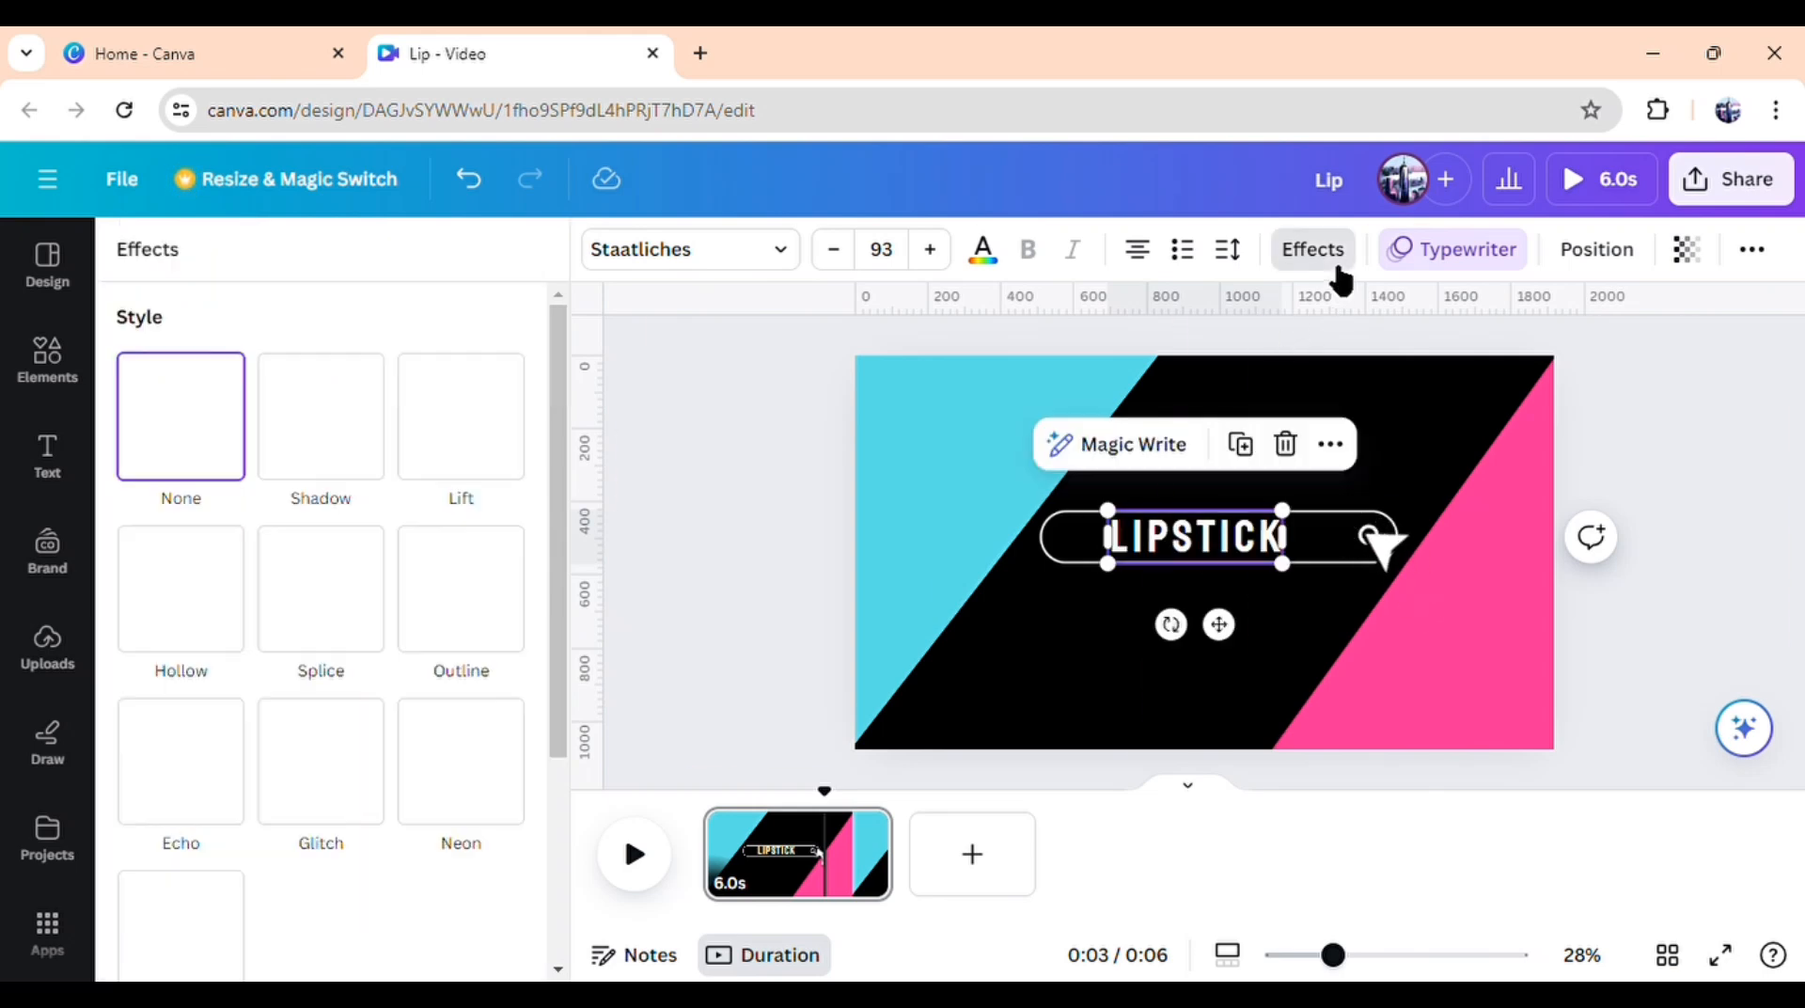
pyautogui.click(494, 459)
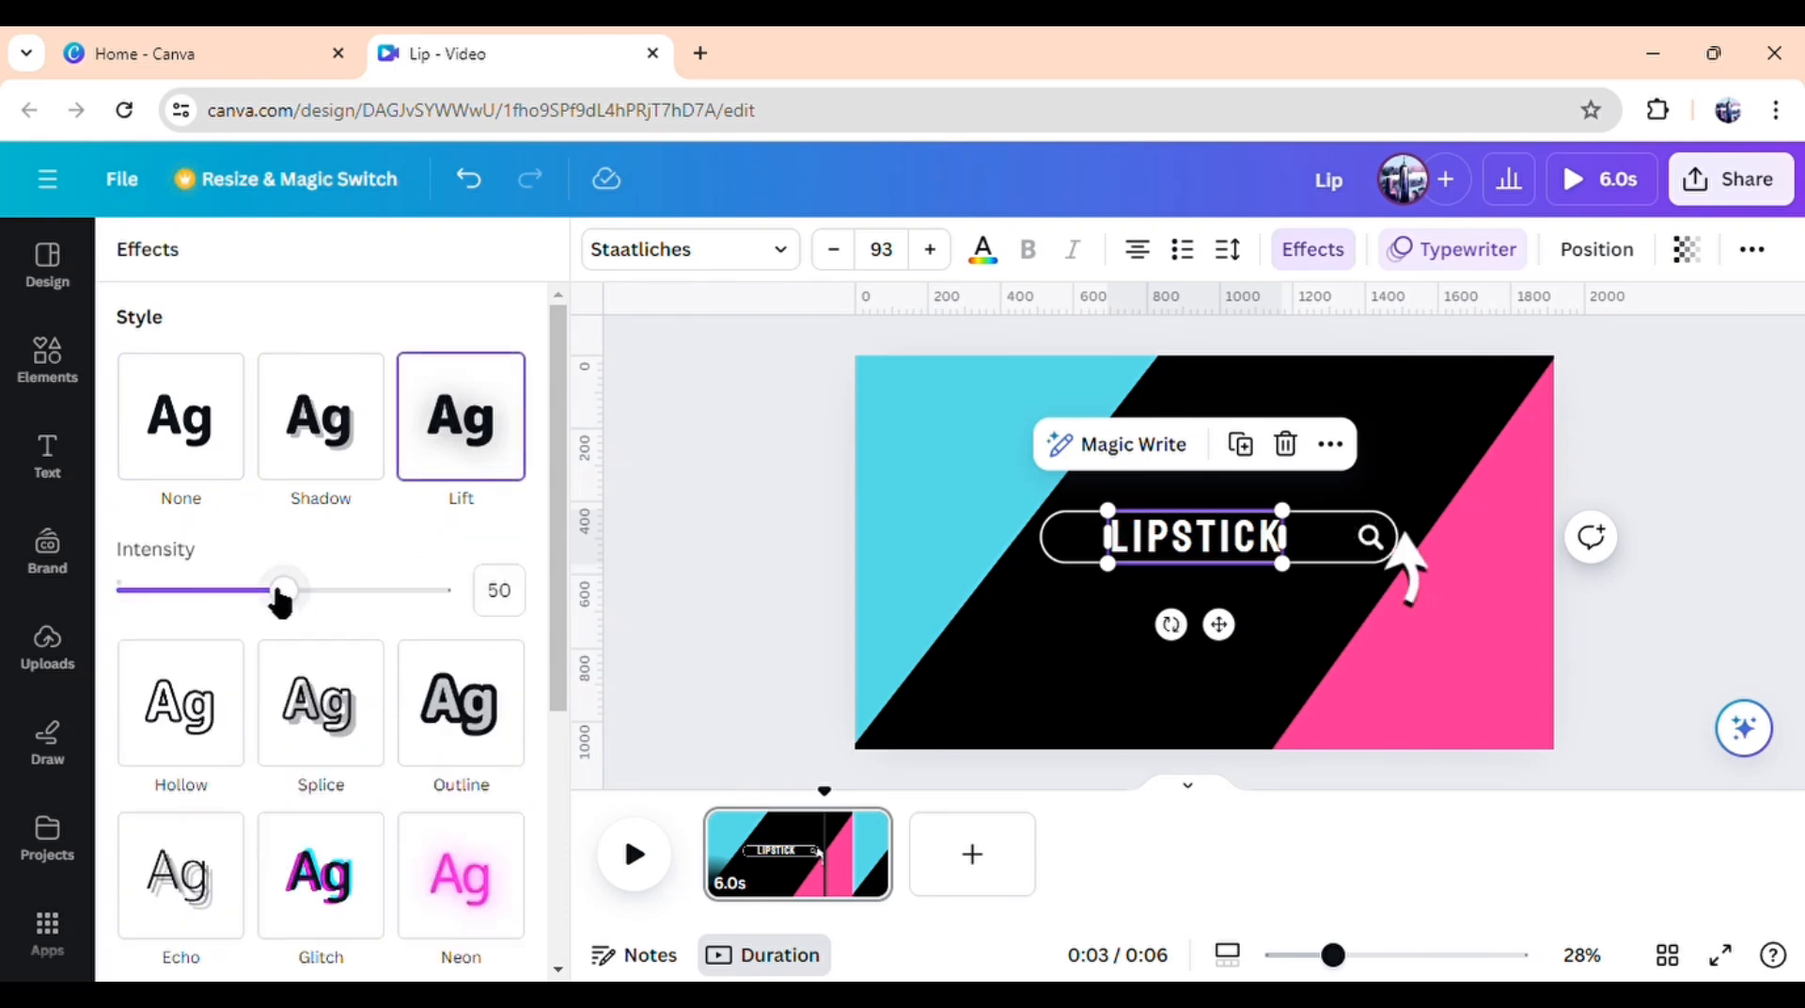
pyautogui.moveTo(316, 602); pyautogui.dragTo(537, 622)
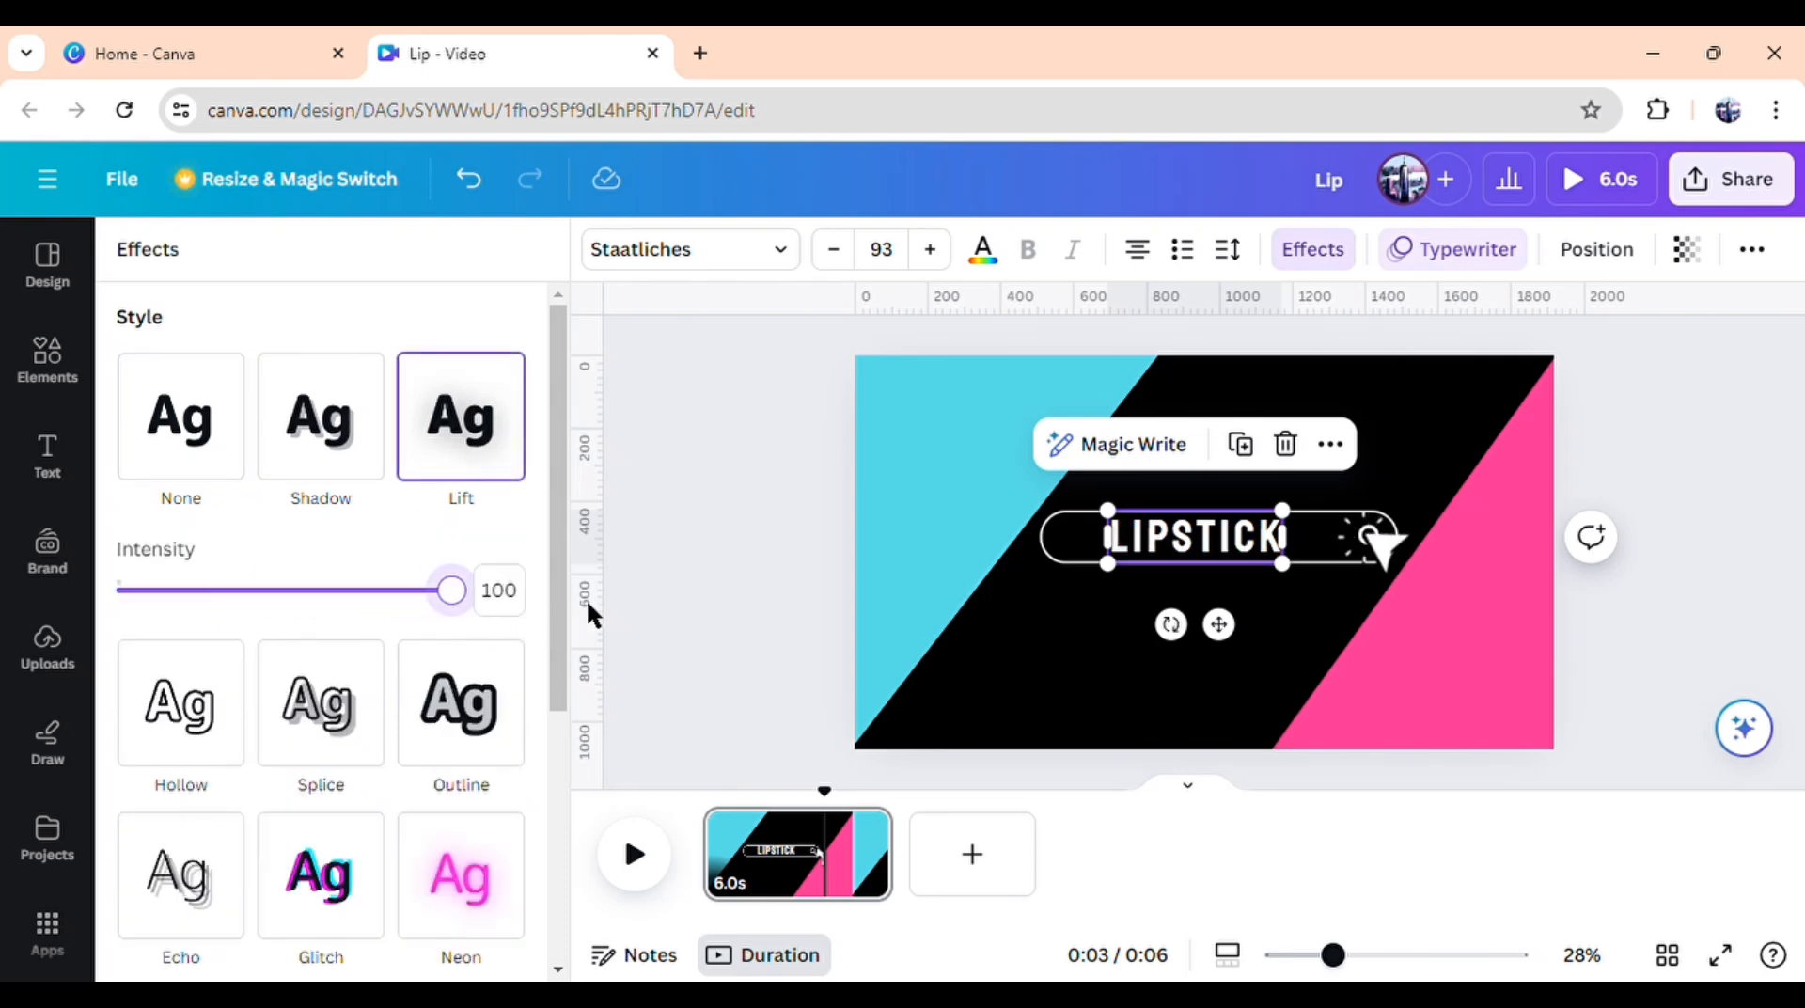
pyautogui.click(760, 531)
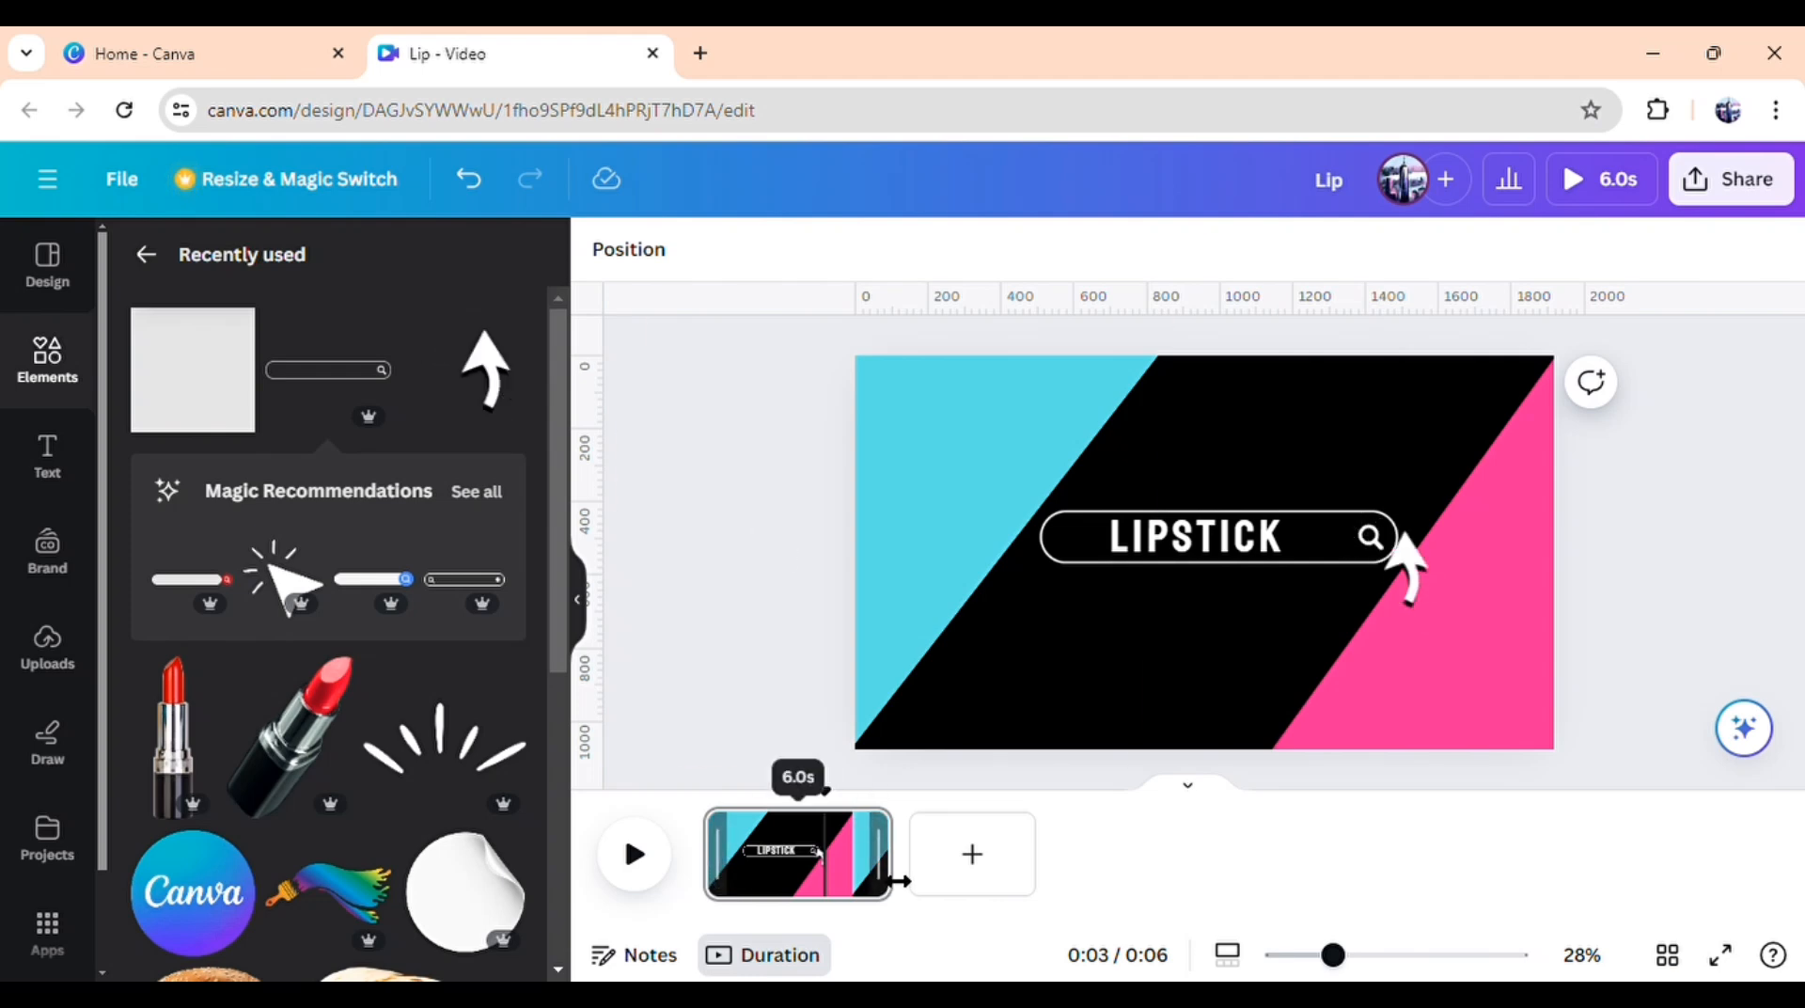
# Trim the page to 3.7 seconds and make the arrow cursor show only for its last 2.4 seconds
pyautogui.moveTo(896, 879); pyautogui.dragTo(825, 858)
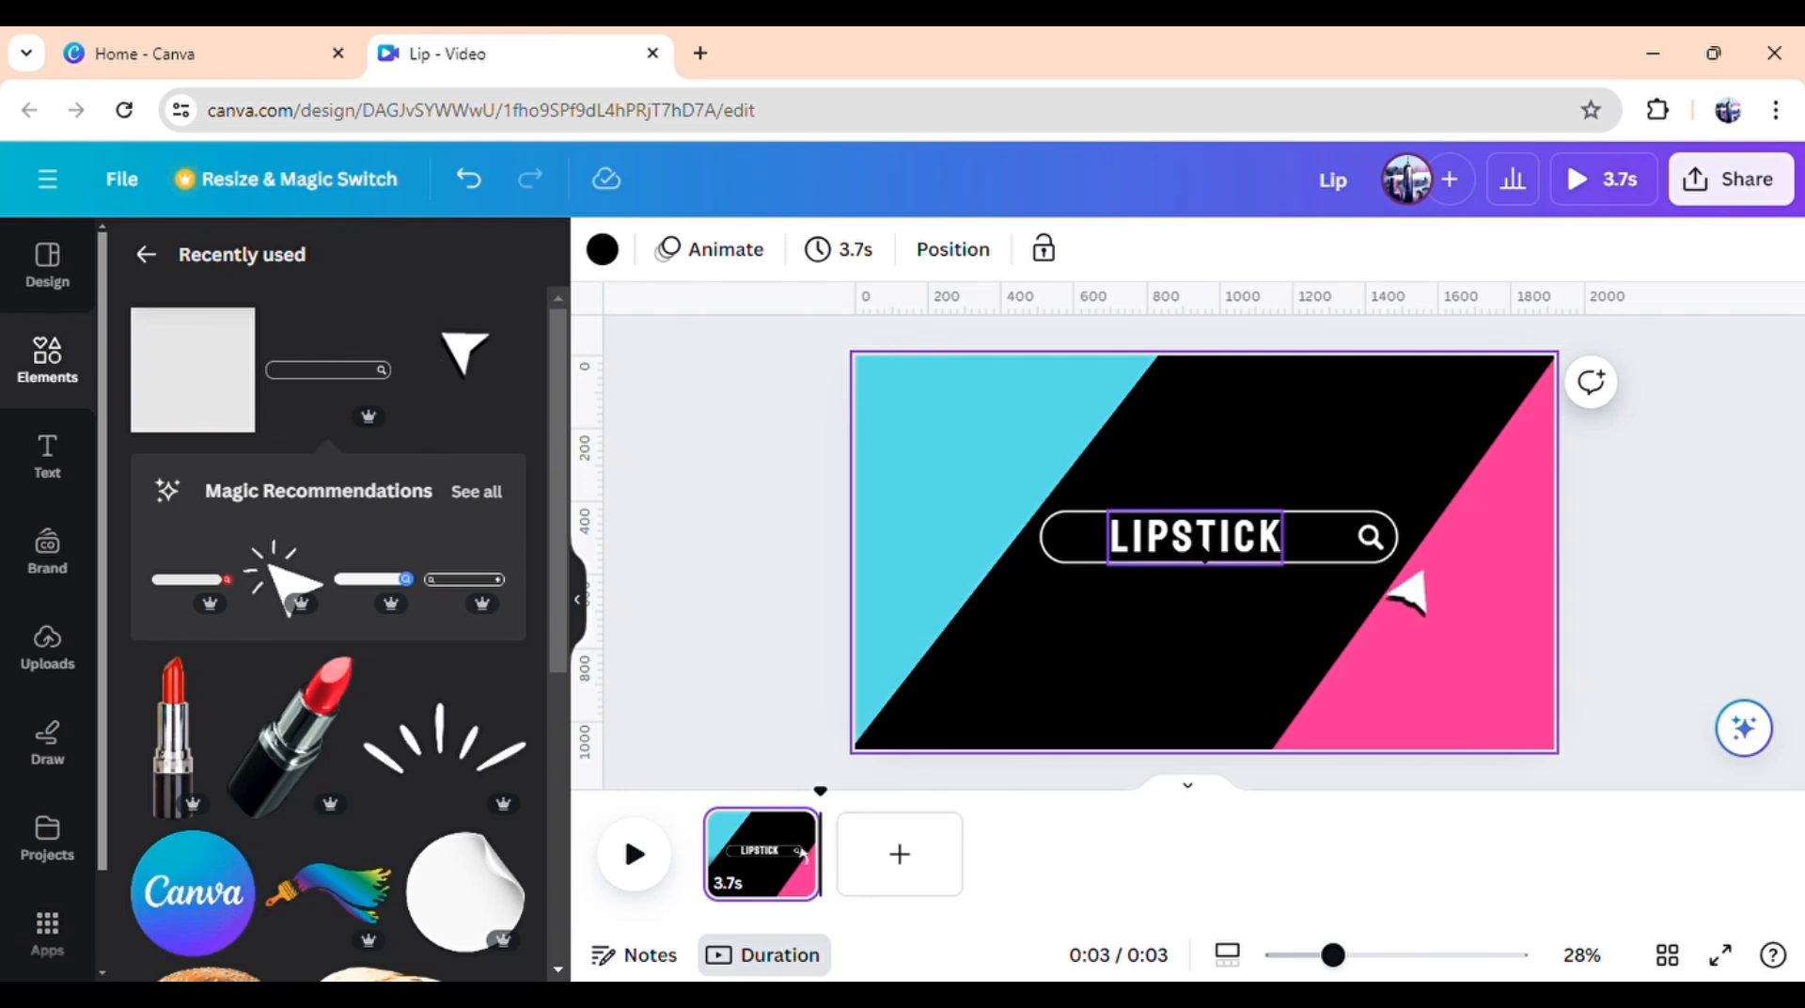
pyautogui.rightClick(1205, 559)
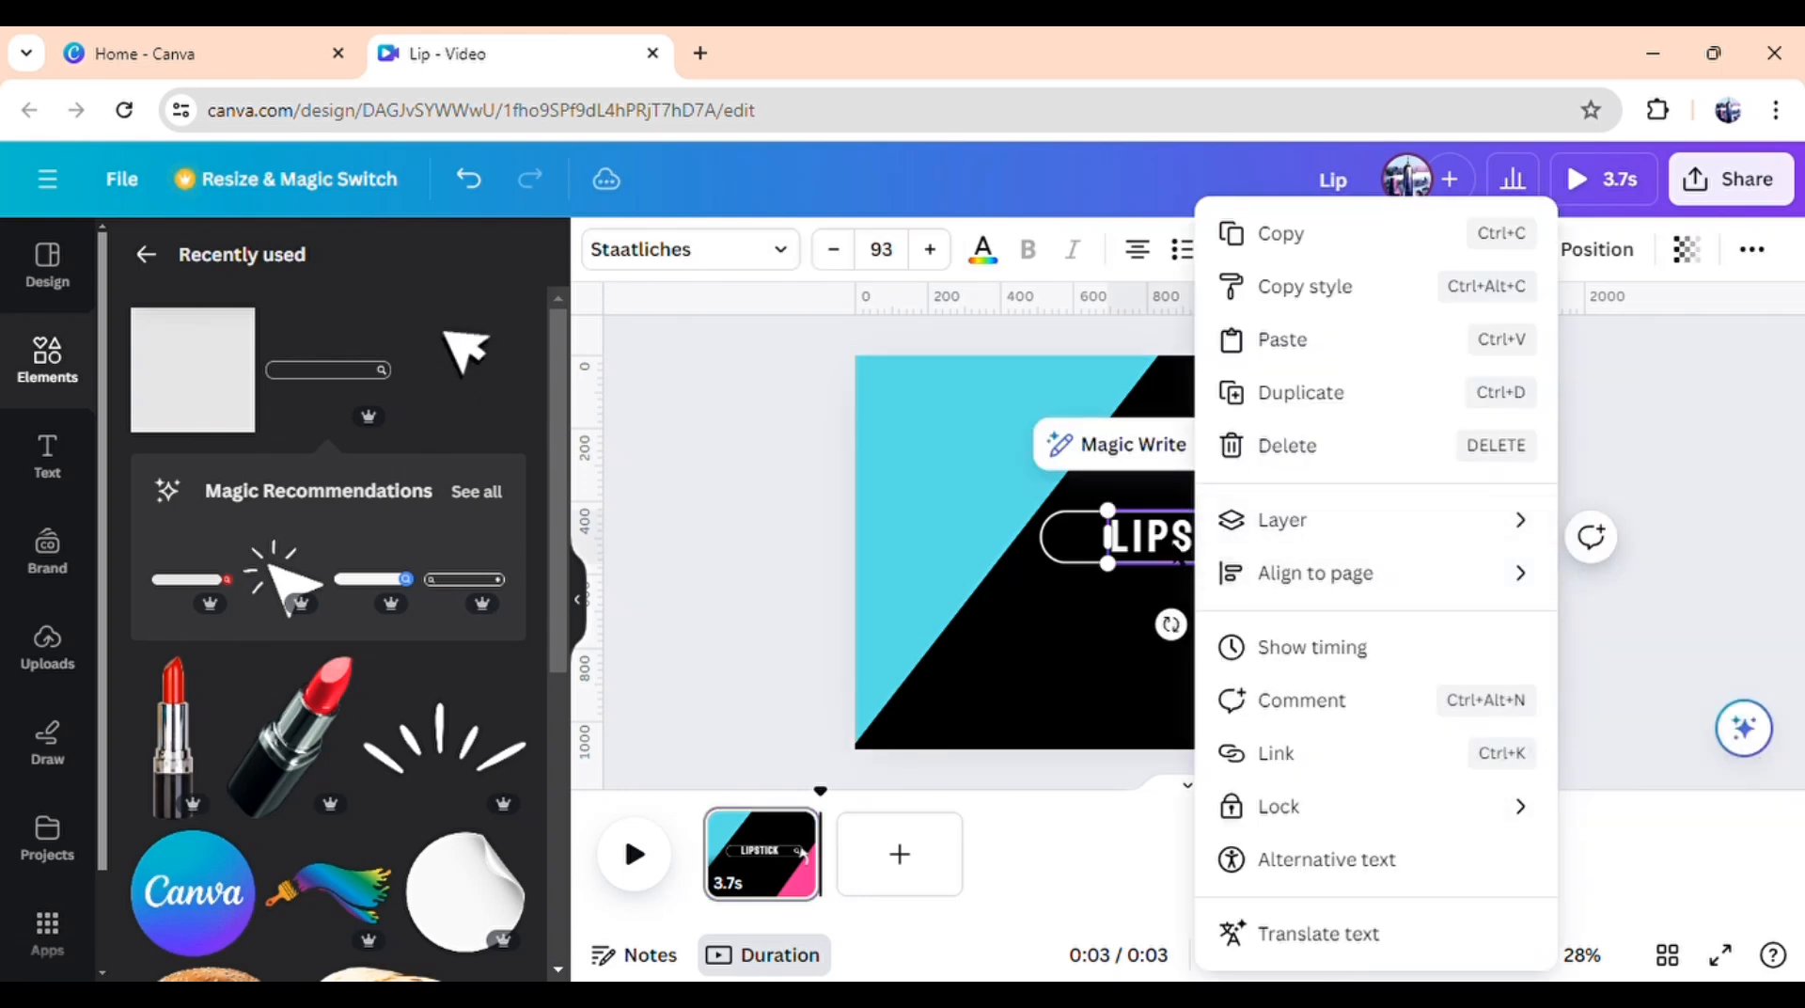
pyautogui.click(1340, 647)
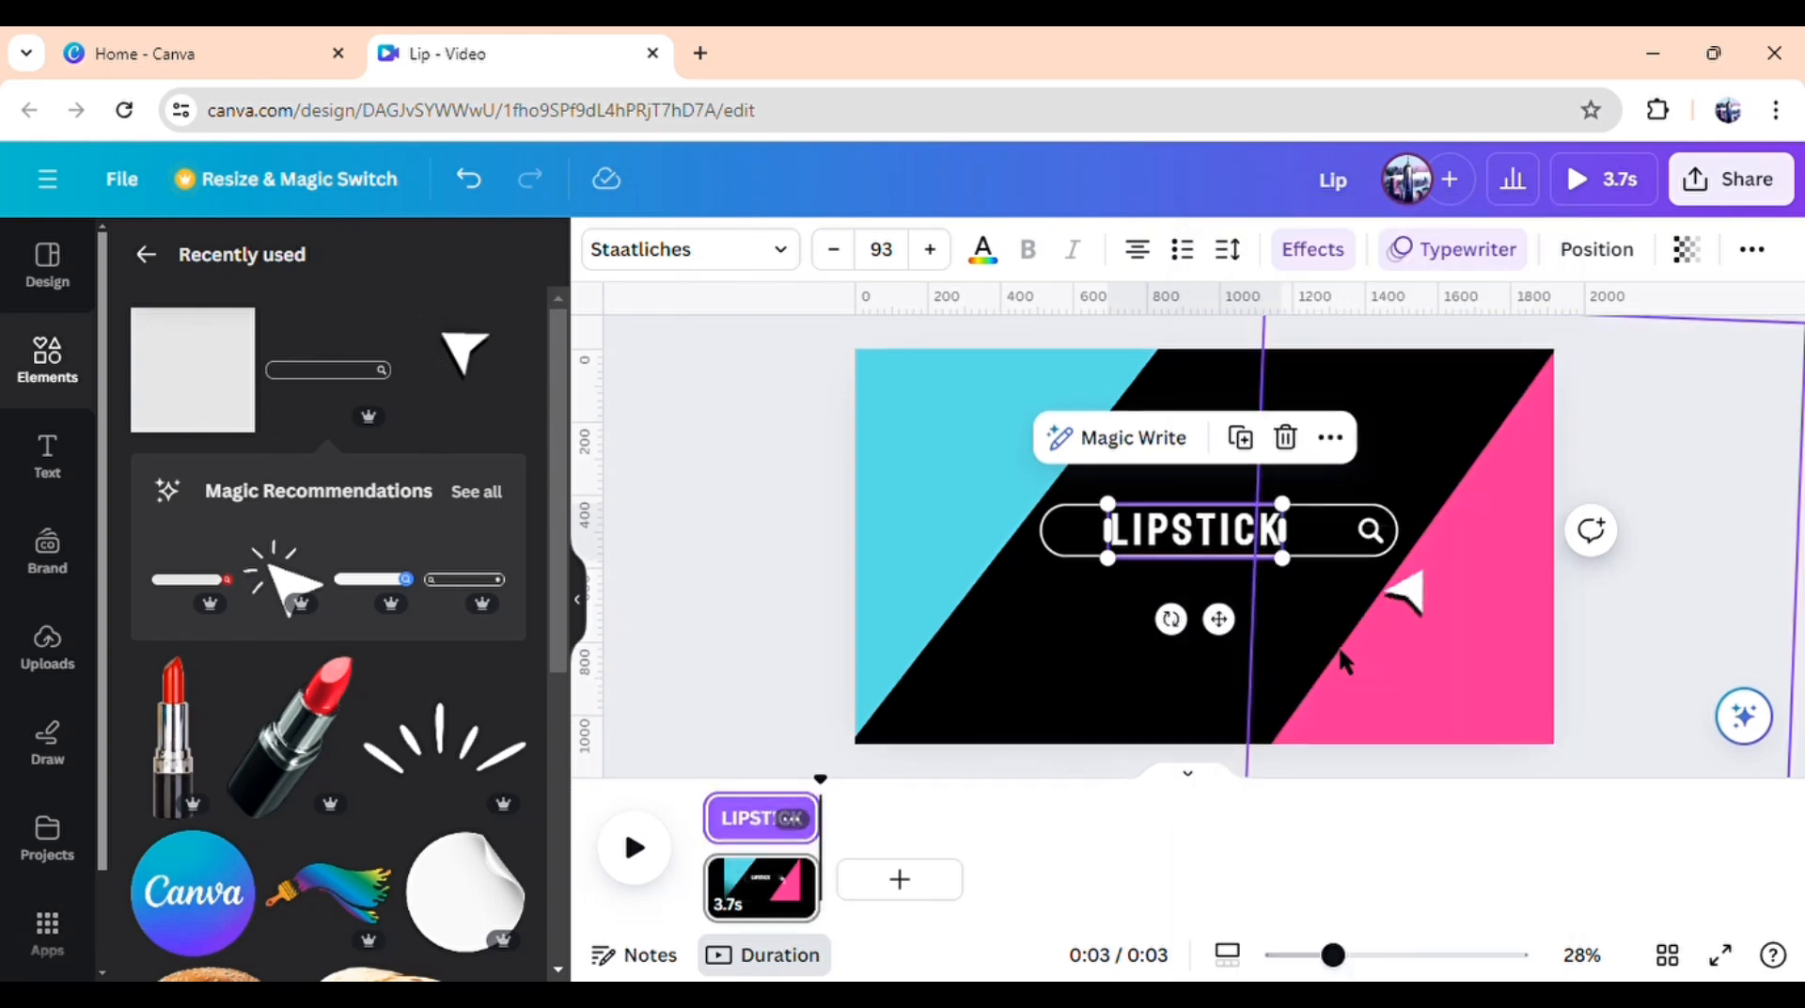
pyautogui.click(1406, 564)
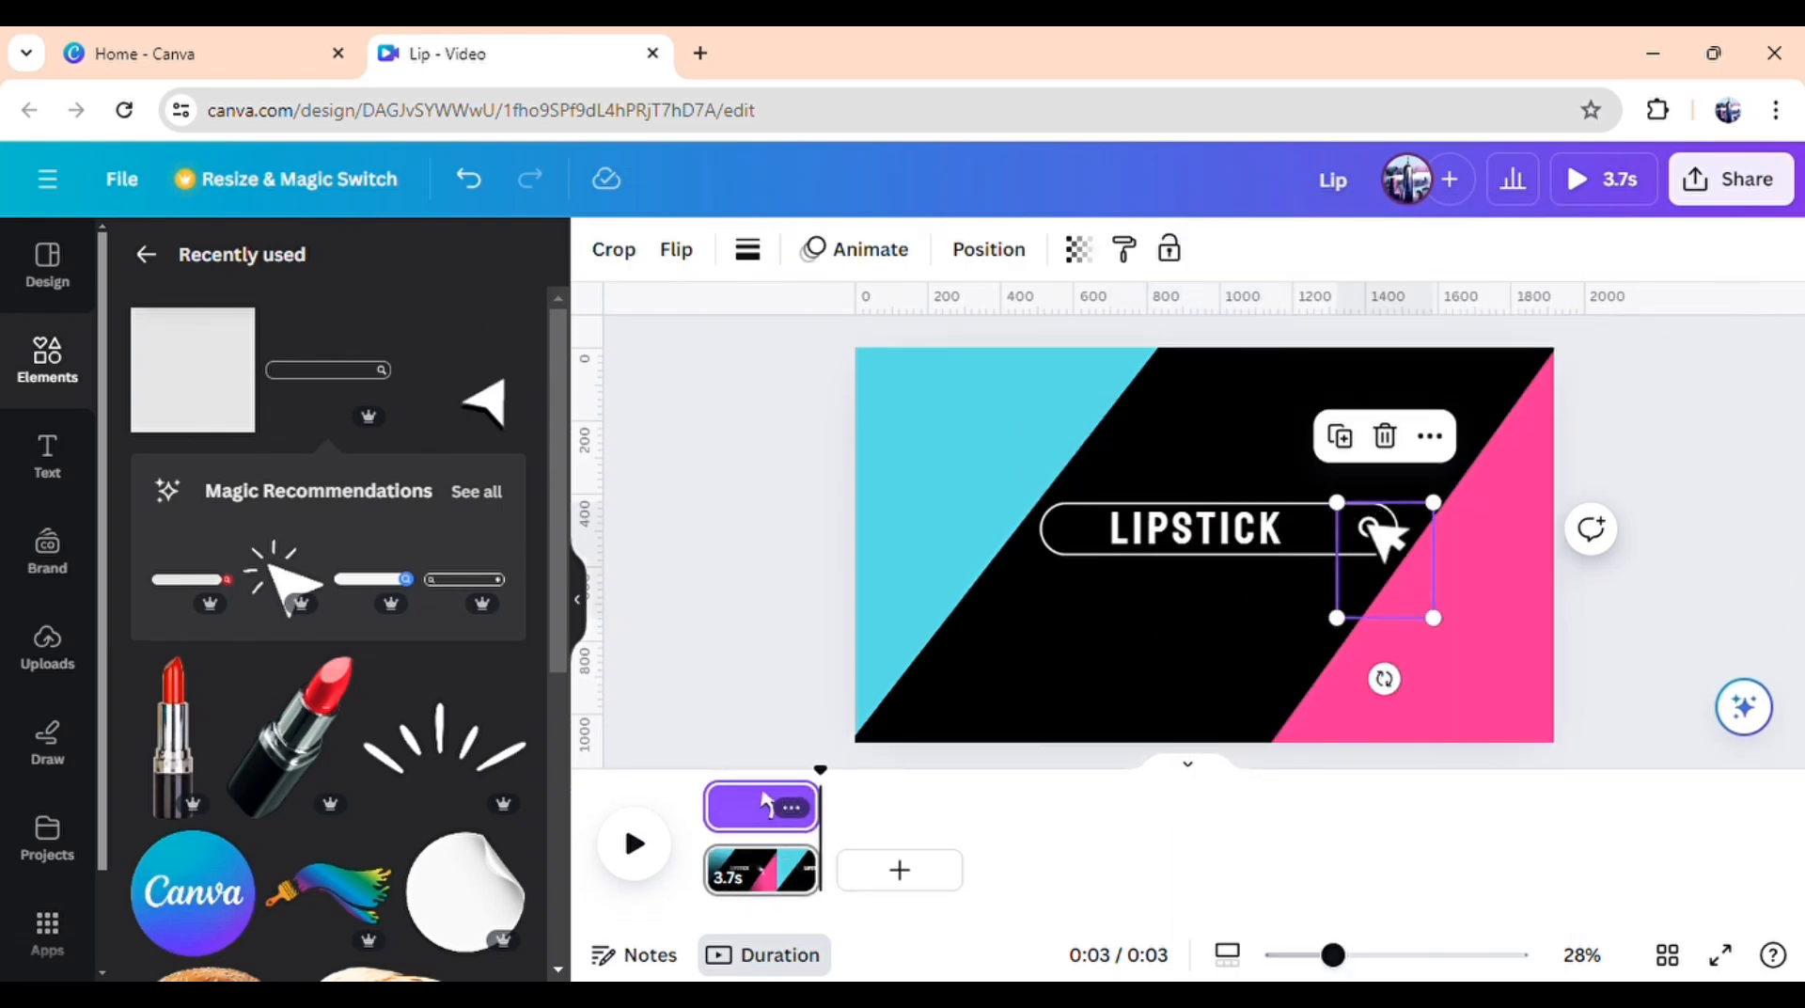
pyautogui.moveTo(736, 830); pyautogui.dragTo(771, 831)
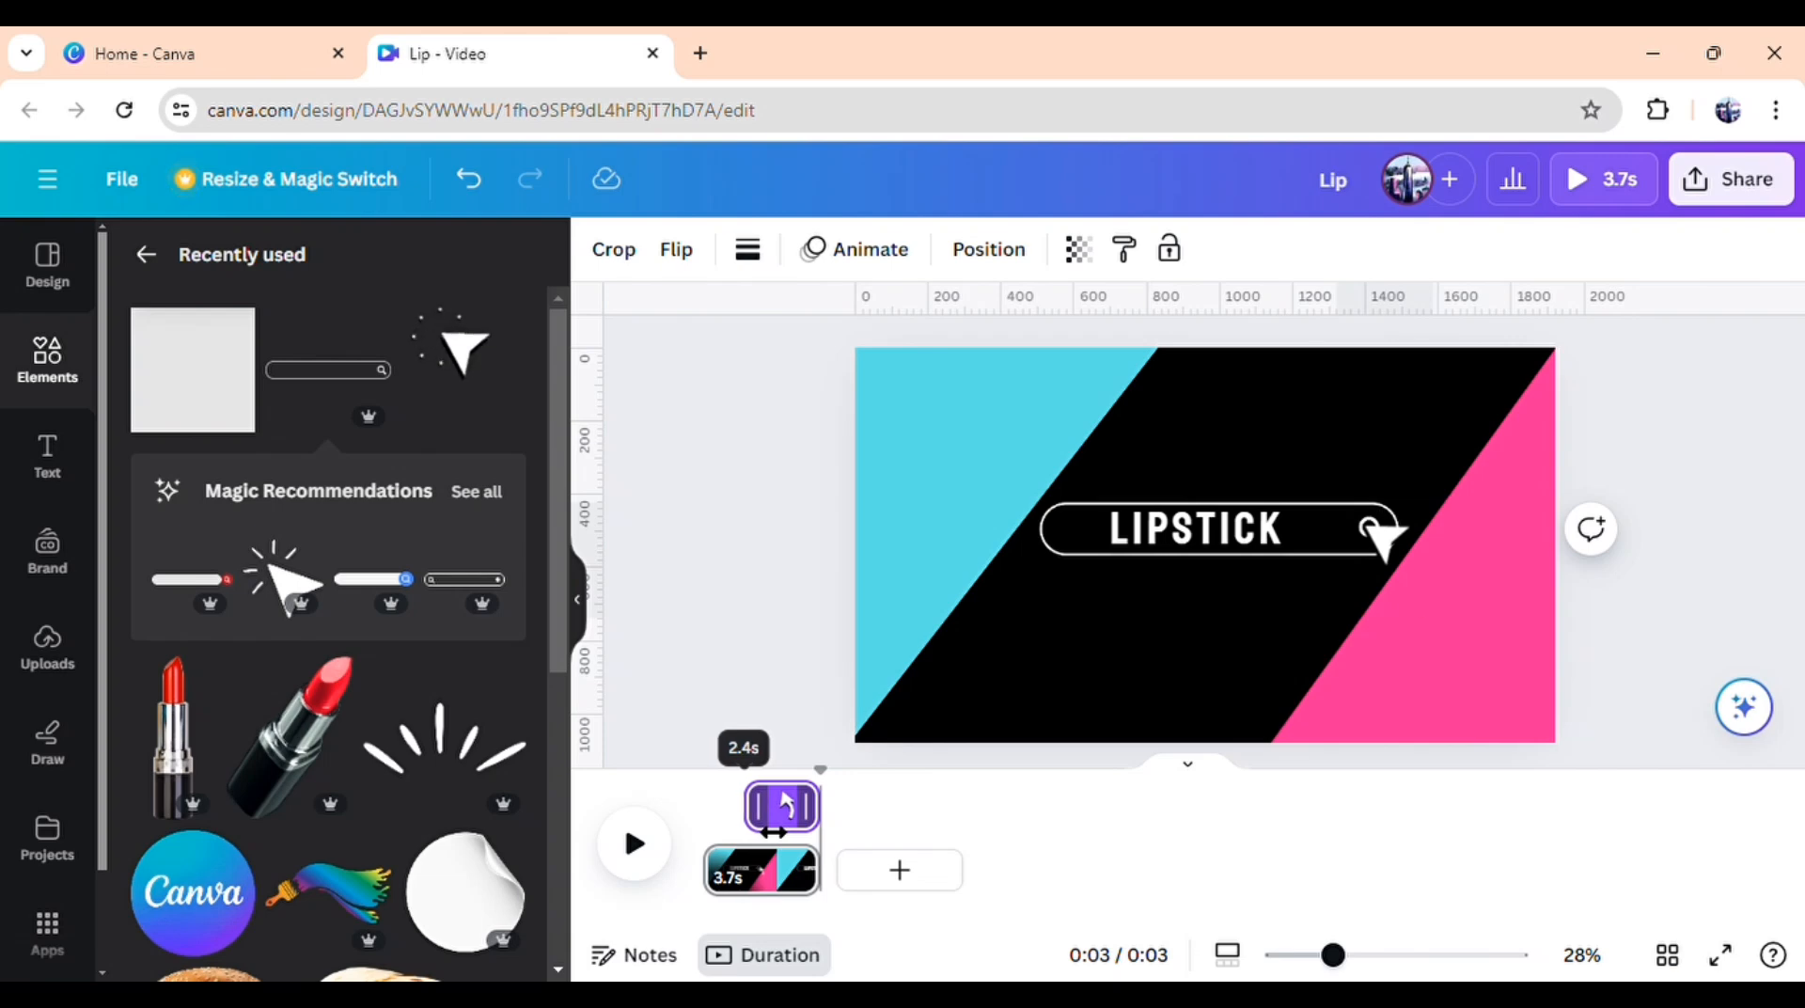
pyautogui.click(744, 638)
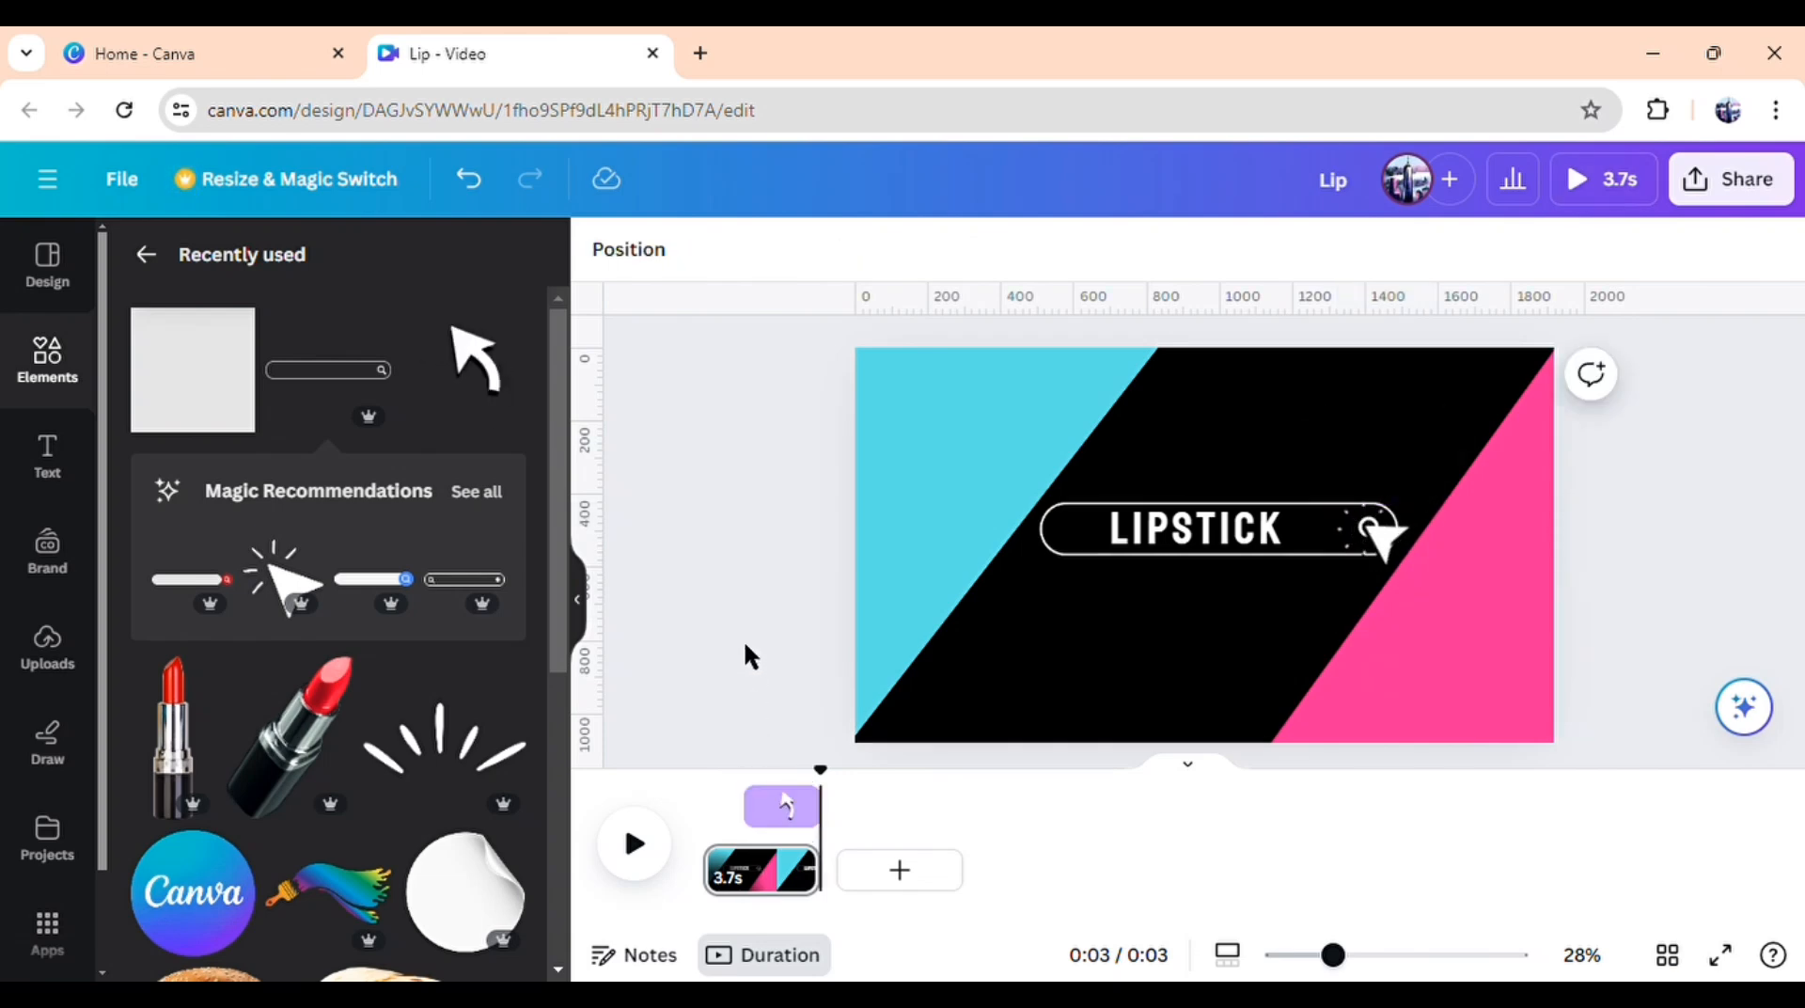
pyautogui.click(792, 804)
pyautogui.click(1435, 438)
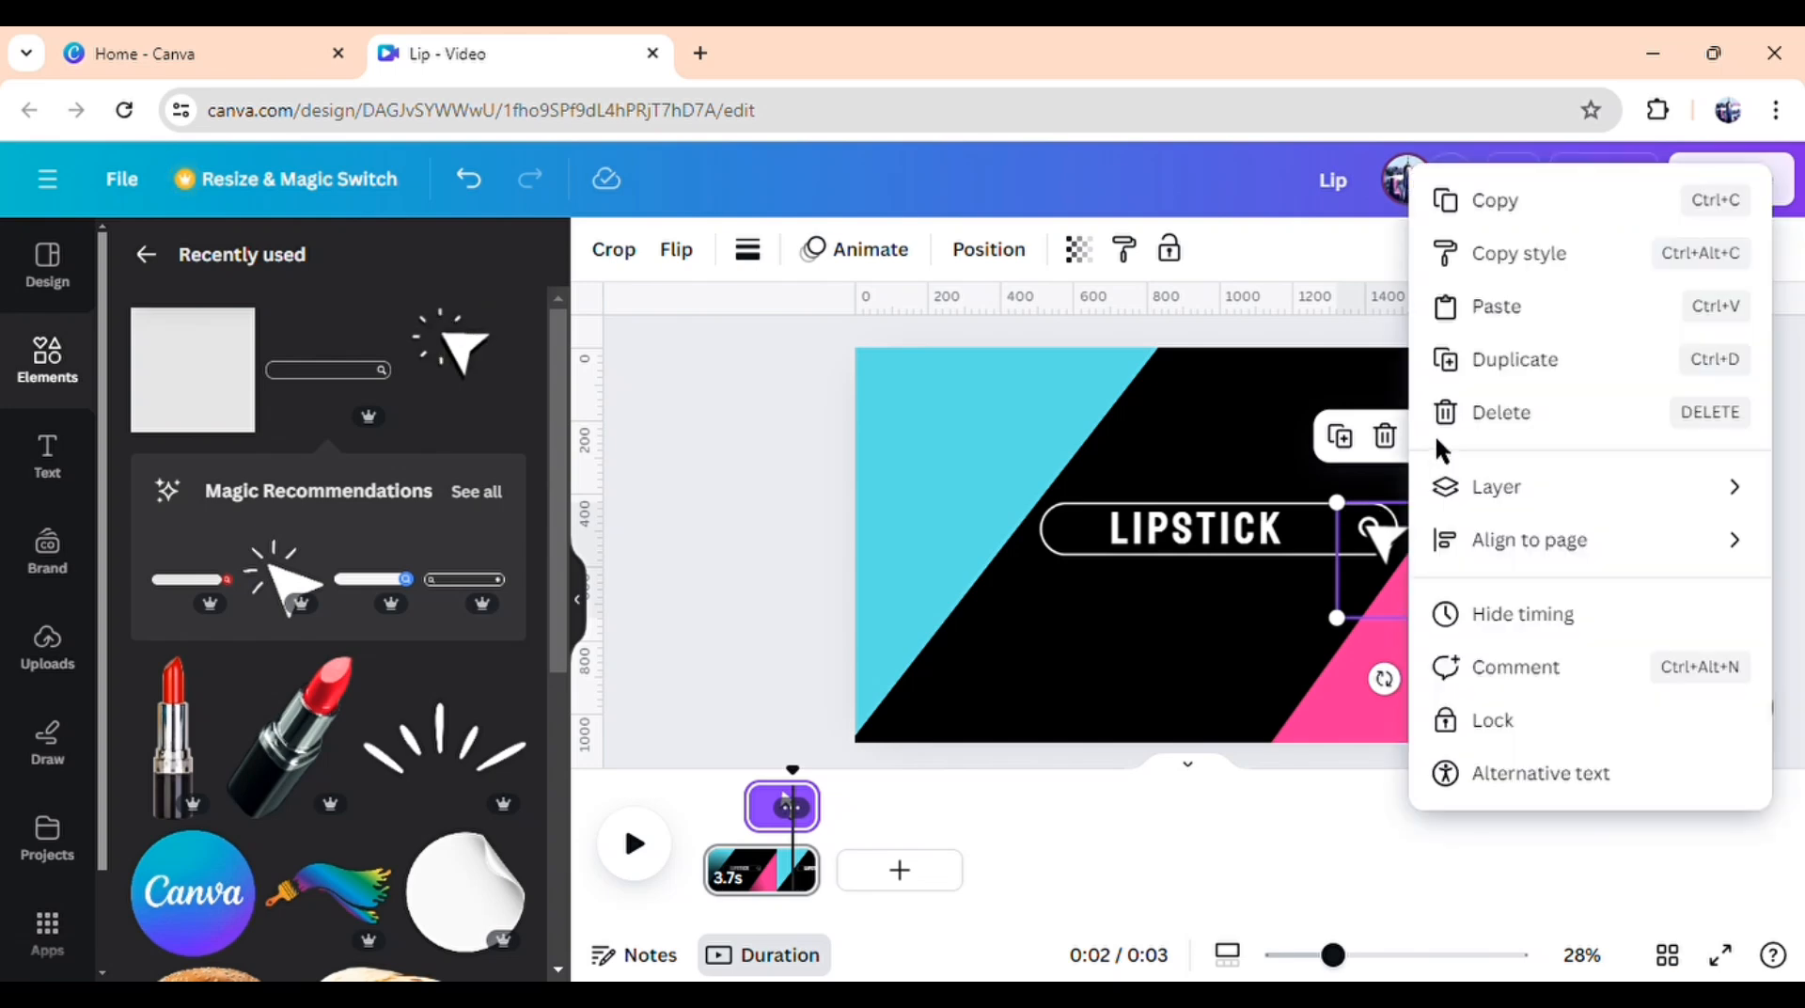
pyautogui.click(1500, 616)
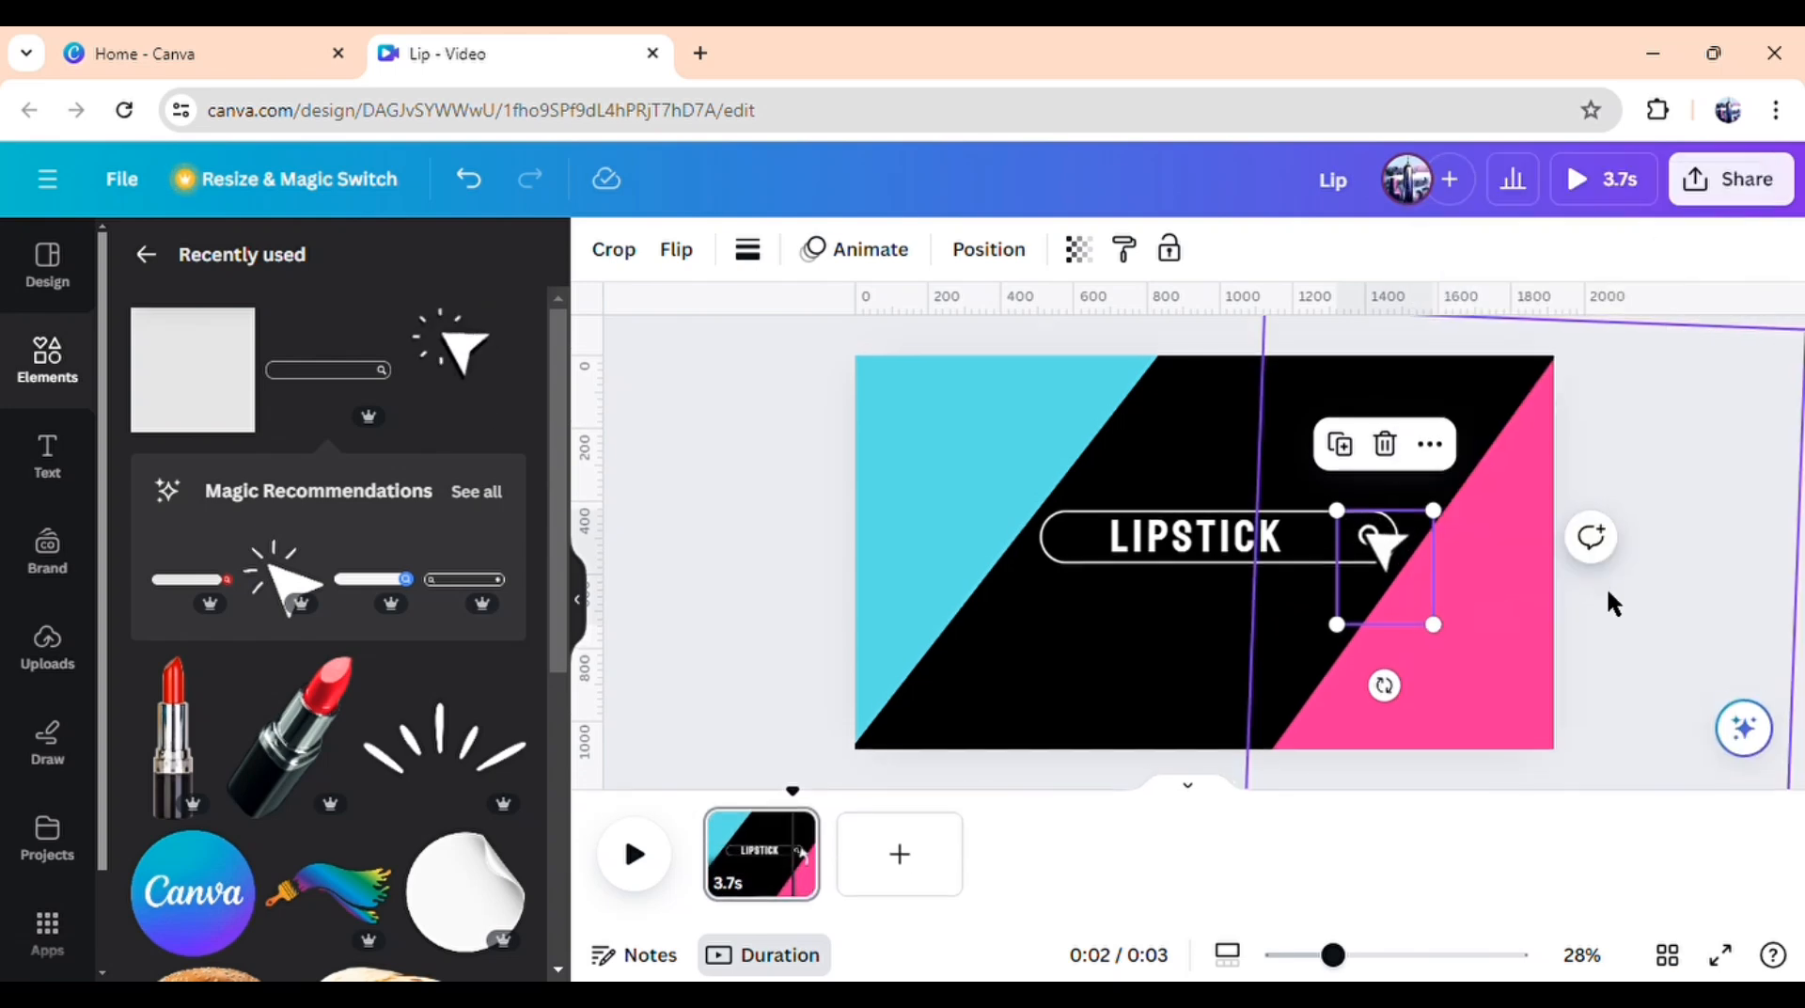
pyautogui.click(1699, 587)
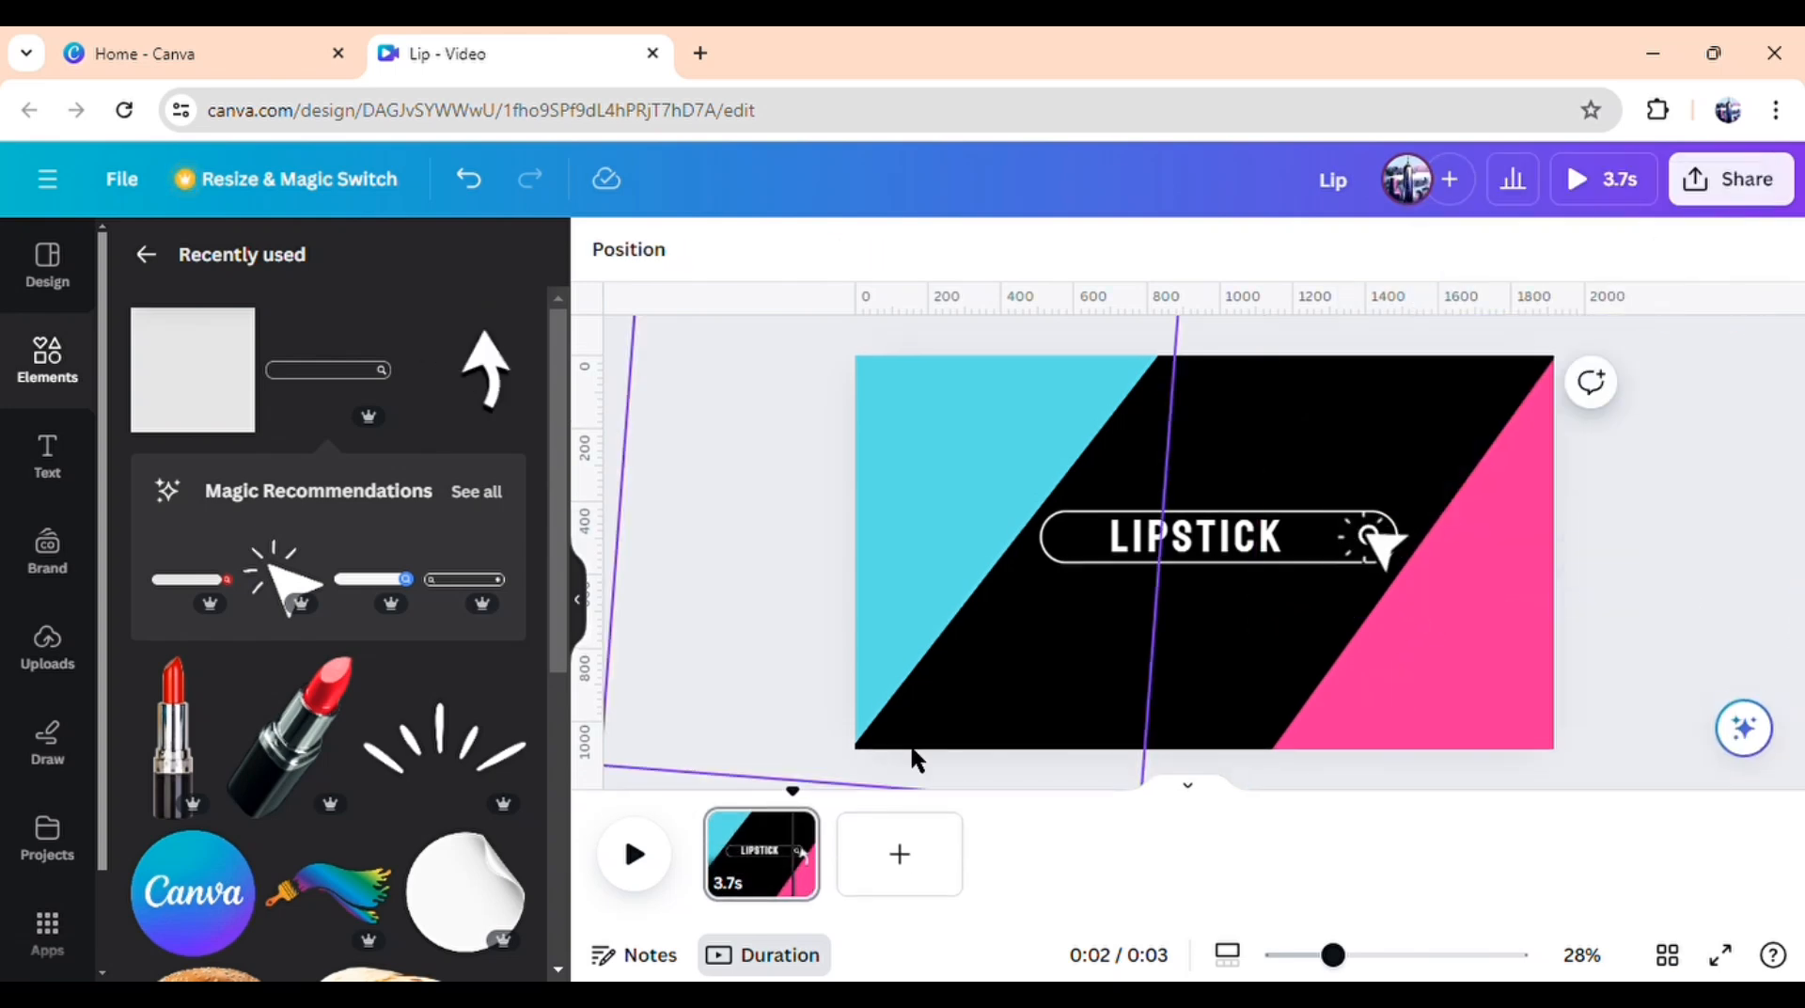
# Duplicate the page and move the copy's turquoise shape off the upper-left corner, pink shape off the lower-right and arrow cursor off the upper-right
pyautogui.click(795, 831)
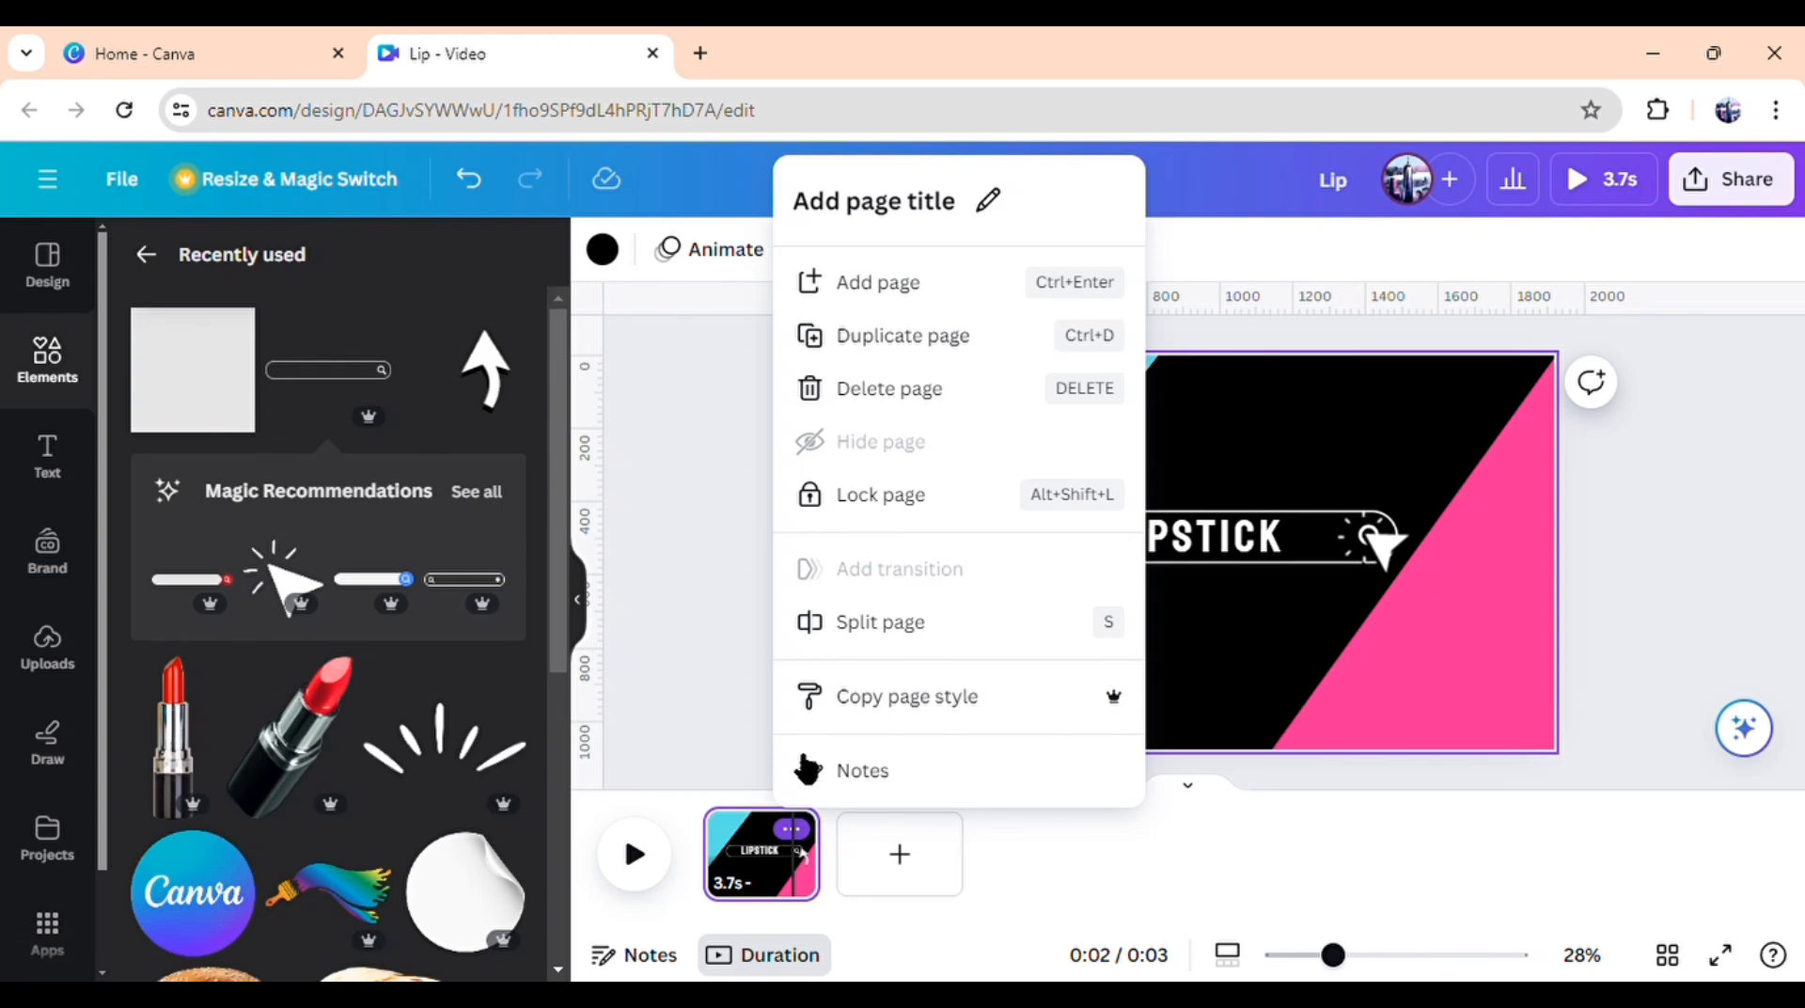
pyautogui.click(917, 339)
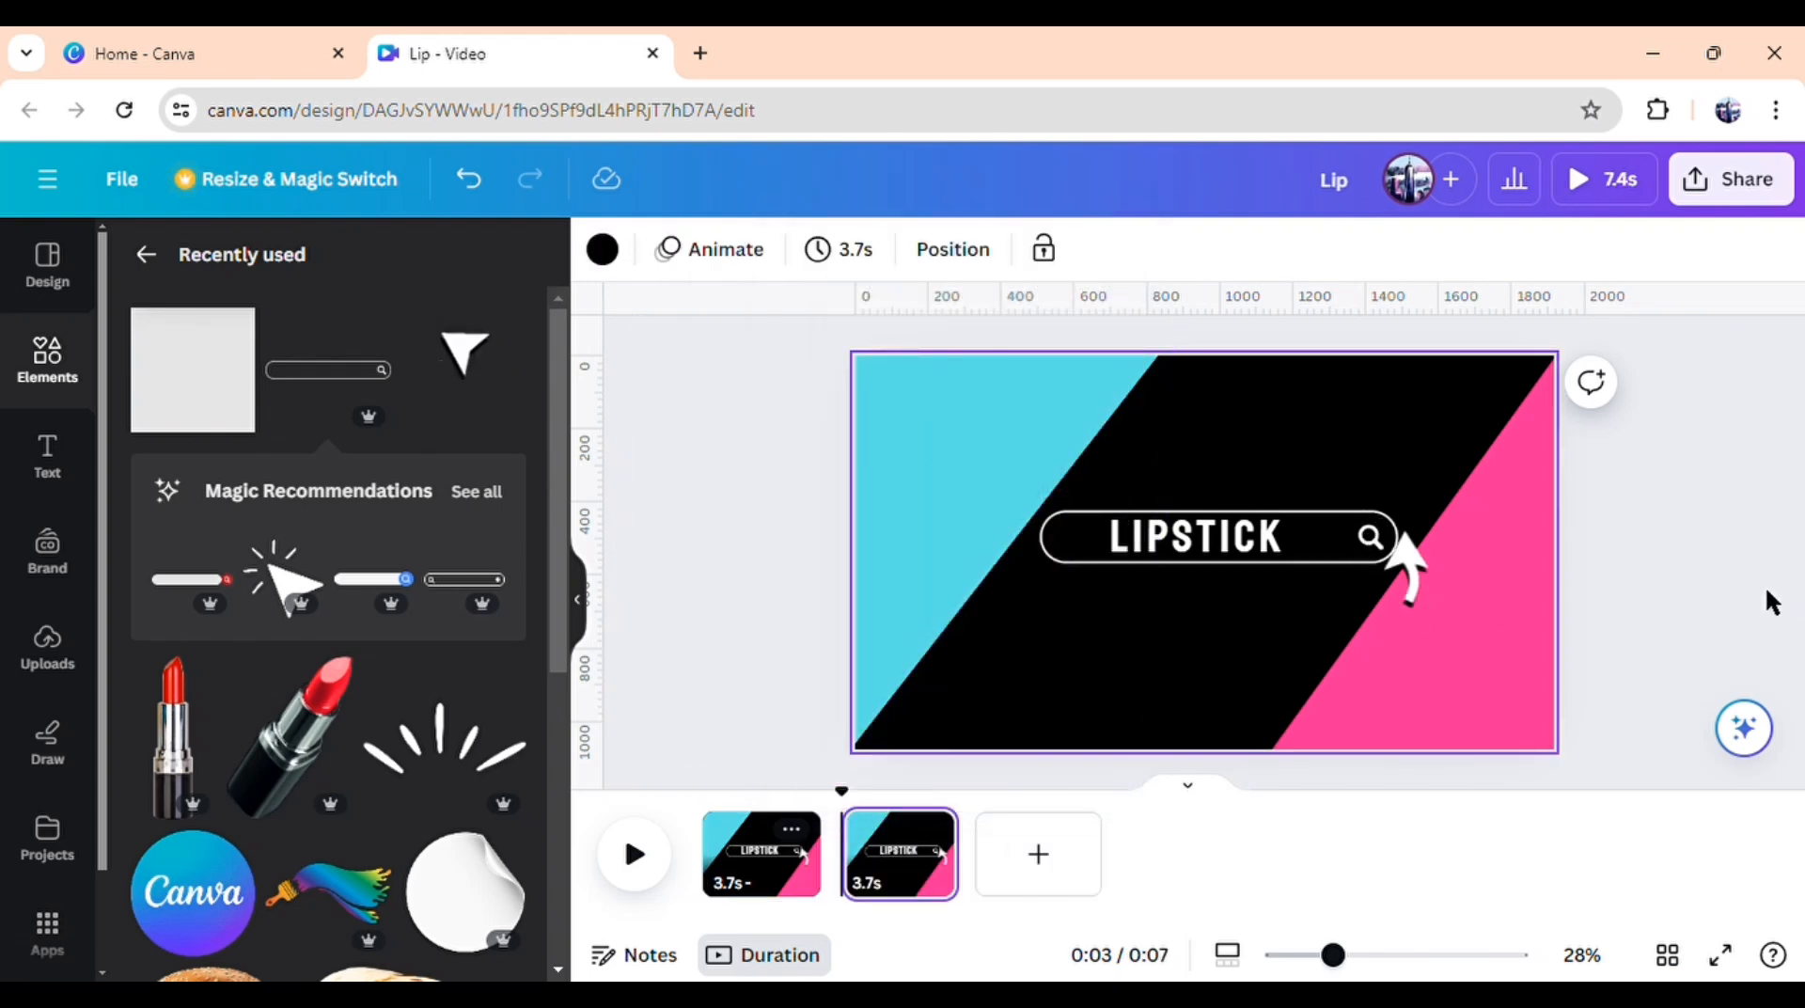
pyautogui.click(947, 508)
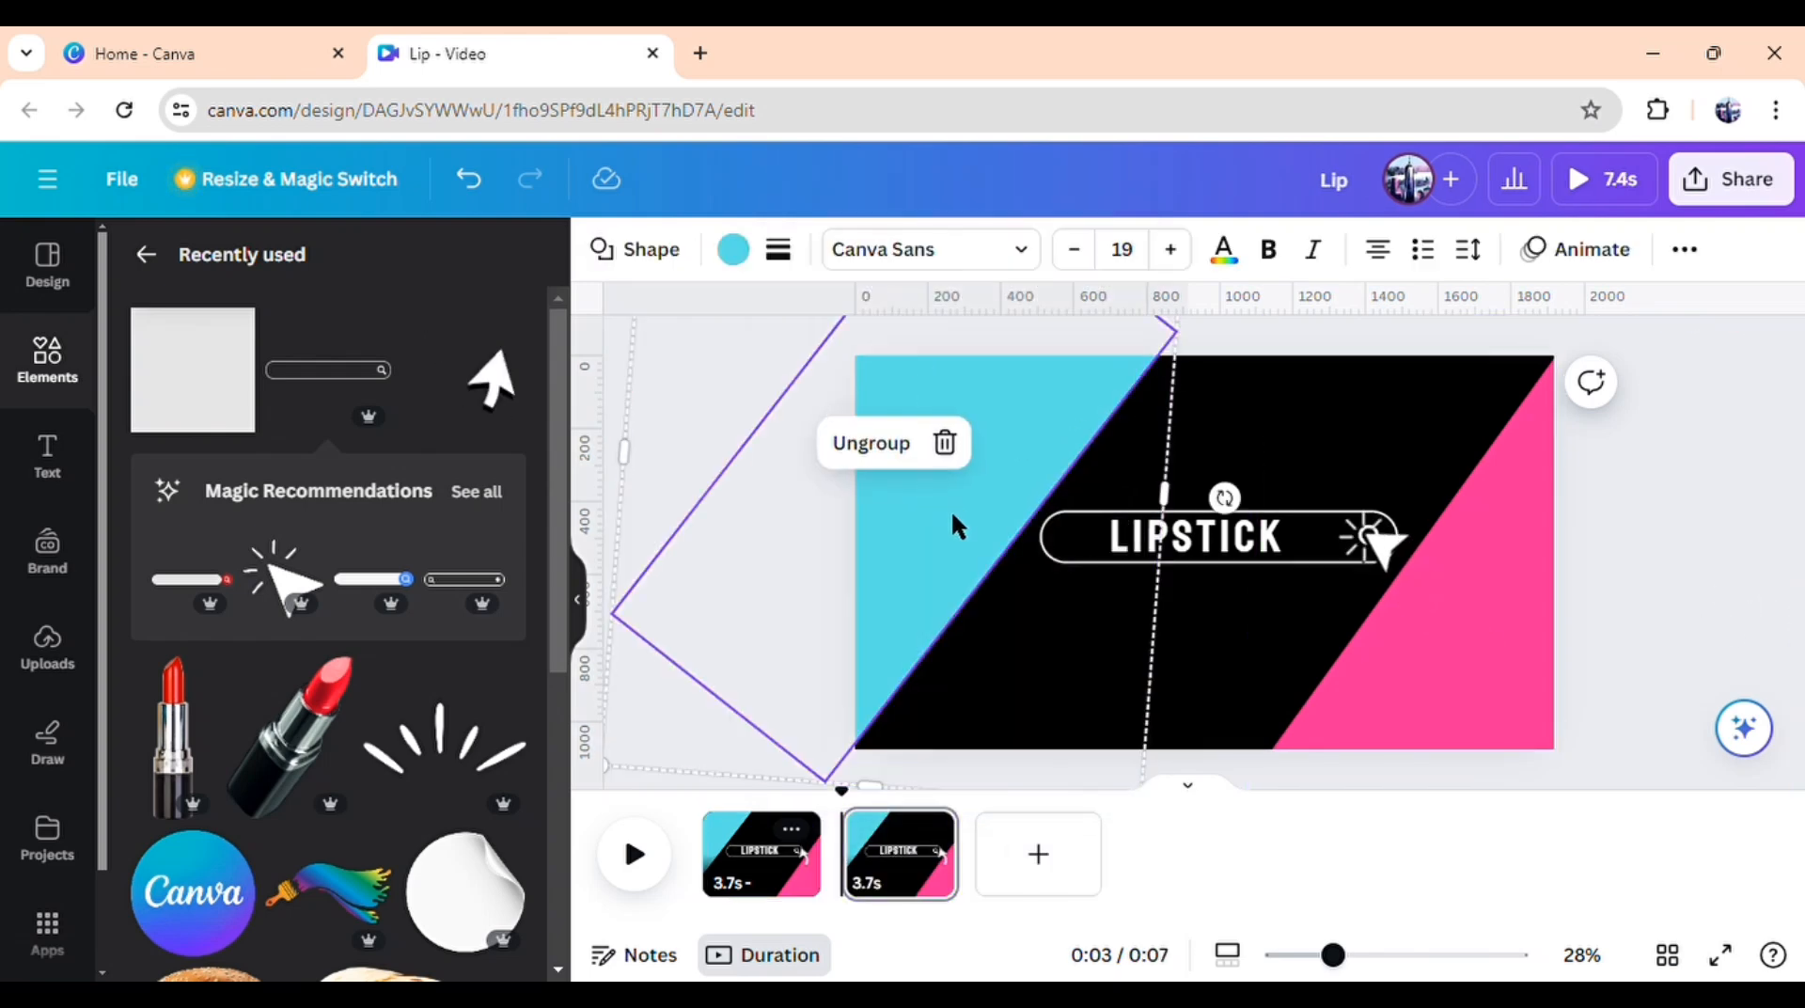
pyautogui.moveTo(942, 495); pyautogui.dragTo(778, 250)
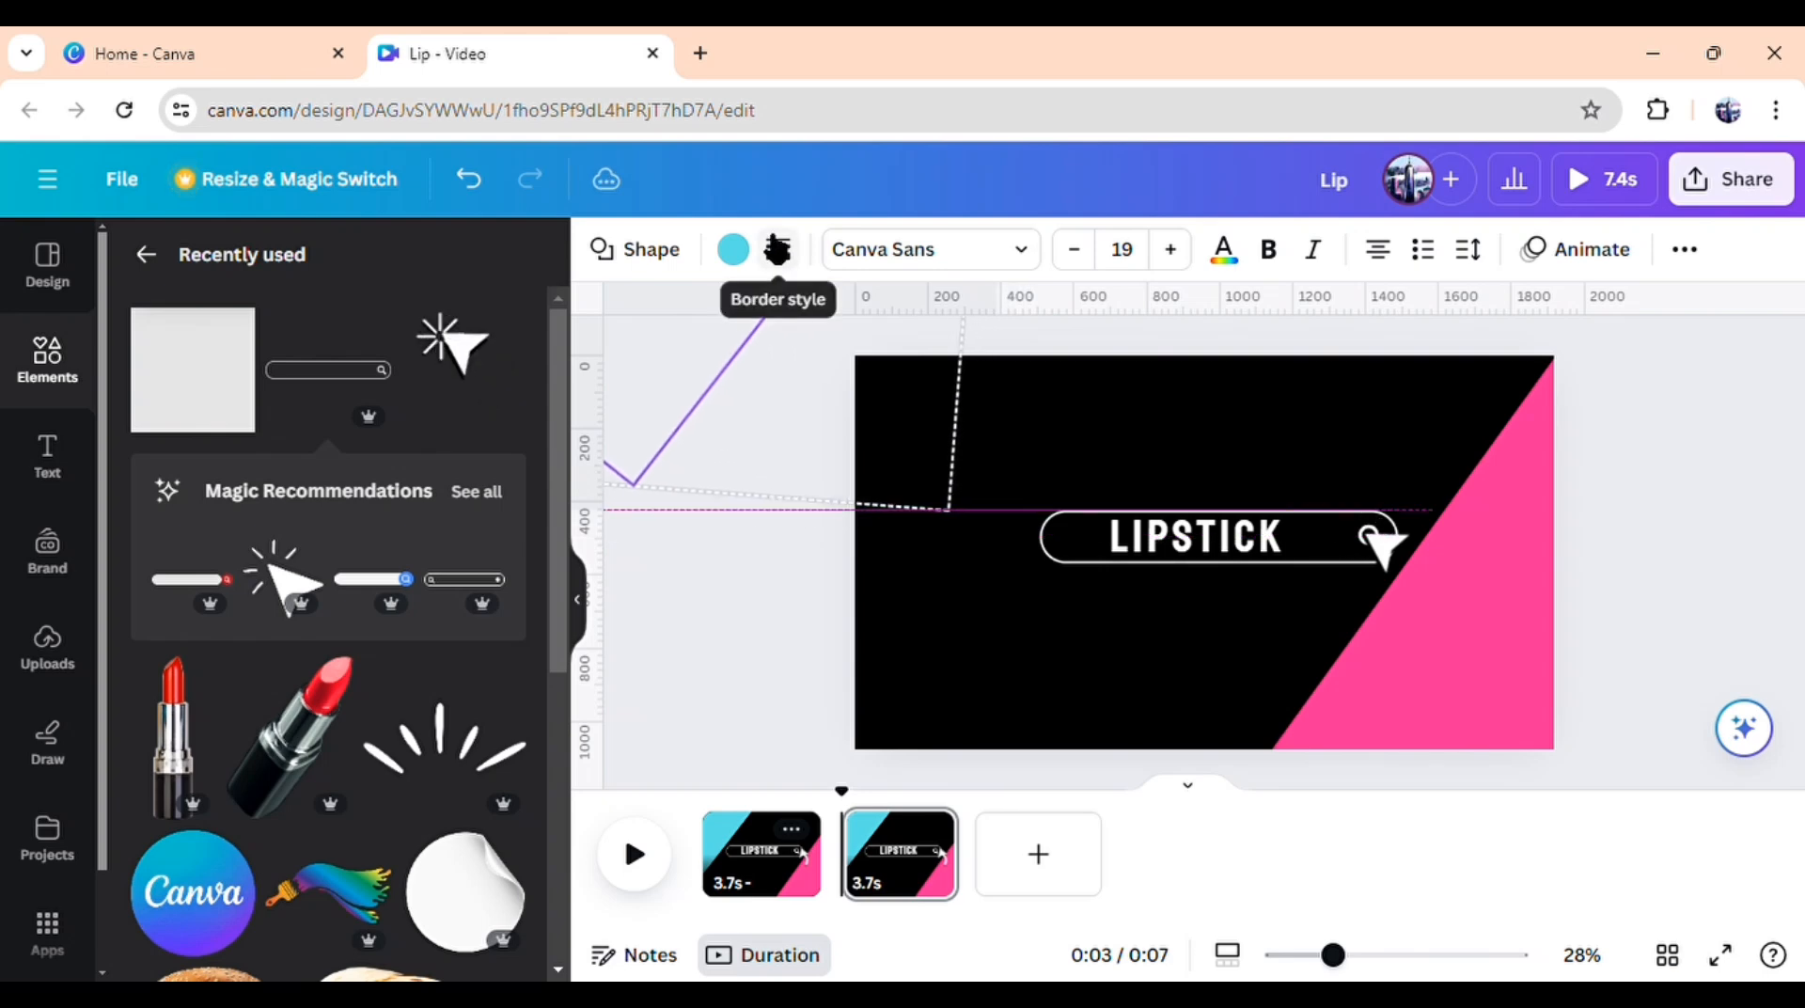
pyautogui.click(1439, 628)
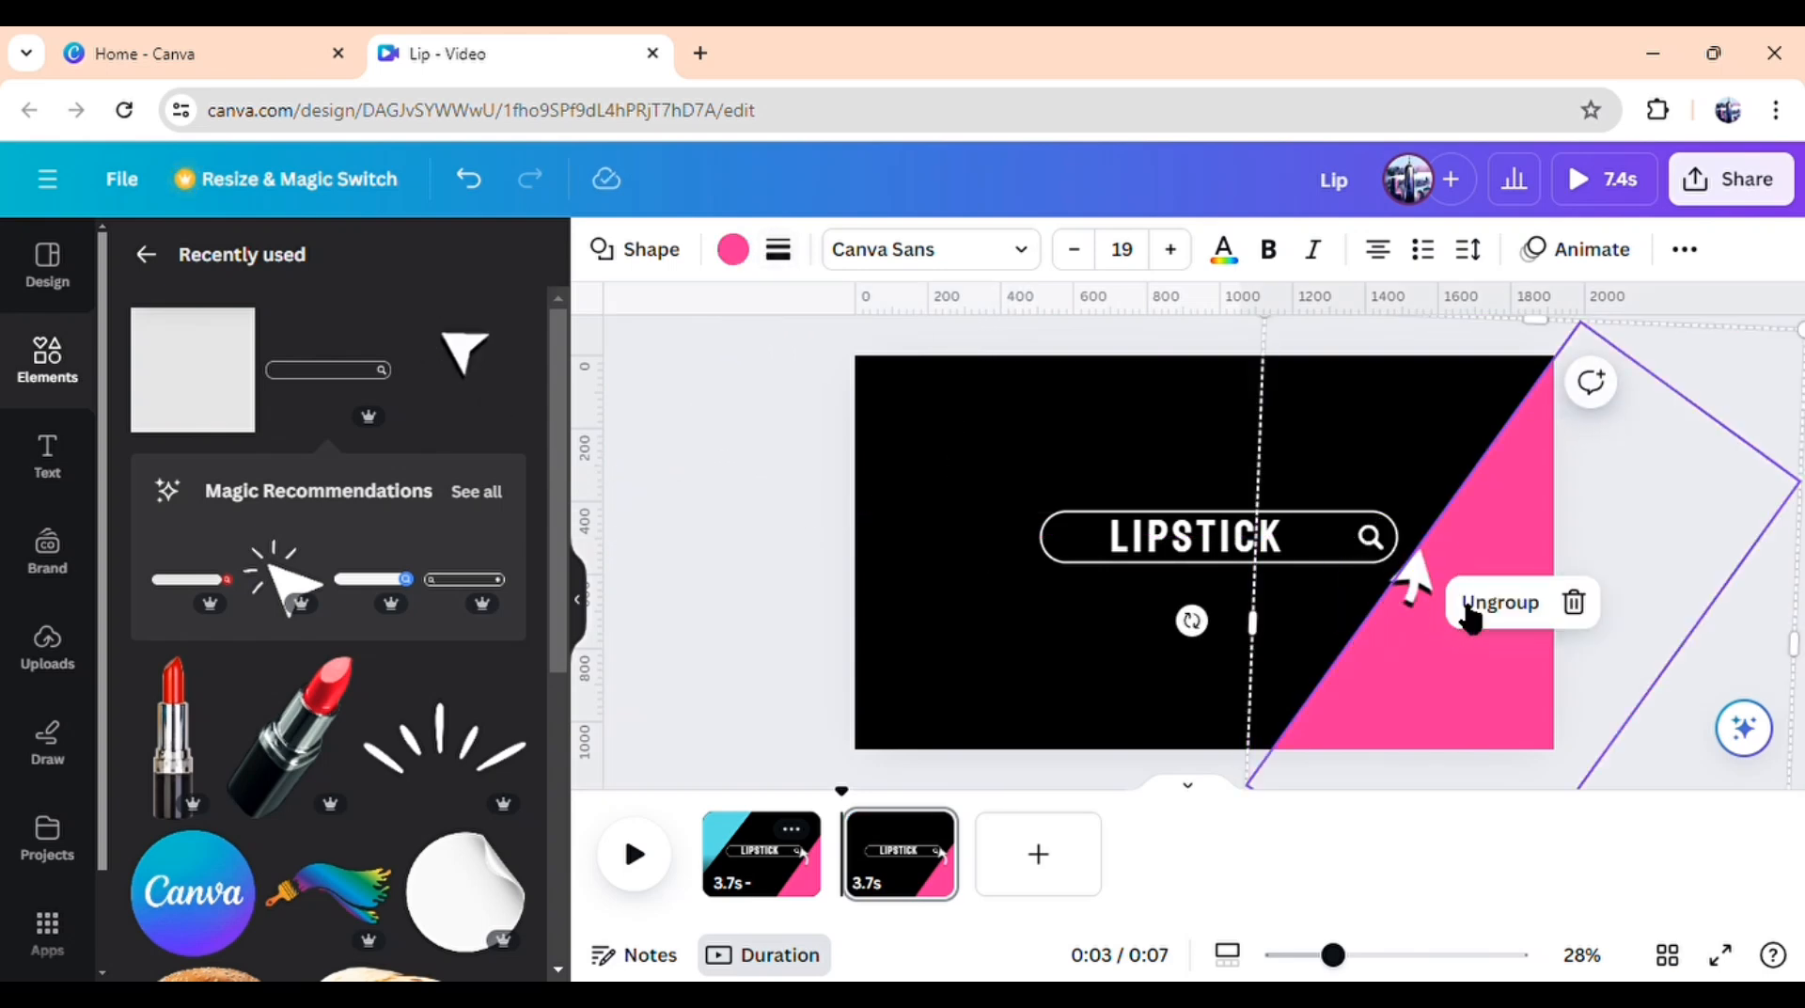
pyautogui.moveTo(1500, 507); pyautogui.dragTo(1696, 717)
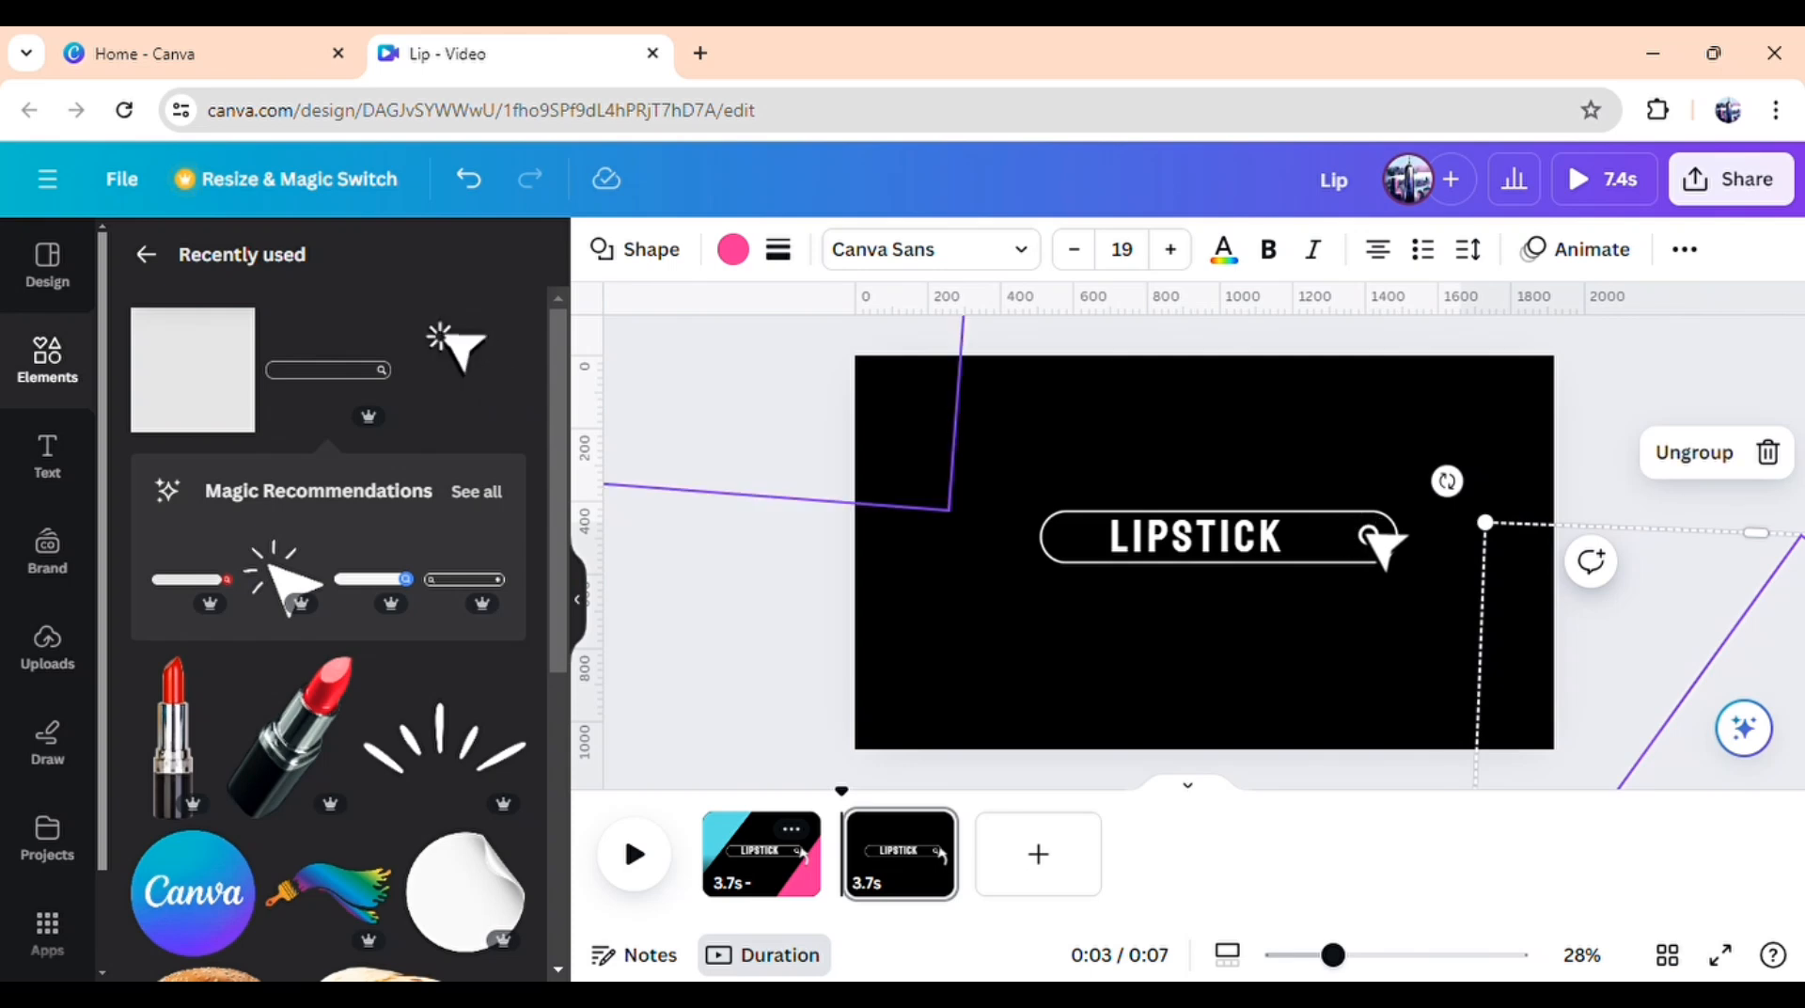
pyautogui.click(1704, 373)
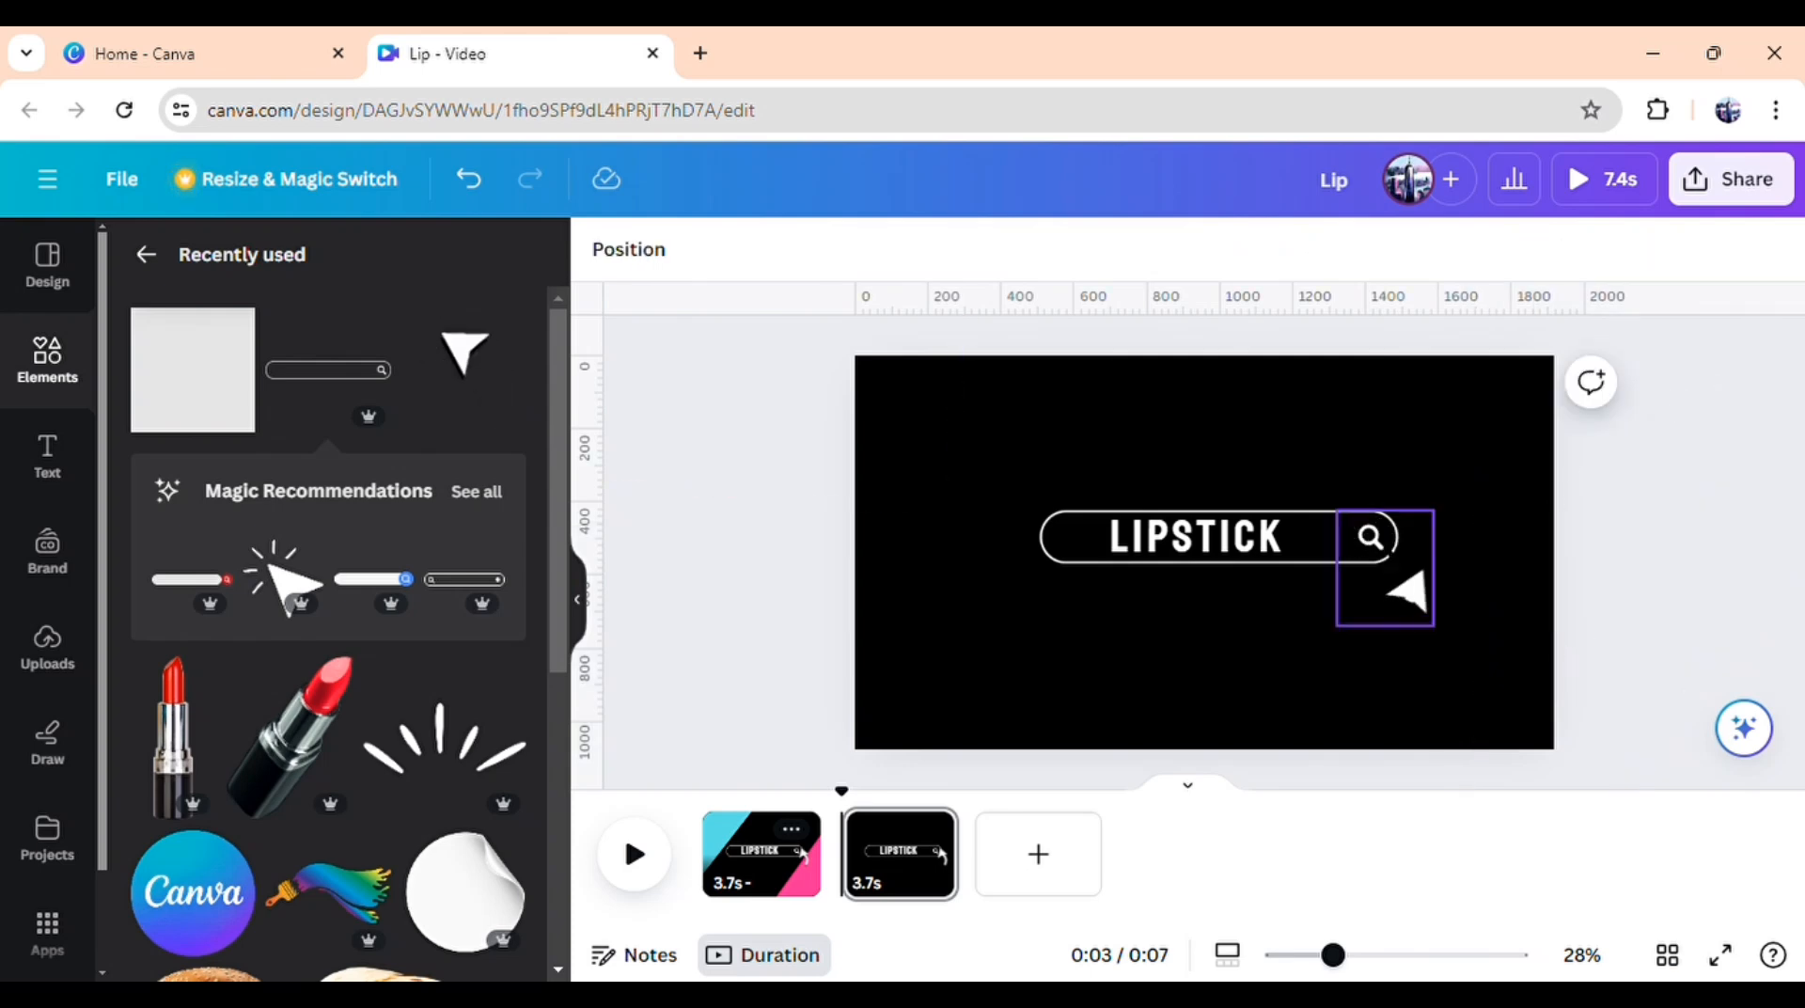
pyautogui.click(1429, 571)
pyautogui.moveTo(1429, 572); pyautogui.dragTo(1582, 354)
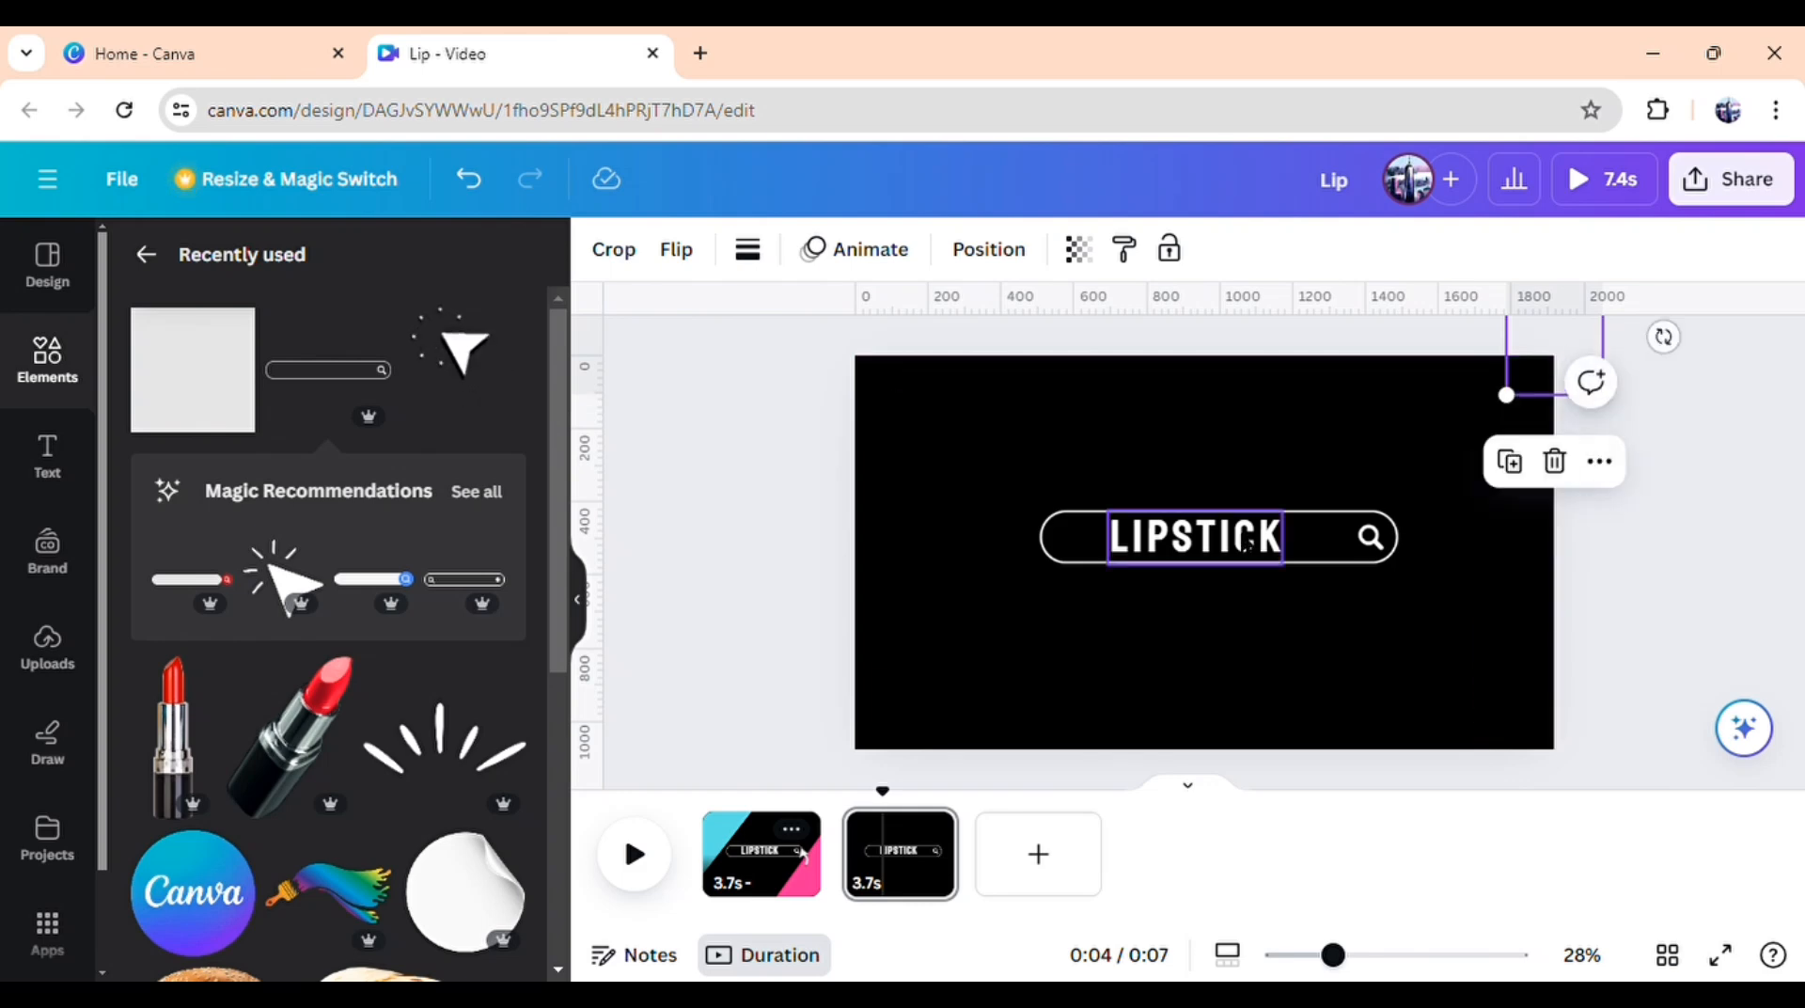
# Move the second page's search bar straight down to the bottom edge and recolor it black
pyautogui.click(1327, 561)
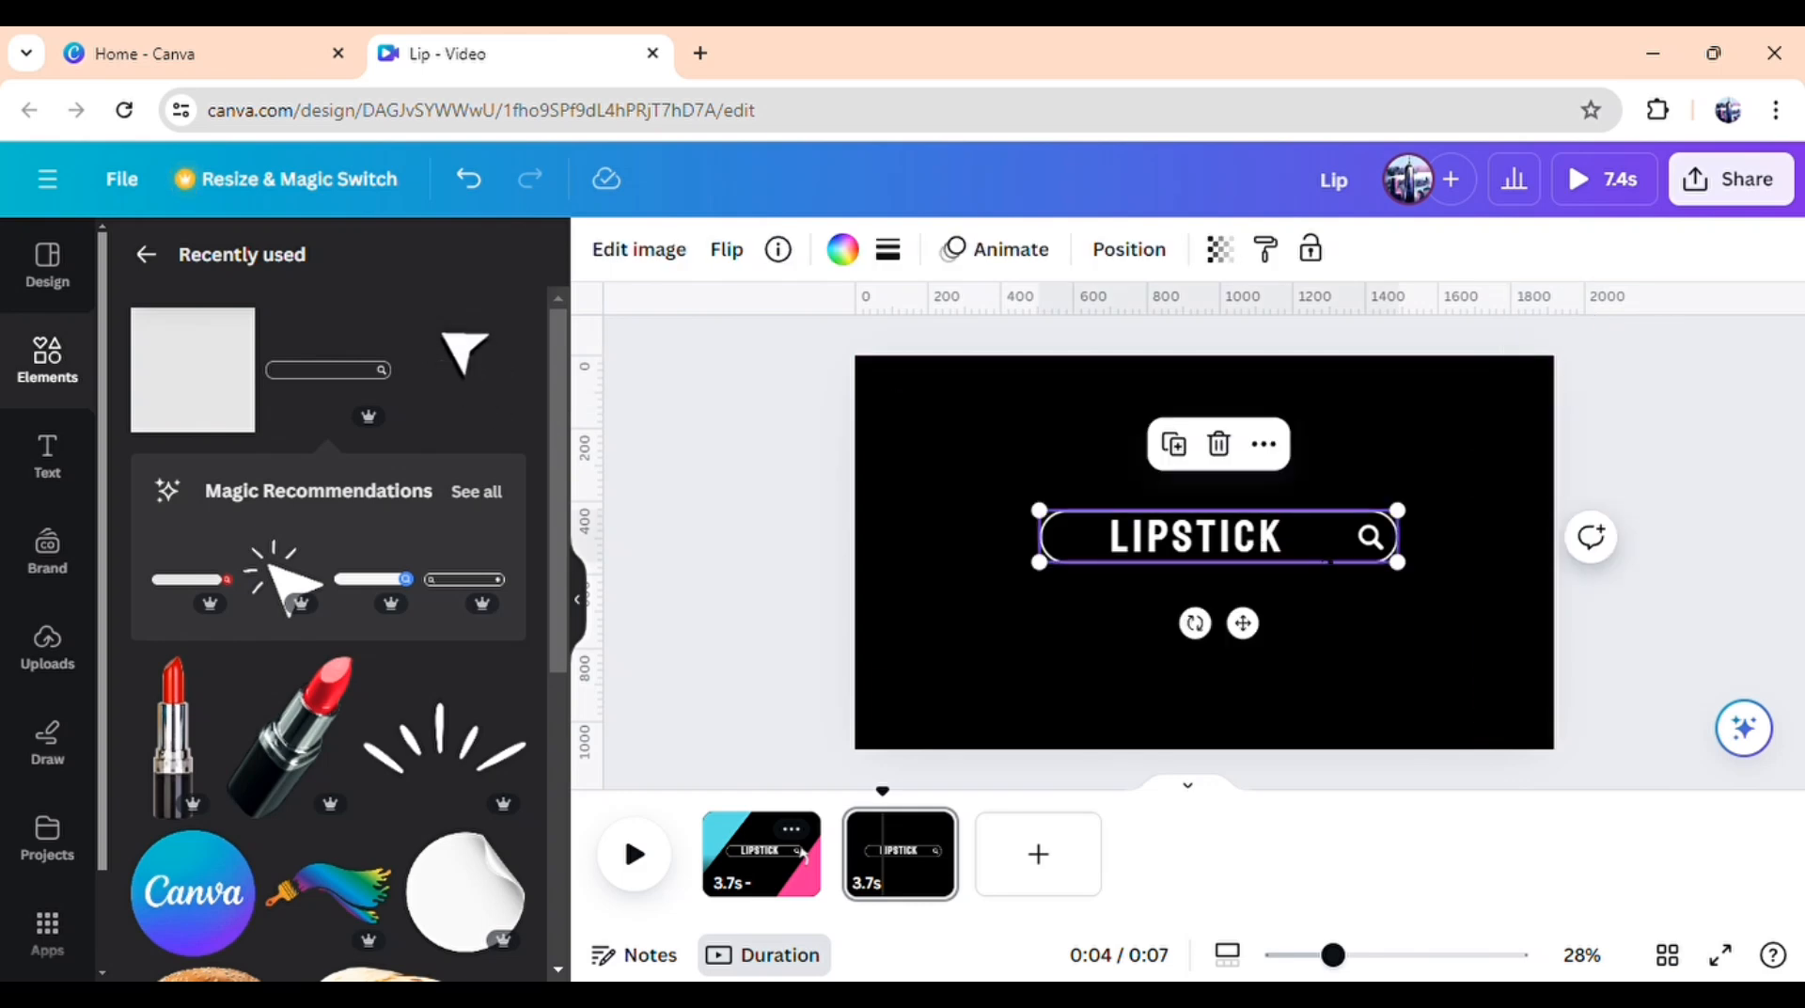
pyautogui.moveTo(1326, 561); pyautogui.dragTo(1335, 786)
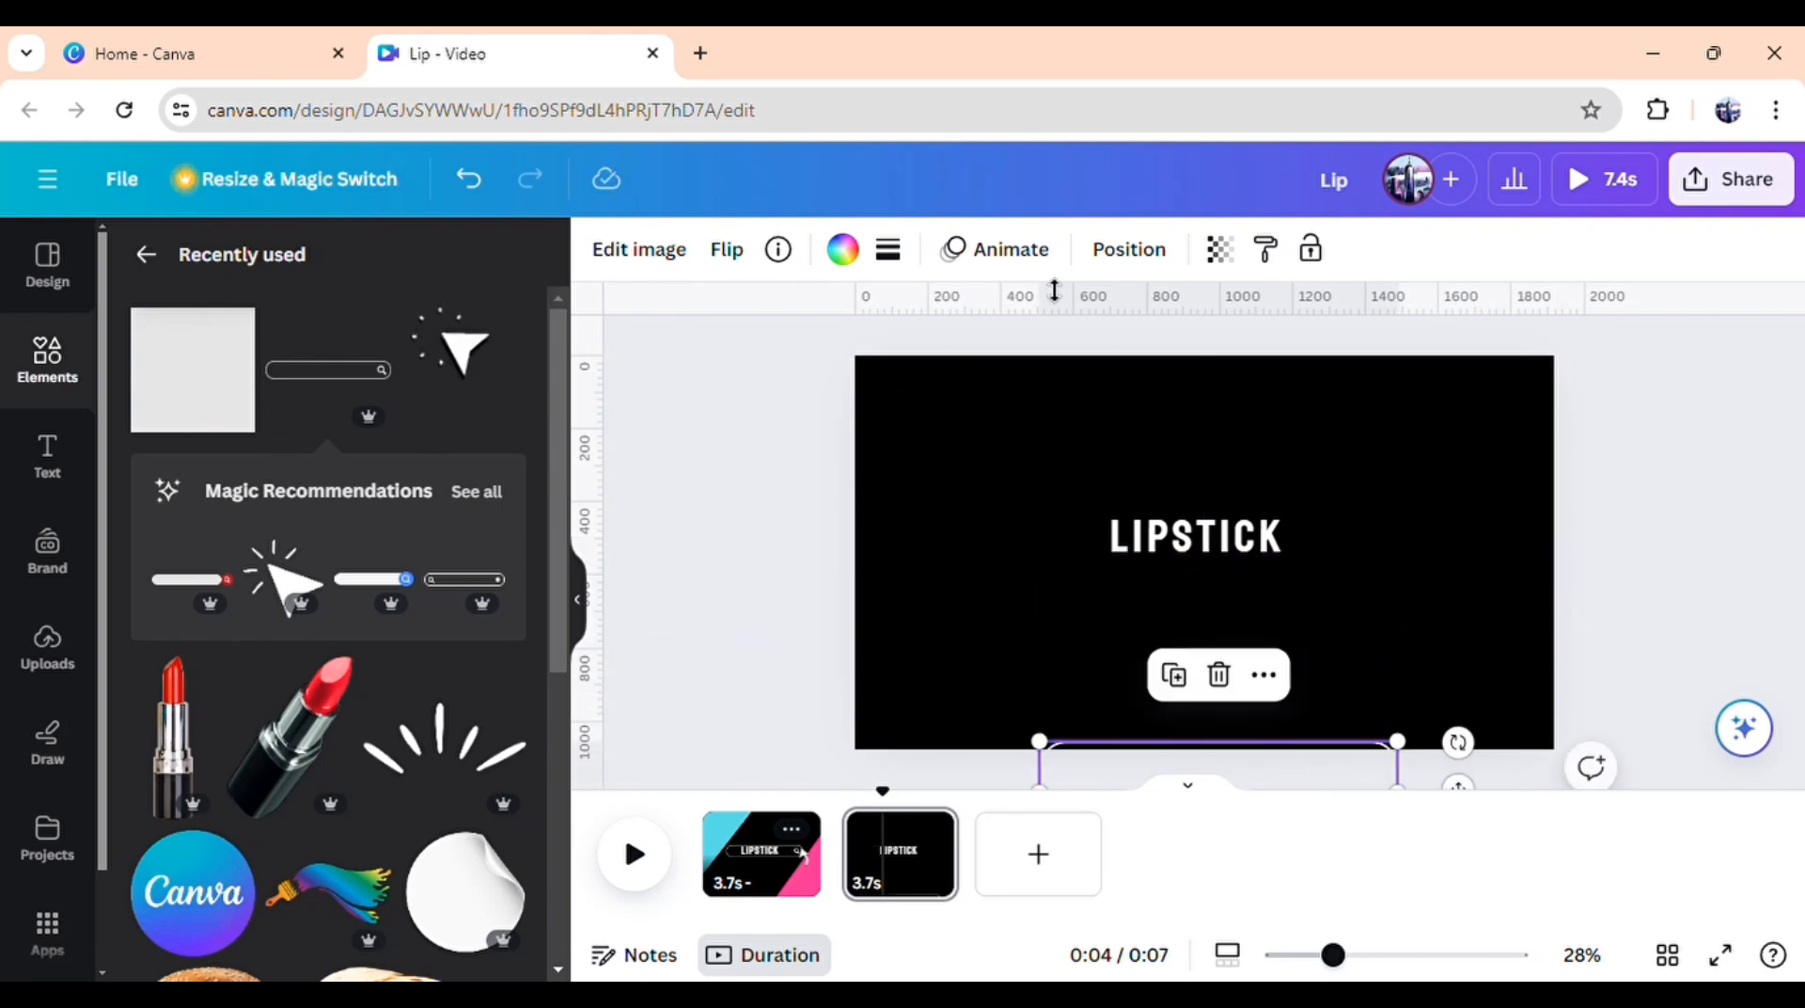
pyautogui.click(844, 253)
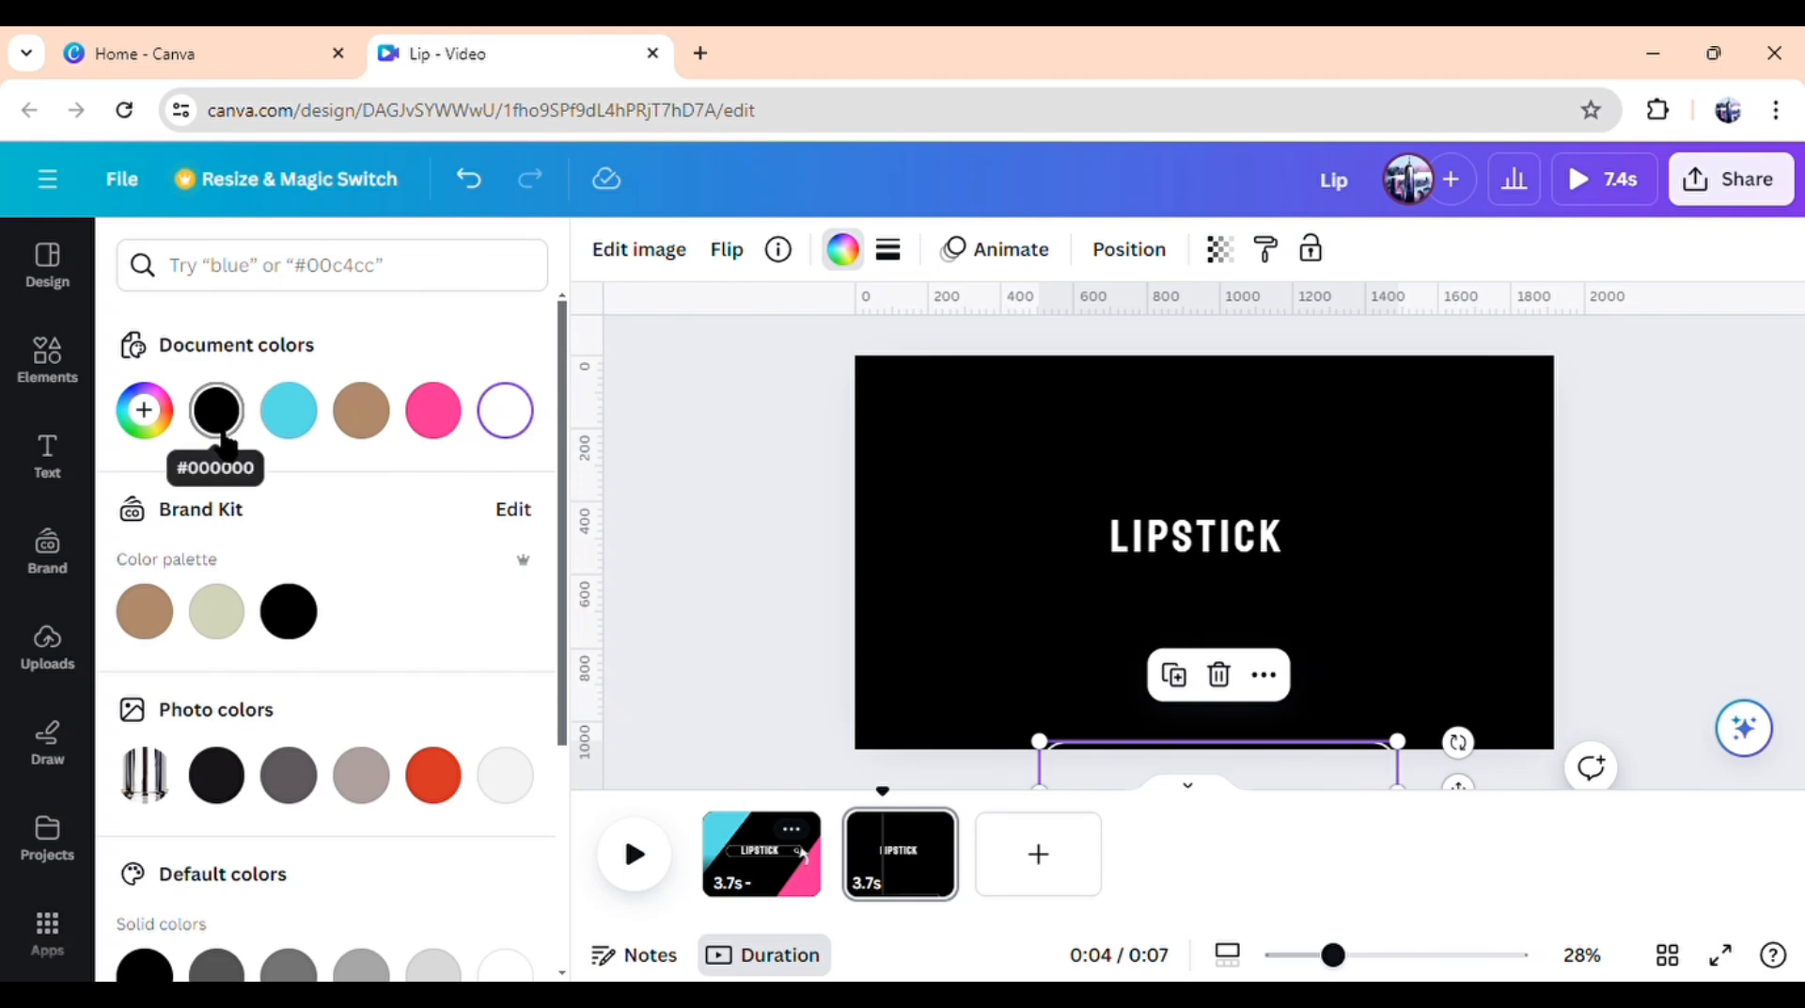
pyautogui.click(289, 611)
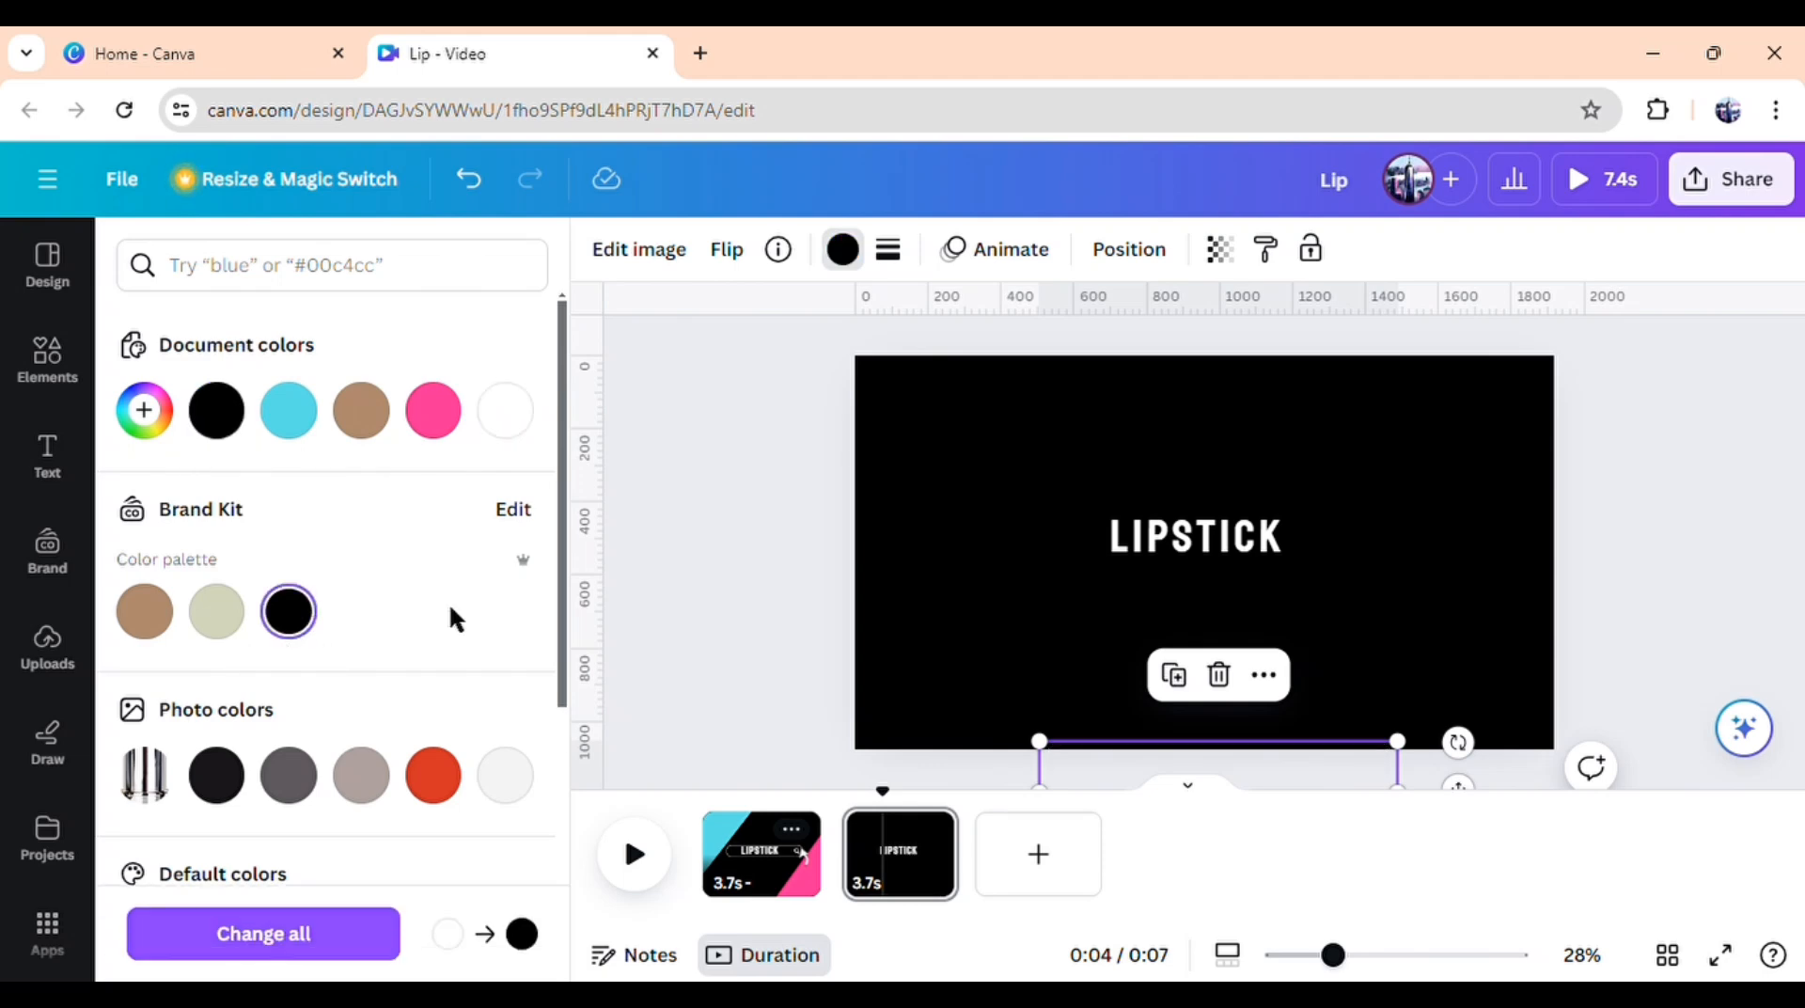
pyautogui.click(644, 654)
# Enlarge the second page's LIPSTICK text to size 196 and place it centered near the page's top edge
pyautogui.click(1194, 536)
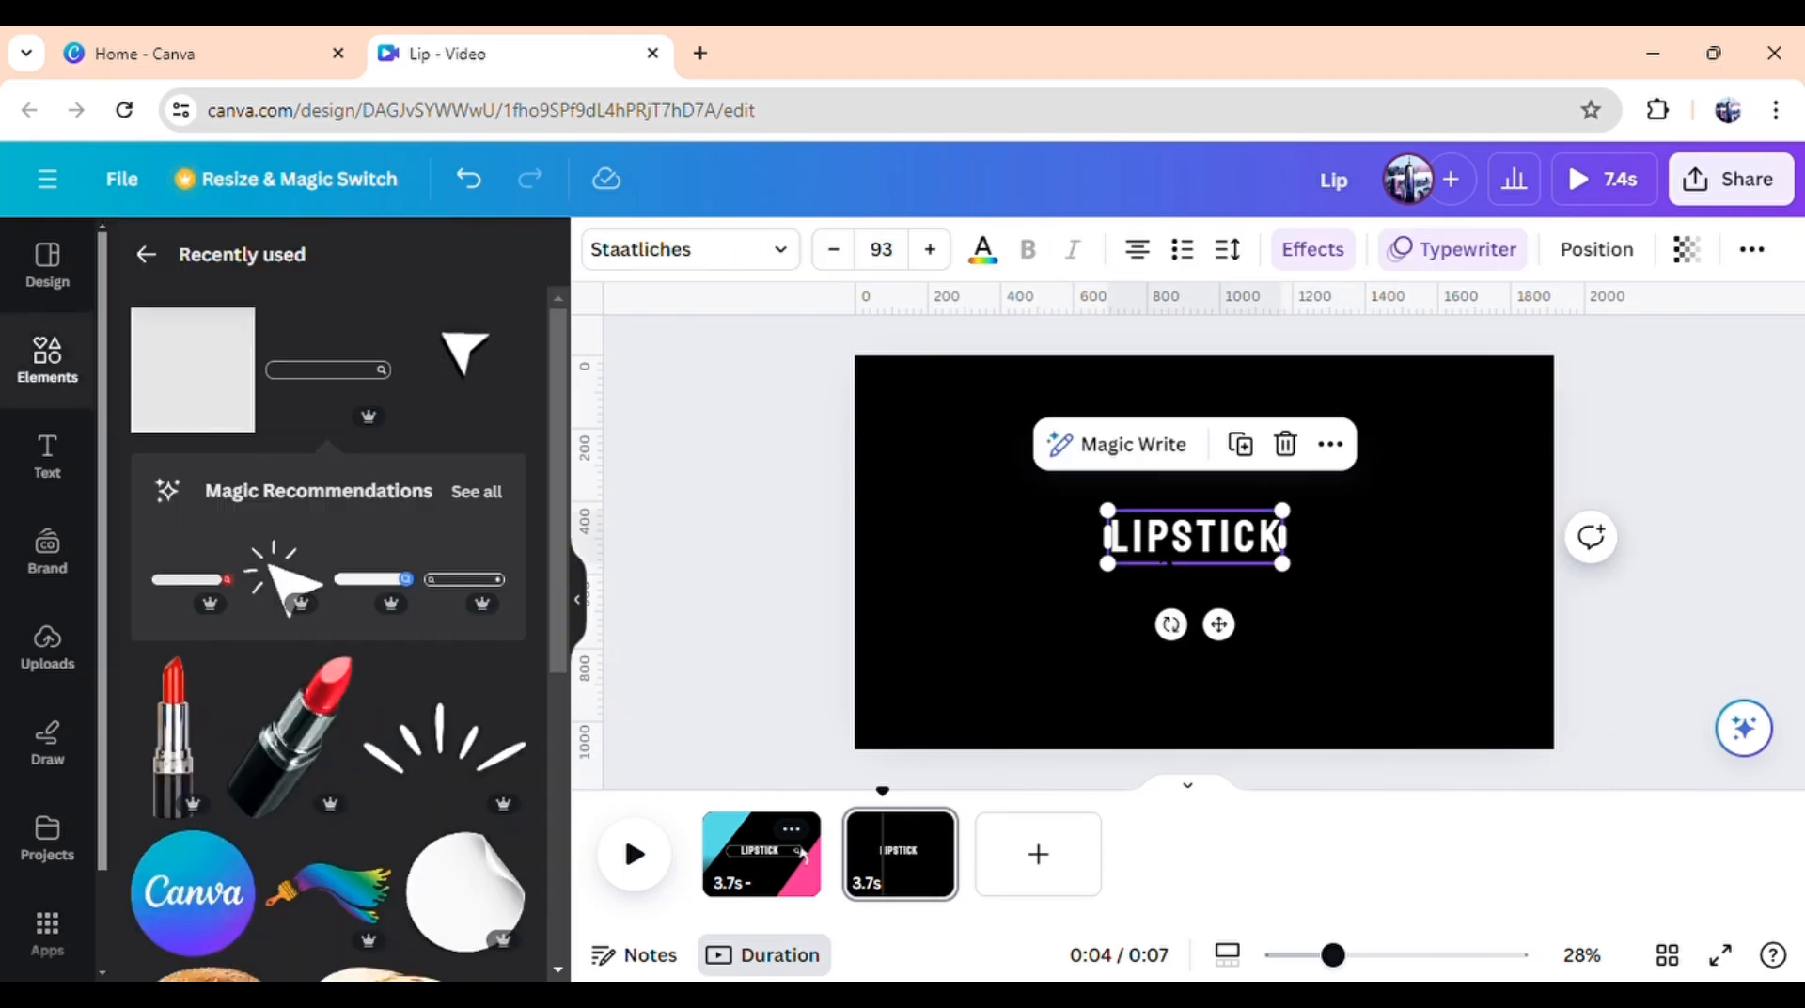
pyautogui.moveTo(1113, 517); pyautogui.dragTo(905, 495)
pyautogui.click(739, 690)
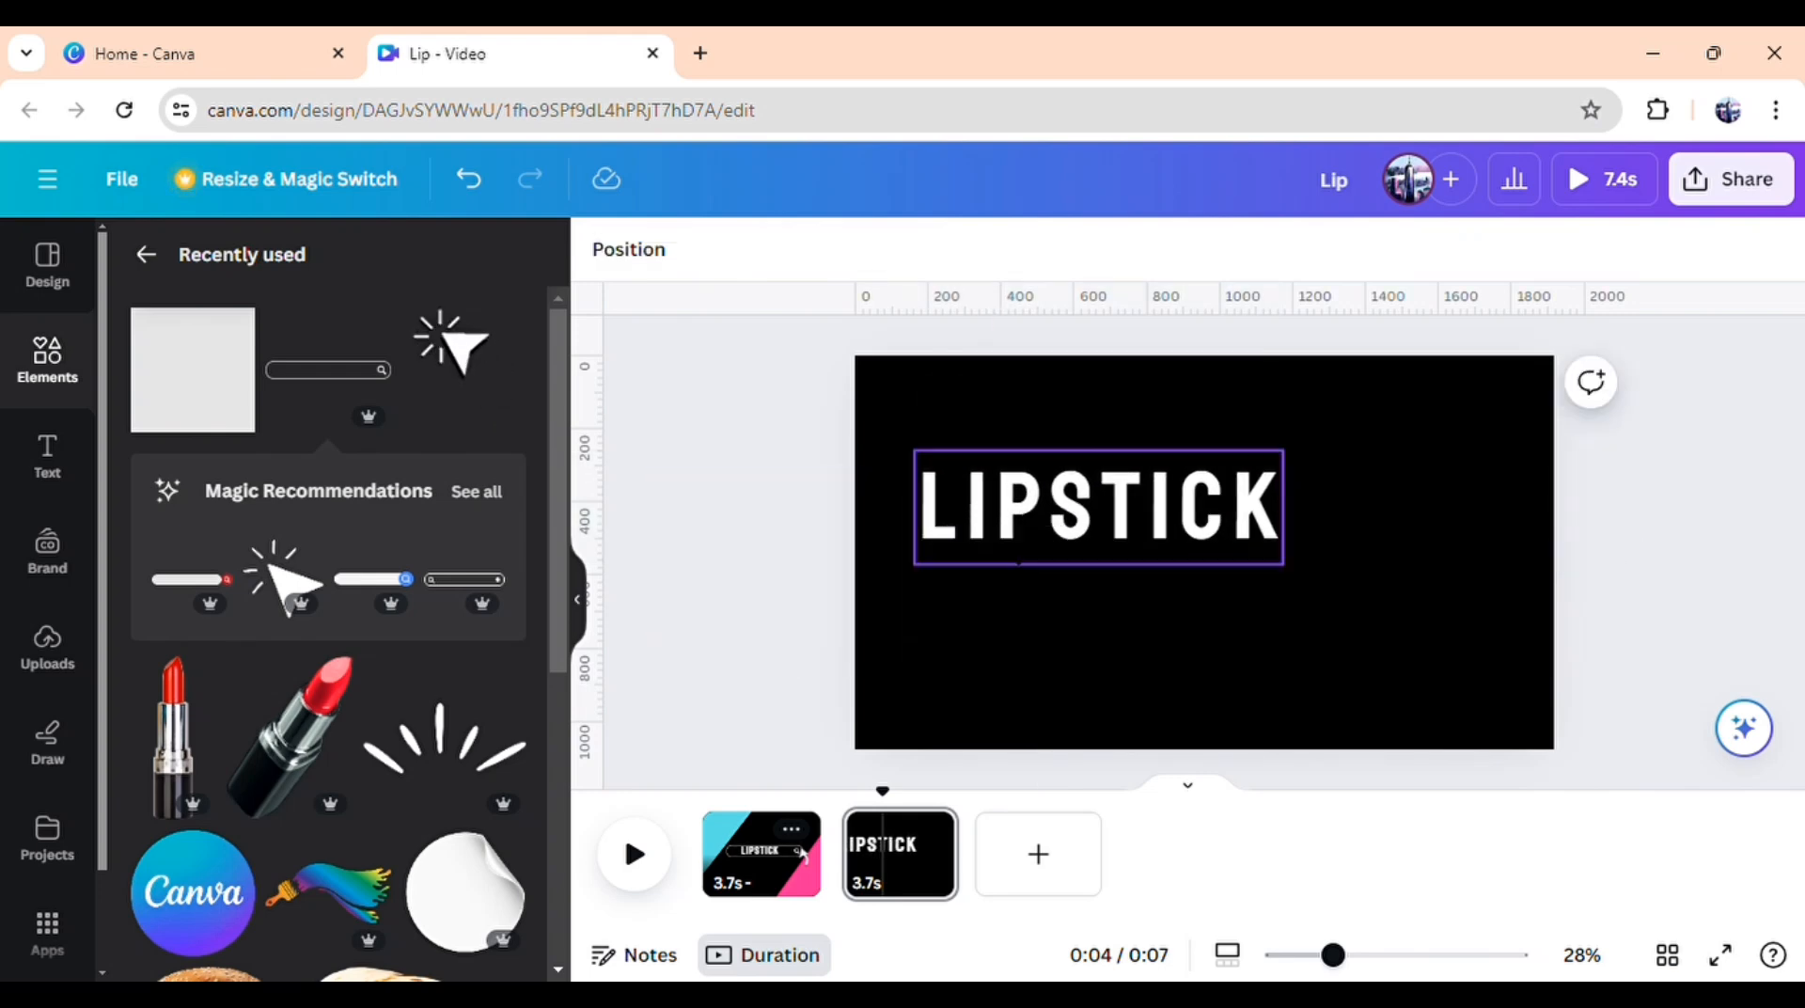
pyautogui.moveTo(1077, 526); pyautogui.dragTo(1201, 463)
# Bring the off-page turquoise circle group onto the second page, enlarging it to nearly the page height and centering the circle behind the LIPSTICK text
pyautogui.click(1617, 263)
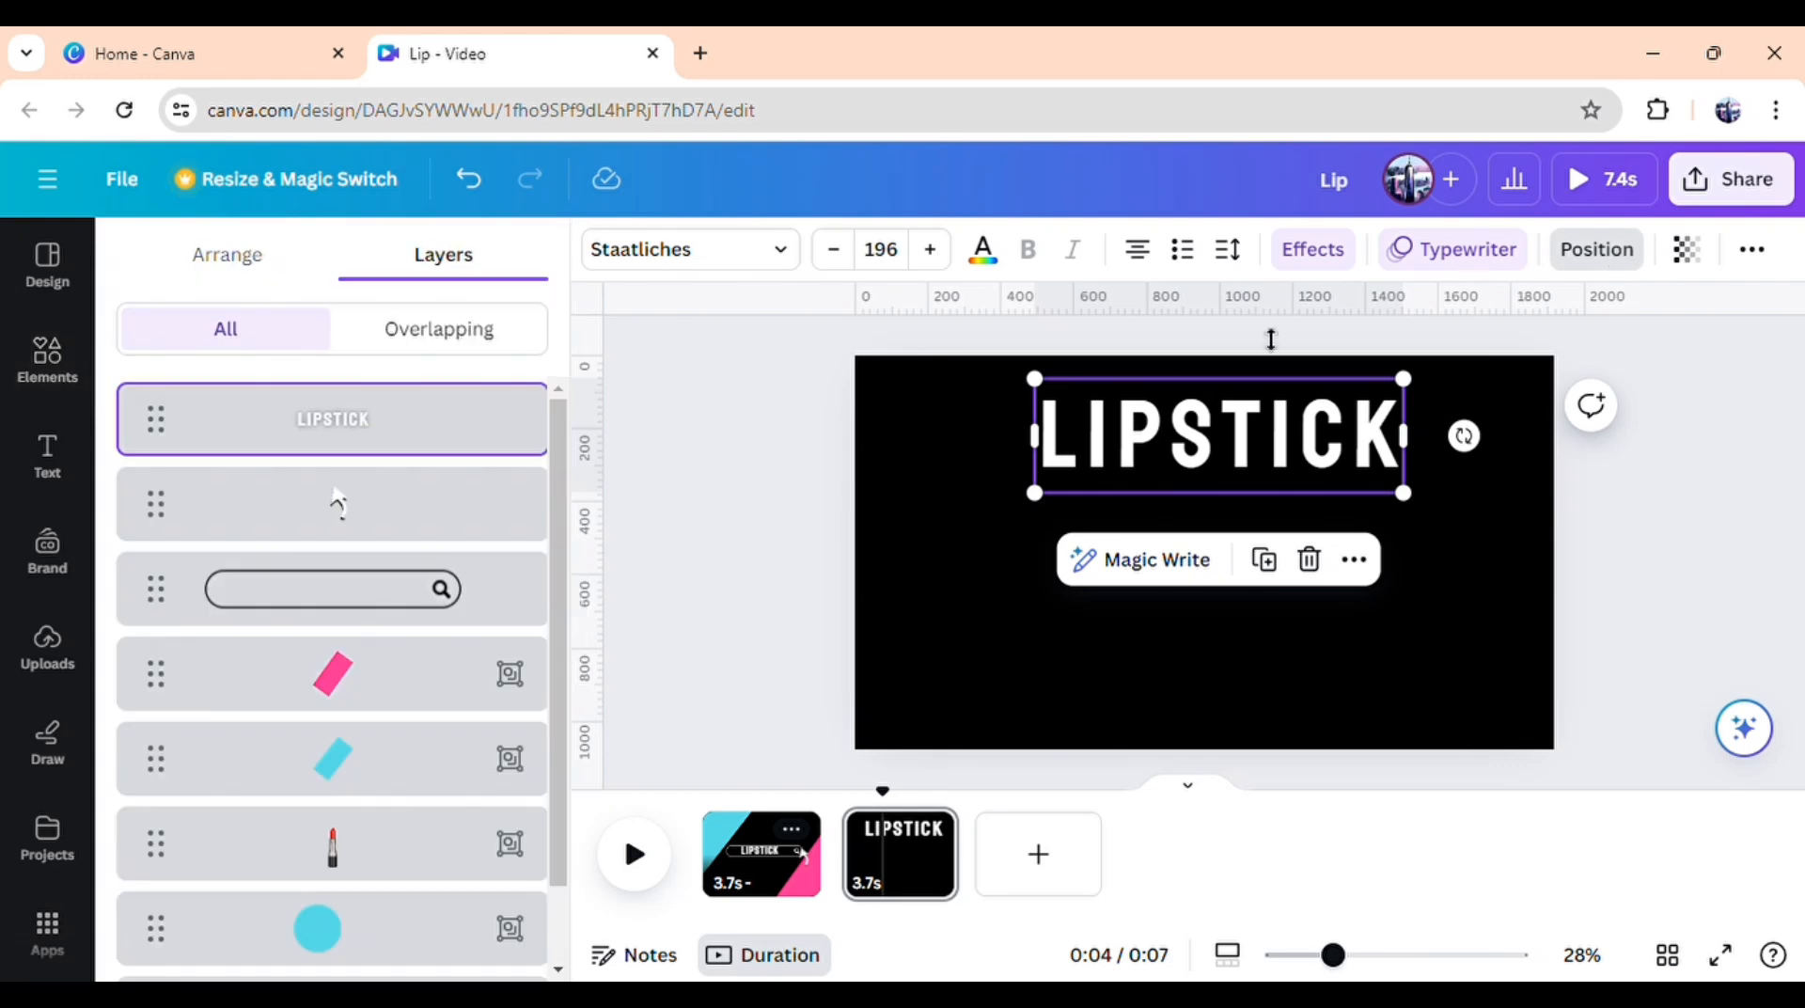
pyautogui.click(355, 937)
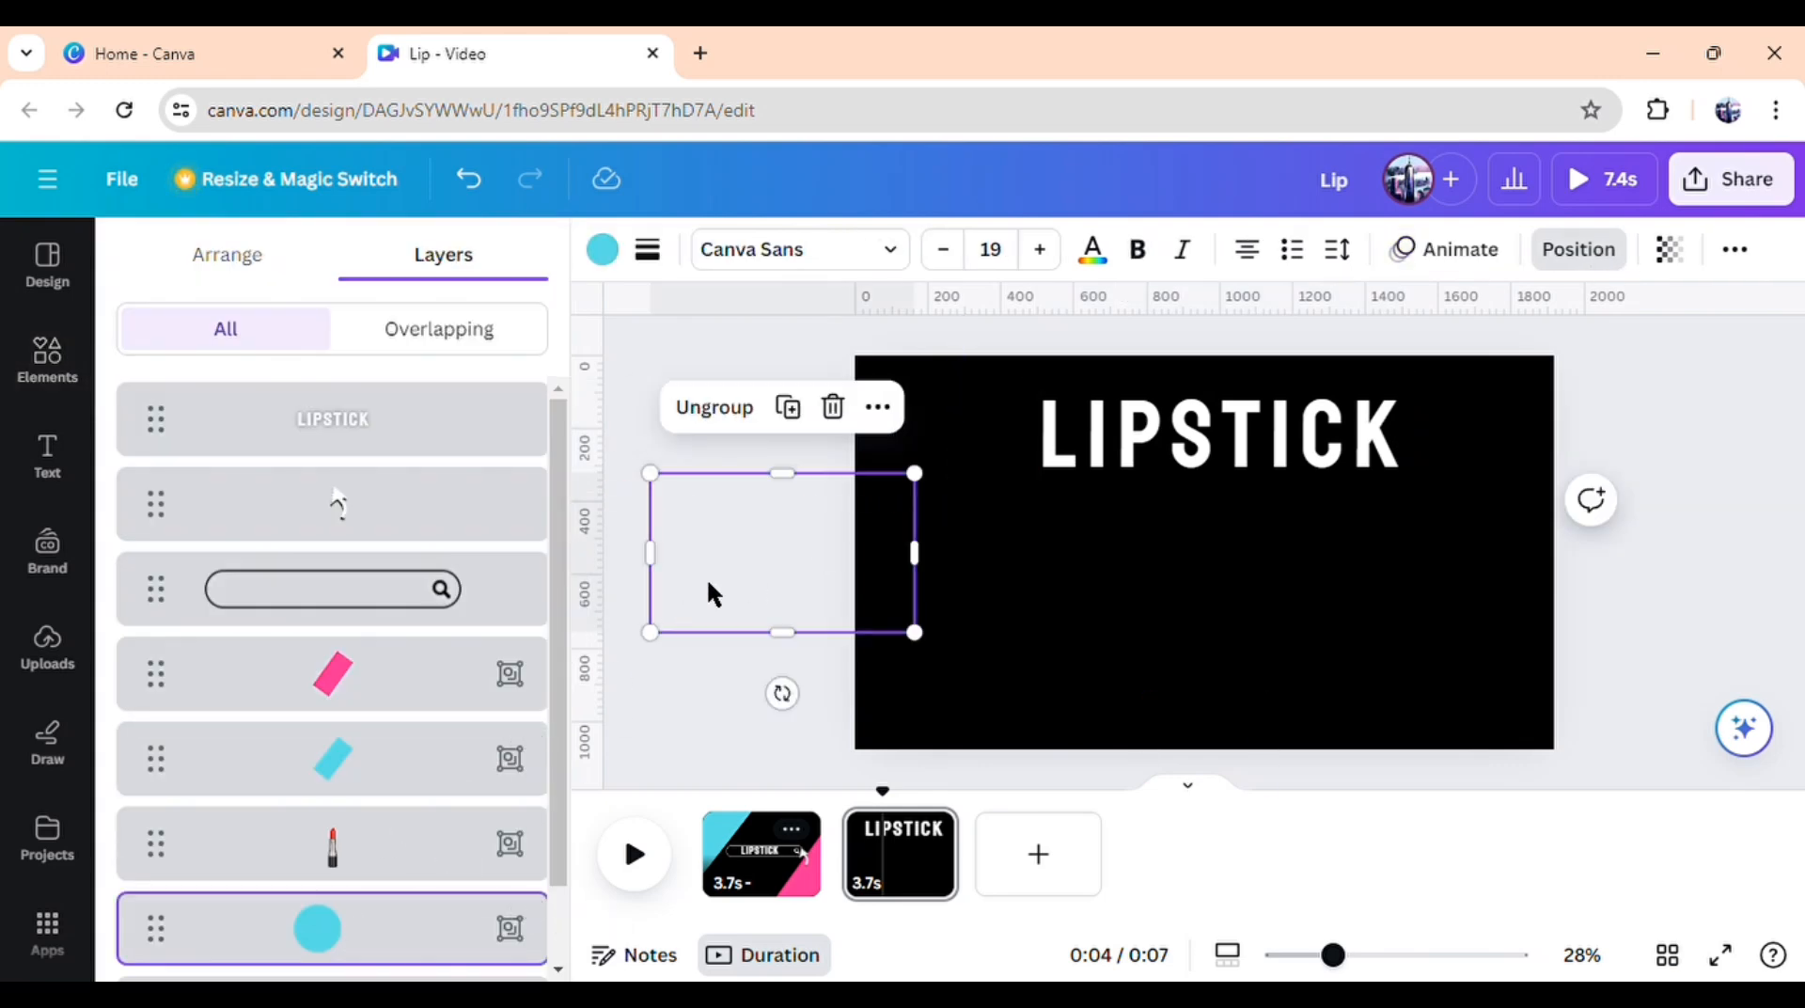
pyautogui.moveTo(709, 596); pyautogui.dragTo(1237, 544)
pyautogui.moveTo(1401, 617); pyautogui.dragTo(1541, 757)
pyautogui.moveTo(1346, 632); pyautogui.dragTo(1301, 636)
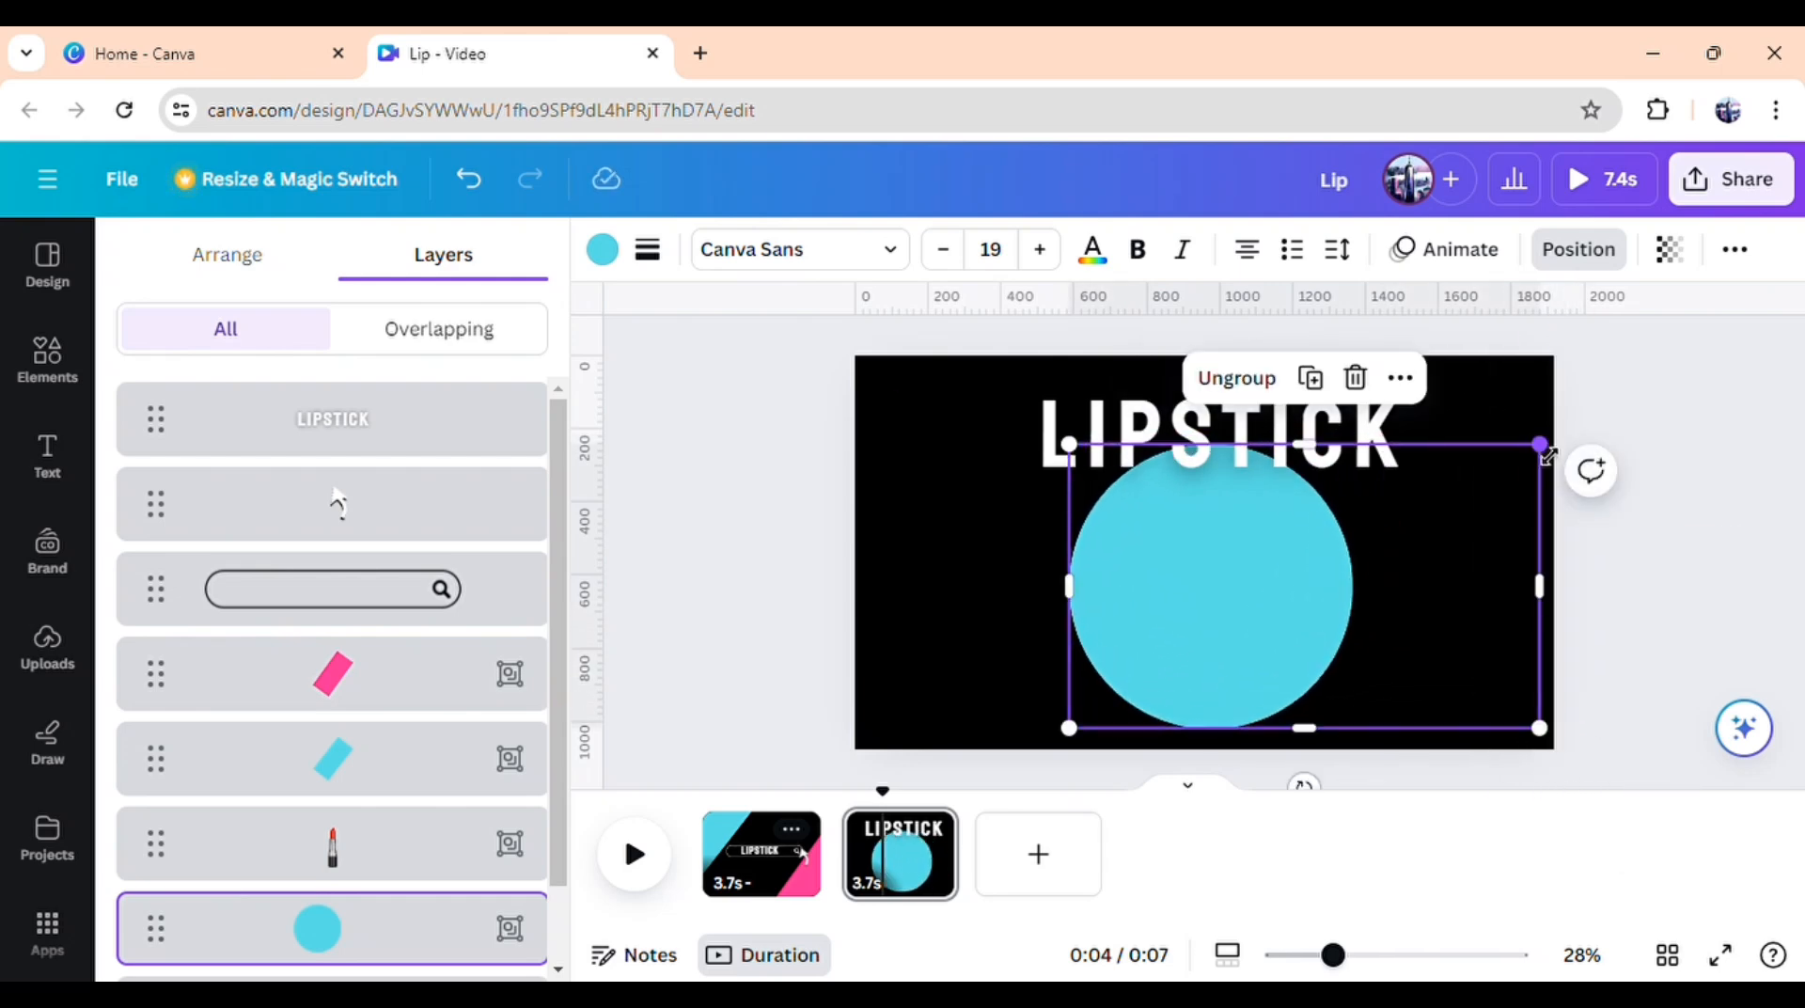
pyautogui.moveTo(1547, 455); pyautogui.dragTo(1647, 378)
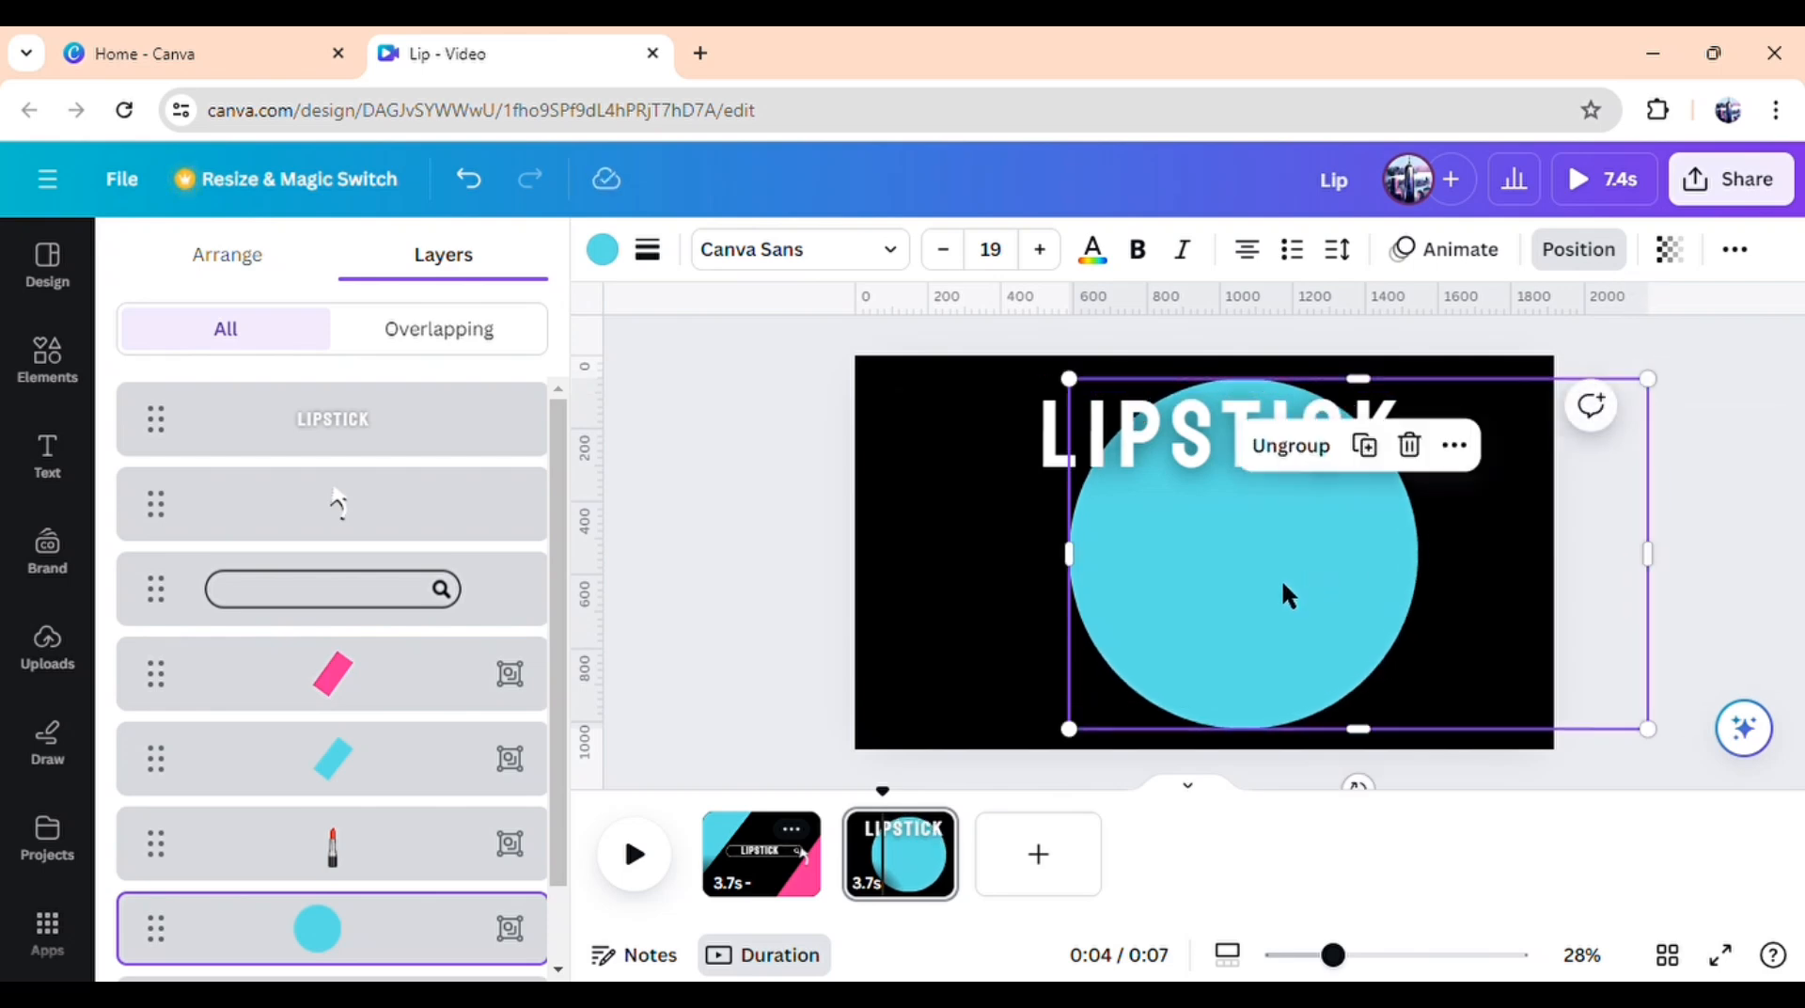
pyautogui.moveTo(1288, 594)
pyautogui.mouseDown()
pyautogui.moveTo(1281, 620)
pyautogui.moveTo(1269, 605)
pyautogui.mouseUp()
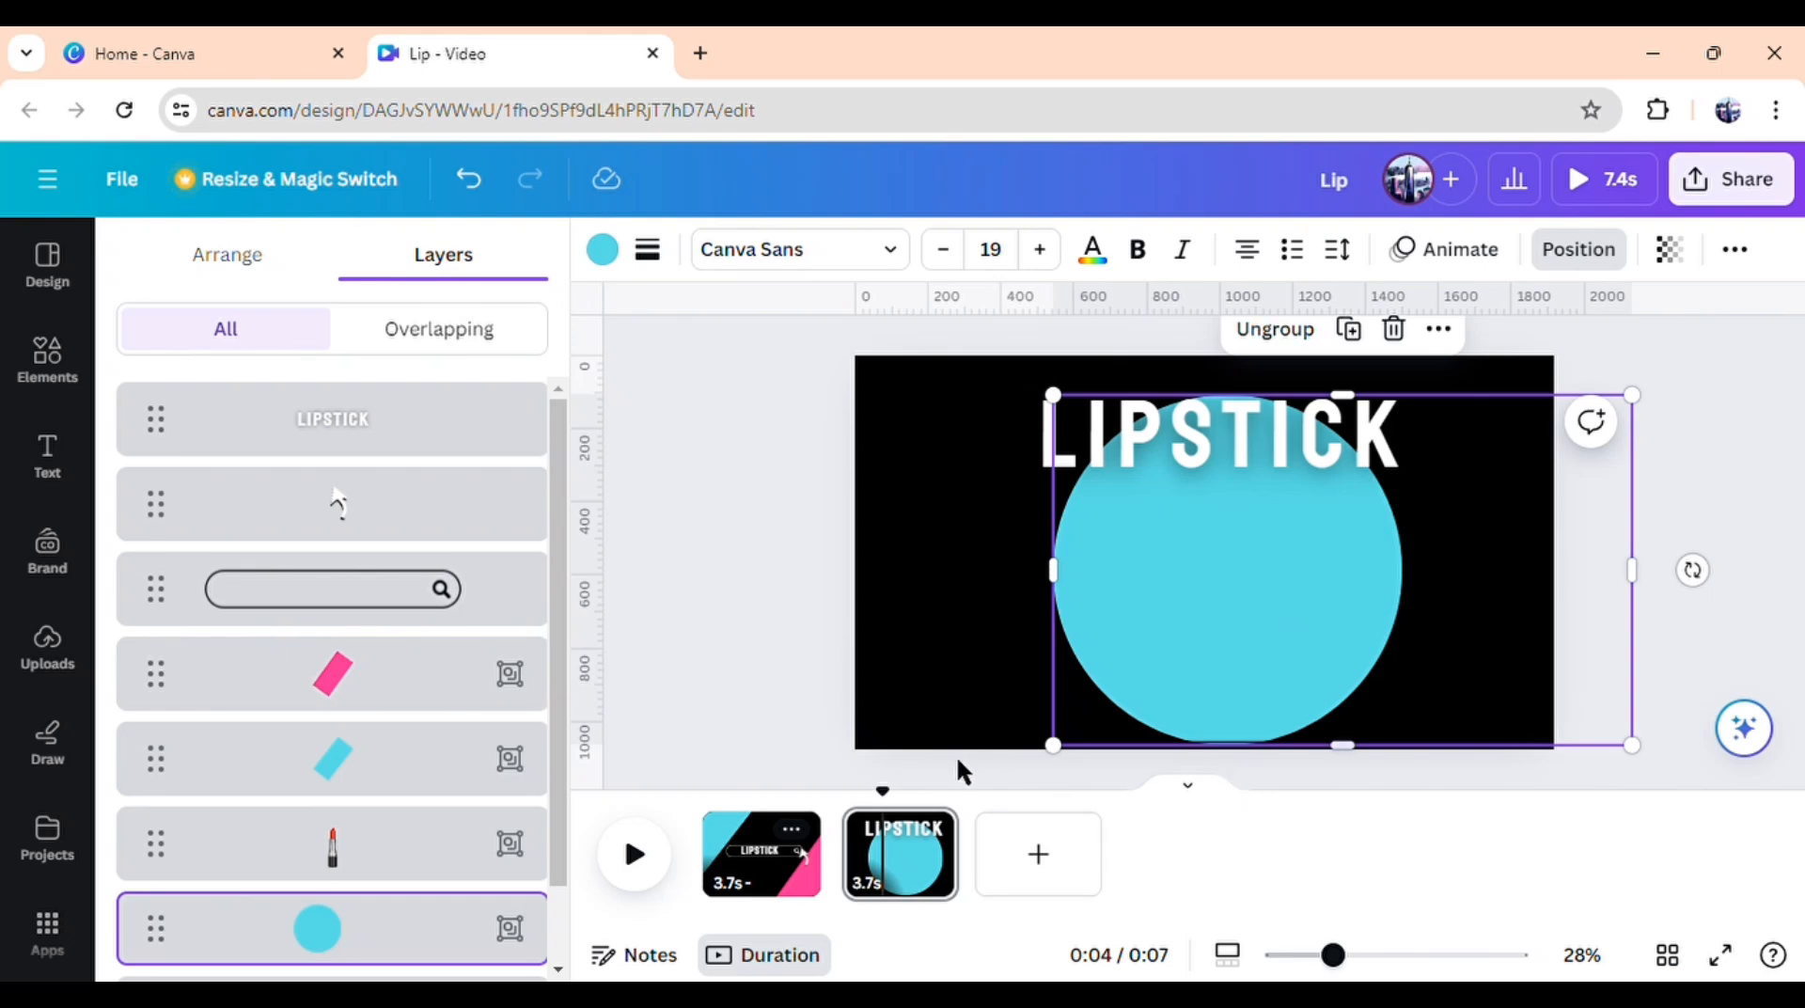
# Enlarge the second page's off-page lipstick group and place it centered on the turquoise circle, its lower part running off the page
pyautogui.click(383, 855)
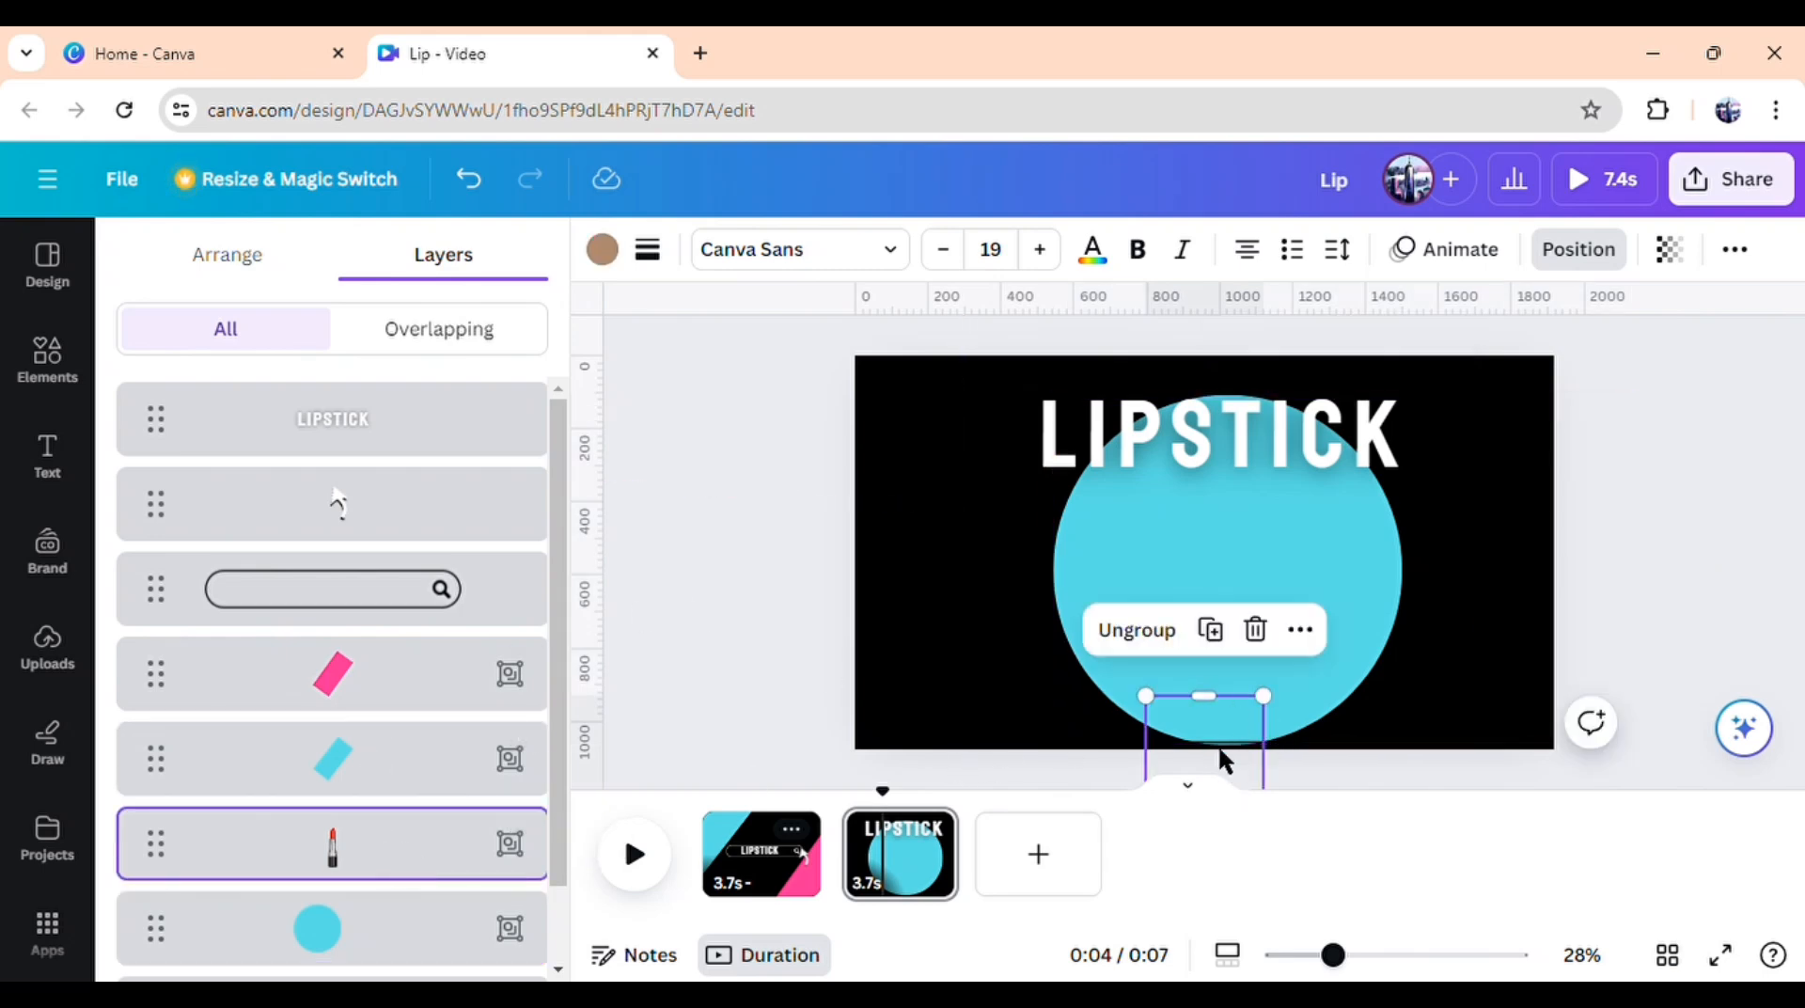
pyautogui.moveTo(1222, 760); pyautogui.dragTo(1537, 343)
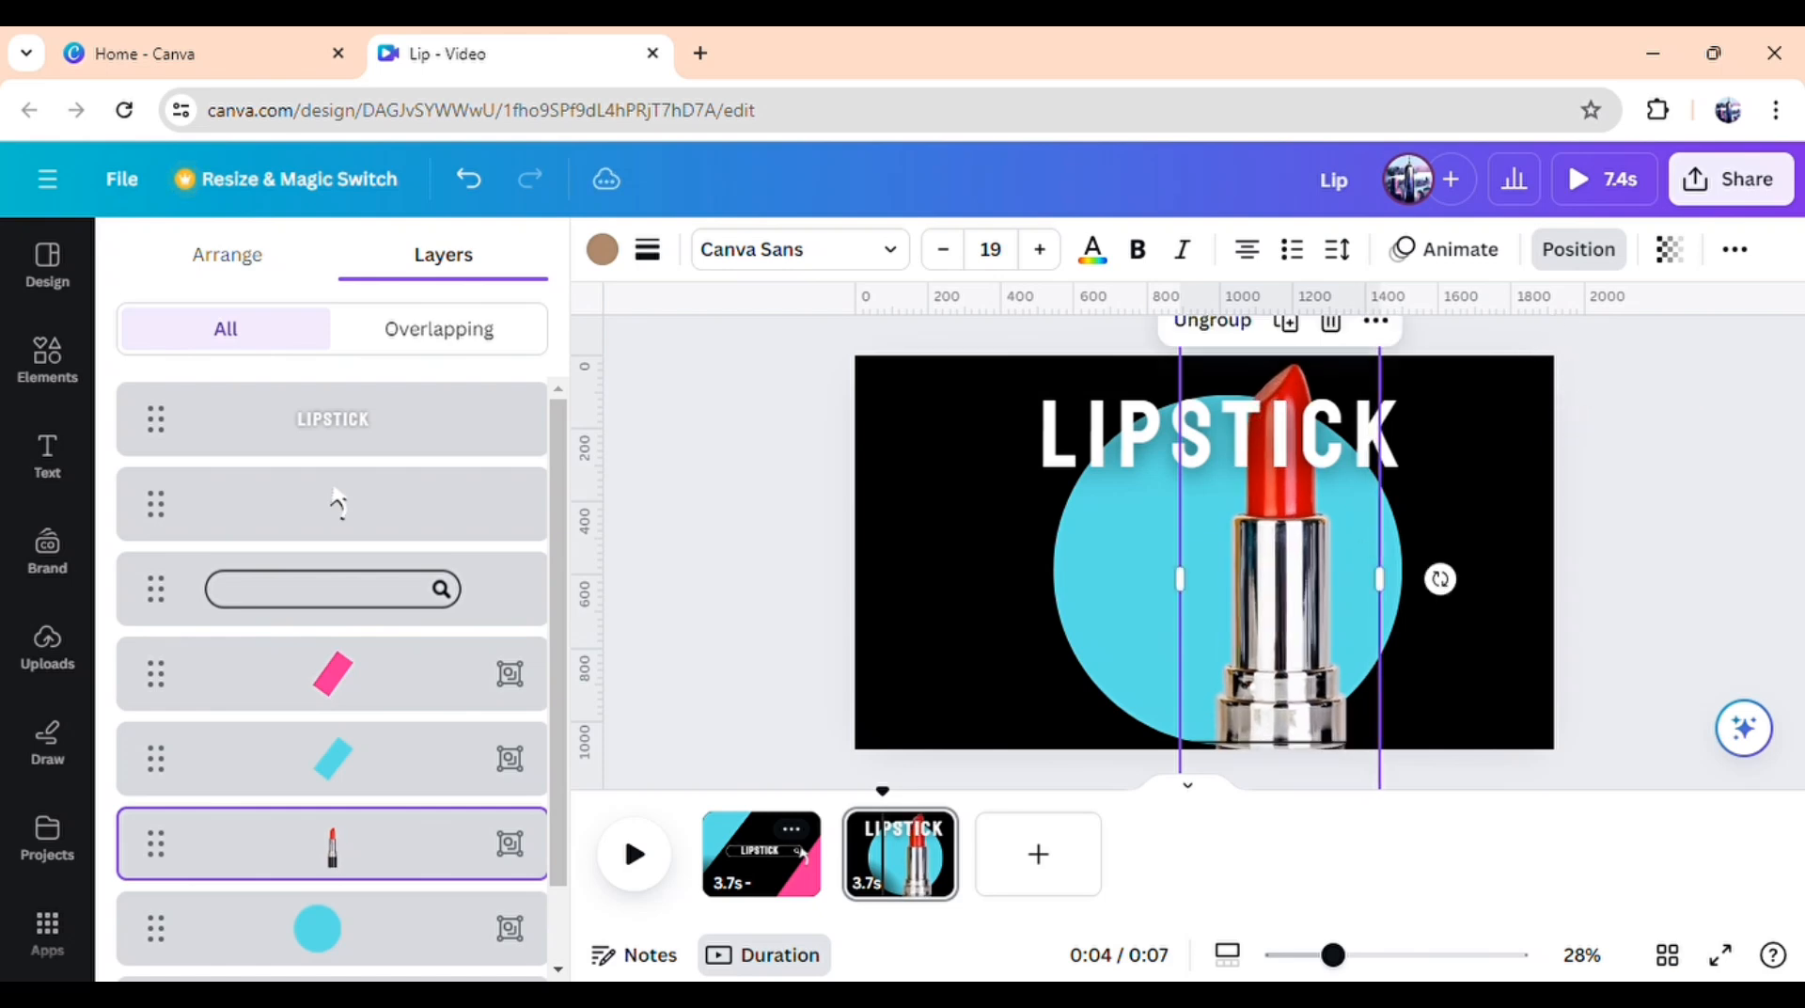
pyautogui.moveTo(1310, 644); pyautogui.dragTo(1256, 704)
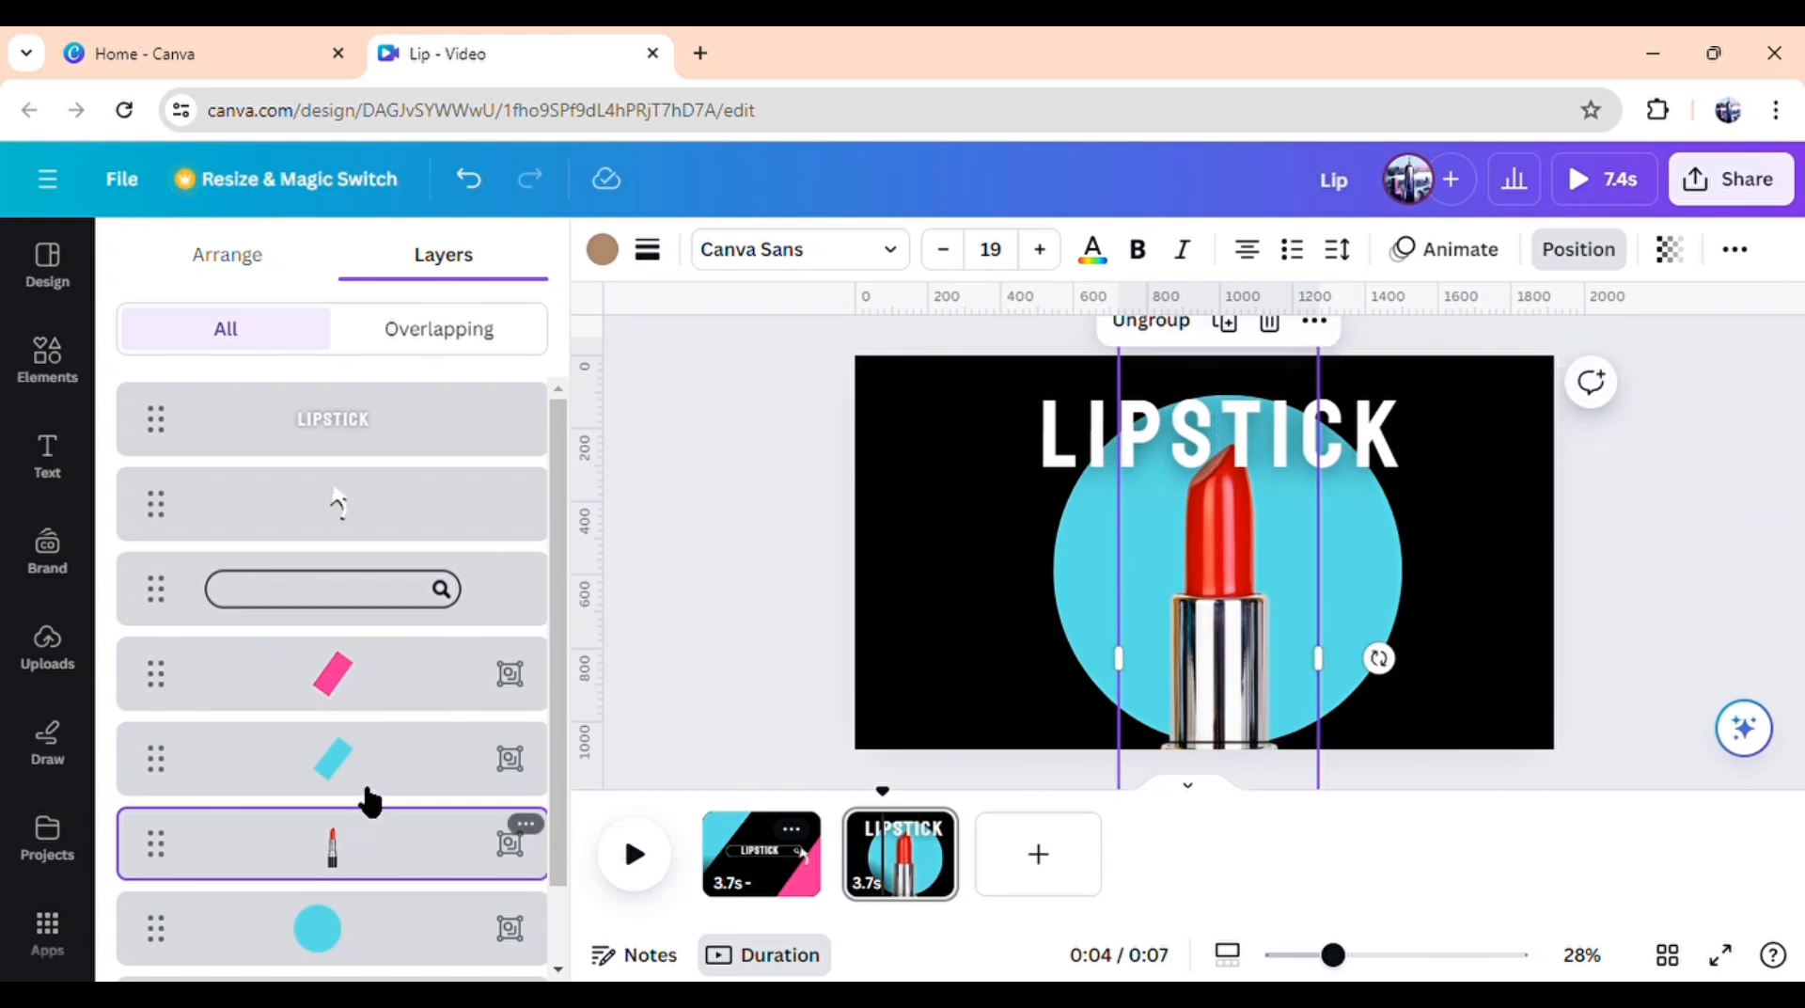
# Move the second page's lipstick group to the front of the layer order, above the LIPSTICK text
pyautogui.moveTo(369, 801); pyautogui.dragTo(360, 381)
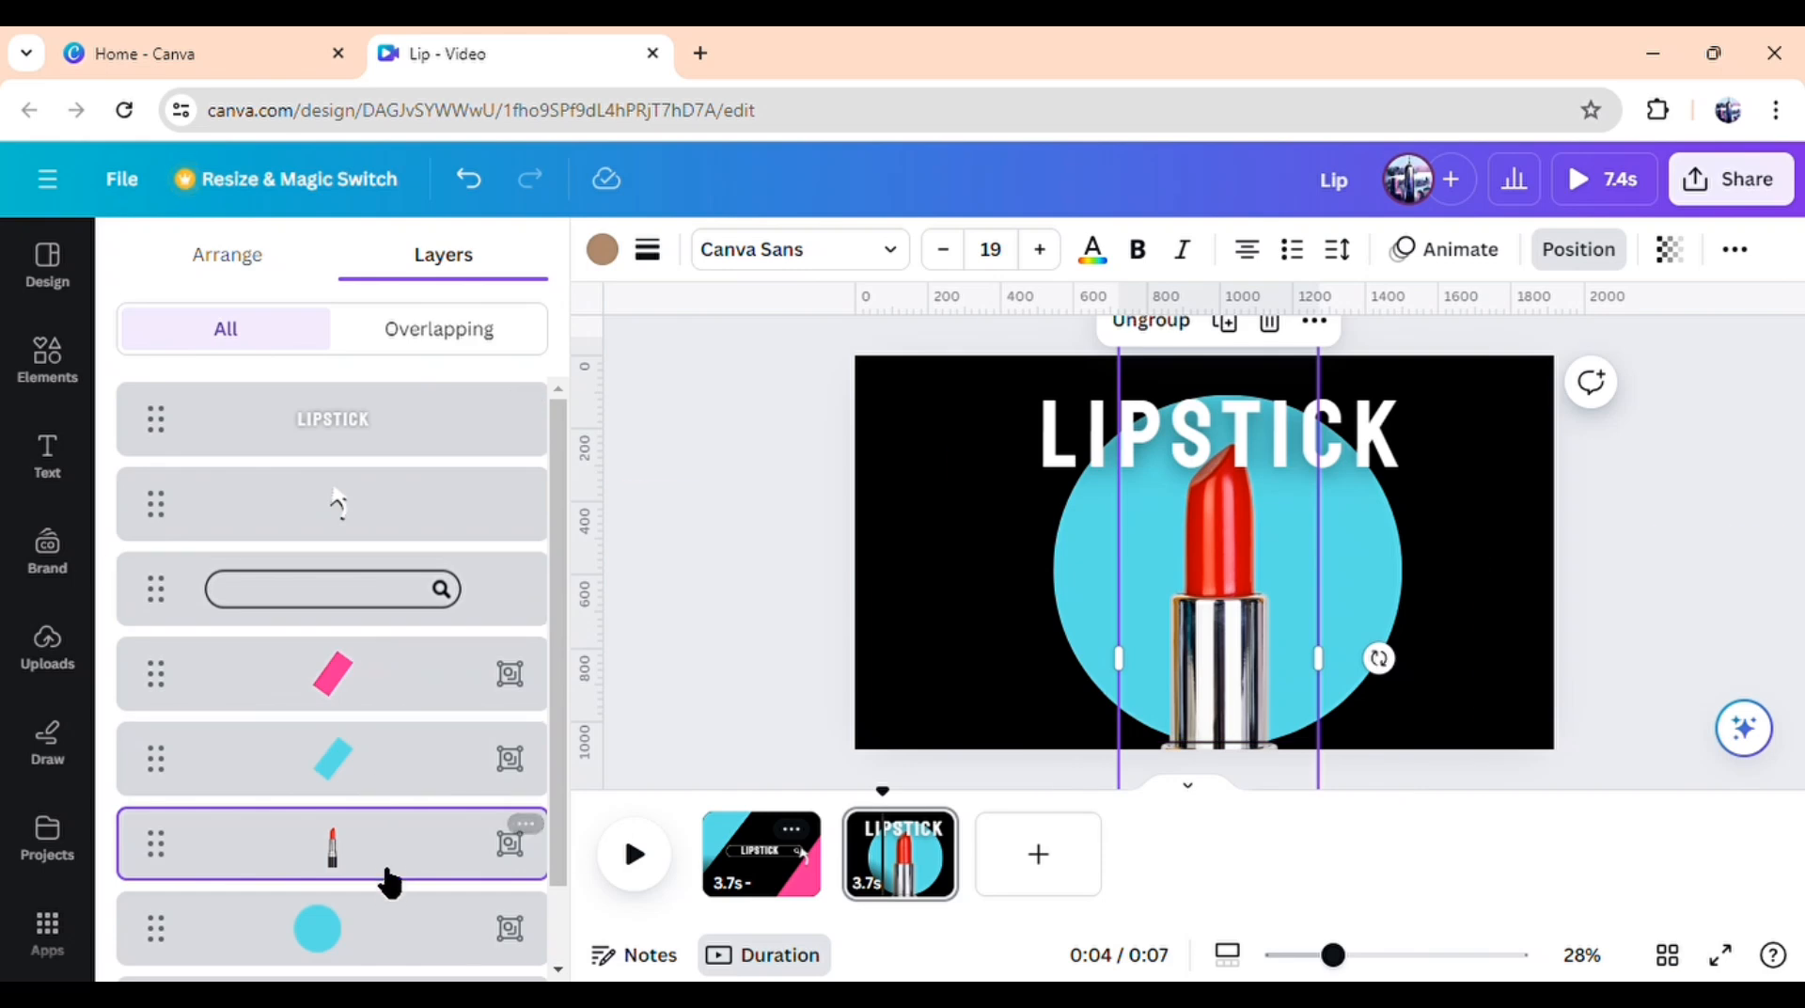
pyautogui.moveTo(388, 882); pyautogui.dragTo(408, 403)
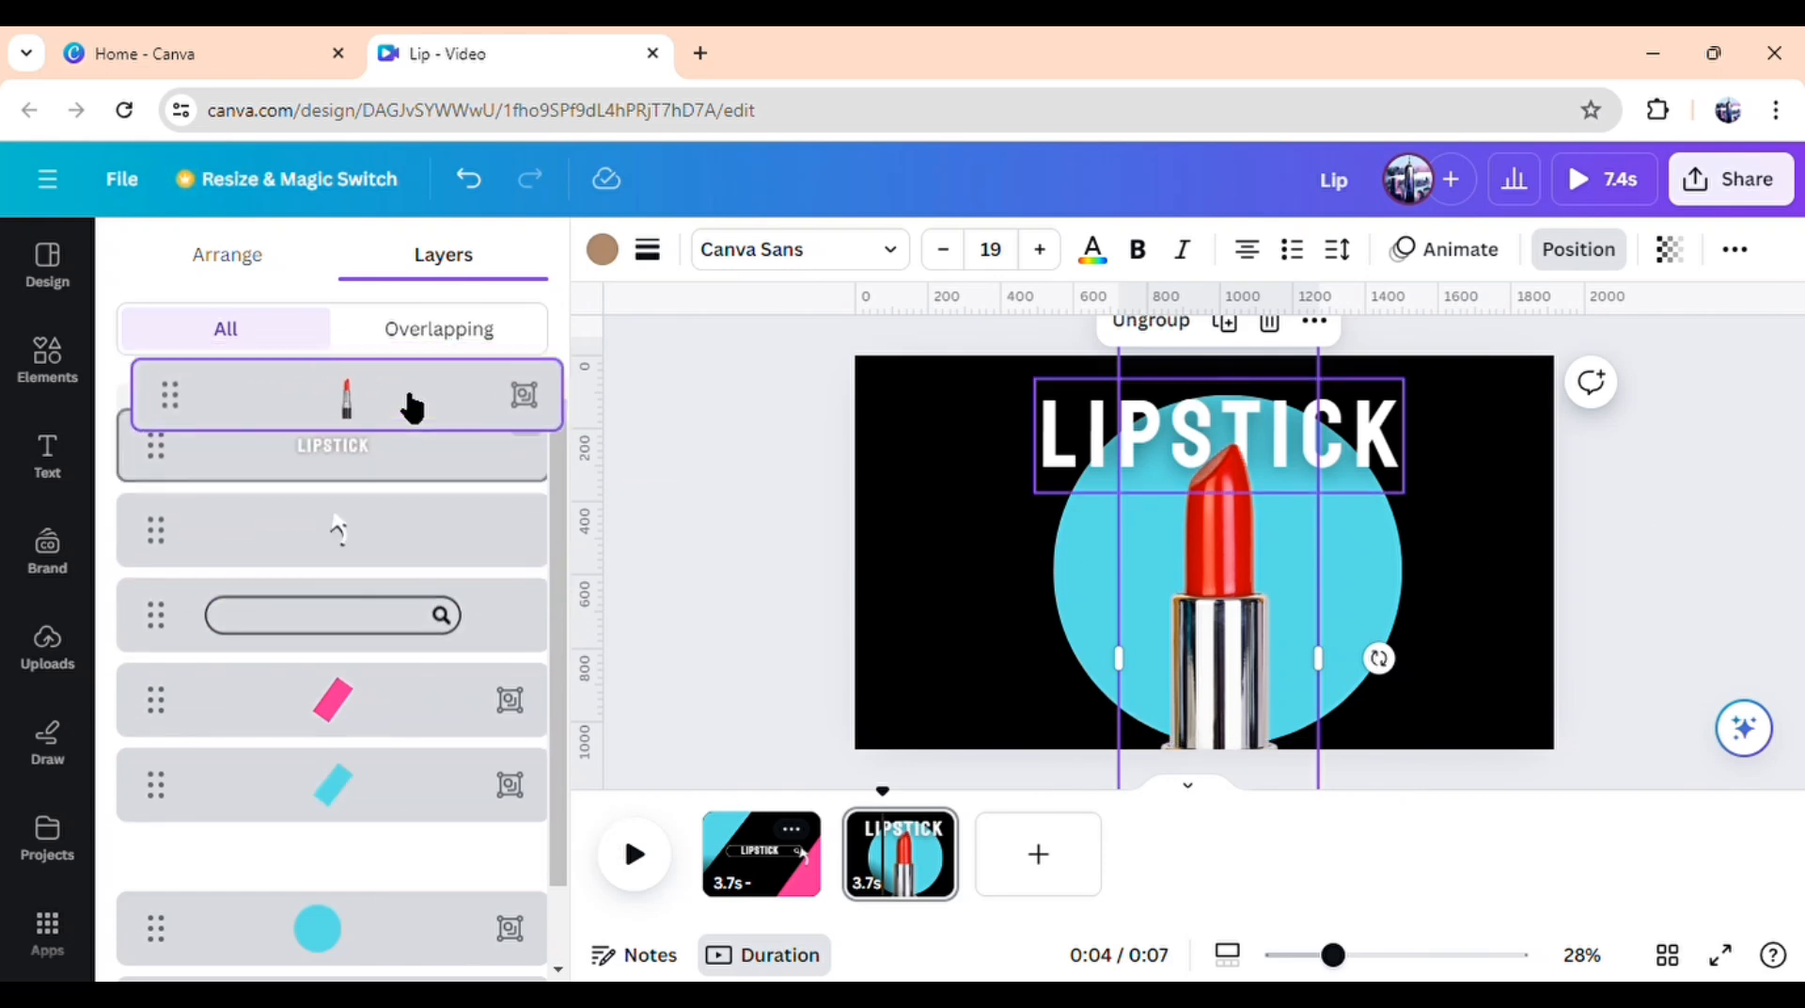
pyautogui.click(624, 544)
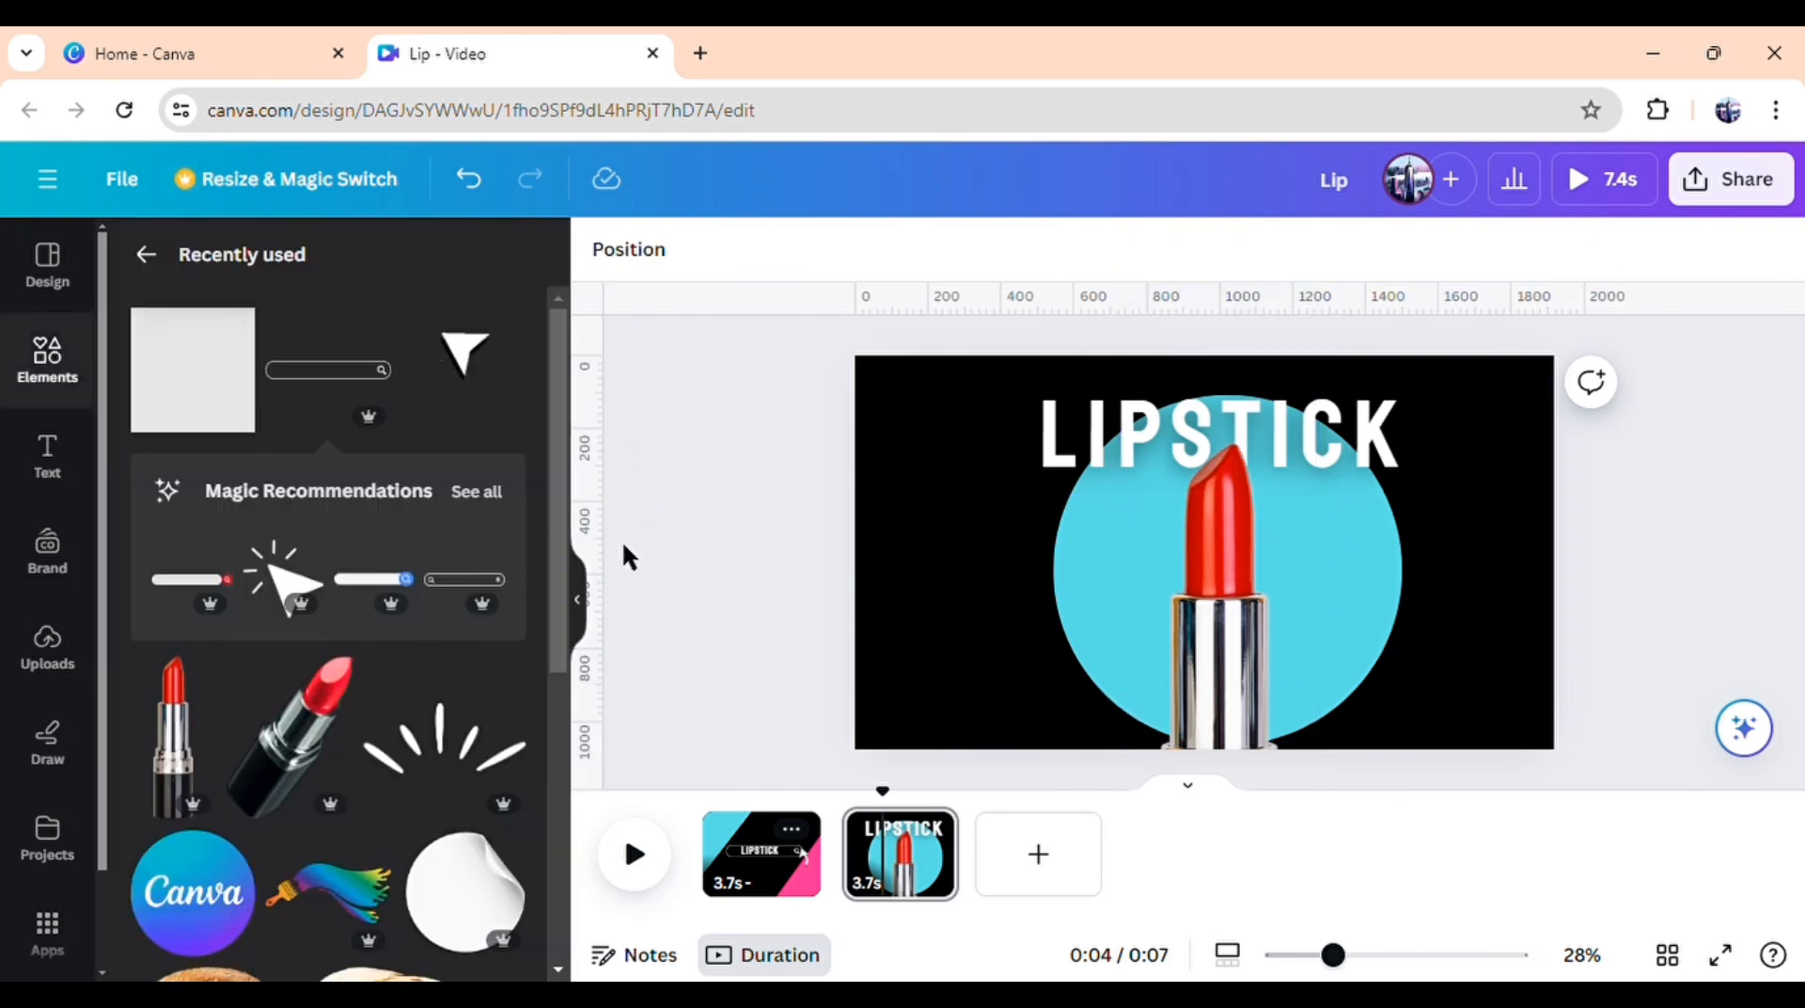
# Duplicate the second page and shrink the copy's lipstick, placing it near the page's lower center
pyautogui.click(930, 829)
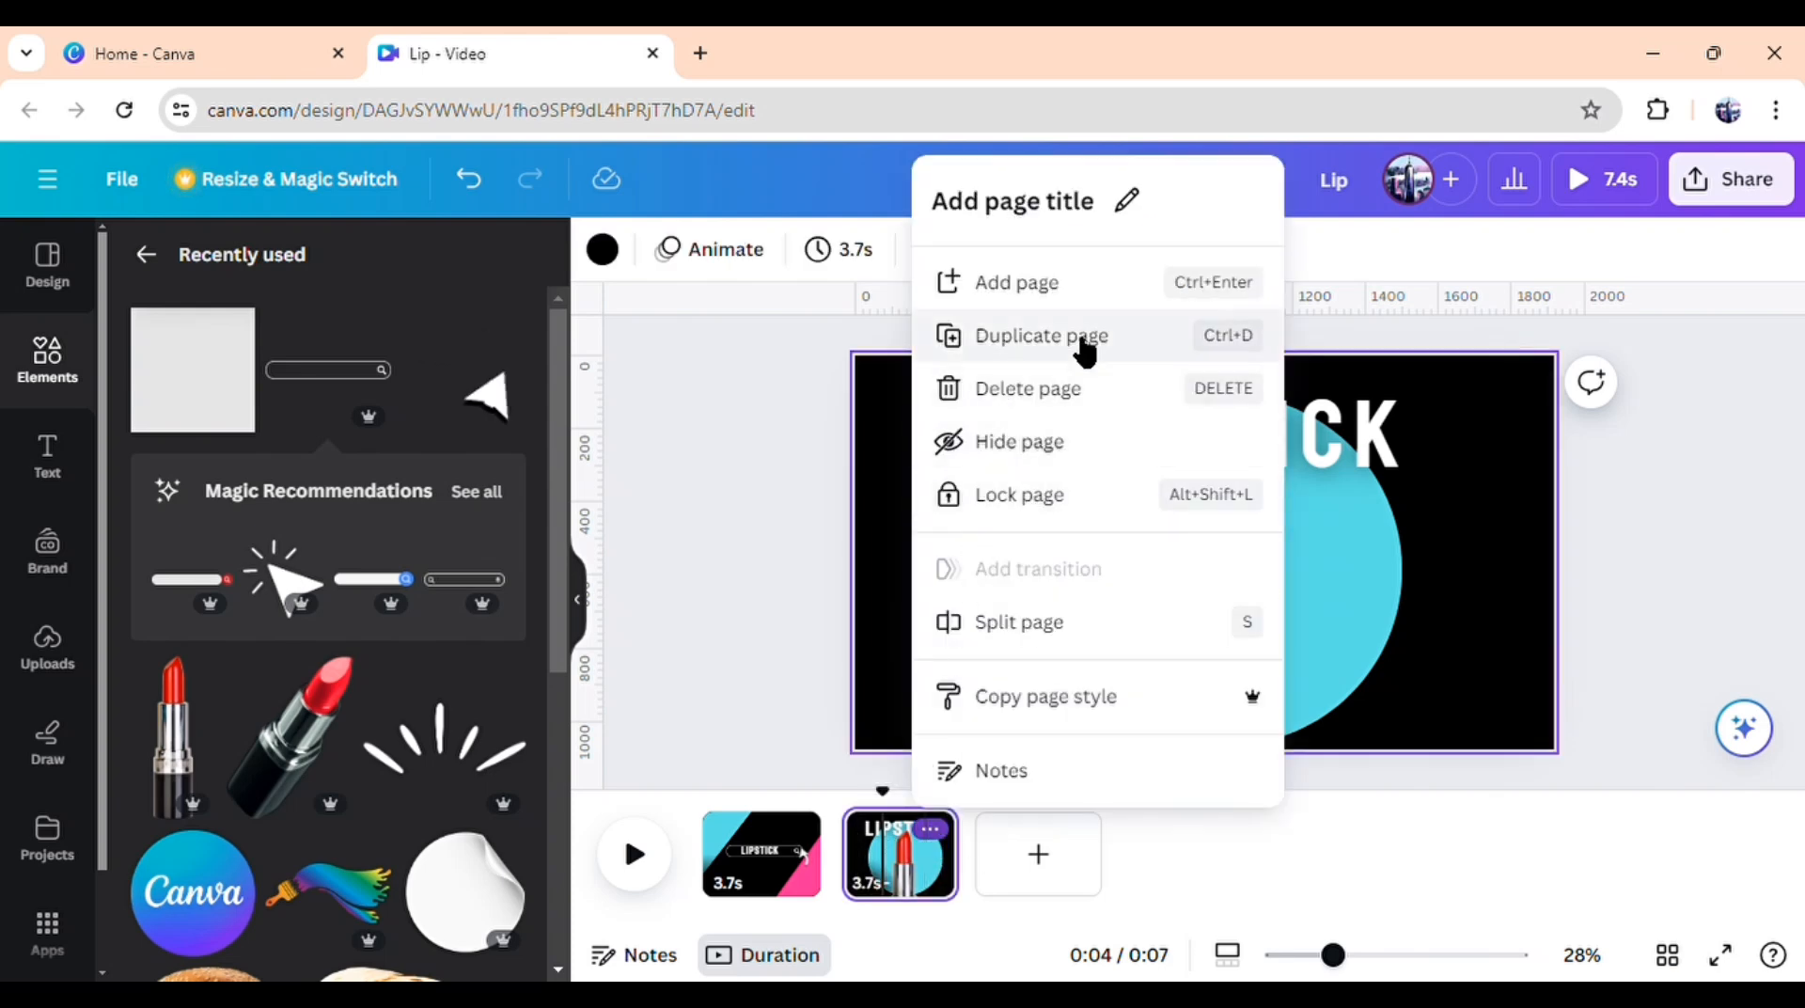
pyautogui.click(1072, 339)
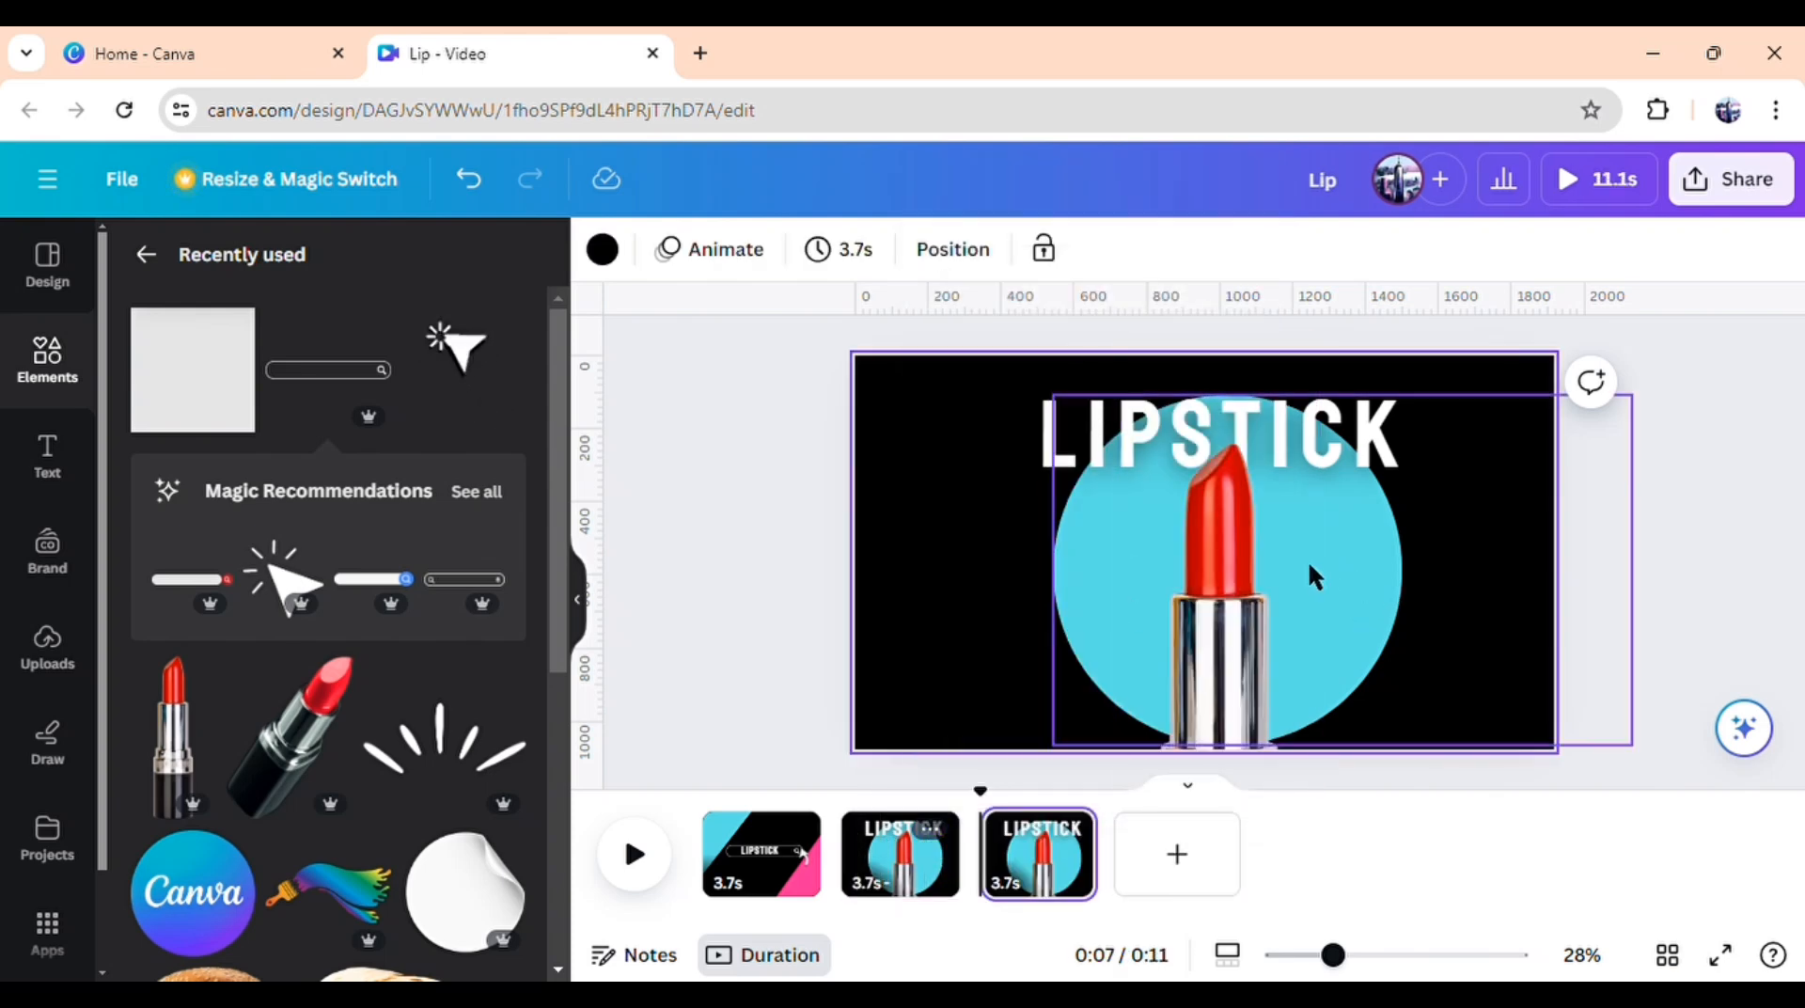
pyautogui.click(1245, 587)
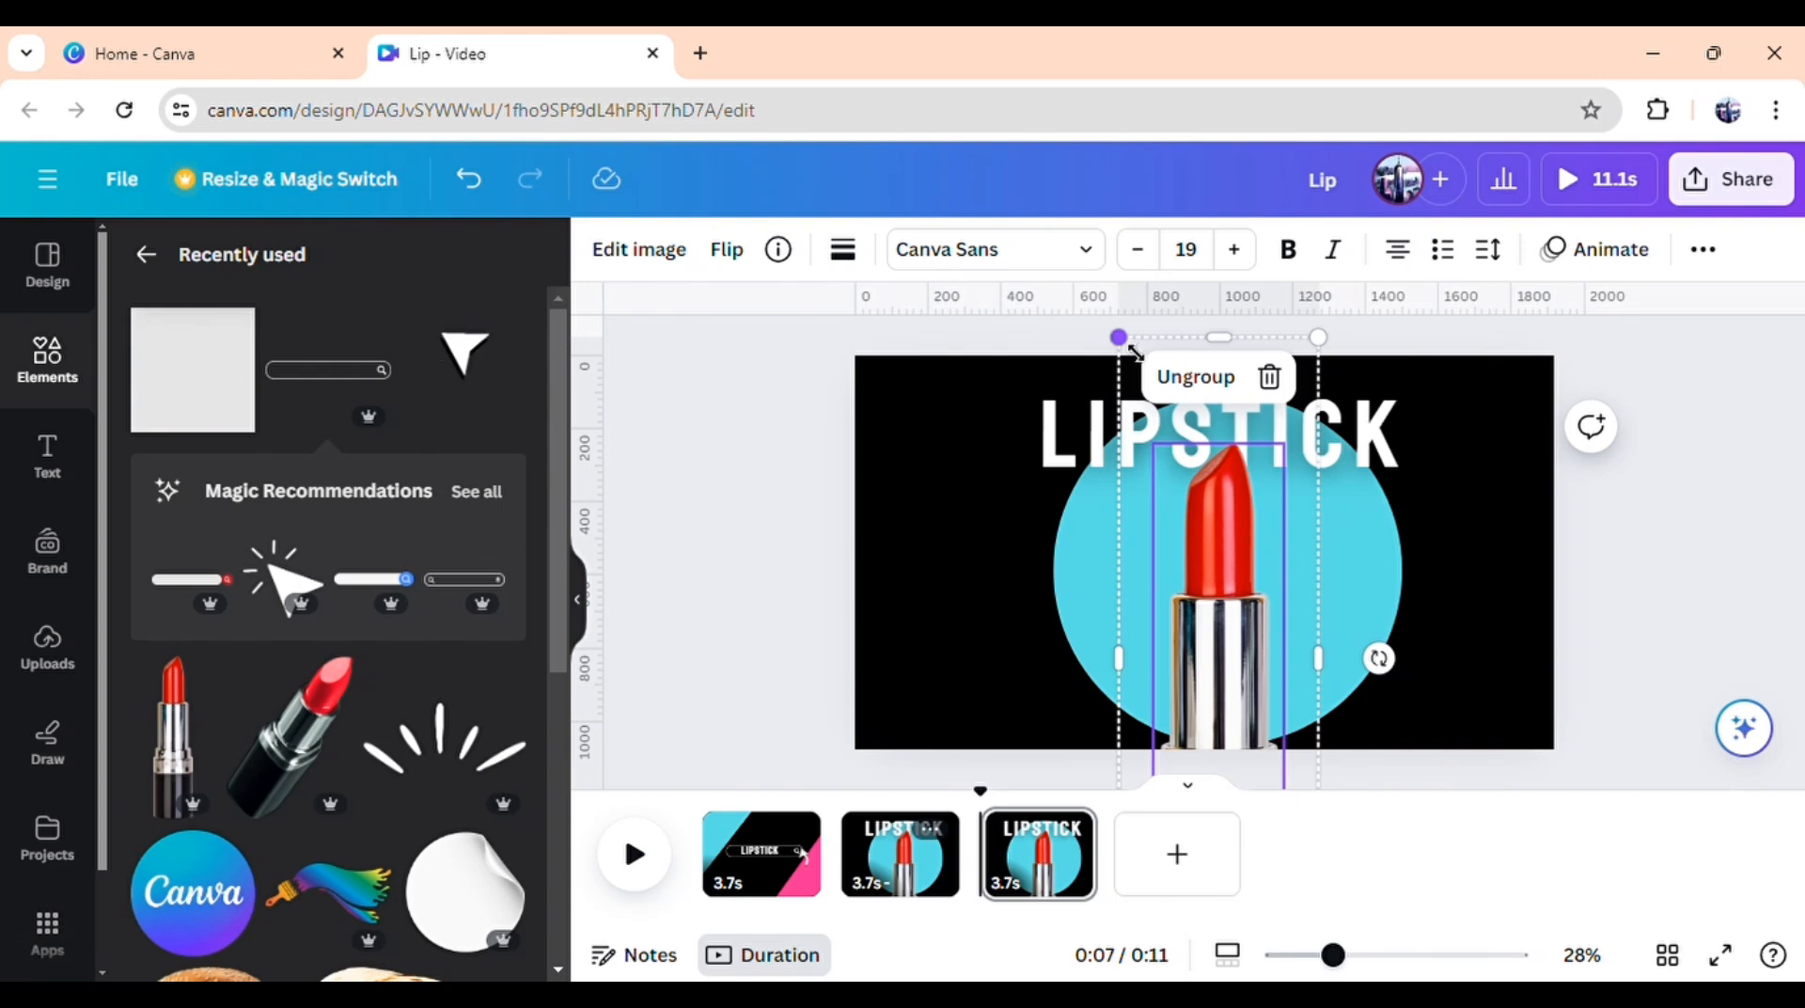
pyautogui.moveTo(1121, 338); pyautogui.dragTo(1226, 672)
pyautogui.moveTo(1239, 766); pyautogui.dragTo(1178, 631)
# Shrink the third page's turquoise circle group and move the circle into the page's right half
pyautogui.click(1081, 575)
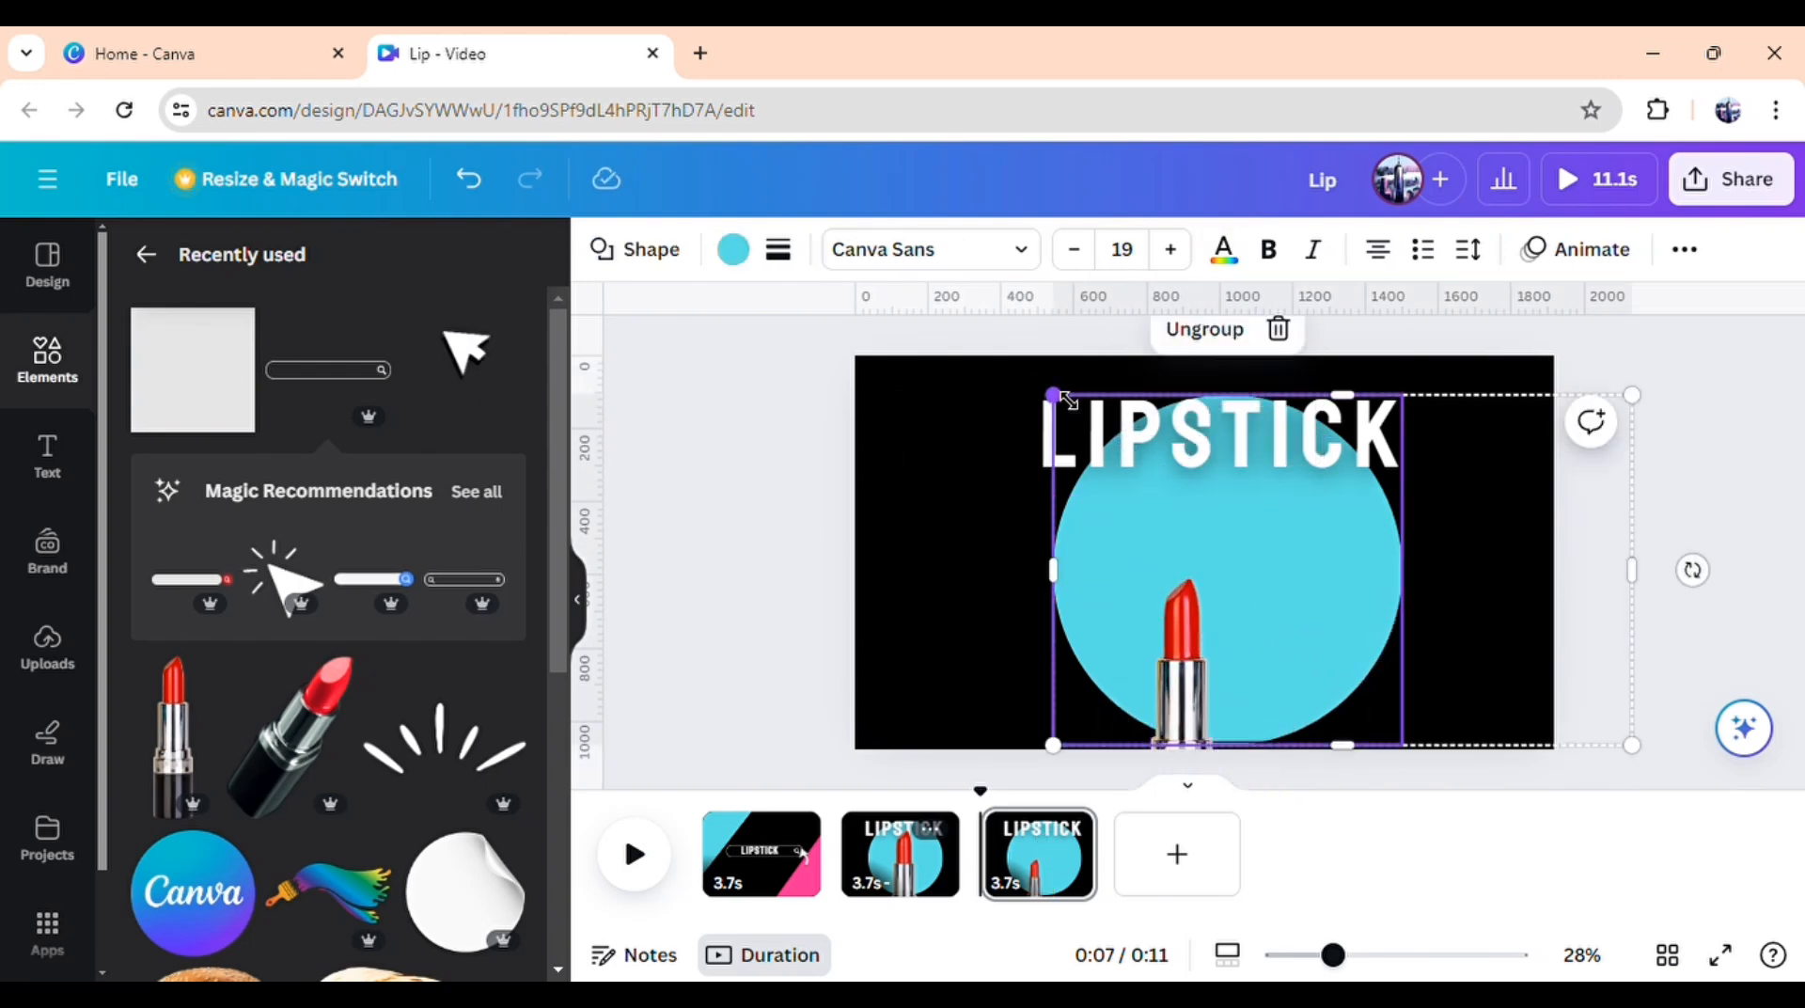
pyautogui.moveTo(1067, 400); pyautogui.dragTo(1182, 473)
pyautogui.moveTo(1345, 620); pyautogui.dragTo(1401, 595)
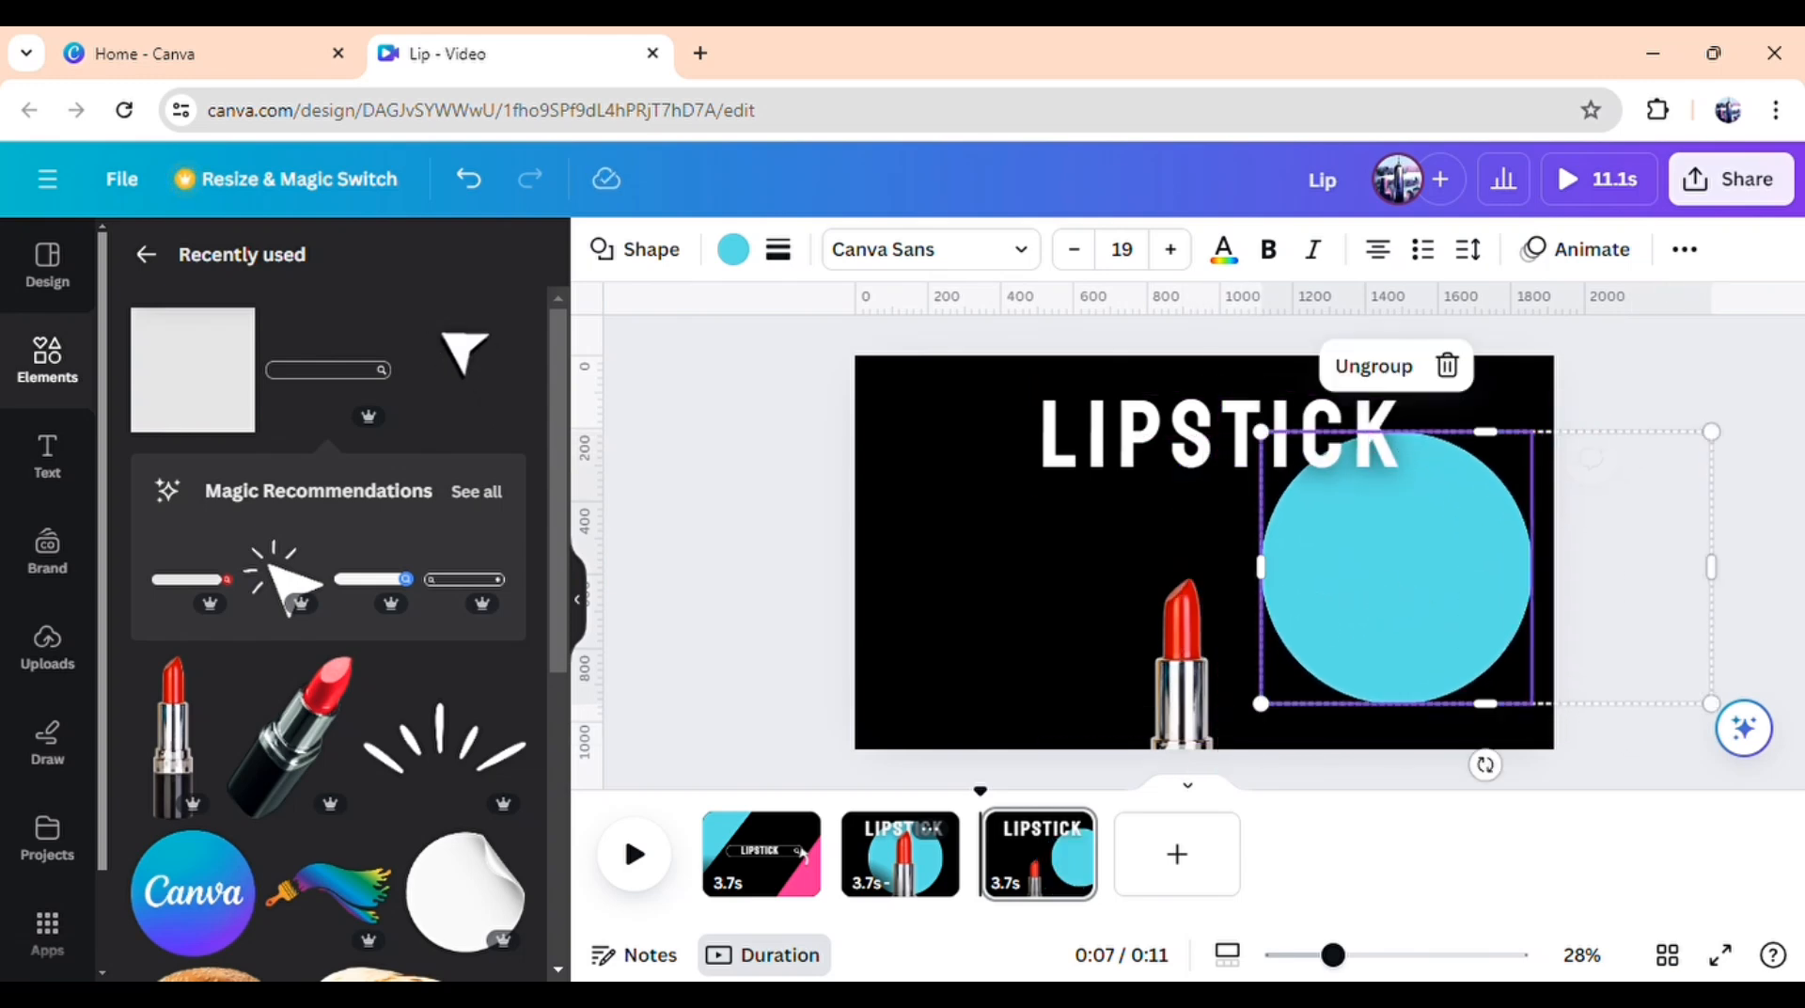
# Move the third page's lipstick onto the turquoise circle and shrink it to fit within the circle's height
pyautogui.click(1167, 605)
pyautogui.moveTo(1201, 662); pyautogui.dragTo(1416, 512)
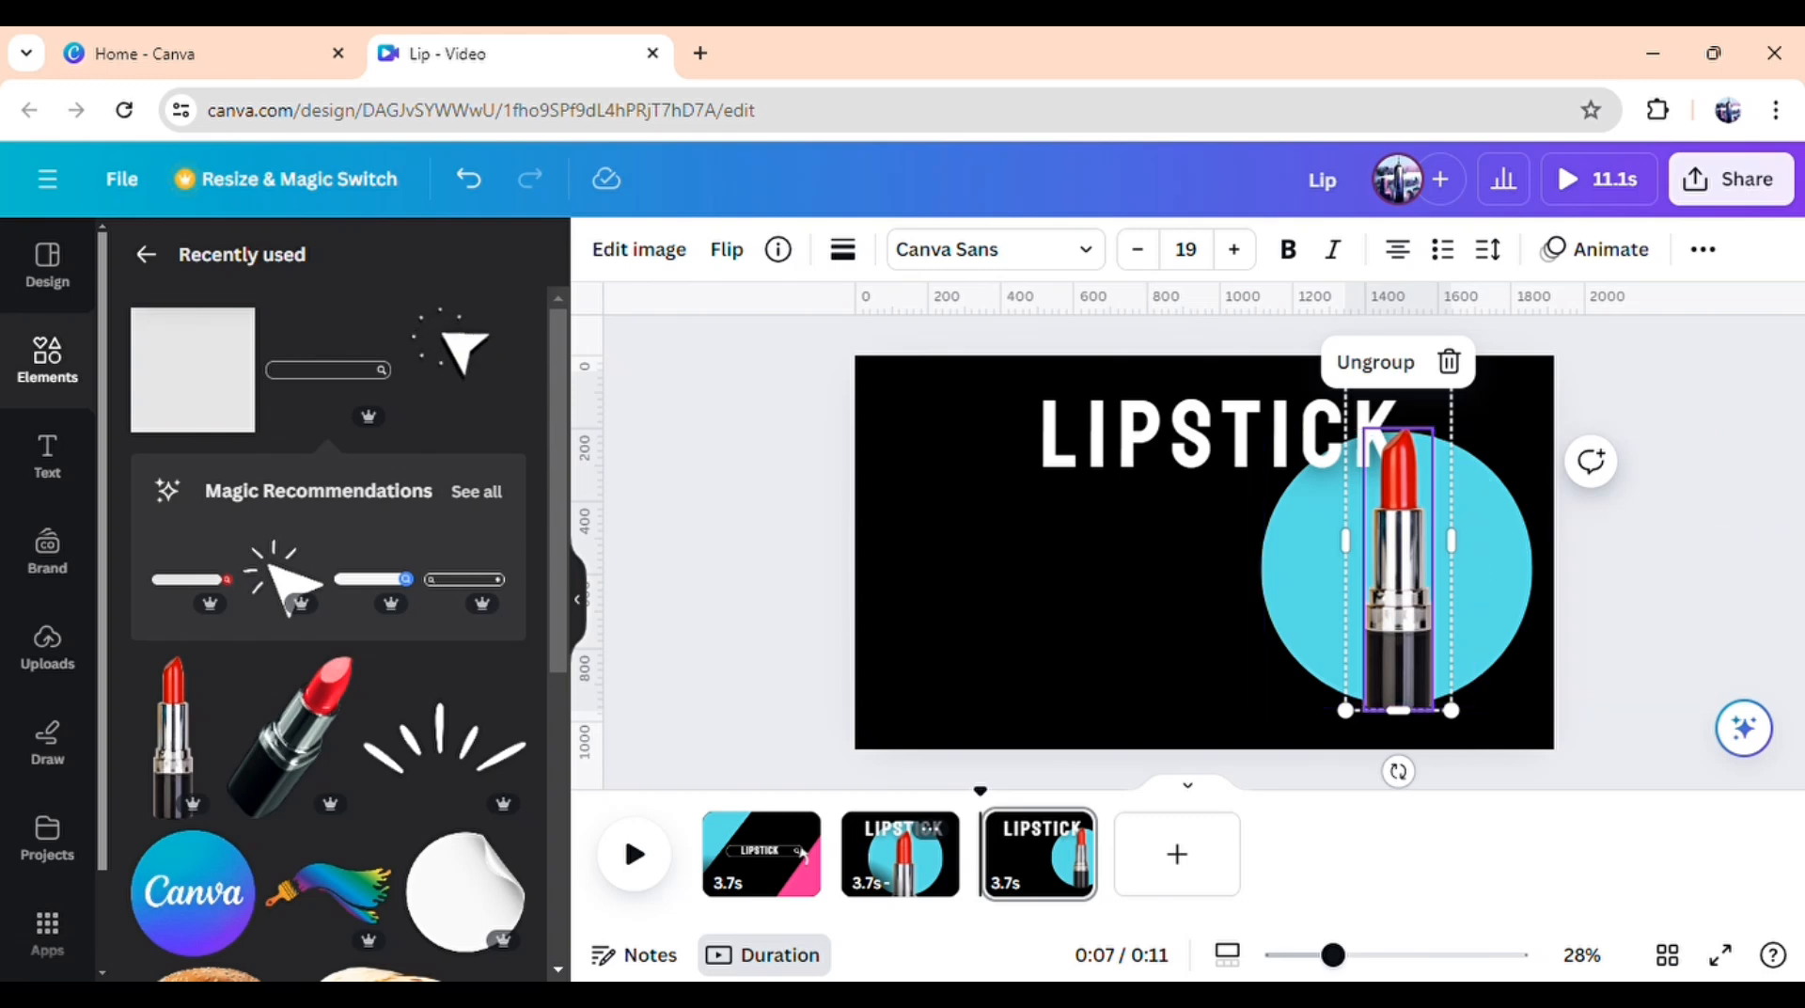
pyautogui.moveTo(1469, 729); pyautogui.dragTo(1431, 664)
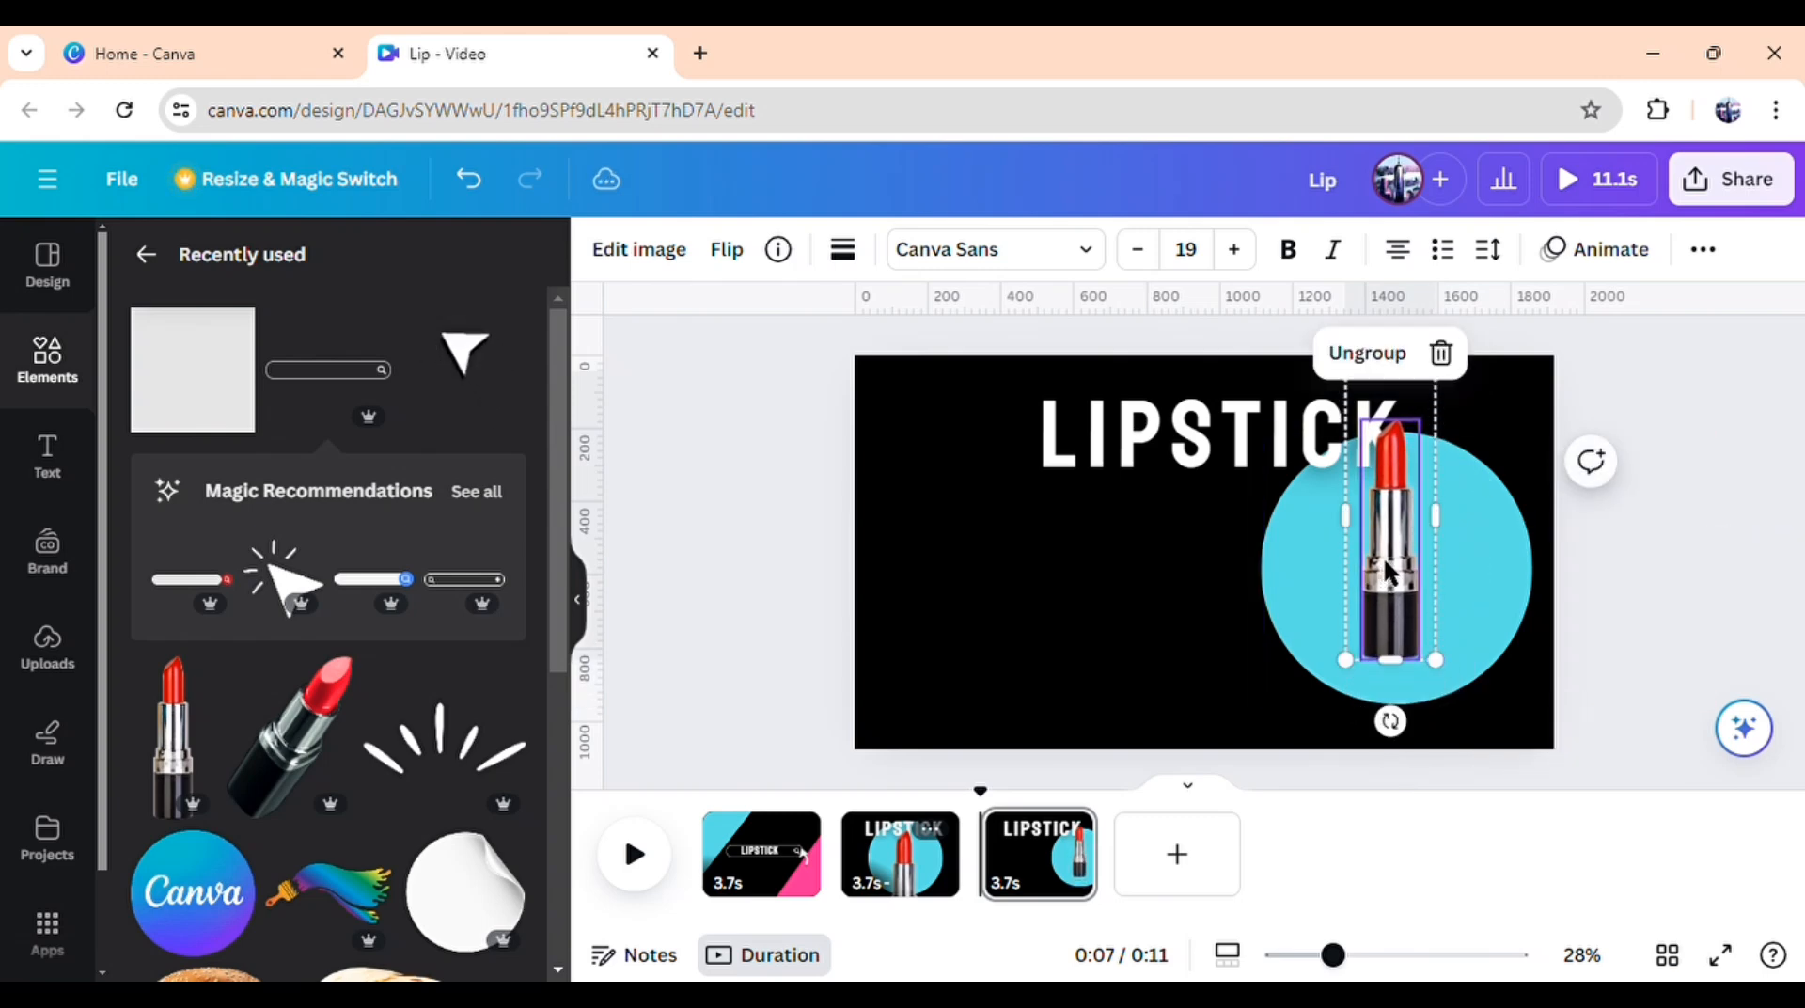
pyautogui.moveTo(1384, 555); pyautogui.dragTo(1410, 621)
# Reduce the third page's LIPSTICK text to size 120 and place it across the upper part of the turquoise circle
pyautogui.click(1034, 381)
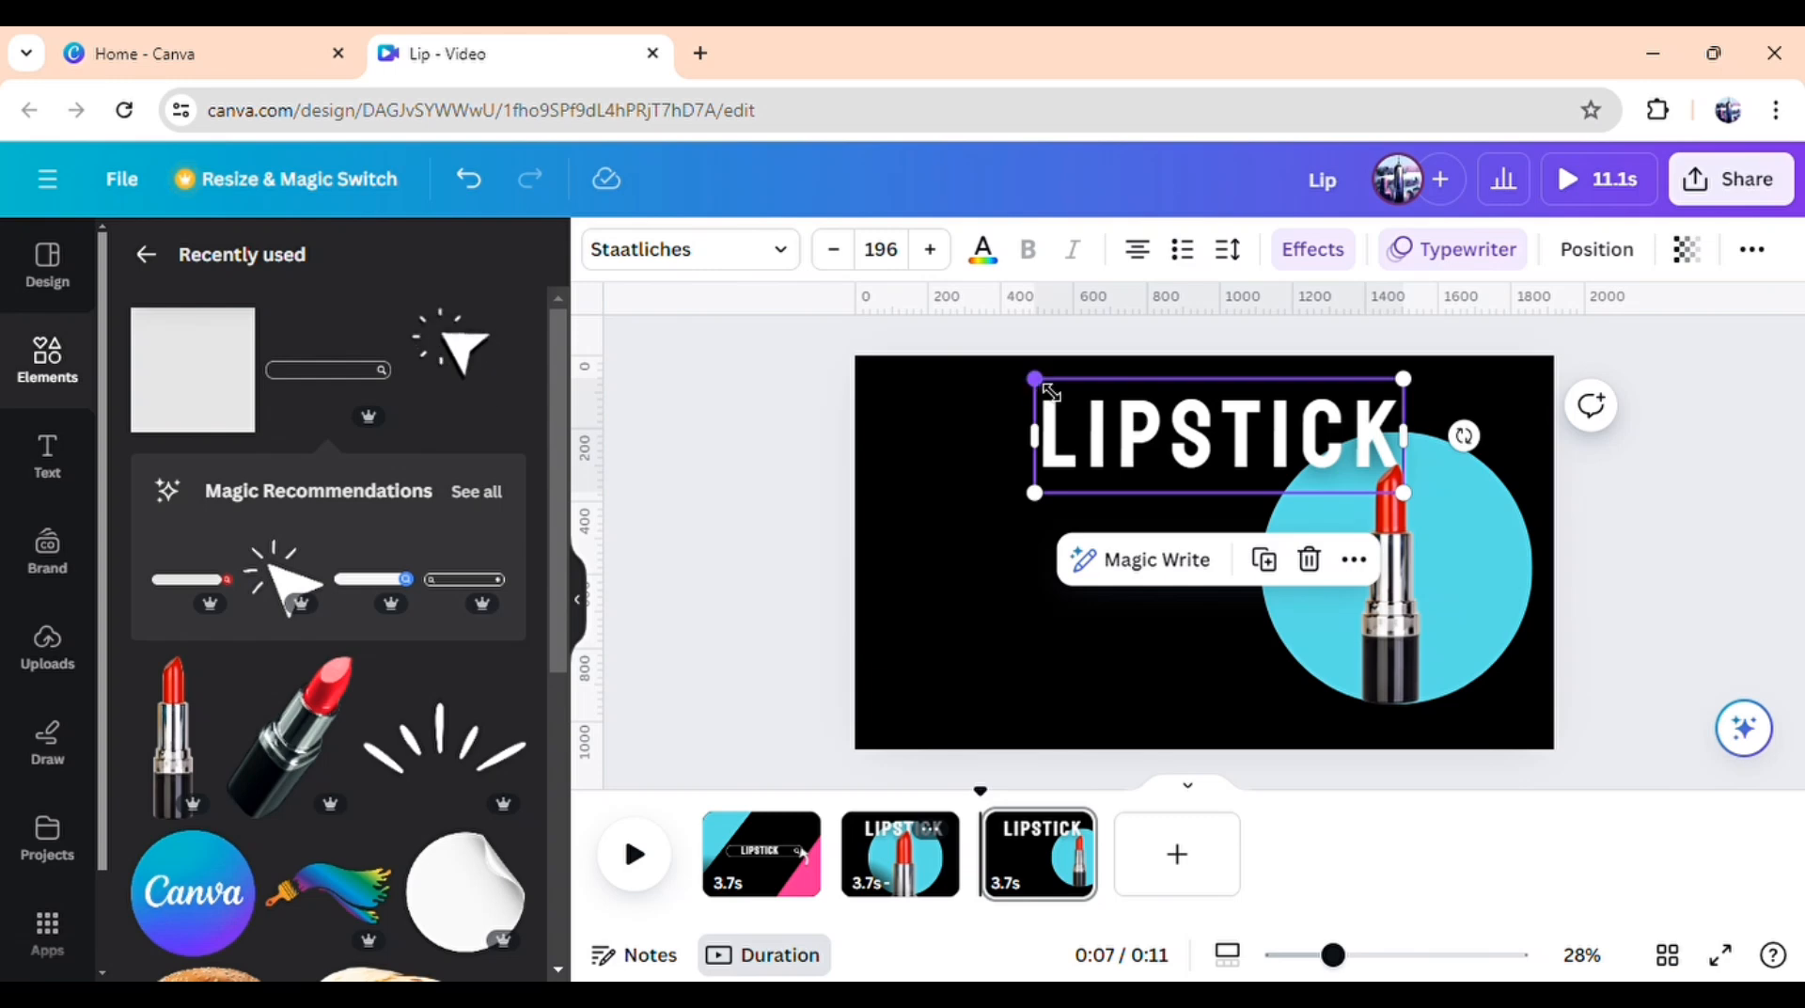
pyautogui.moveTo(1050, 391); pyautogui.dragTo(1192, 447)
pyautogui.moveTo(1481, 543); pyautogui.dragTo(1426, 524)
pyautogui.click(1697, 481)
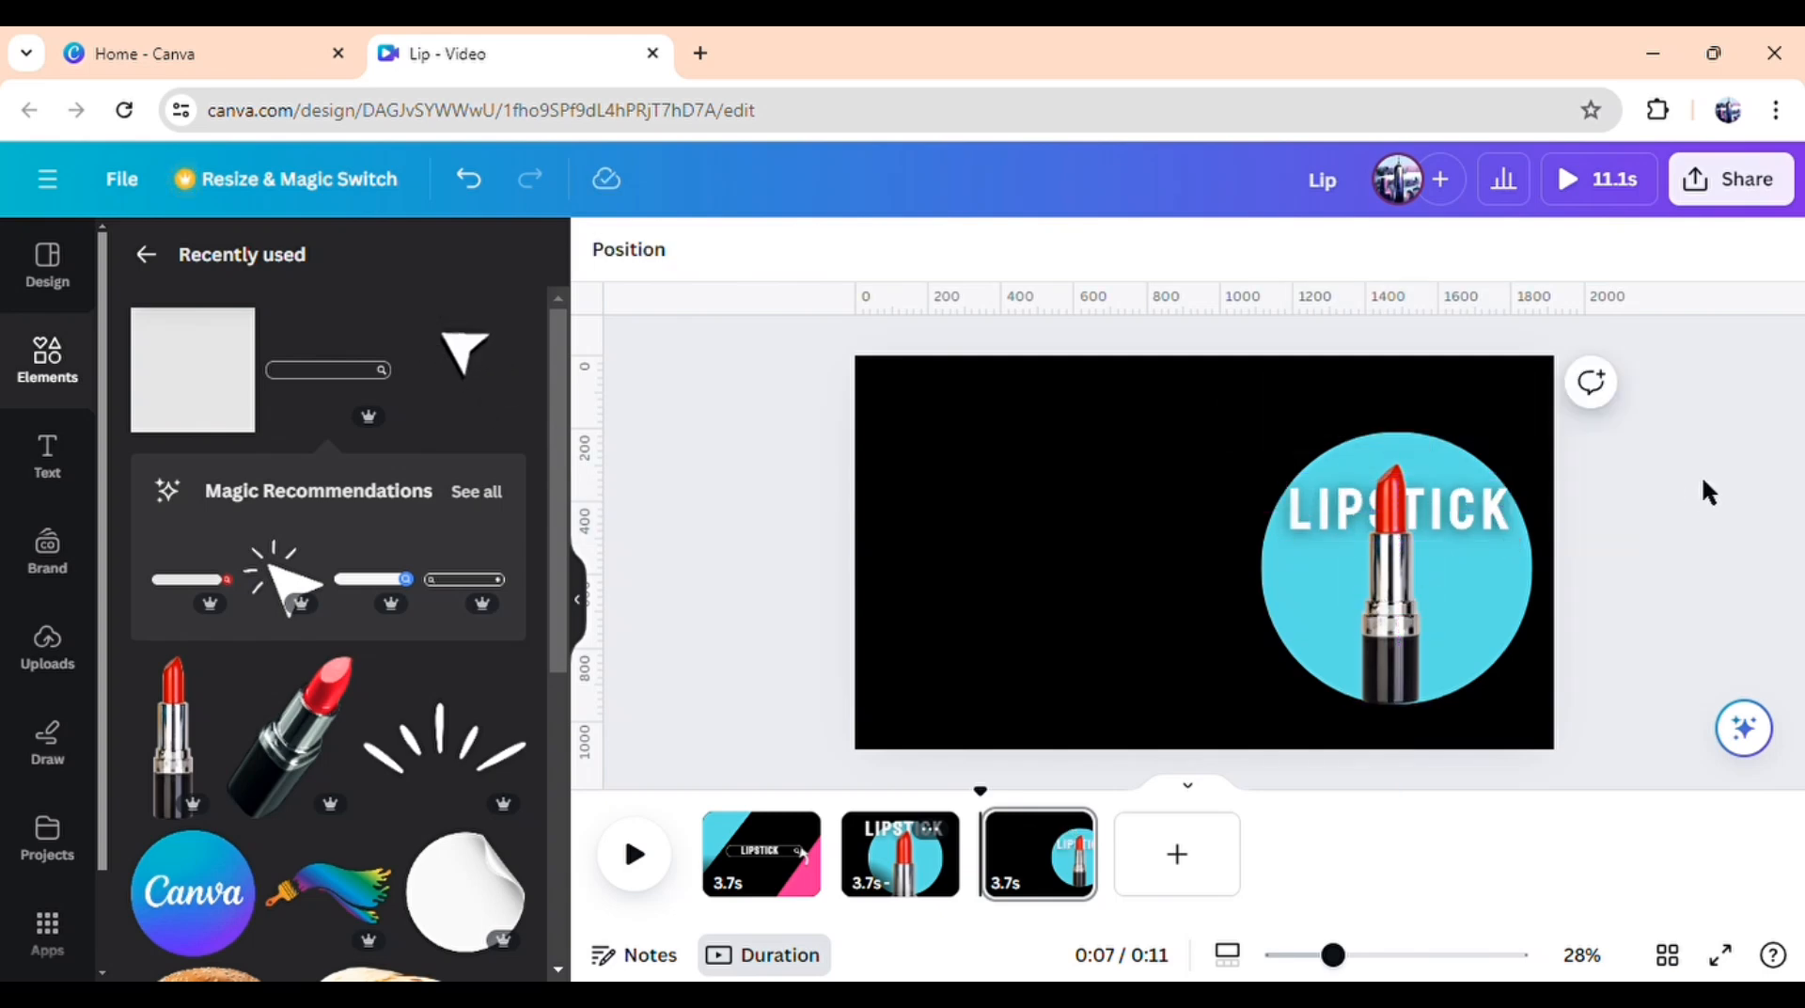
# Shrink the third page's lipstick slightly, center it at the circle's lower edge and raise the LIPSTICK text a little
pyautogui.click(1472, 532)
pyautogui.click(1426, 474)
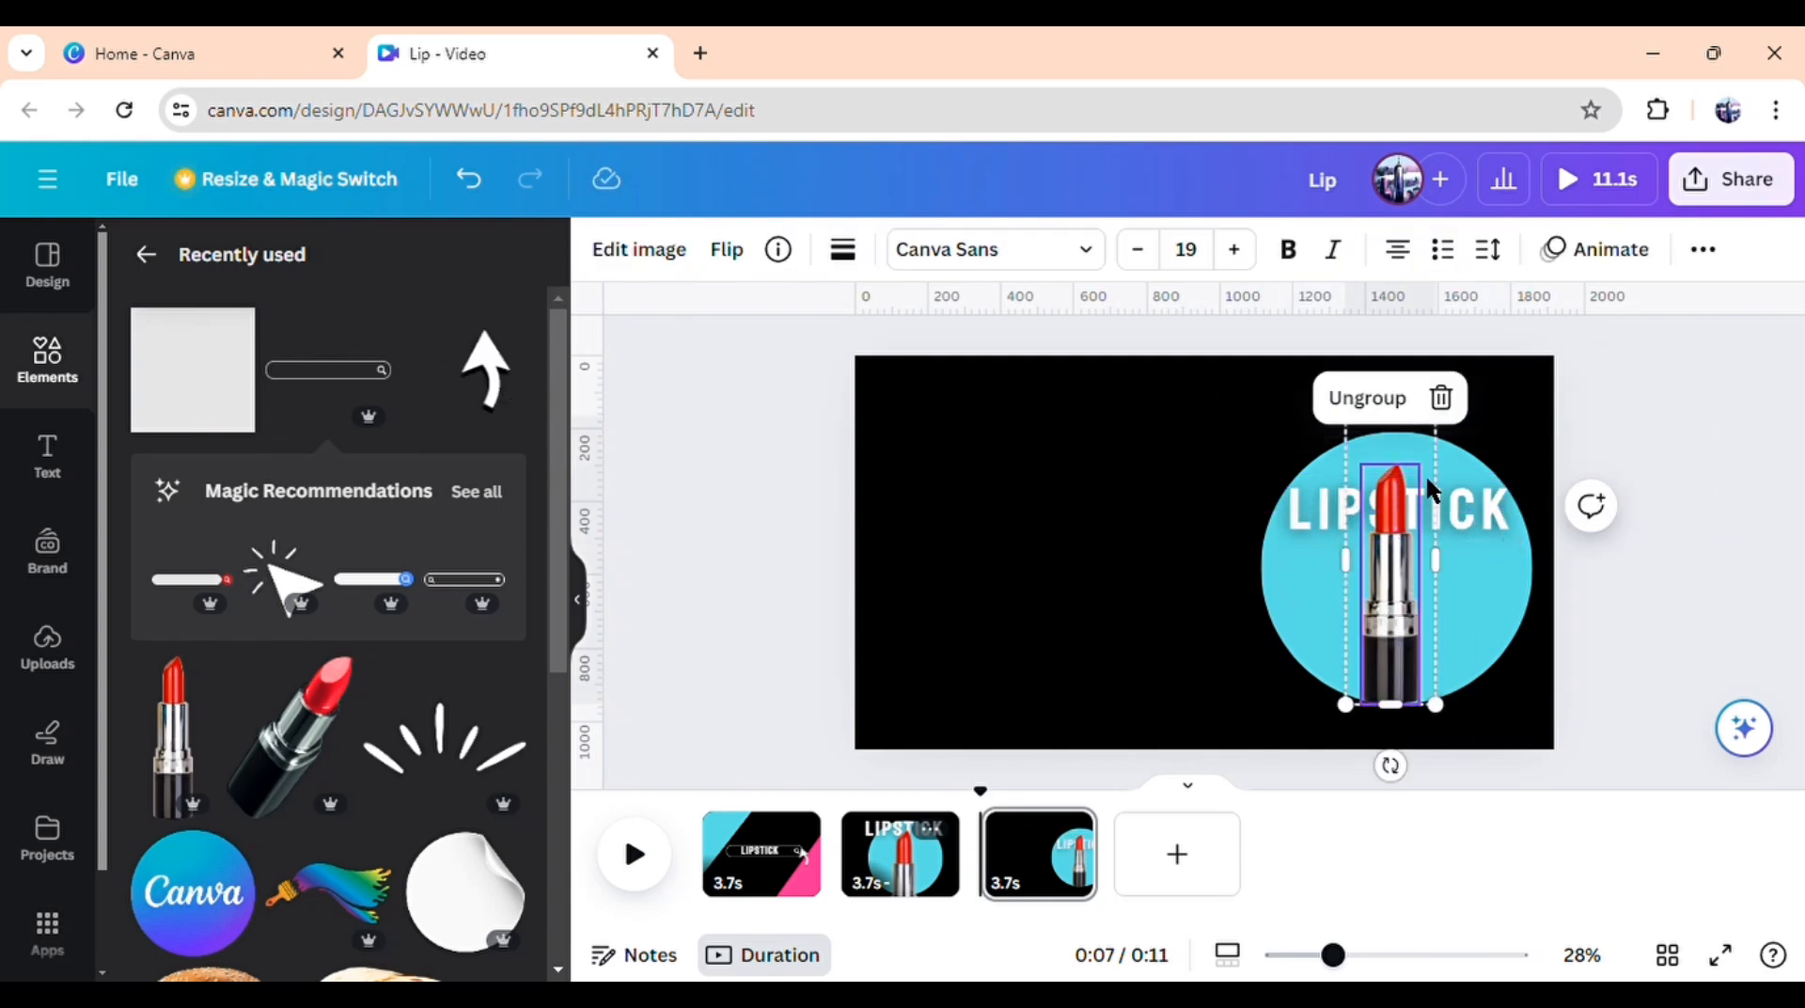
pyautogui.moveTo(1442, 710); pyautogui.dragTo(1427, 682)
pyautogui.moveTo(1418, 644); pyautogui.dragTo(1423, 669)
pyautogui.click(1501, 528)
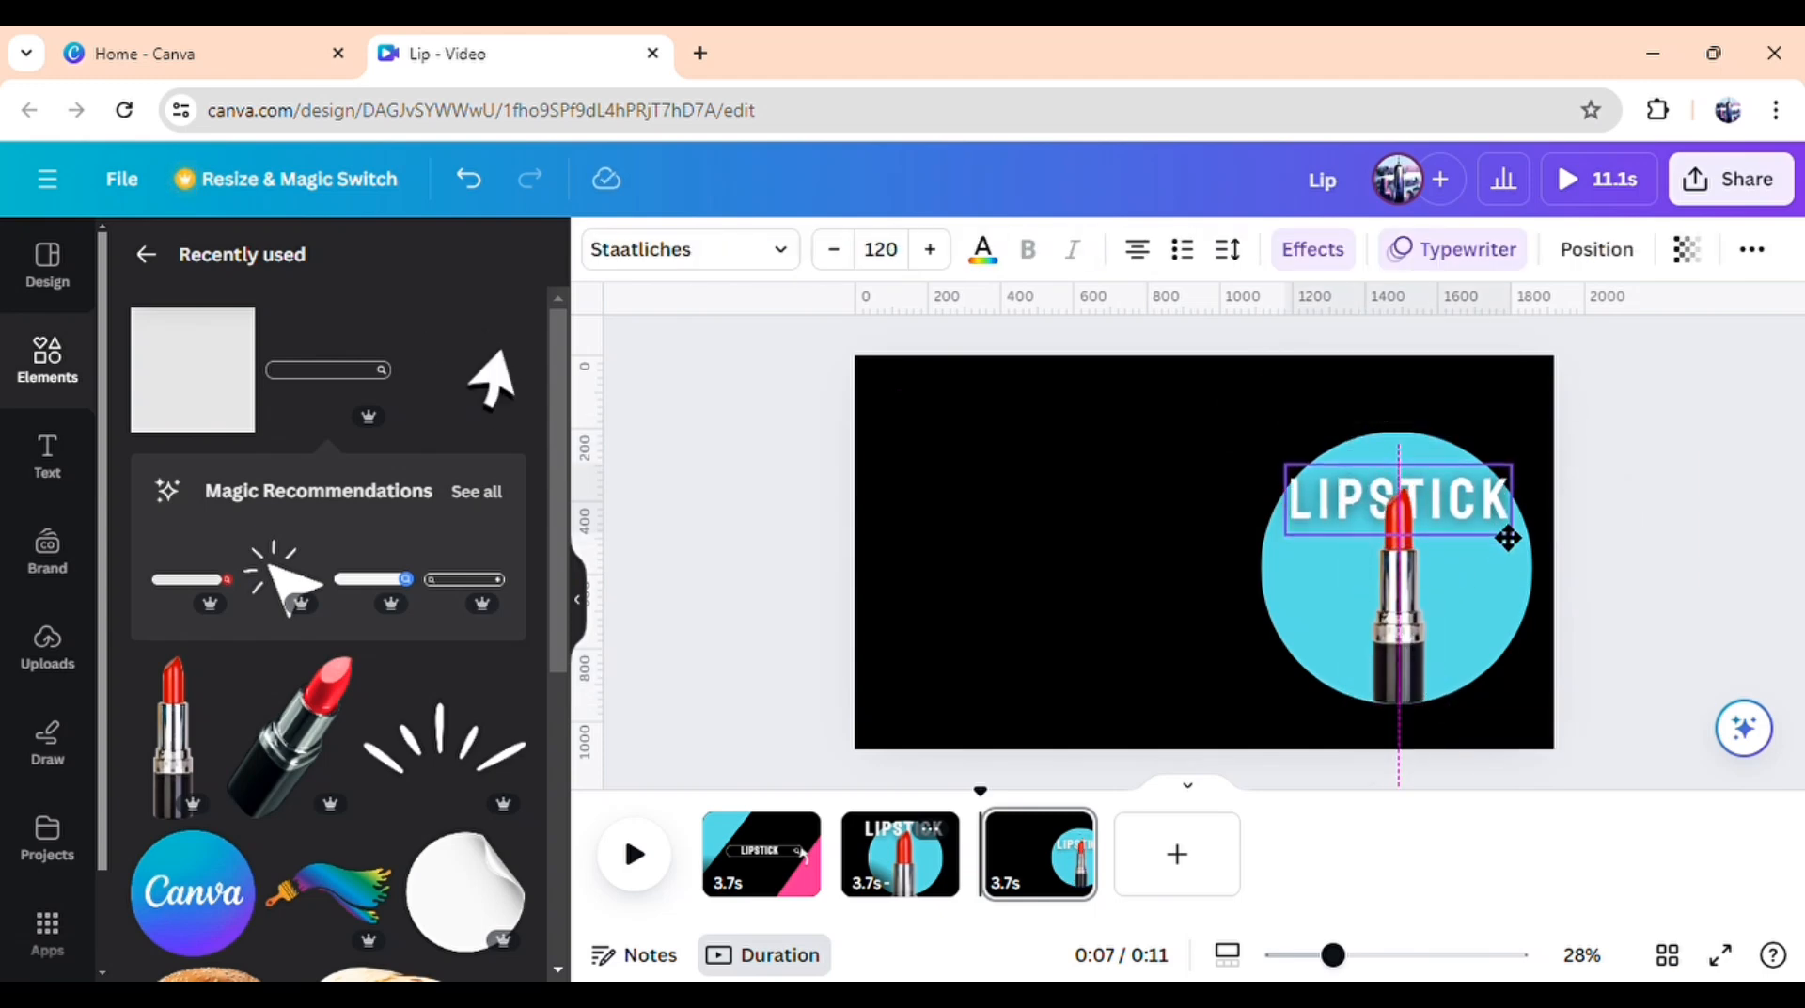
pyautogui.click(1662, 557)
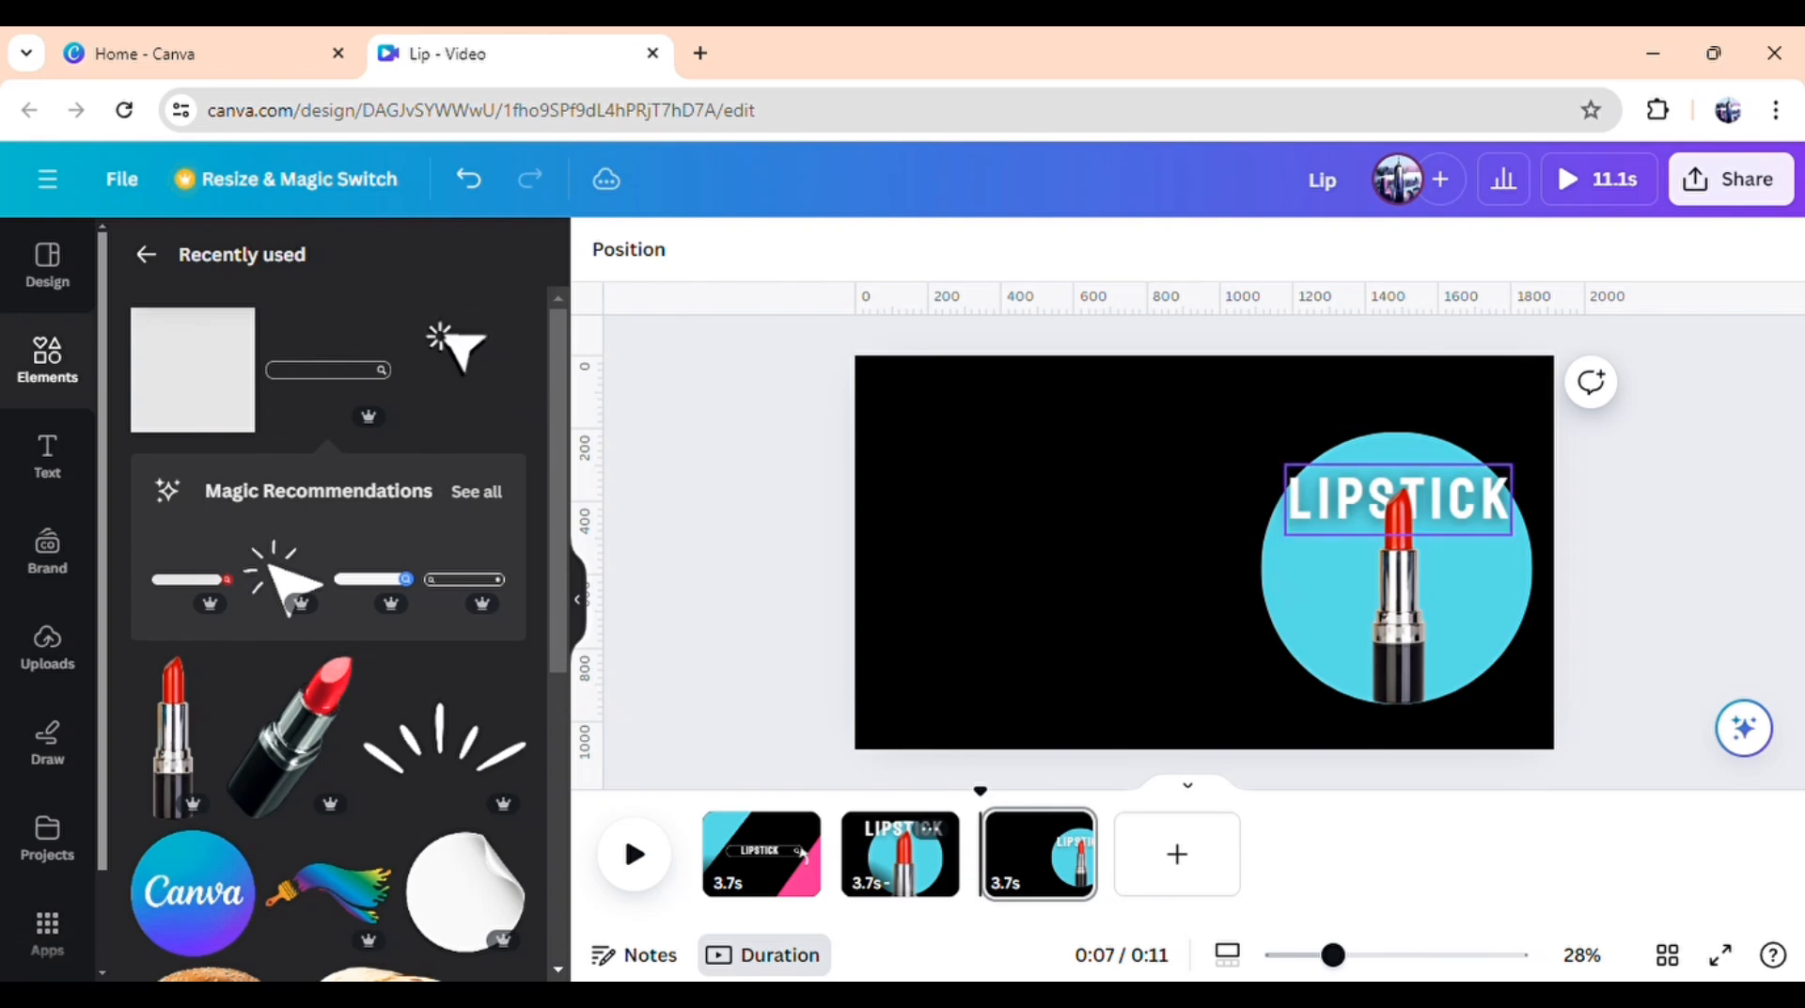
# Add a heading reading SHOP NOW to the third page
pyautogui.click(47, 456)
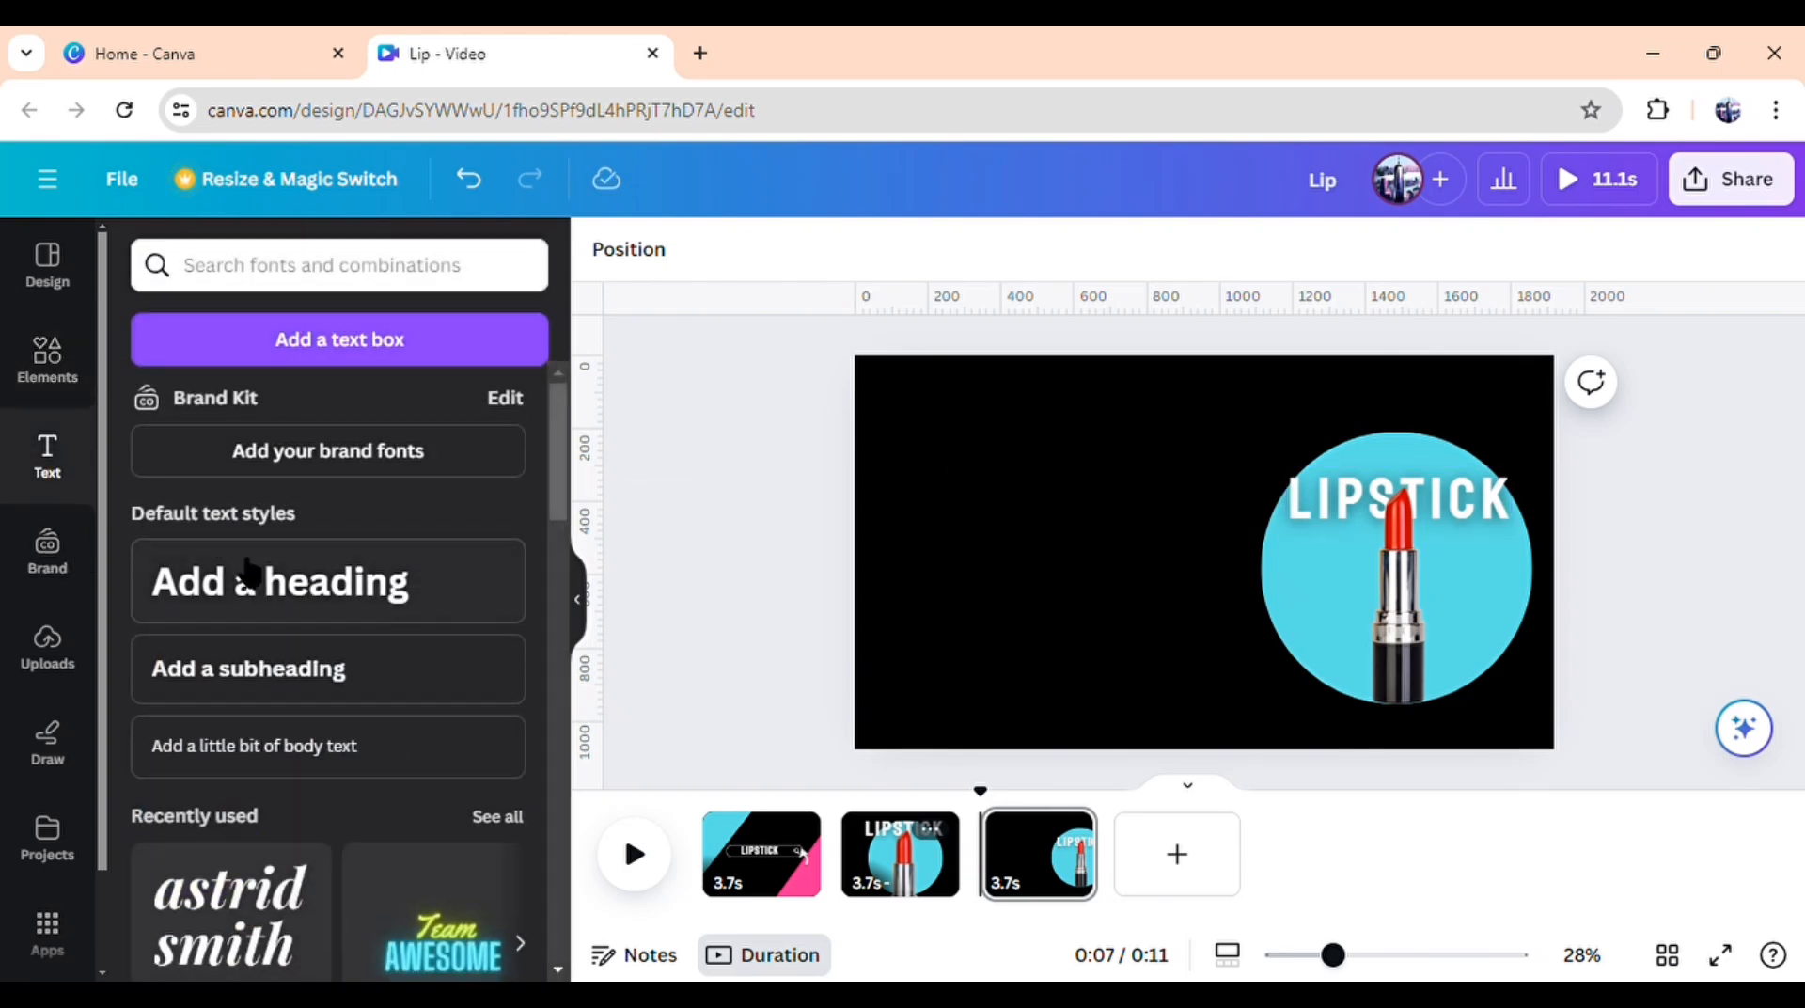
pyautogui.click(268, 582)
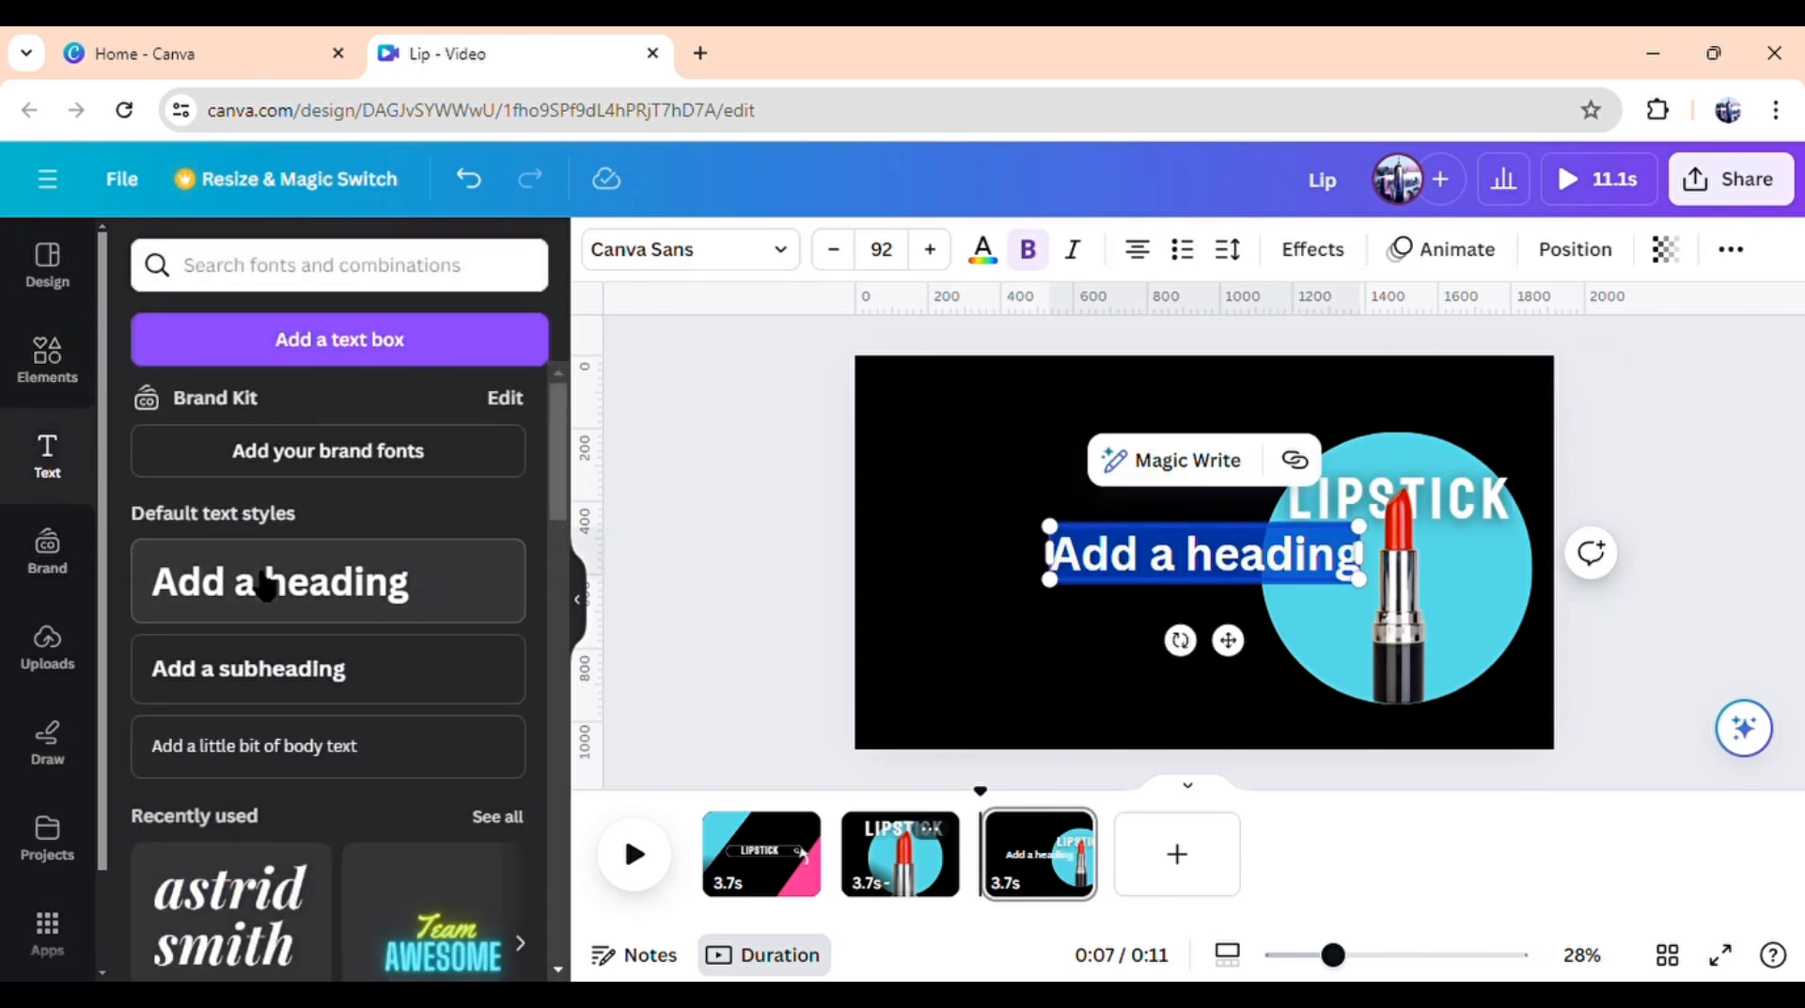
pyautogui.write('SHOP')
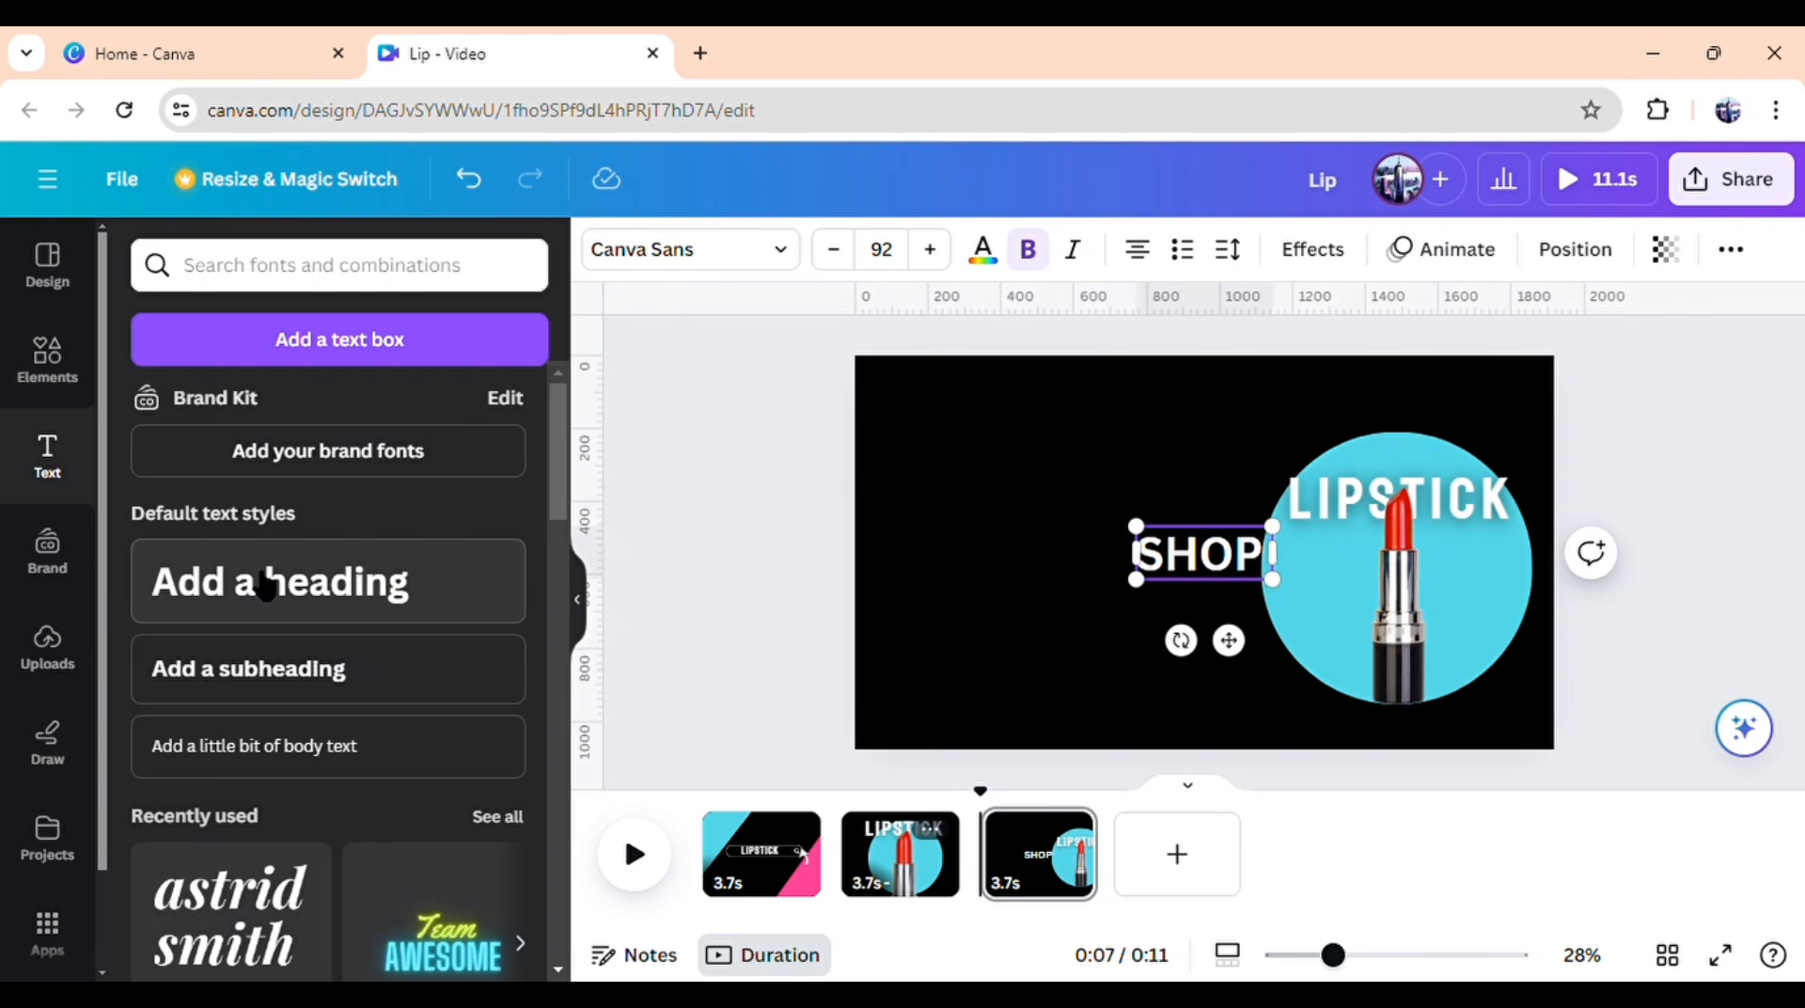
pyautogui.write(' NOW')
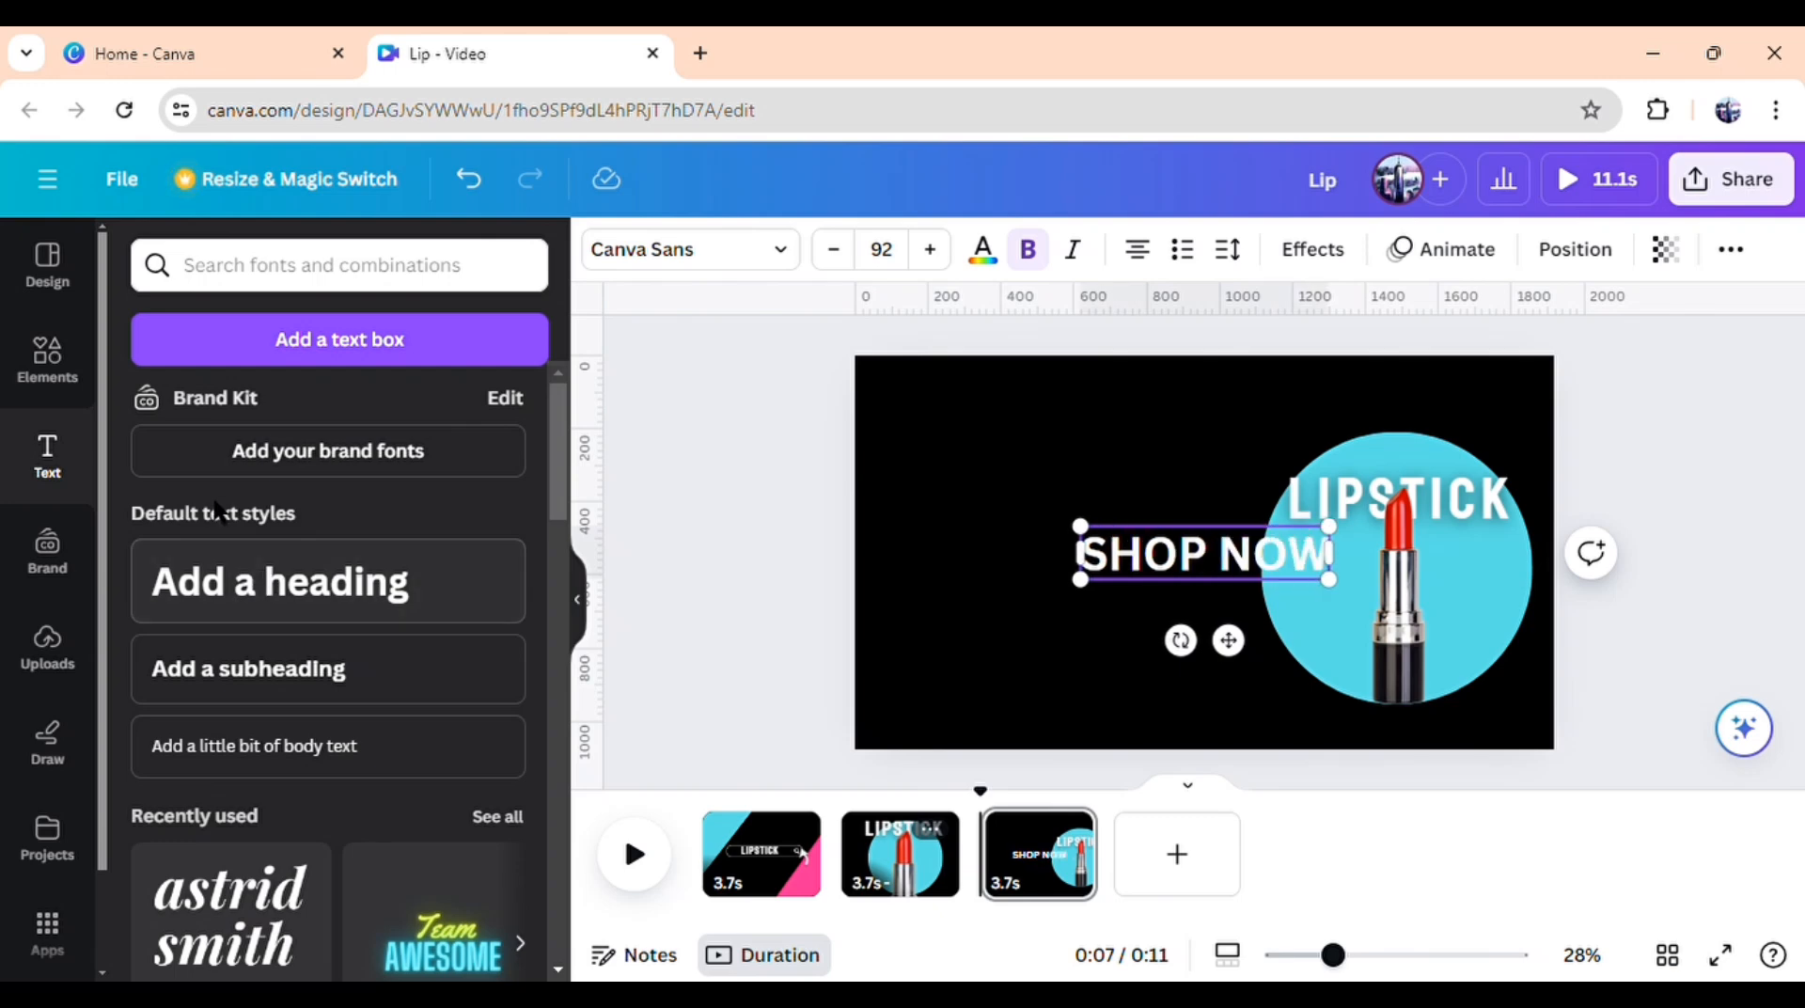
# Set the SHOP NOW heading in Staatliches at size 216 and place it on the black area left of the circle
pyautogui.click(750, 256)
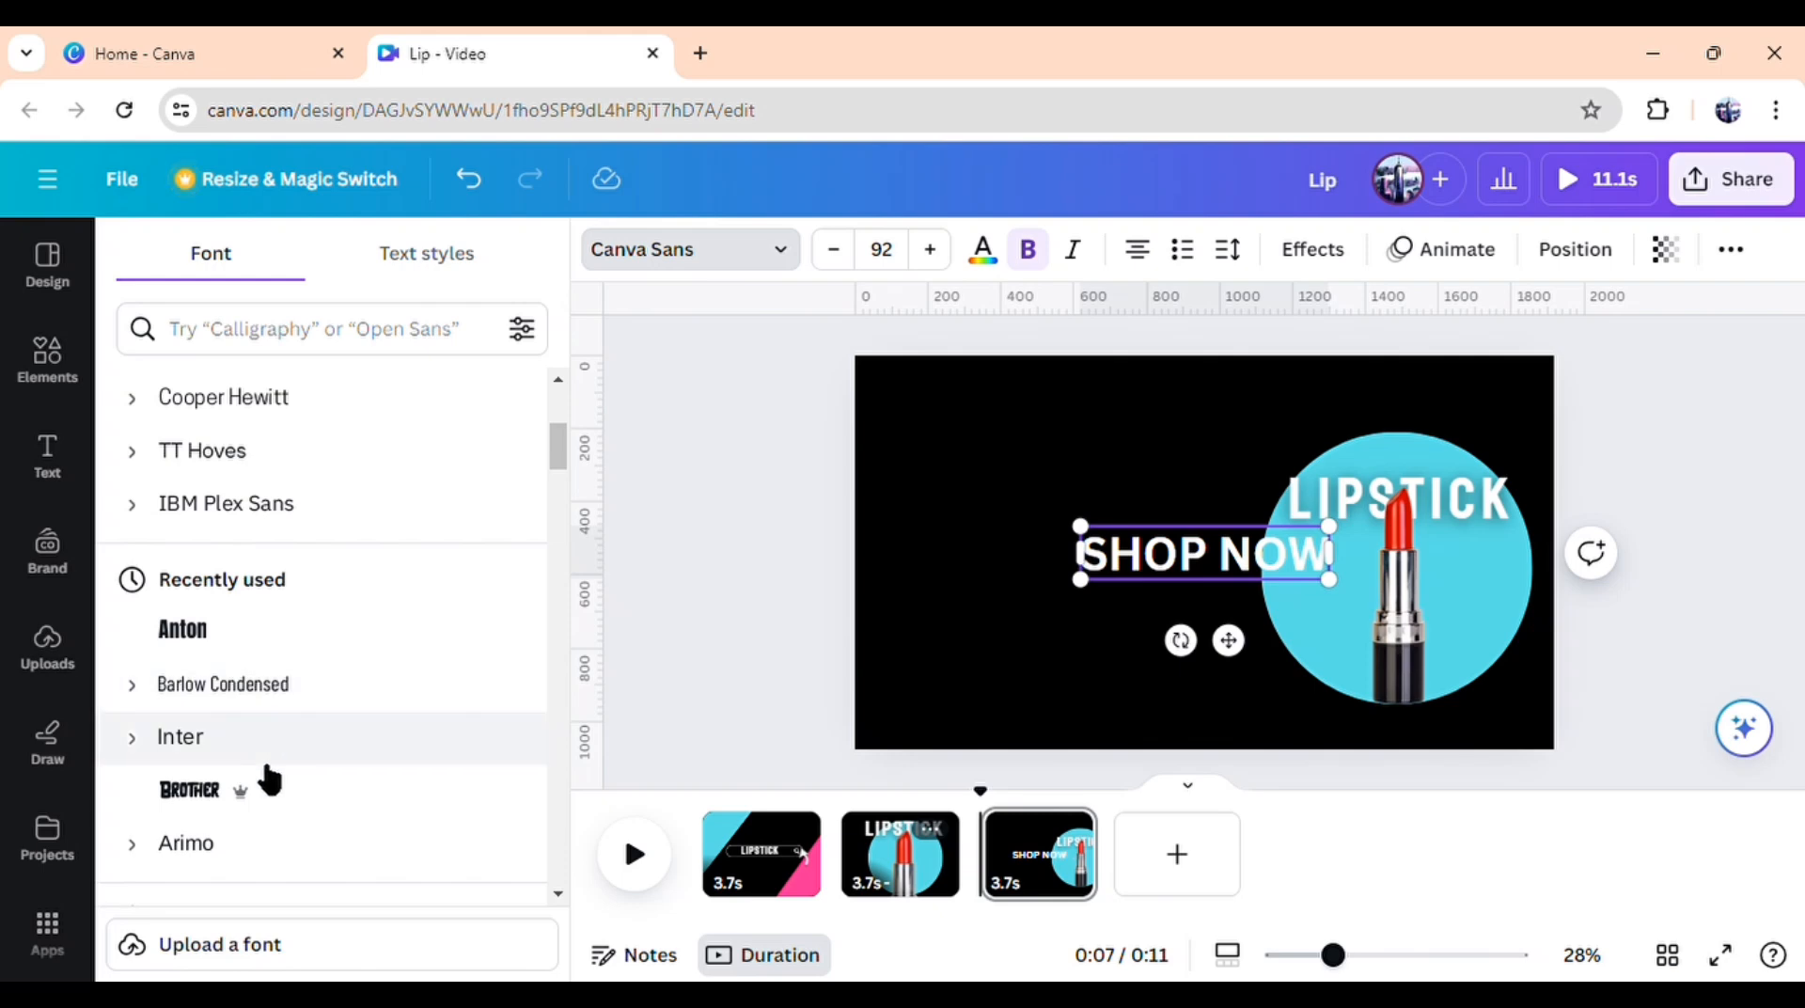
pyautogui.scroll(5, 273, 771)
pyautogui.click(323, 560)
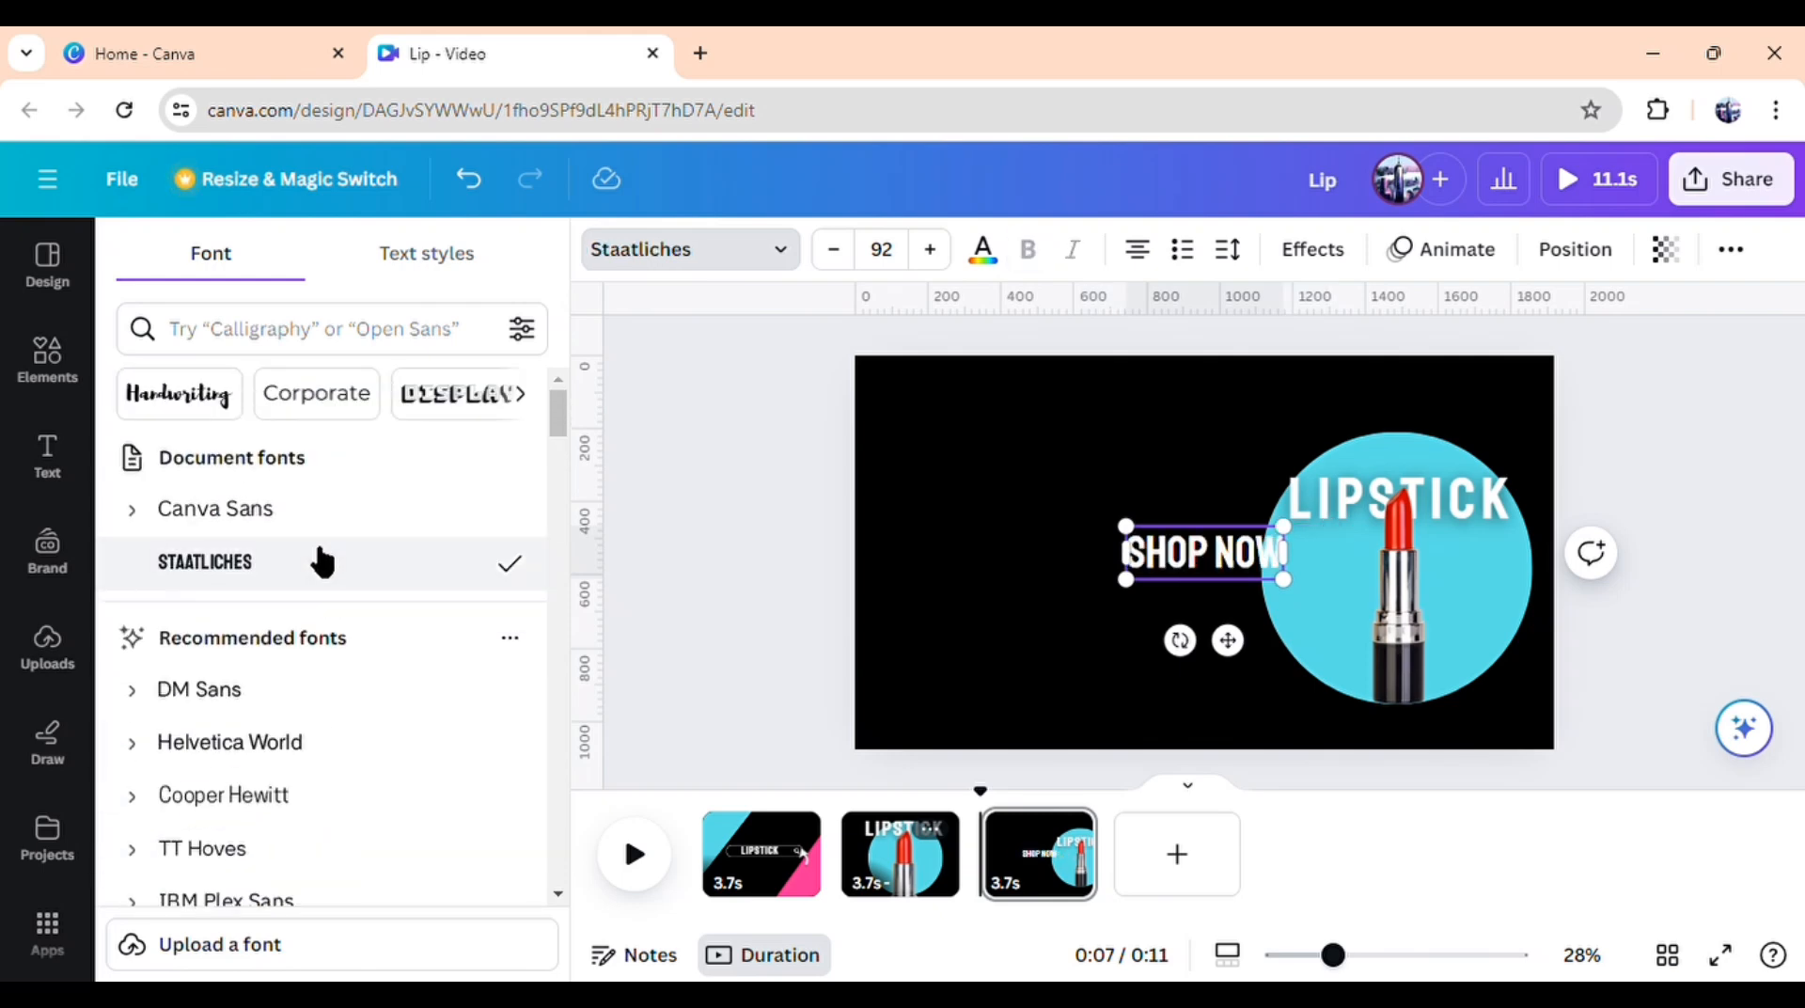
pyautogui.moveTo(1128, 528); pyautogui.dragTo(937, 433)
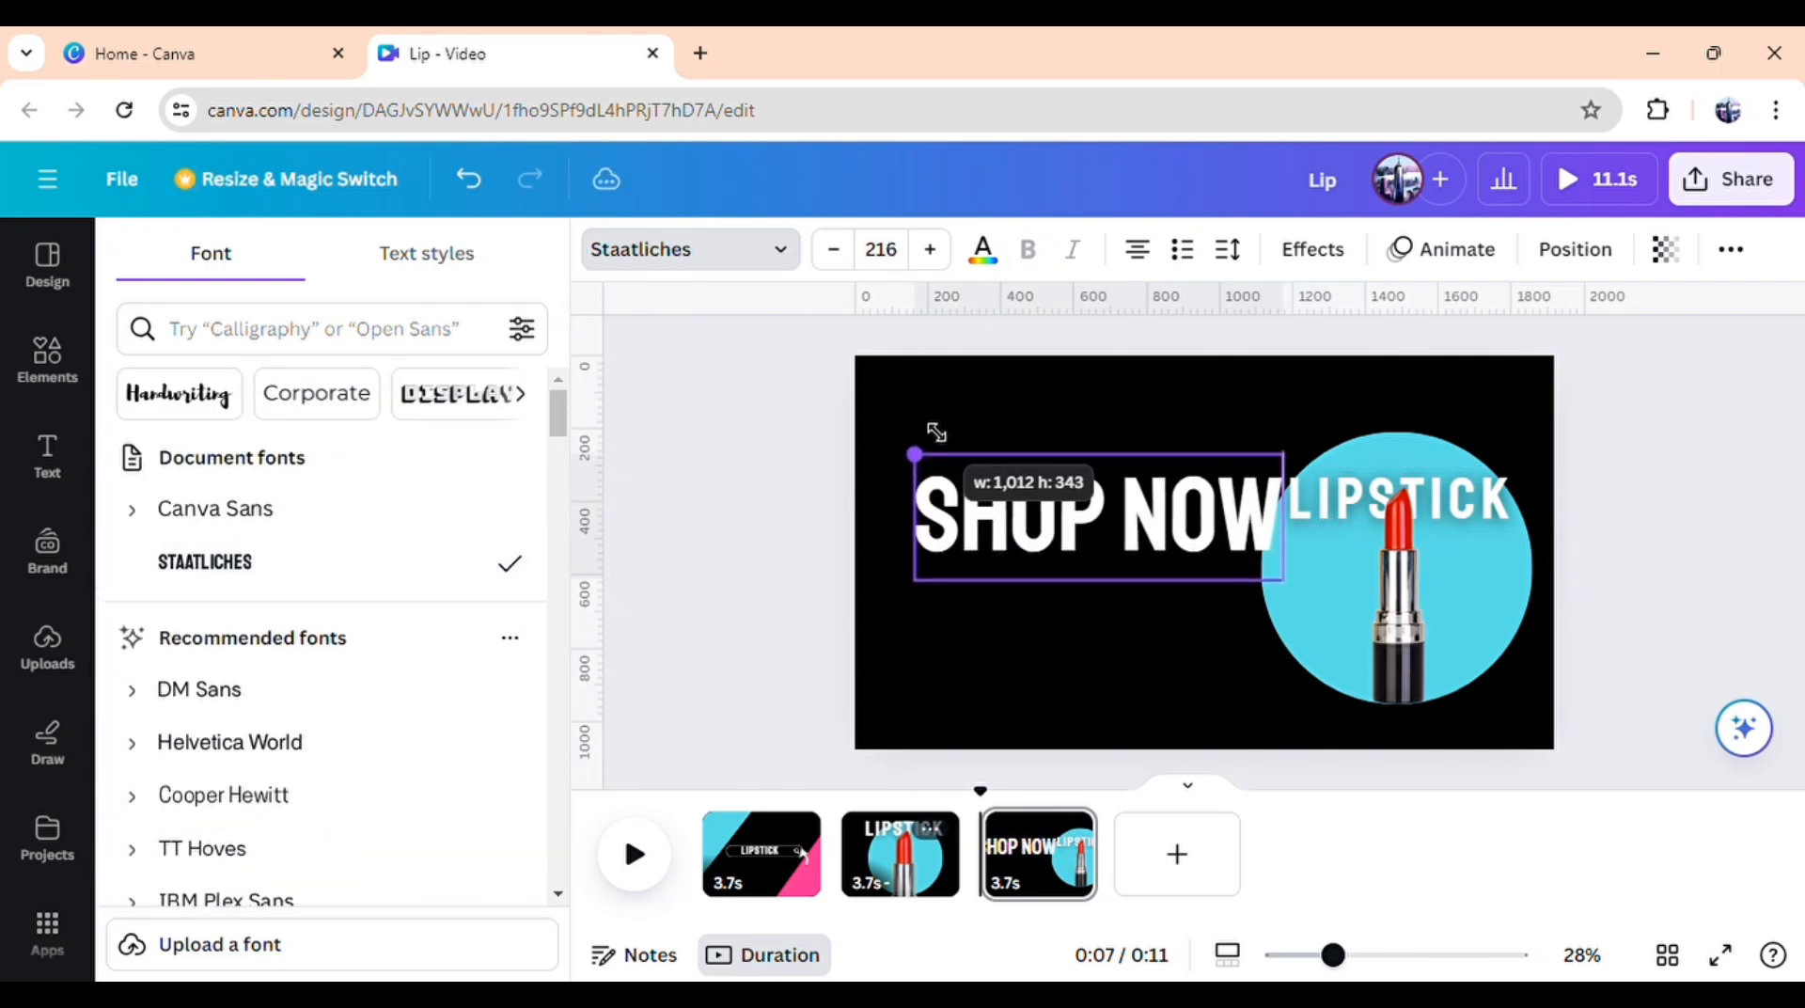
pyautogui.click(1659, 617)
pyautogui.moveTo(1158, 540); pyautogui.dragTo(1125, 567)
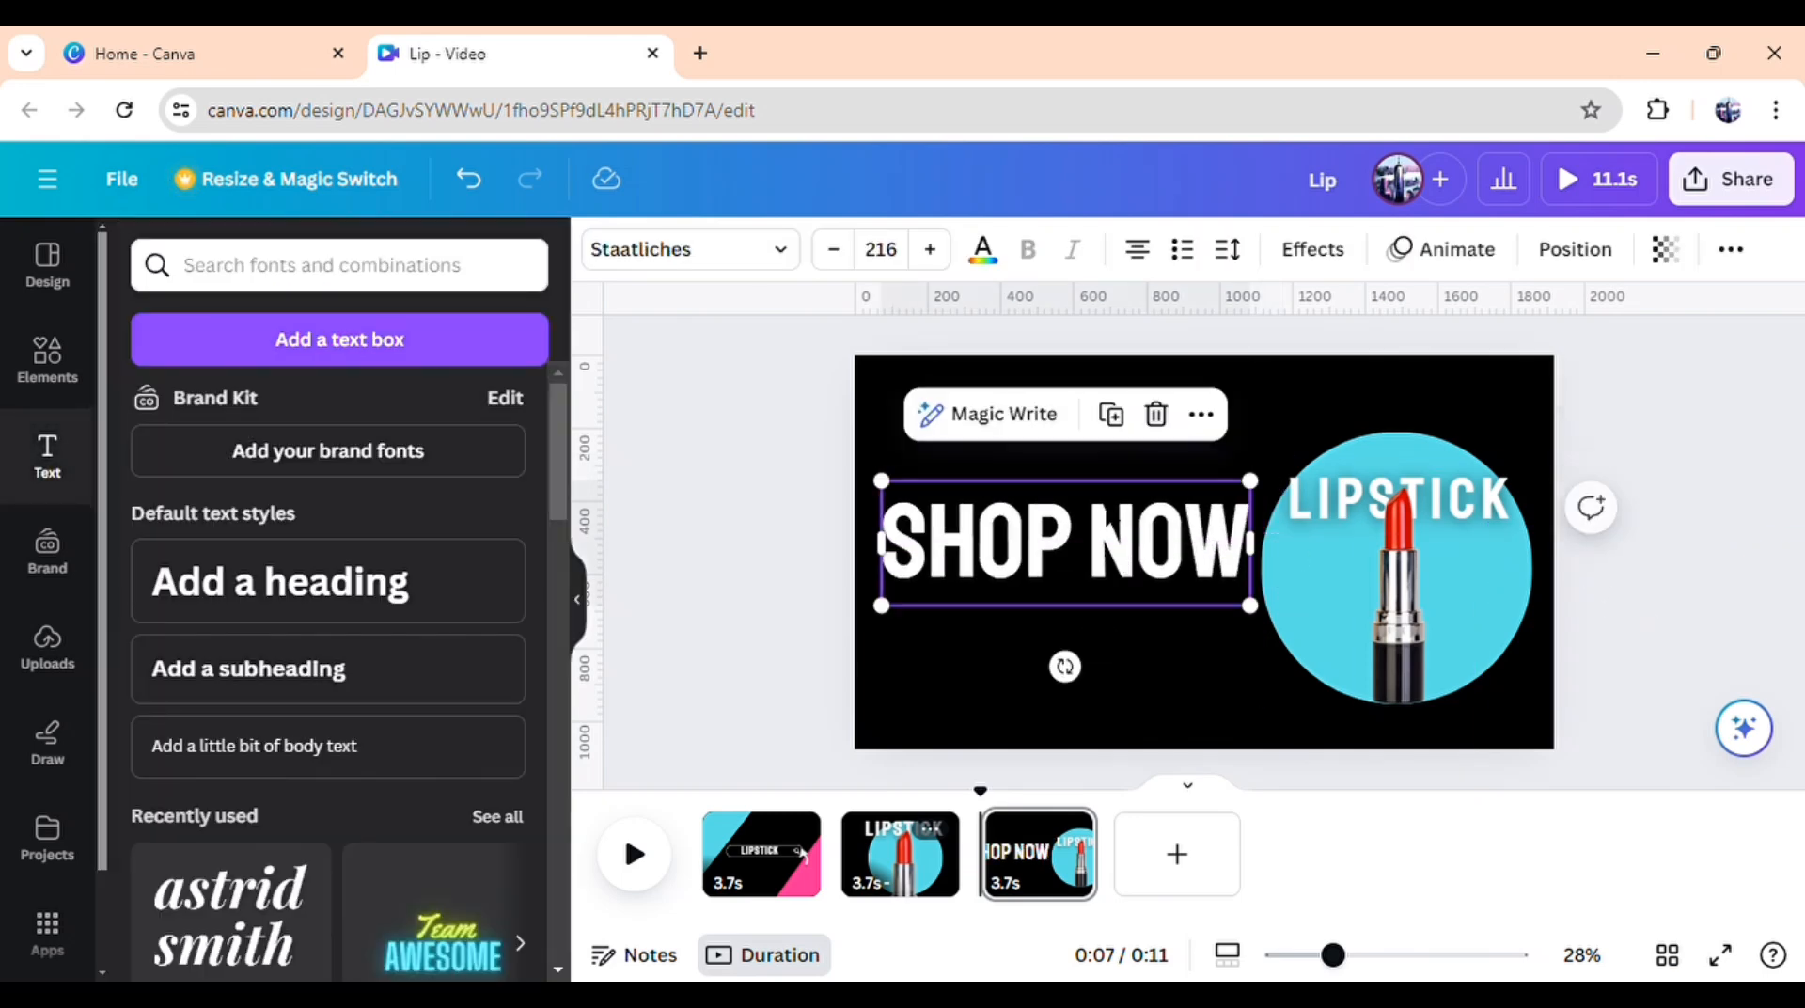
# Recolor the SHOP NOW heading with the pink document color
pyautogui.click(982, 252)
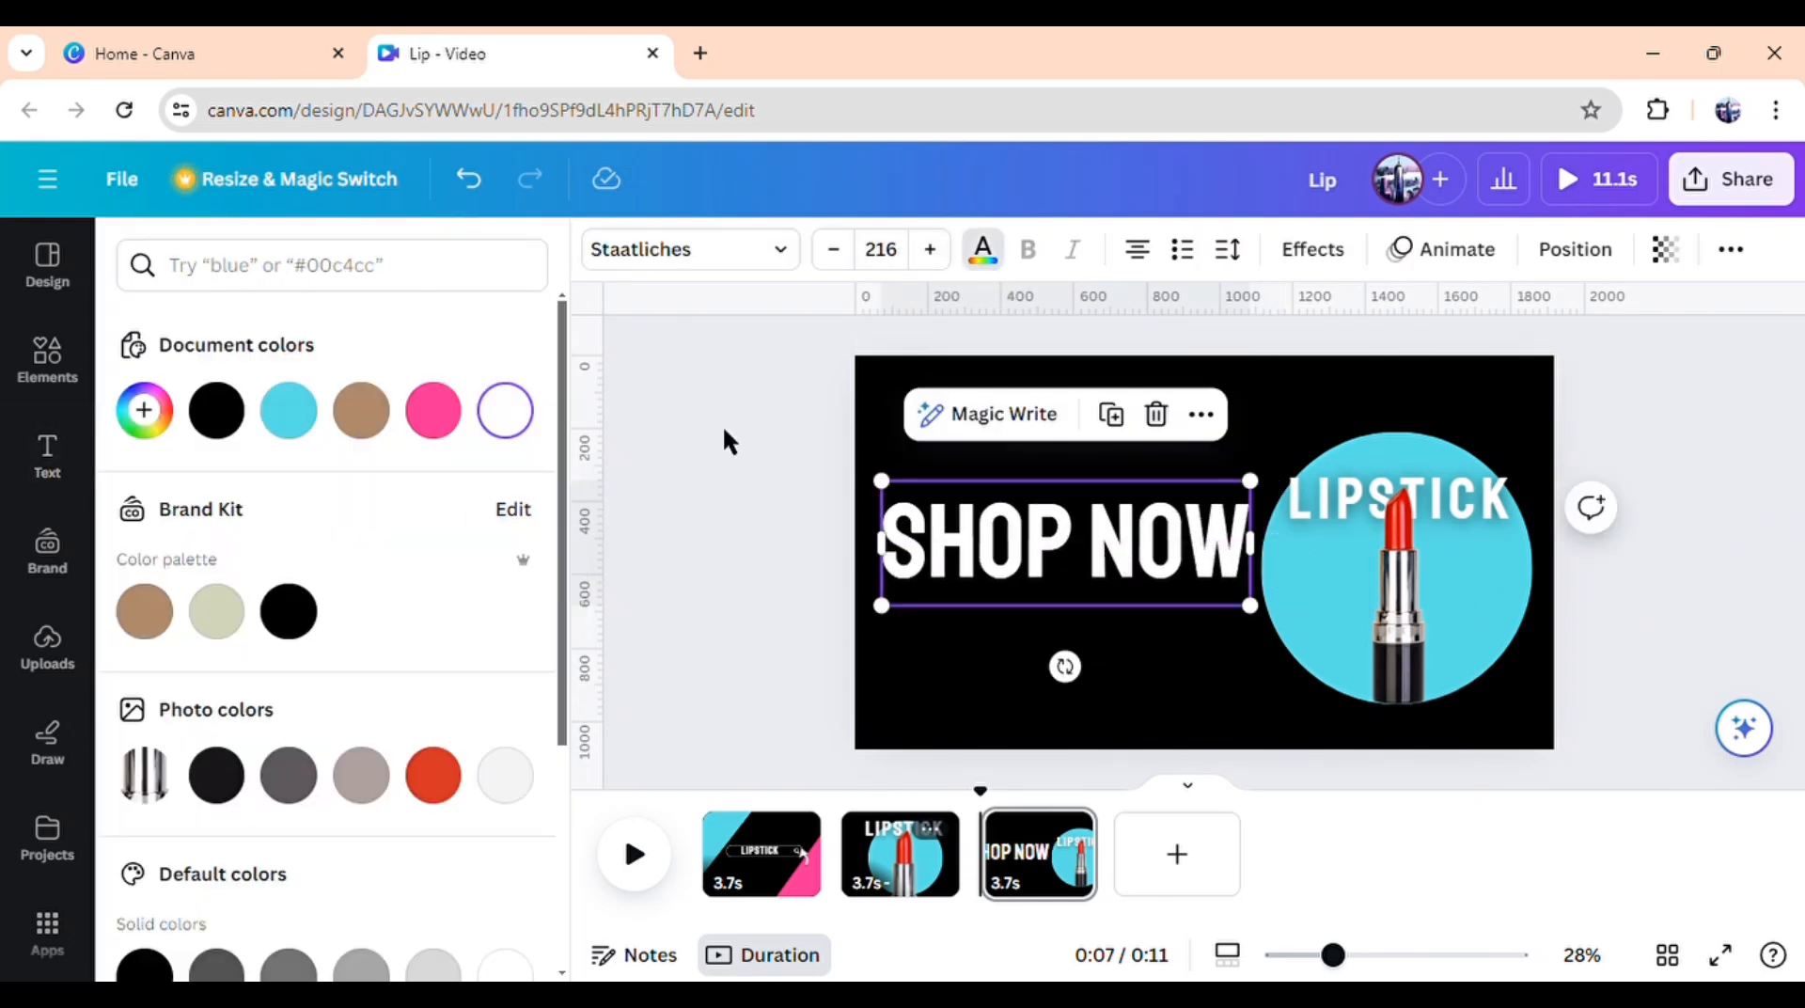
pyautogui.click(441, 436)
pyautogui.click(773, 514)
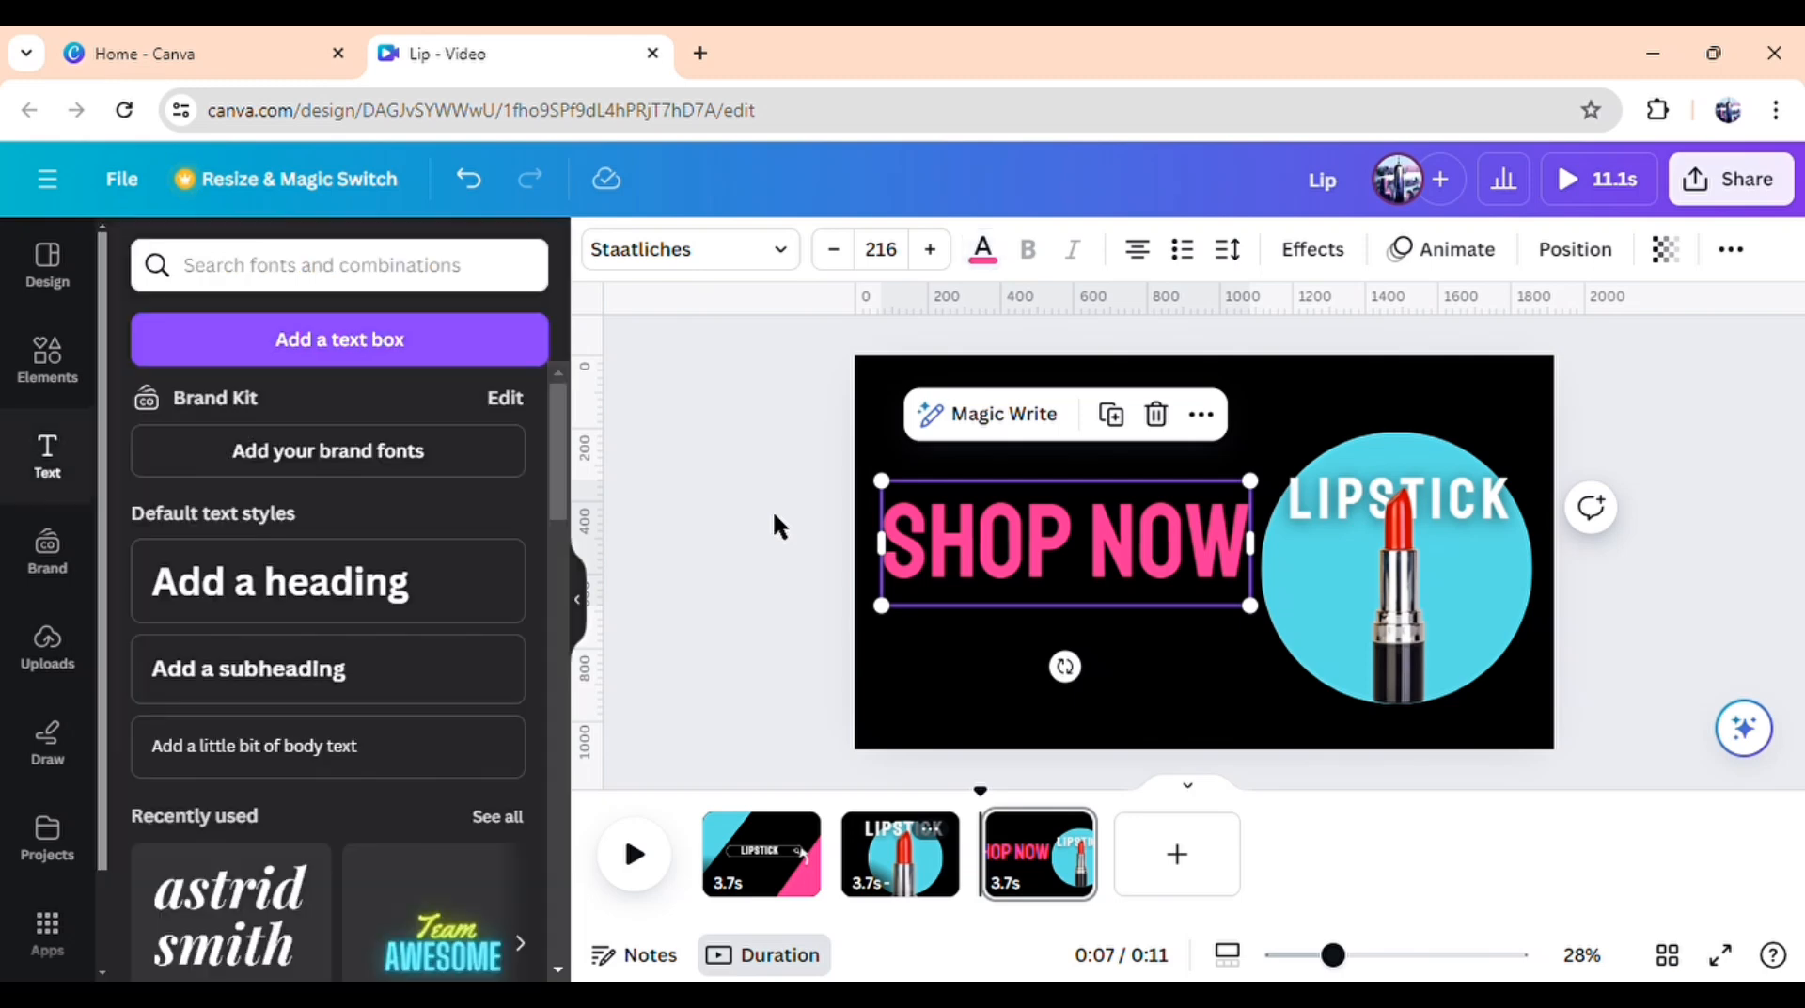
# Apply the Typewriter text animation to the SHOP NOW heading on enter, with its speed at about a third of the range
pyautogui.click(1171, 549)
pyautogui.click(1476, 254)
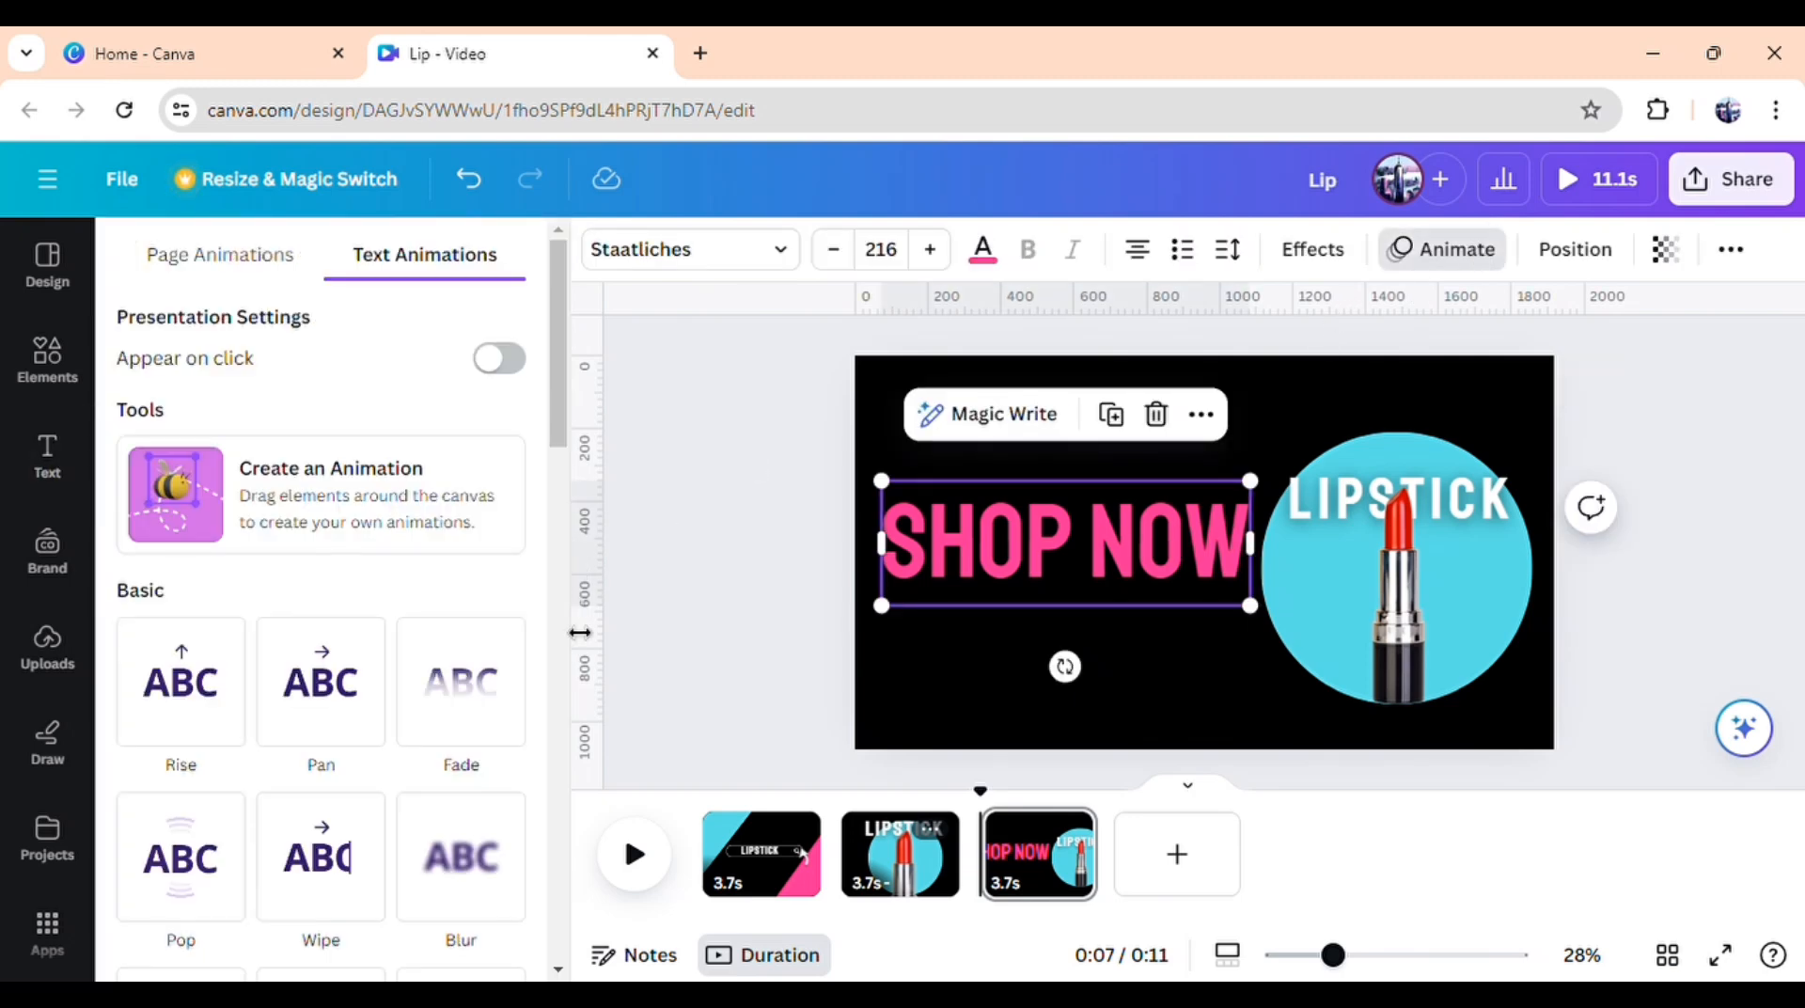
pyautogui.scroll(-5, 455, 705)
pyautogui.scroll(-4, 386, 703)
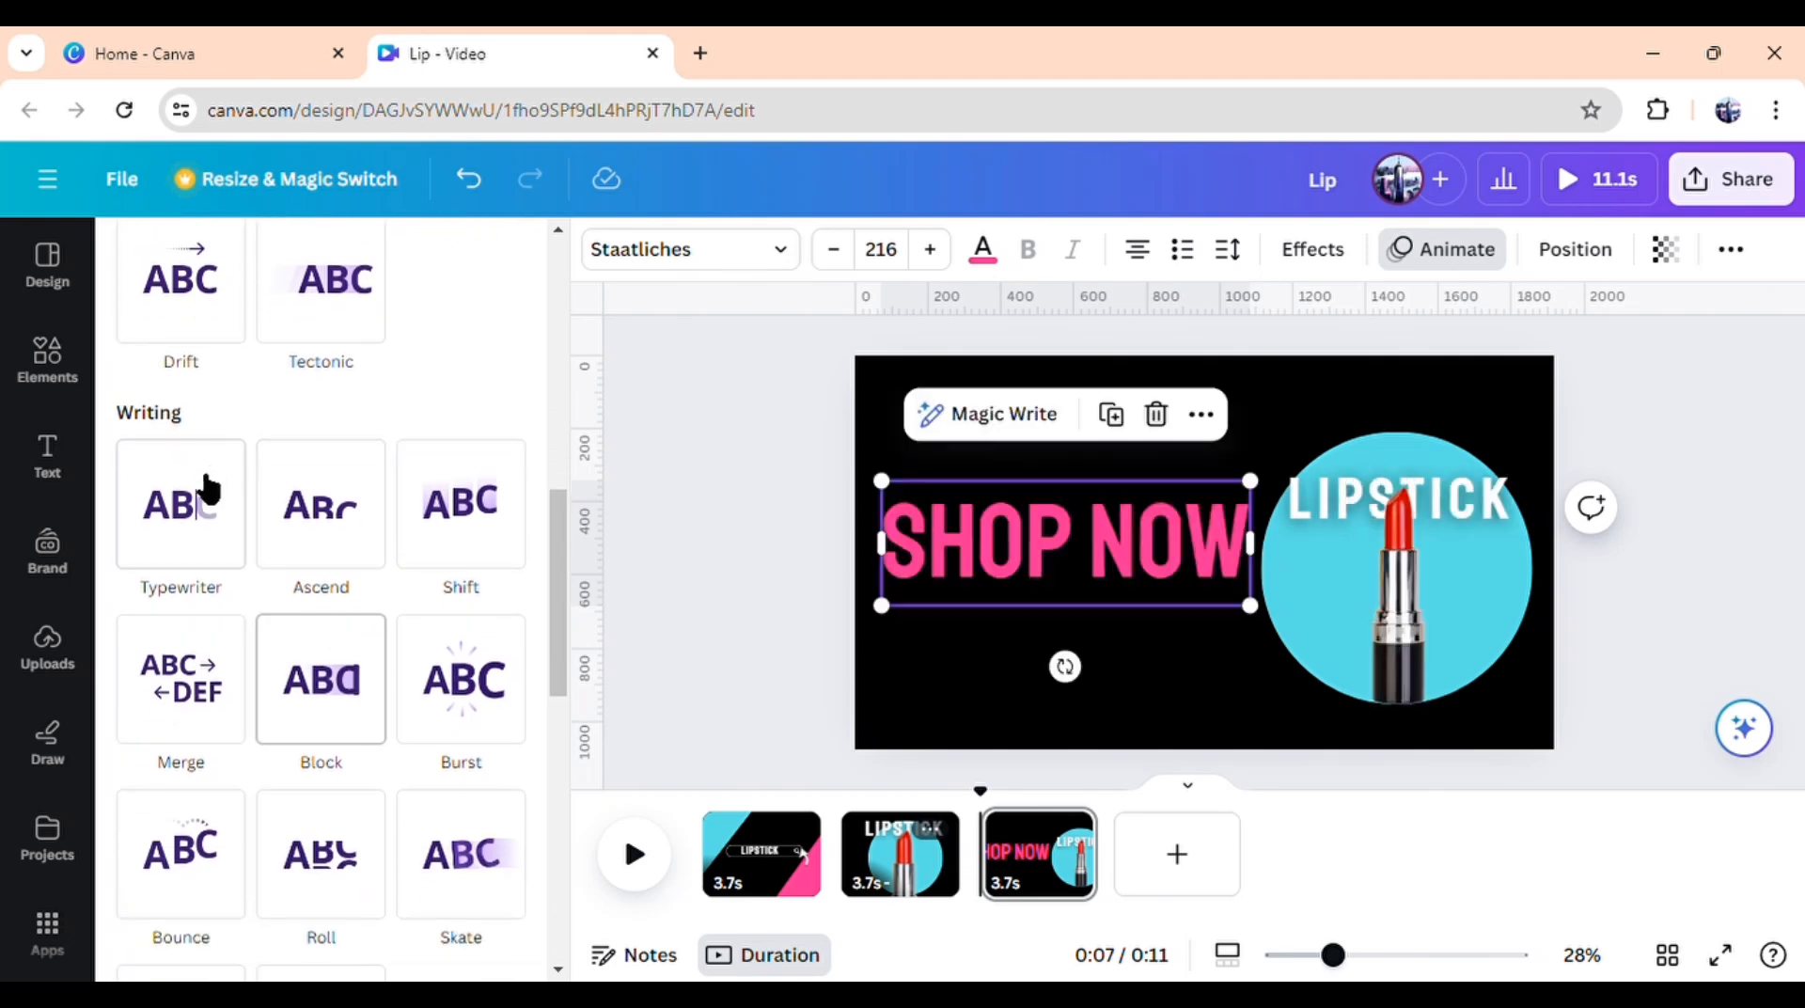
pyautogui.click(209, 526)
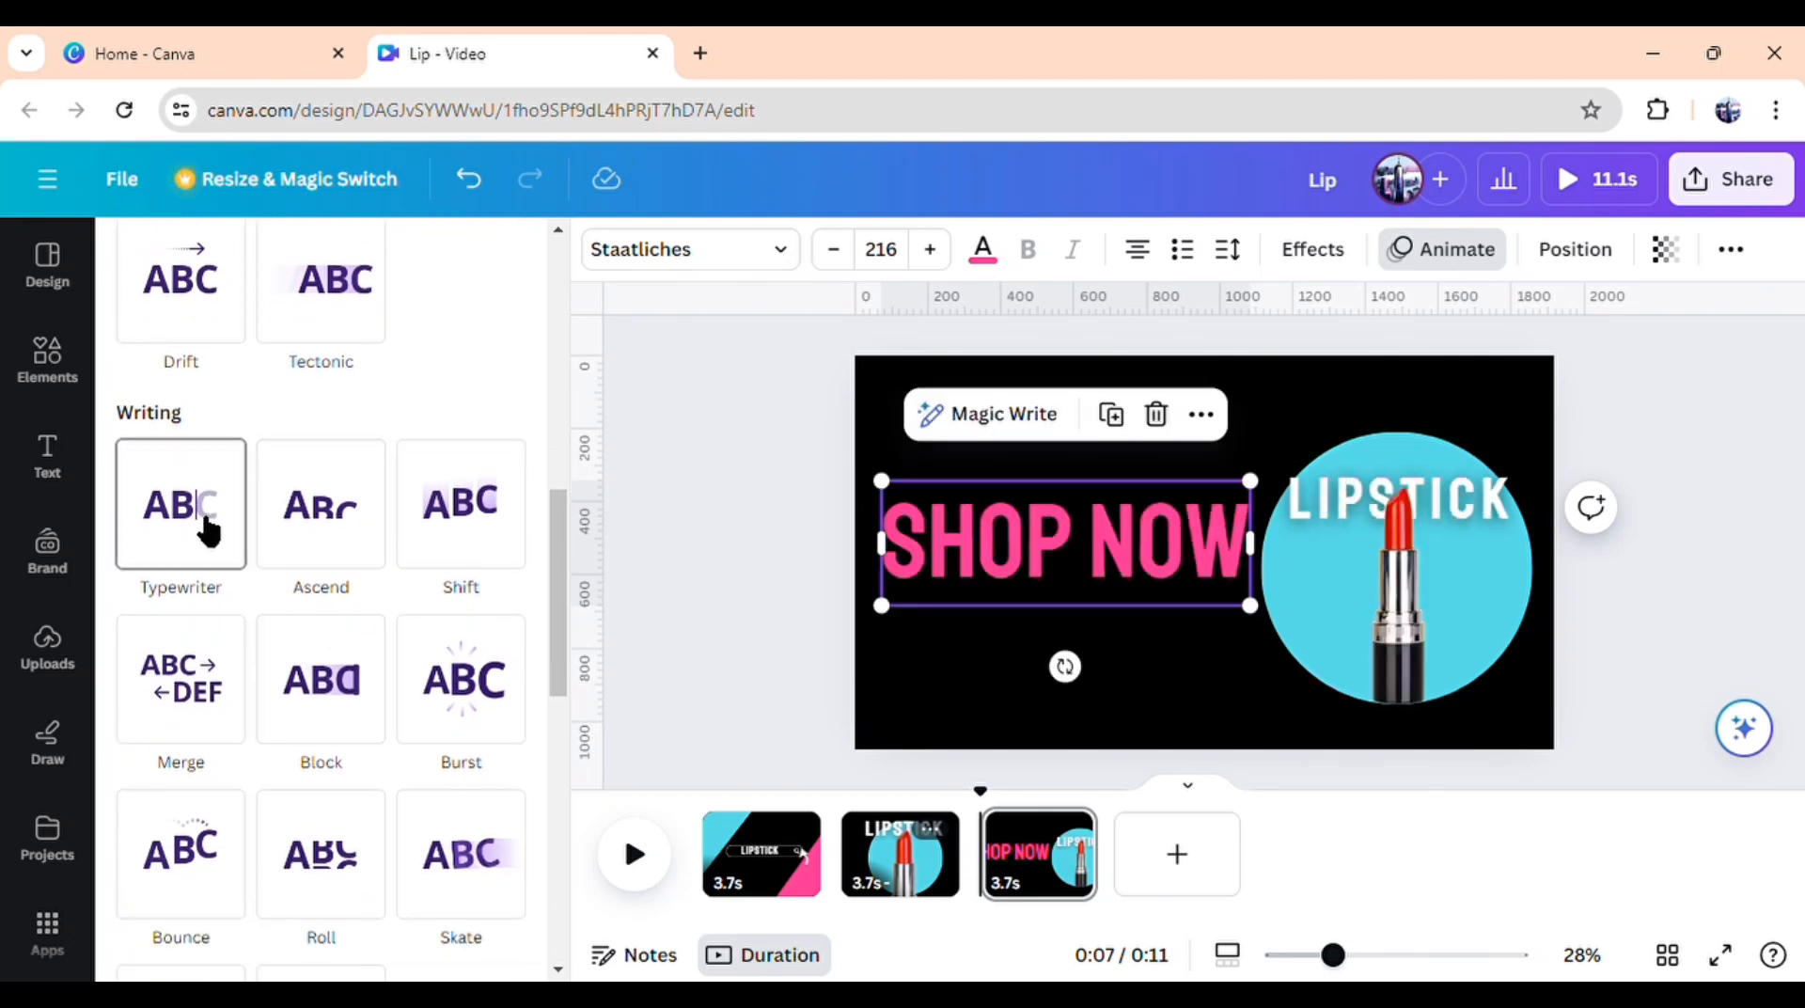
pyautogui.click(205, 525)
pyautogui.click(246, 828)
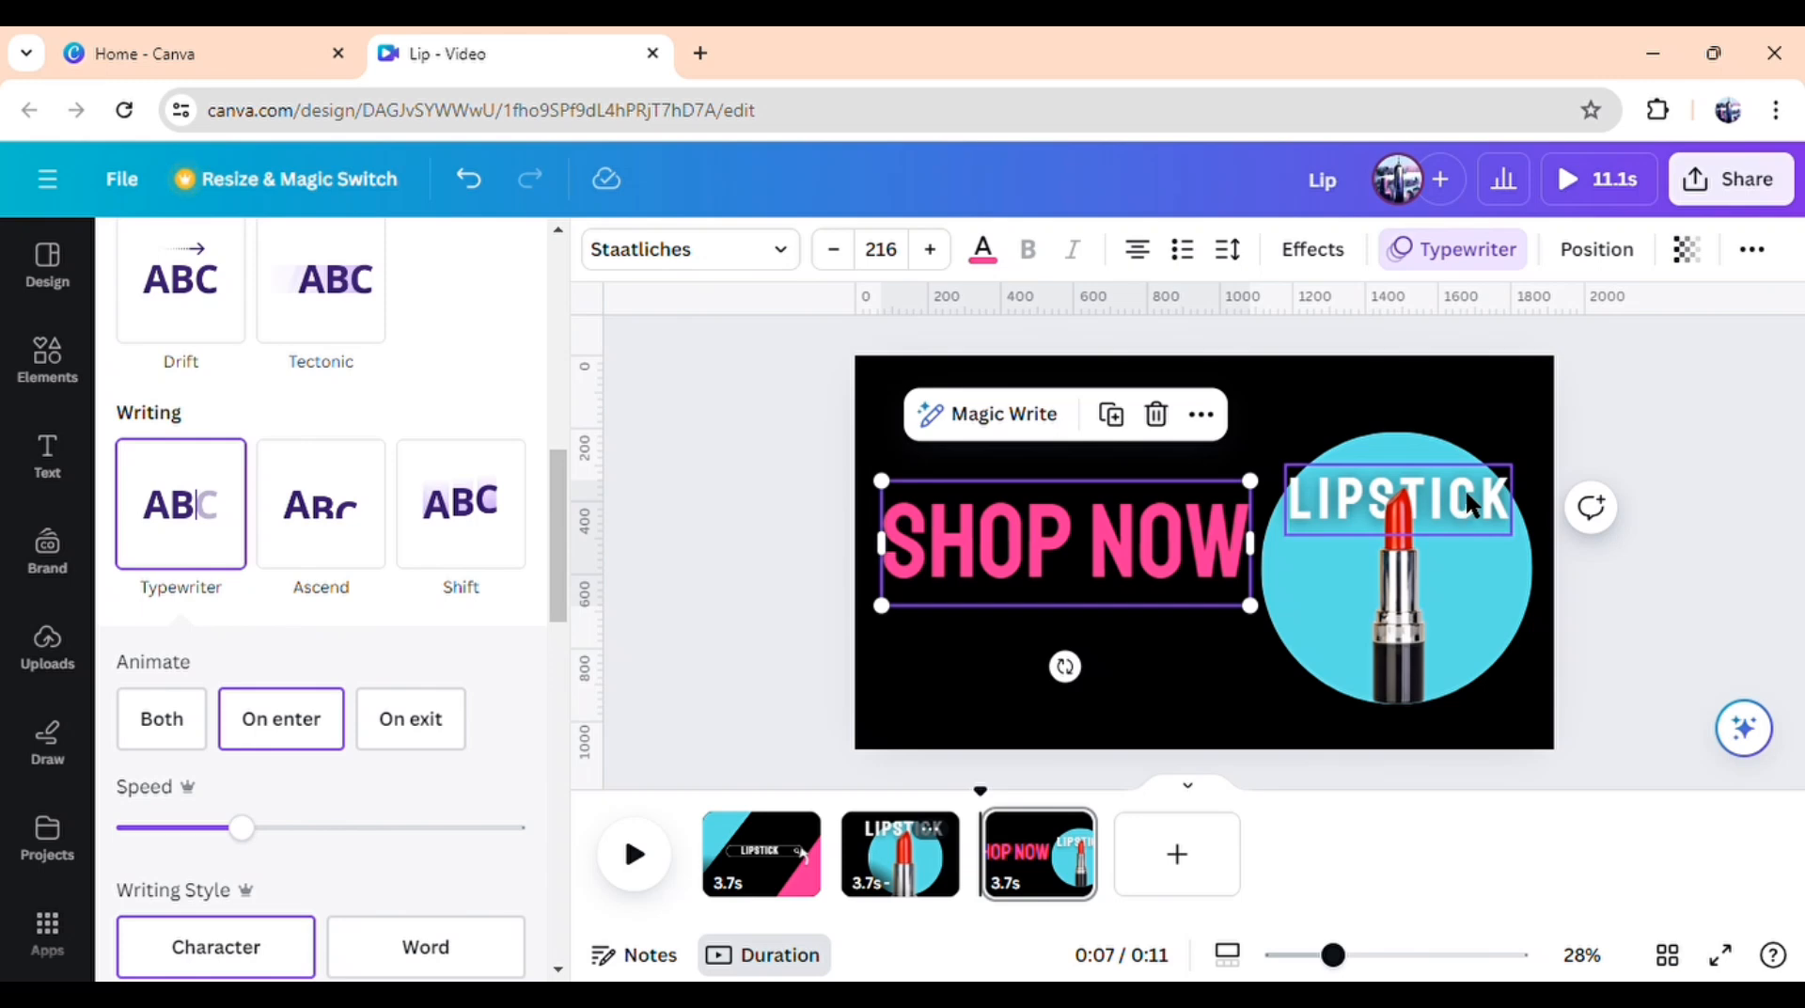
# Remove the Typewriter animation from the third page's LIPSTICK text
pyautogui.click(1465, 488)
pyautogui.scroll(-5, 324, 776)
pyautogui.scroll(-3, 325, 777)
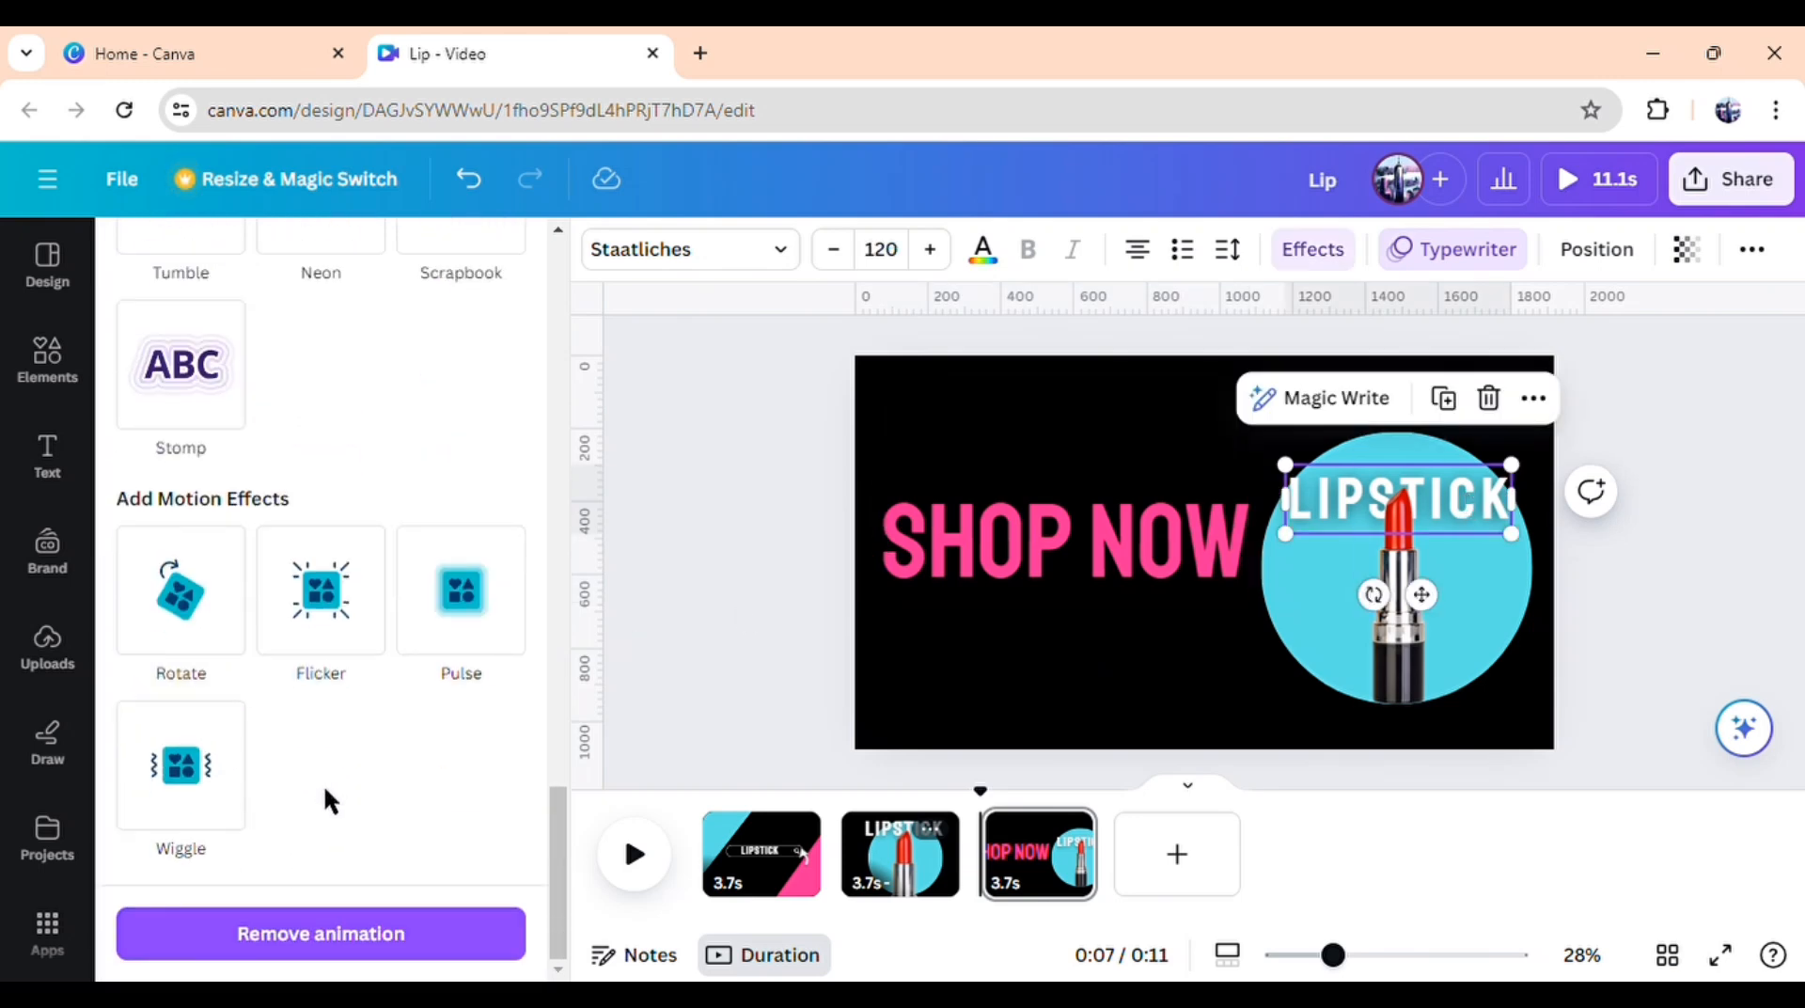
pyautogui.click(323, 928)
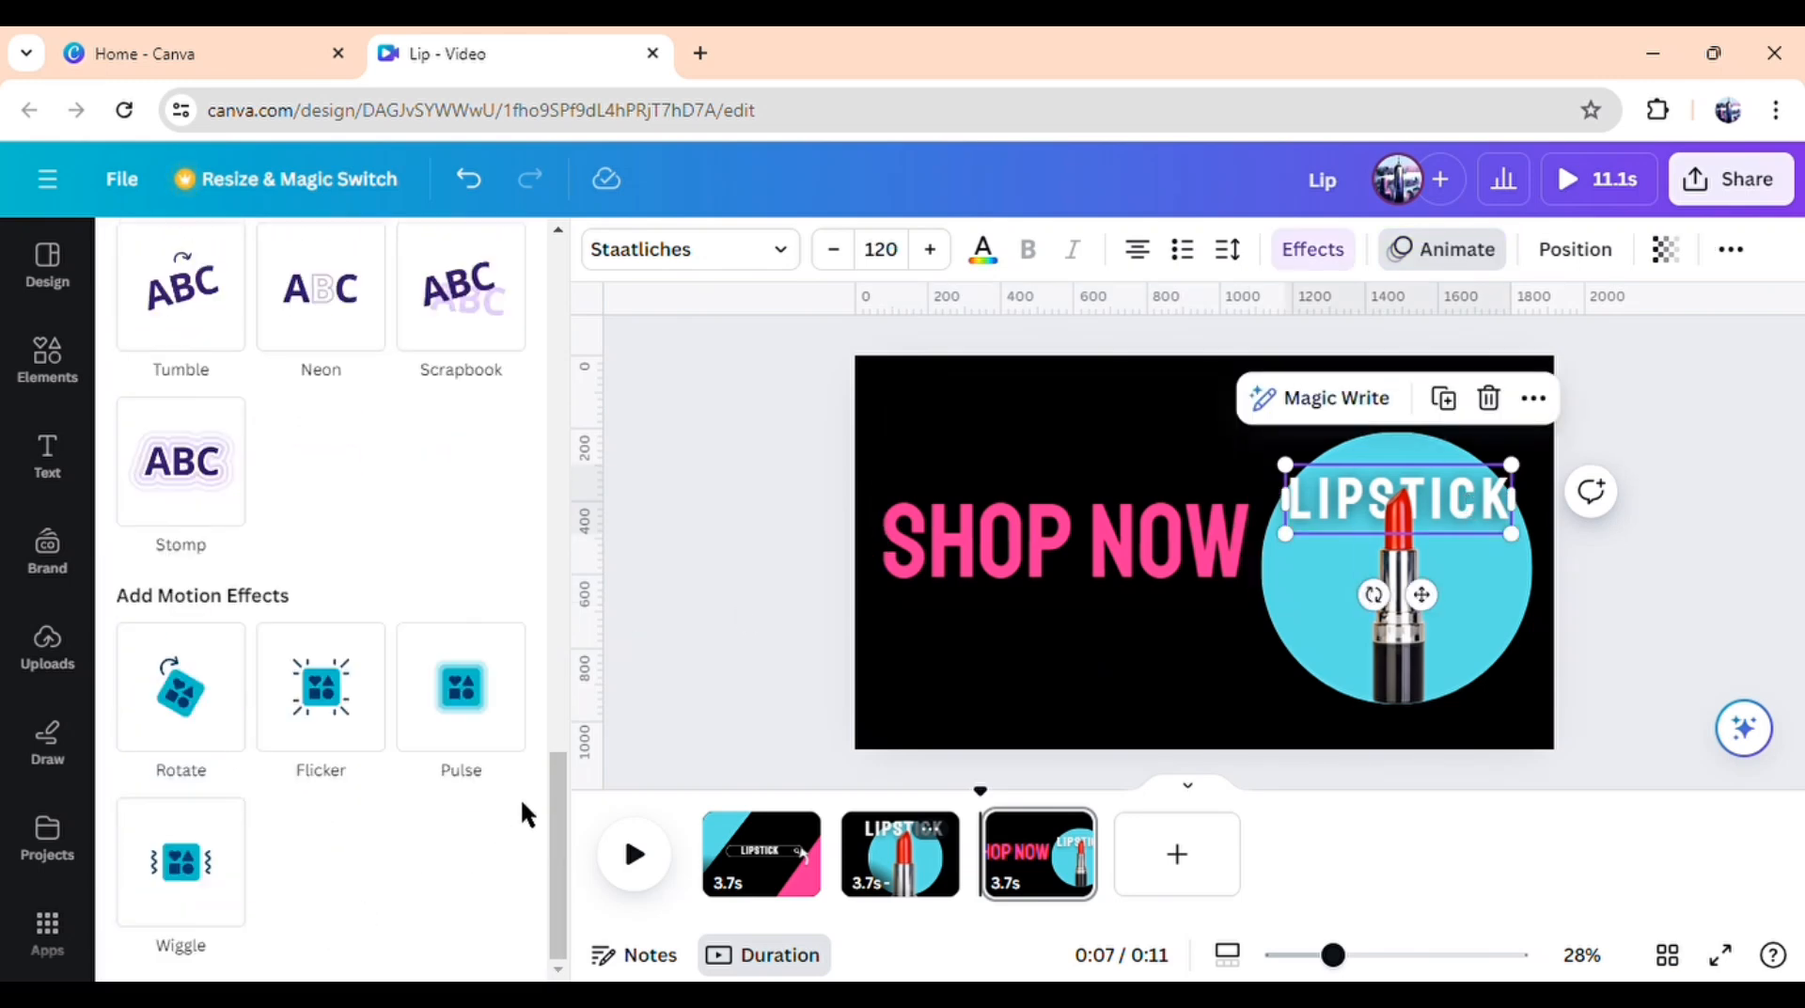
pyautogui.press('Escape')
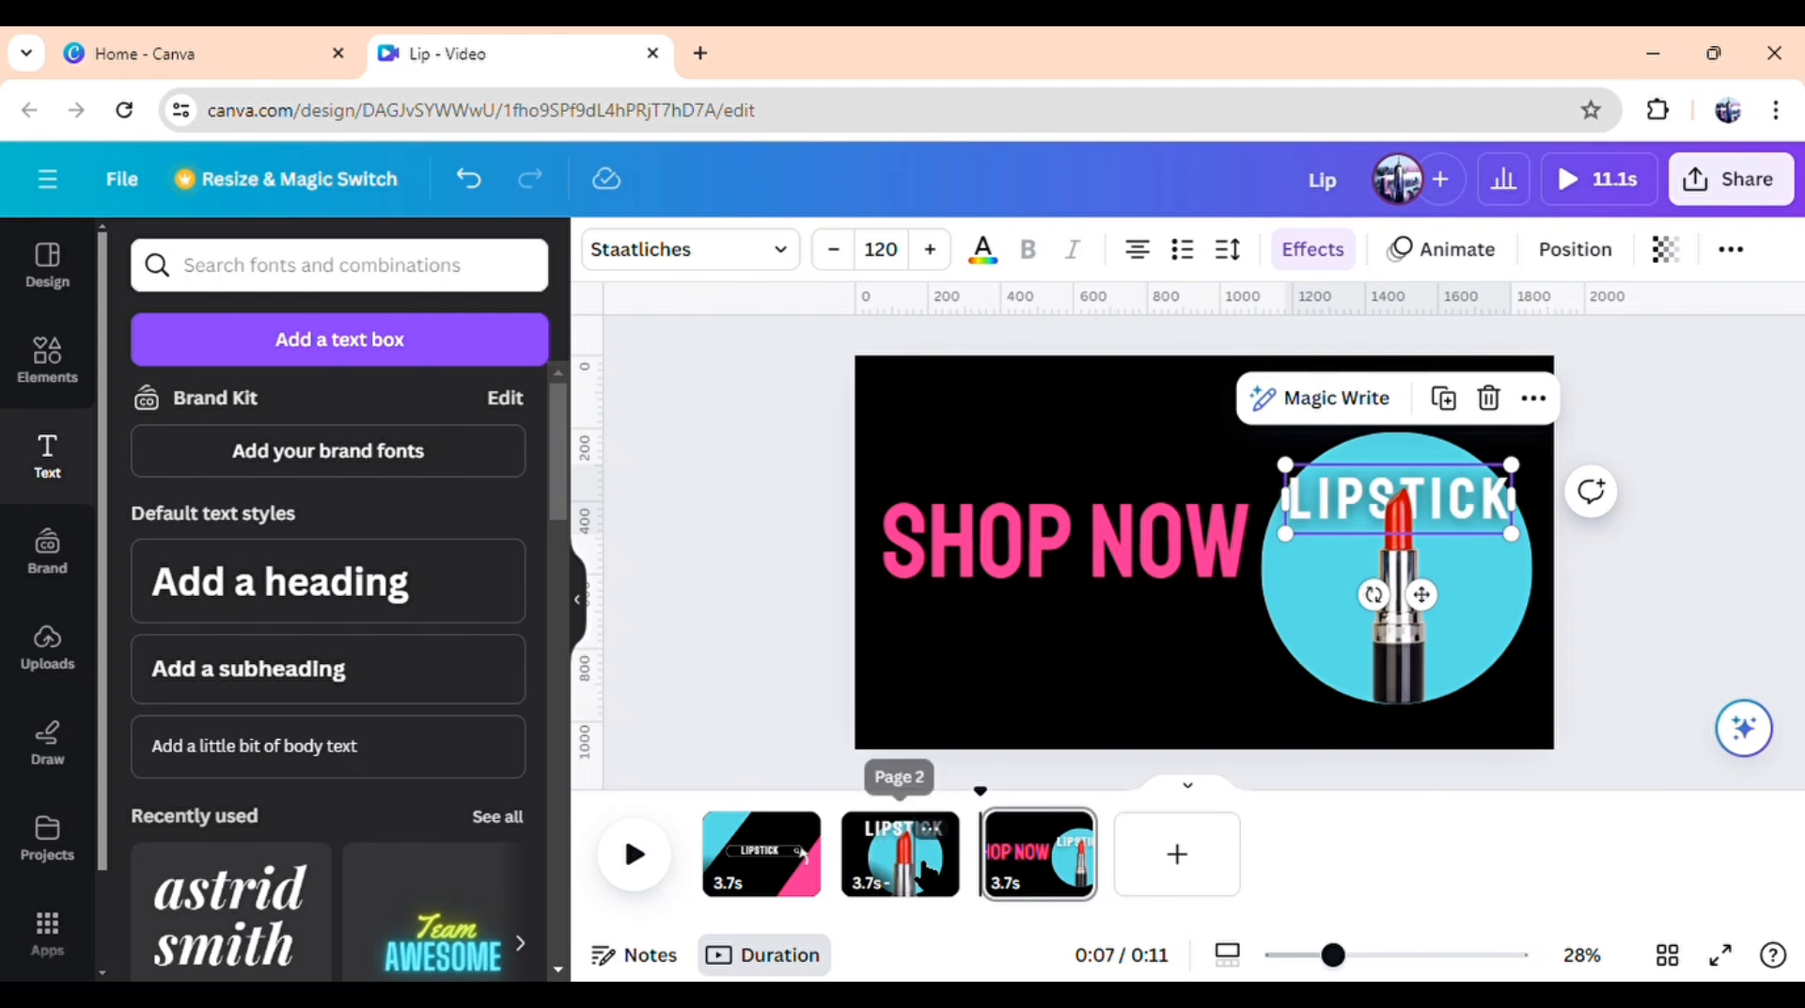
# Remove the Typewriter animation from the second page's LIPSTICK text
pyautogui.click(921, 860)
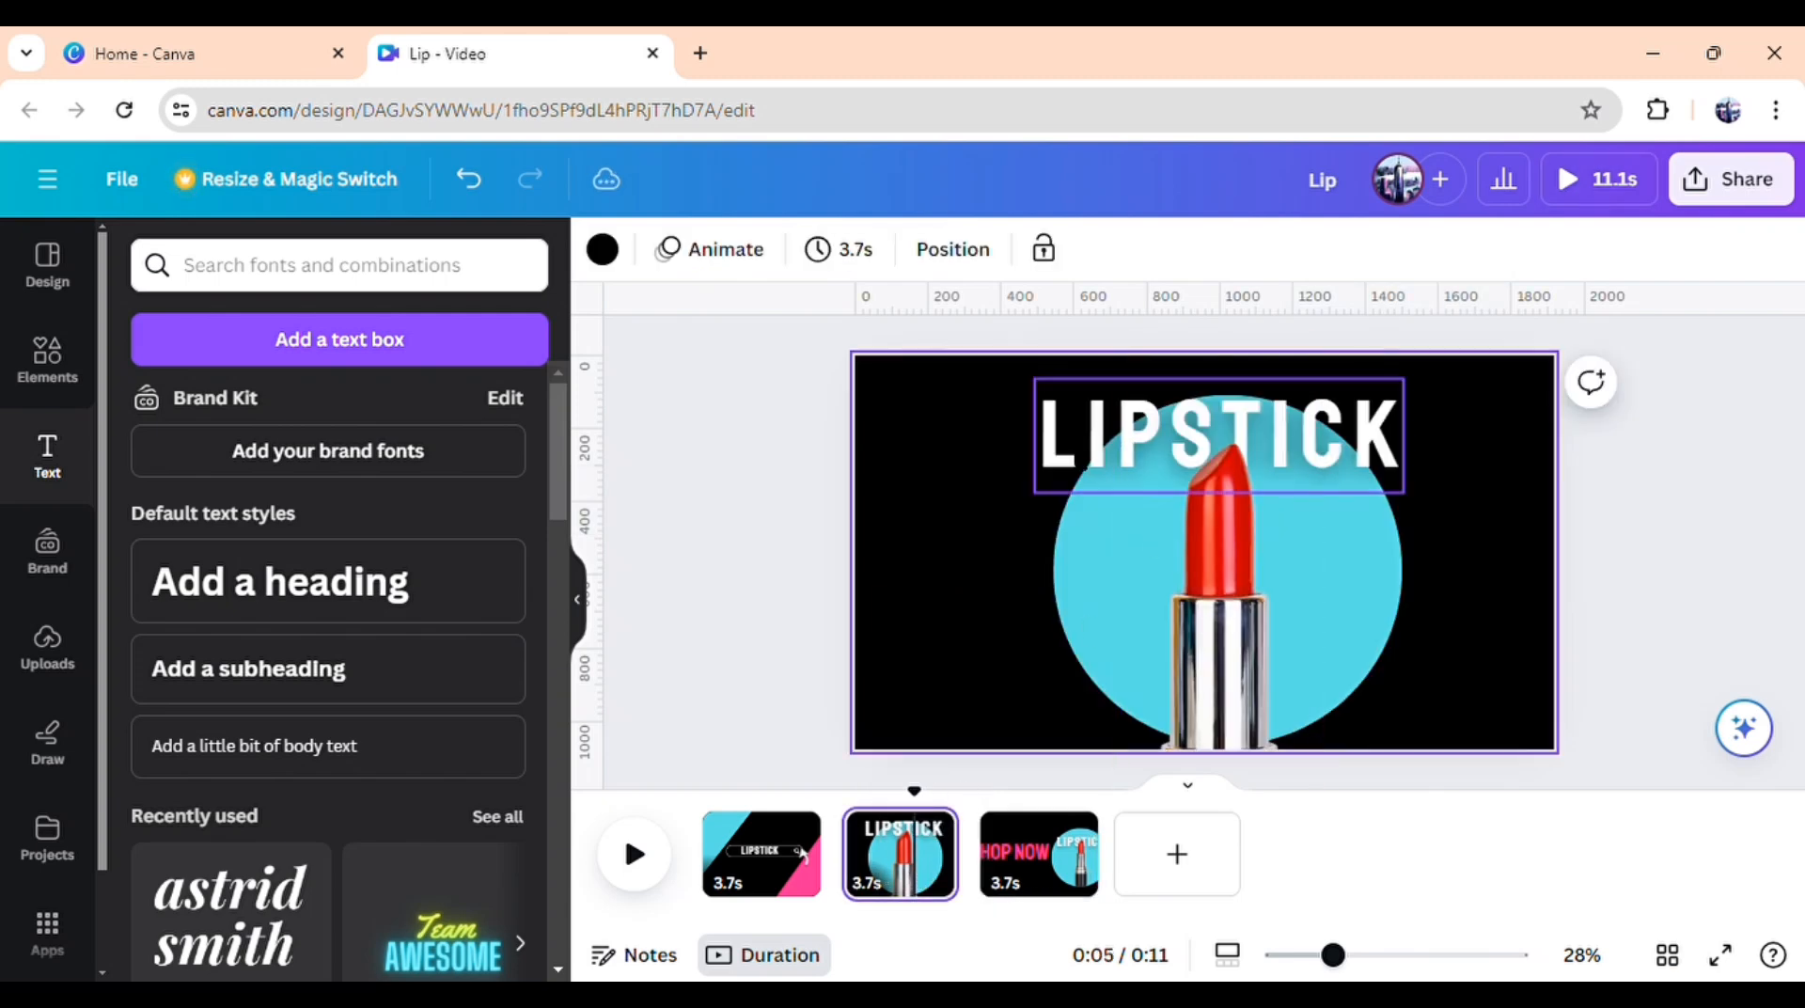
pyautogui.click(1105, 456)
pyautogui.click(1481, 259)
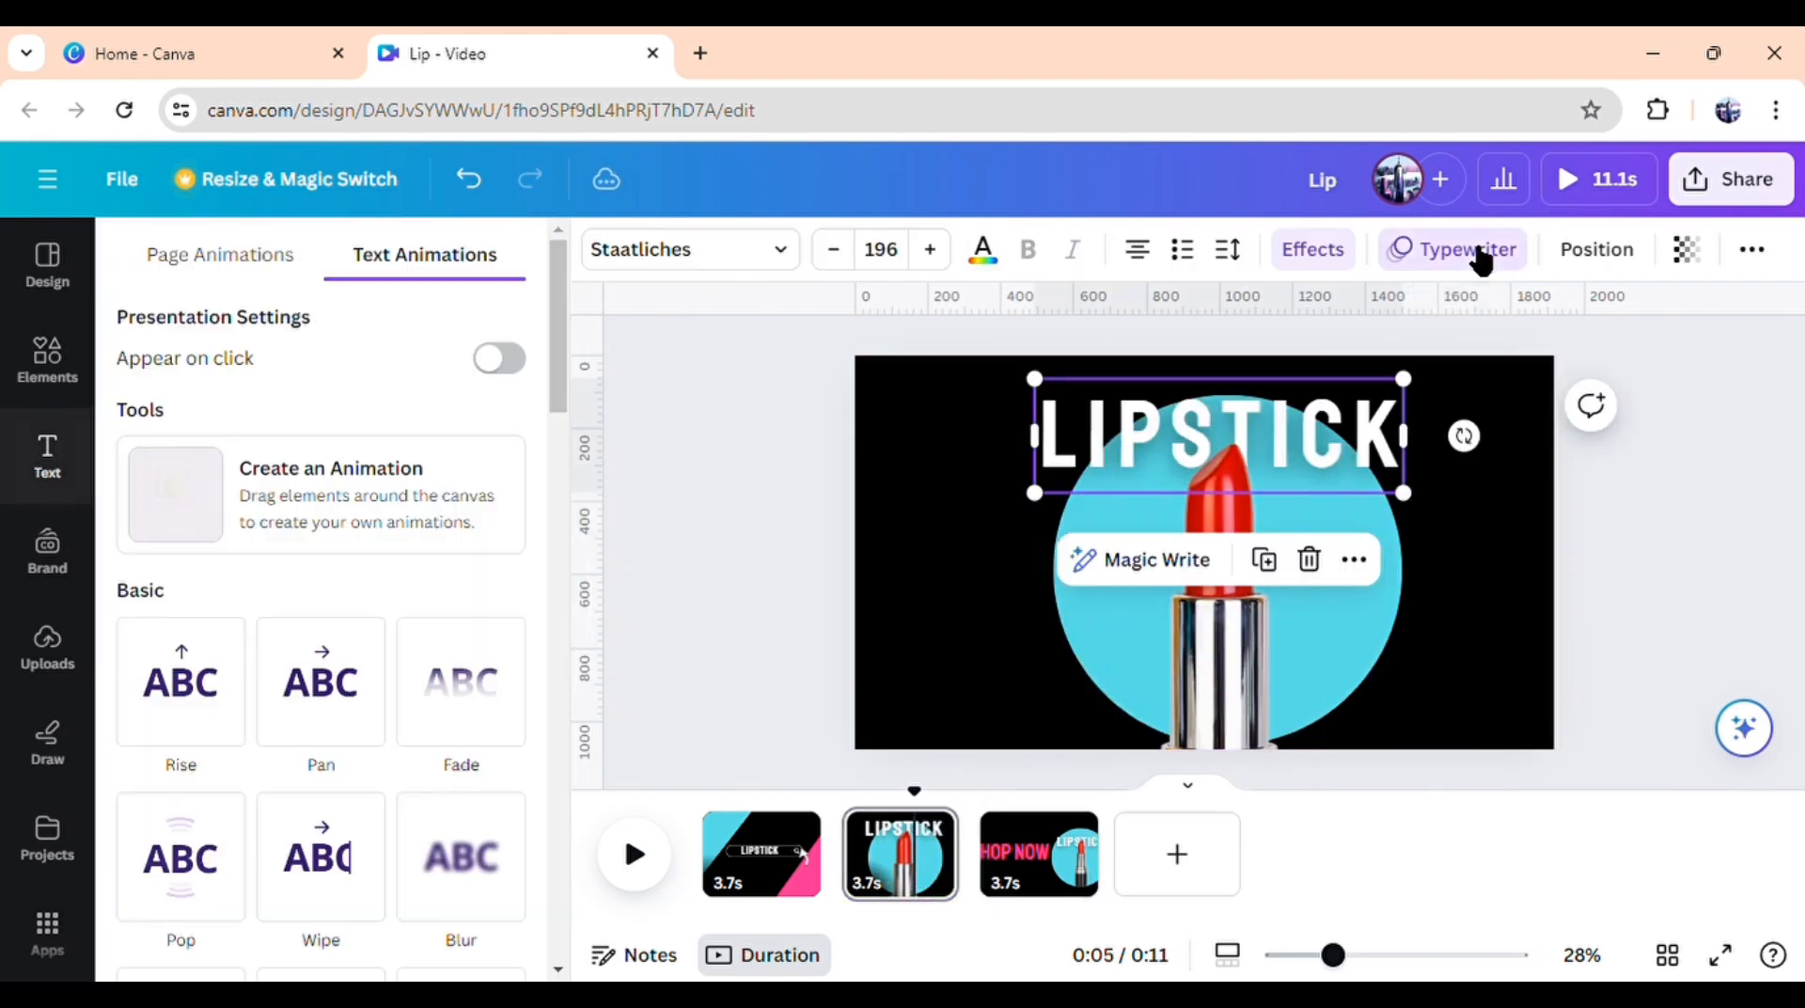
pyautogui.scroll(-5, 405, 881)
pyautogui.scroll(-10, 357, 893)
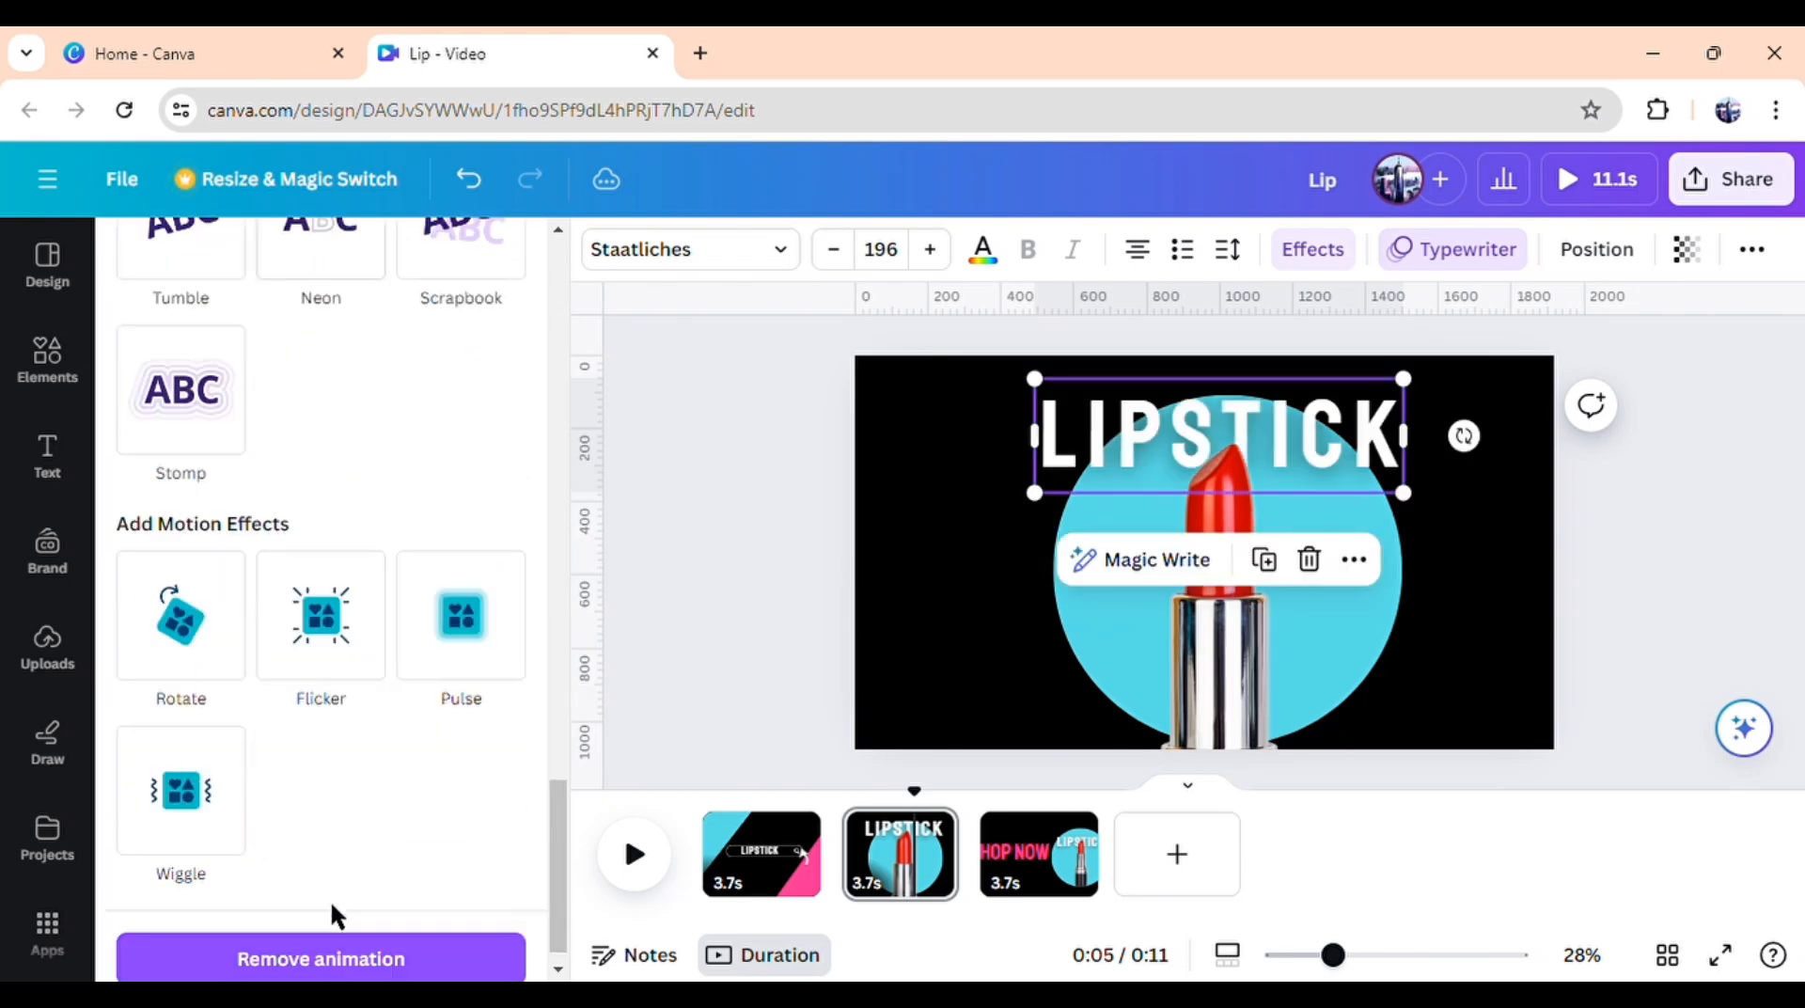
pyautogui.click(358, 943)
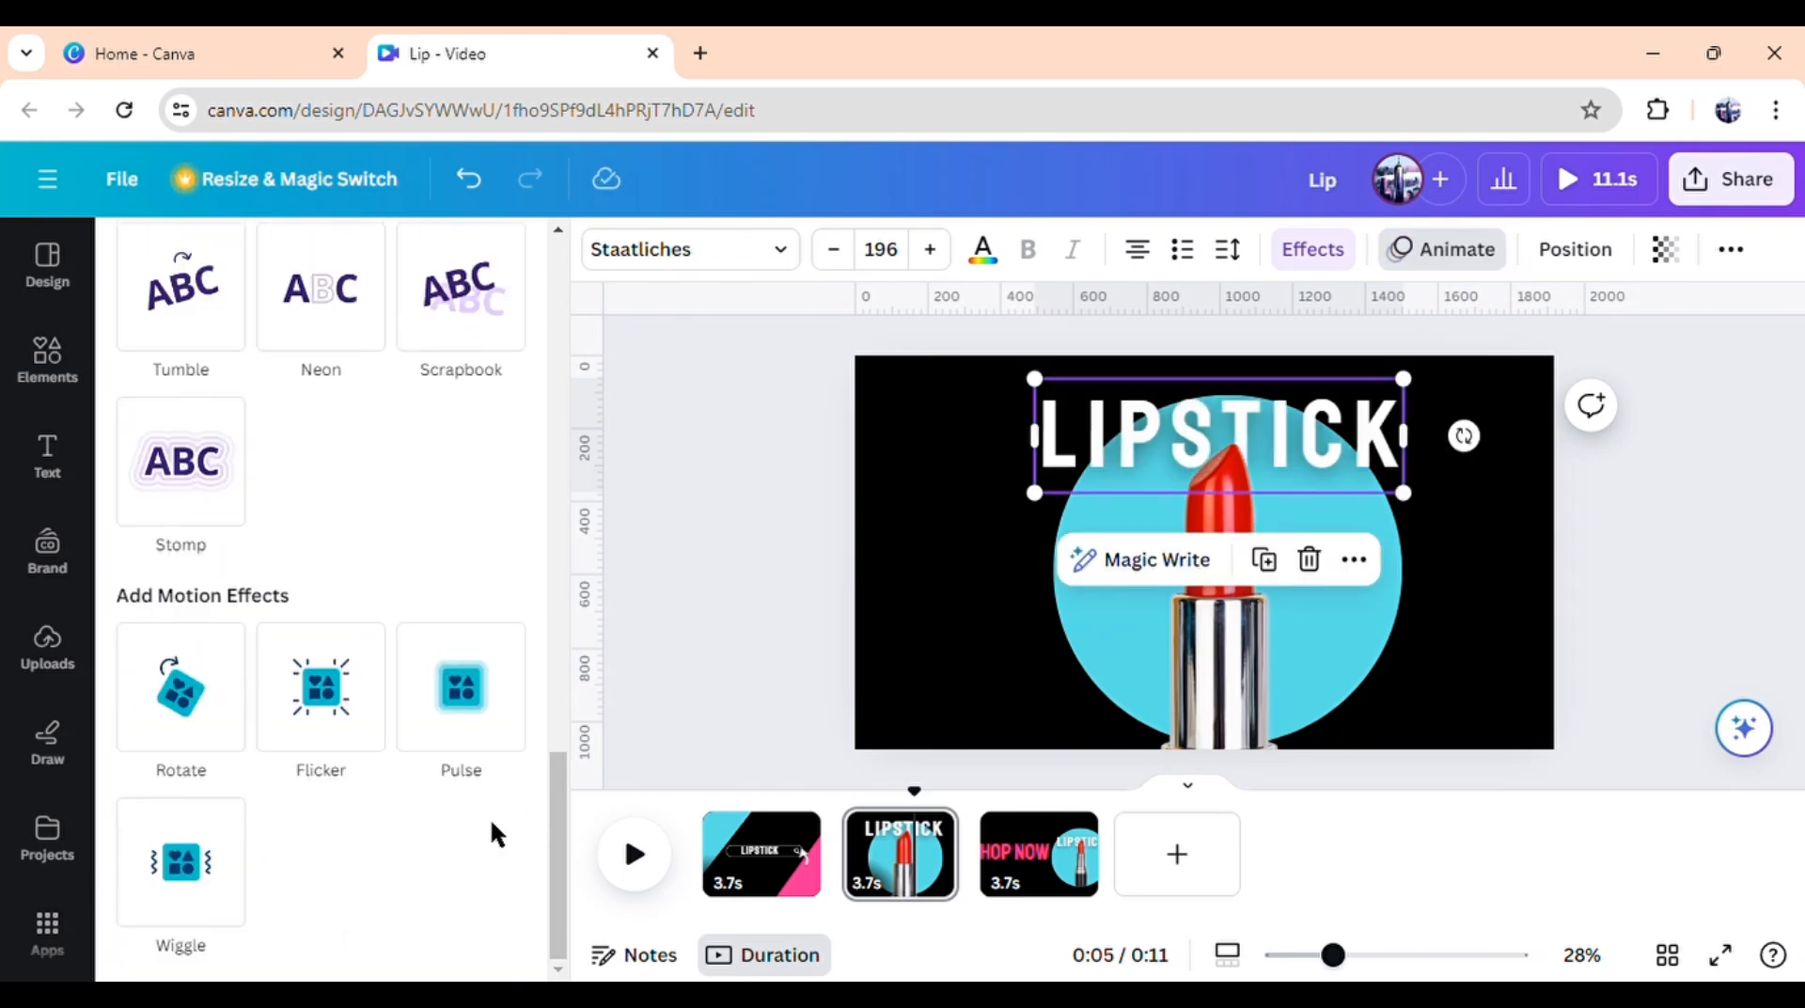
pyautogui.click(697, 652)
# Add a Match & Move transition lasting 0.6 seconds after the first page and apply it between all pages
pyautogui.click(1039, 850)
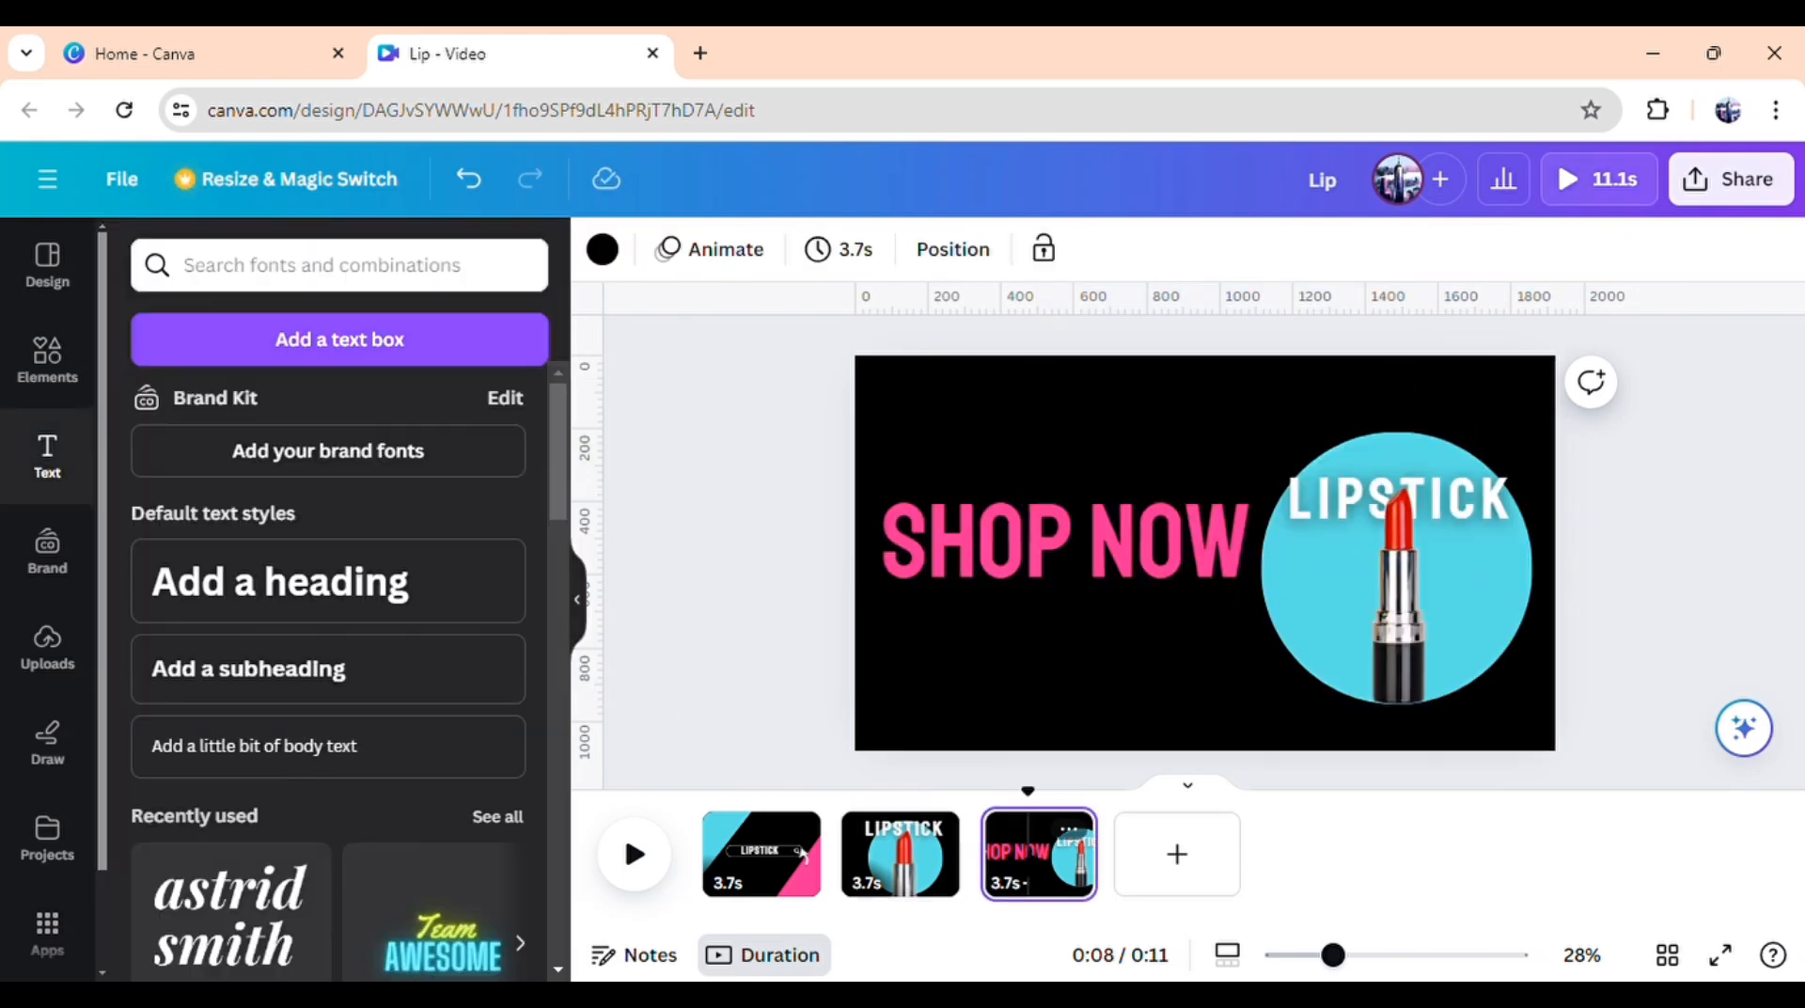
pyautogui.click(847, 877)
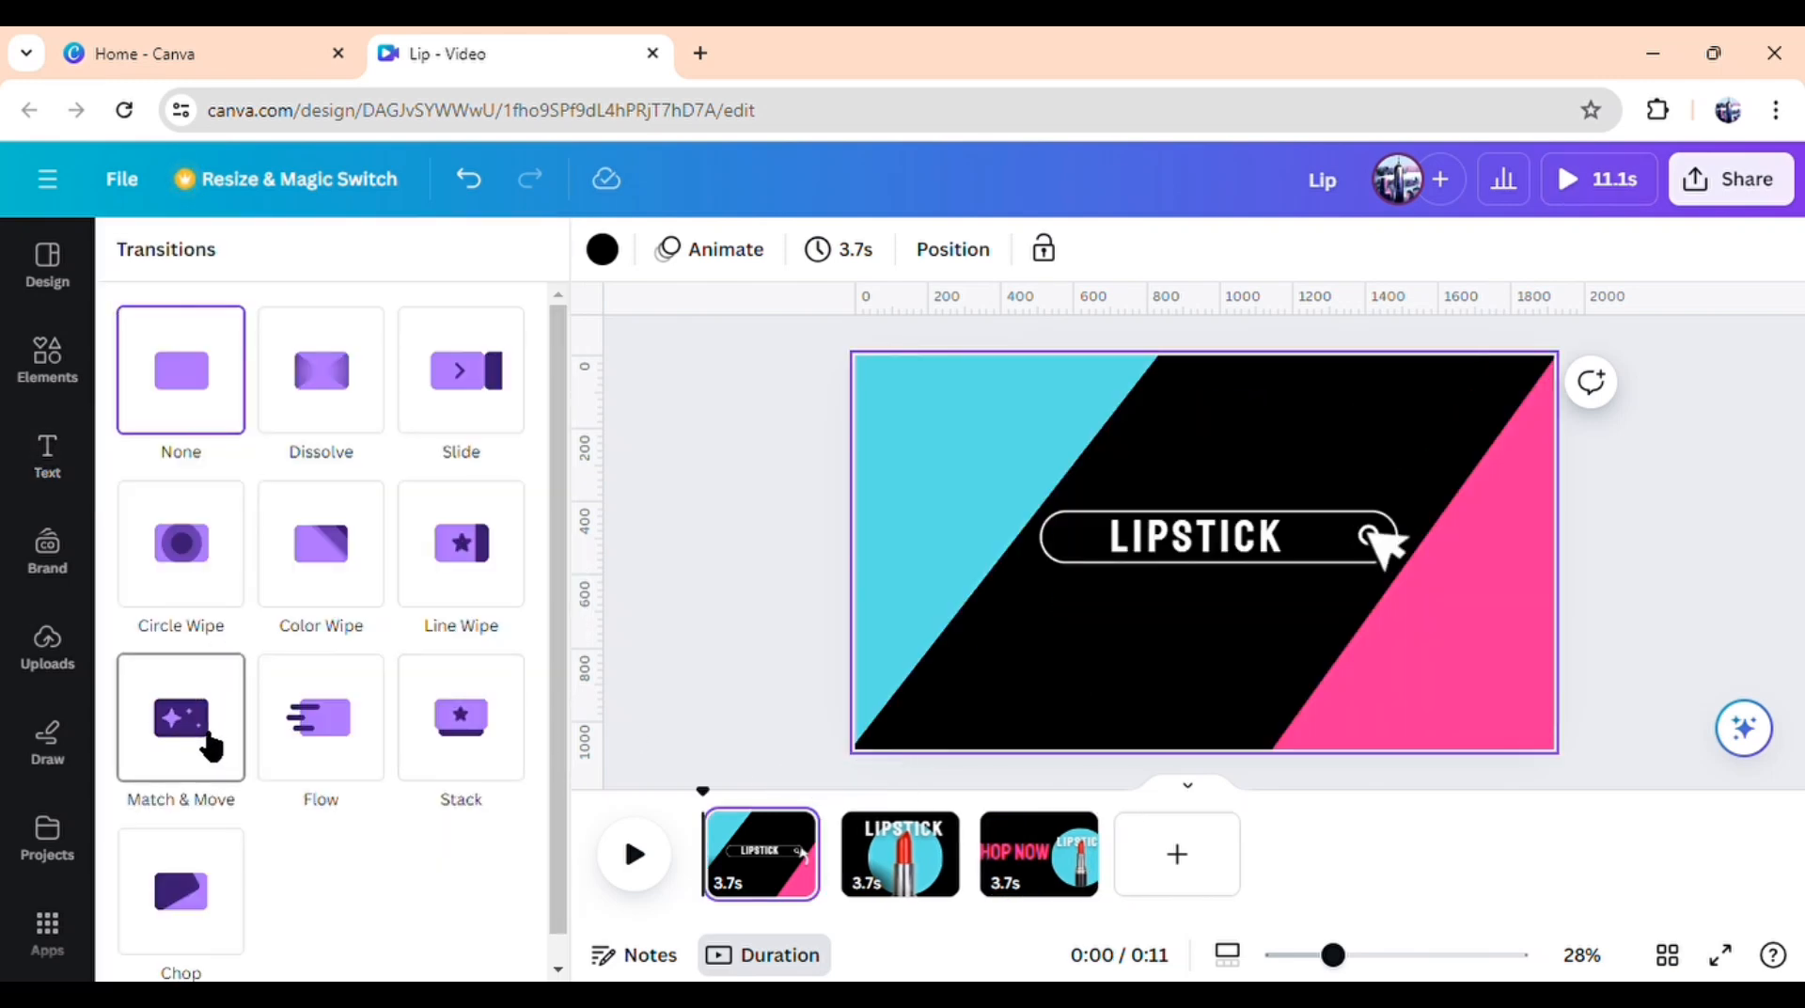
pyautogui.click(211, 748)
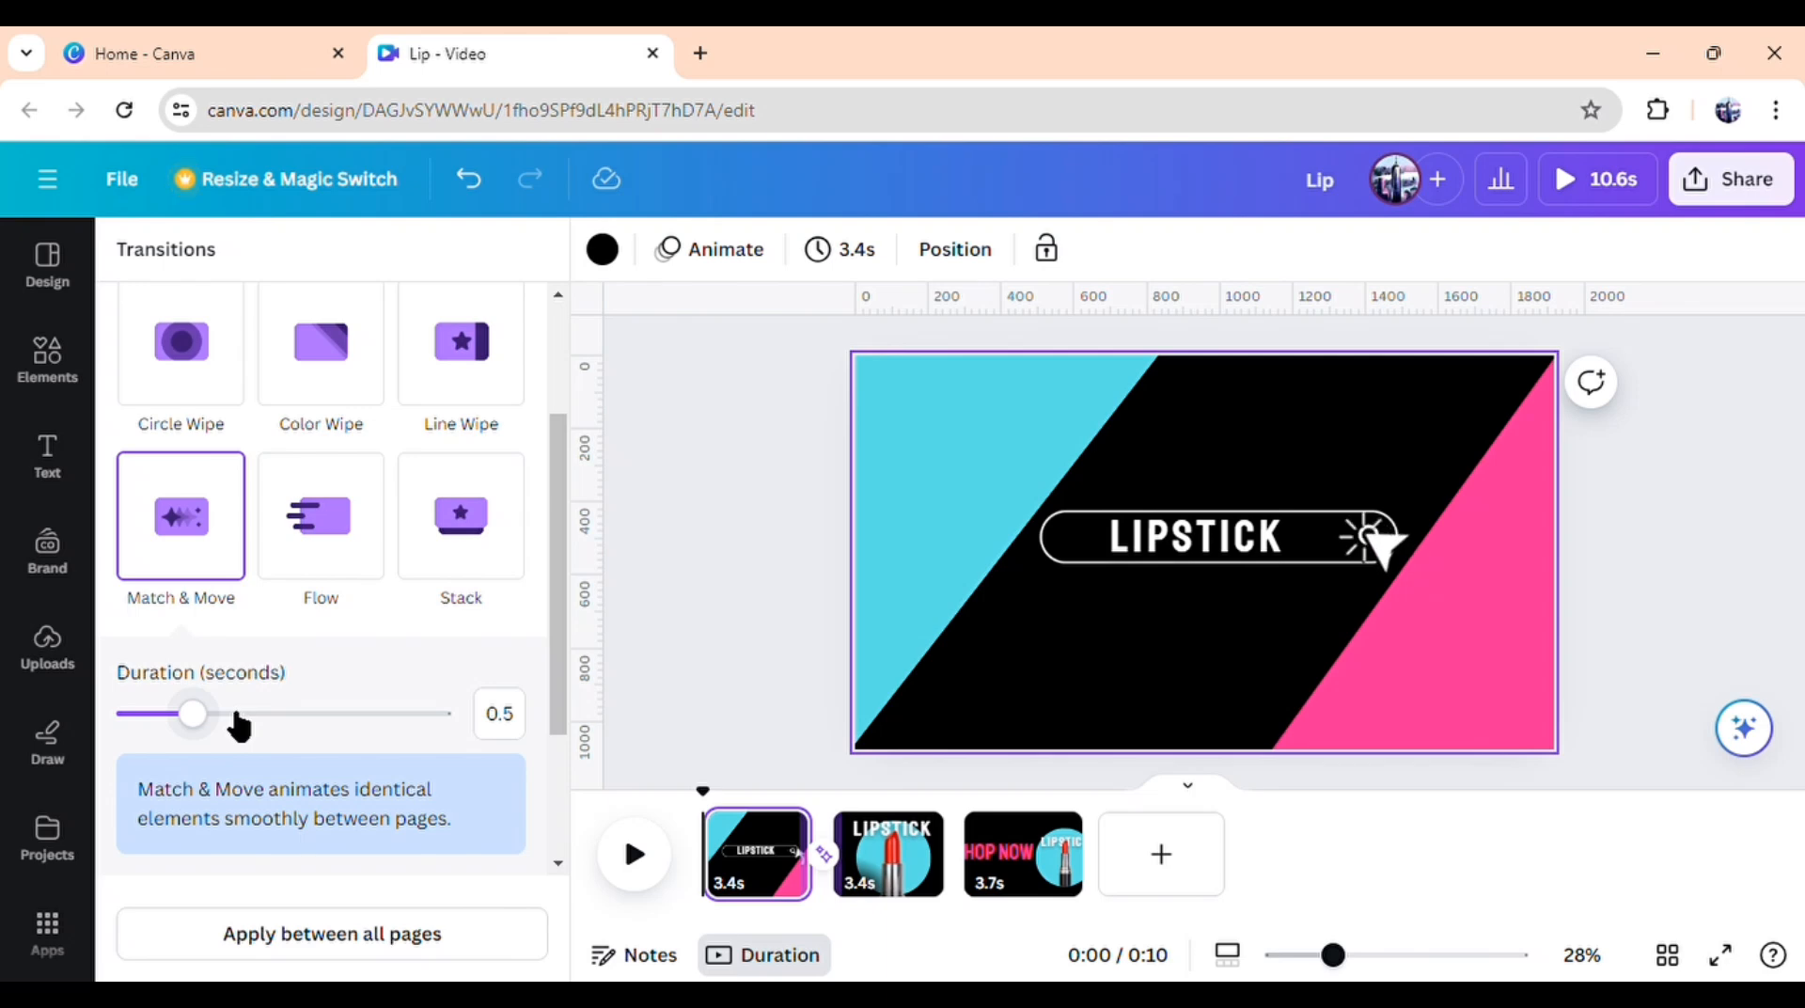
pyautogui.click(233, 714)
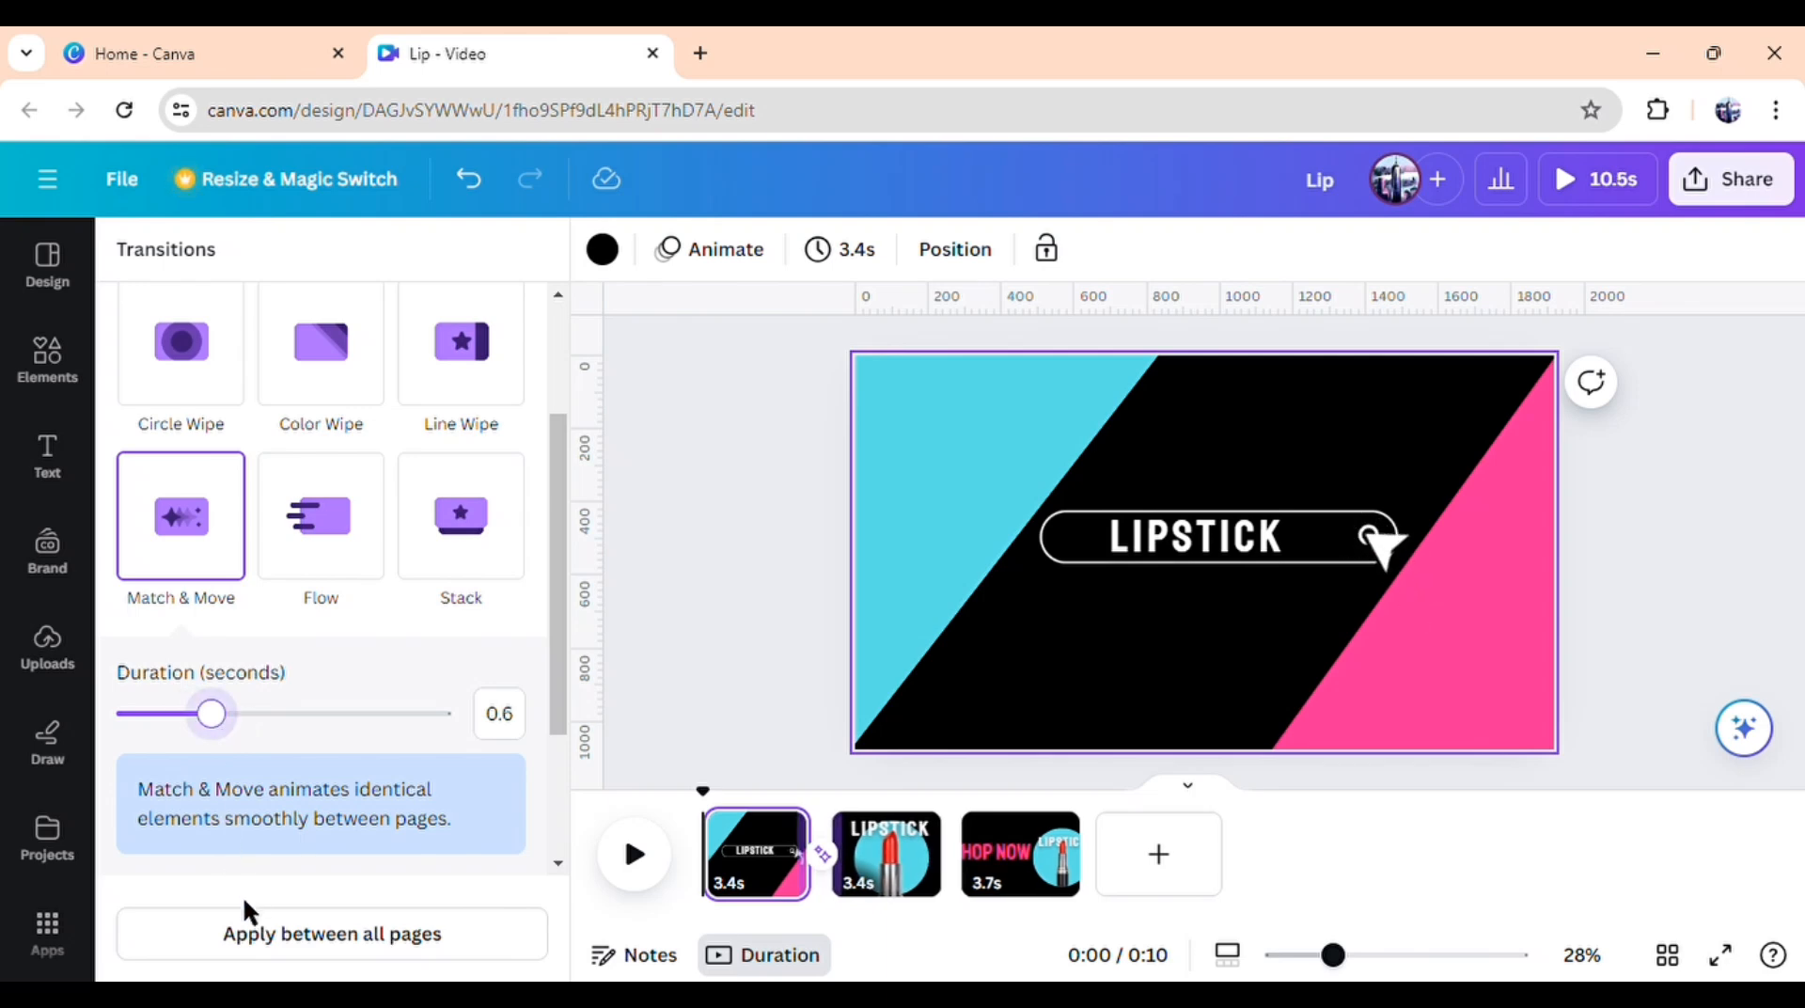
pyautogui.click(258, 933)
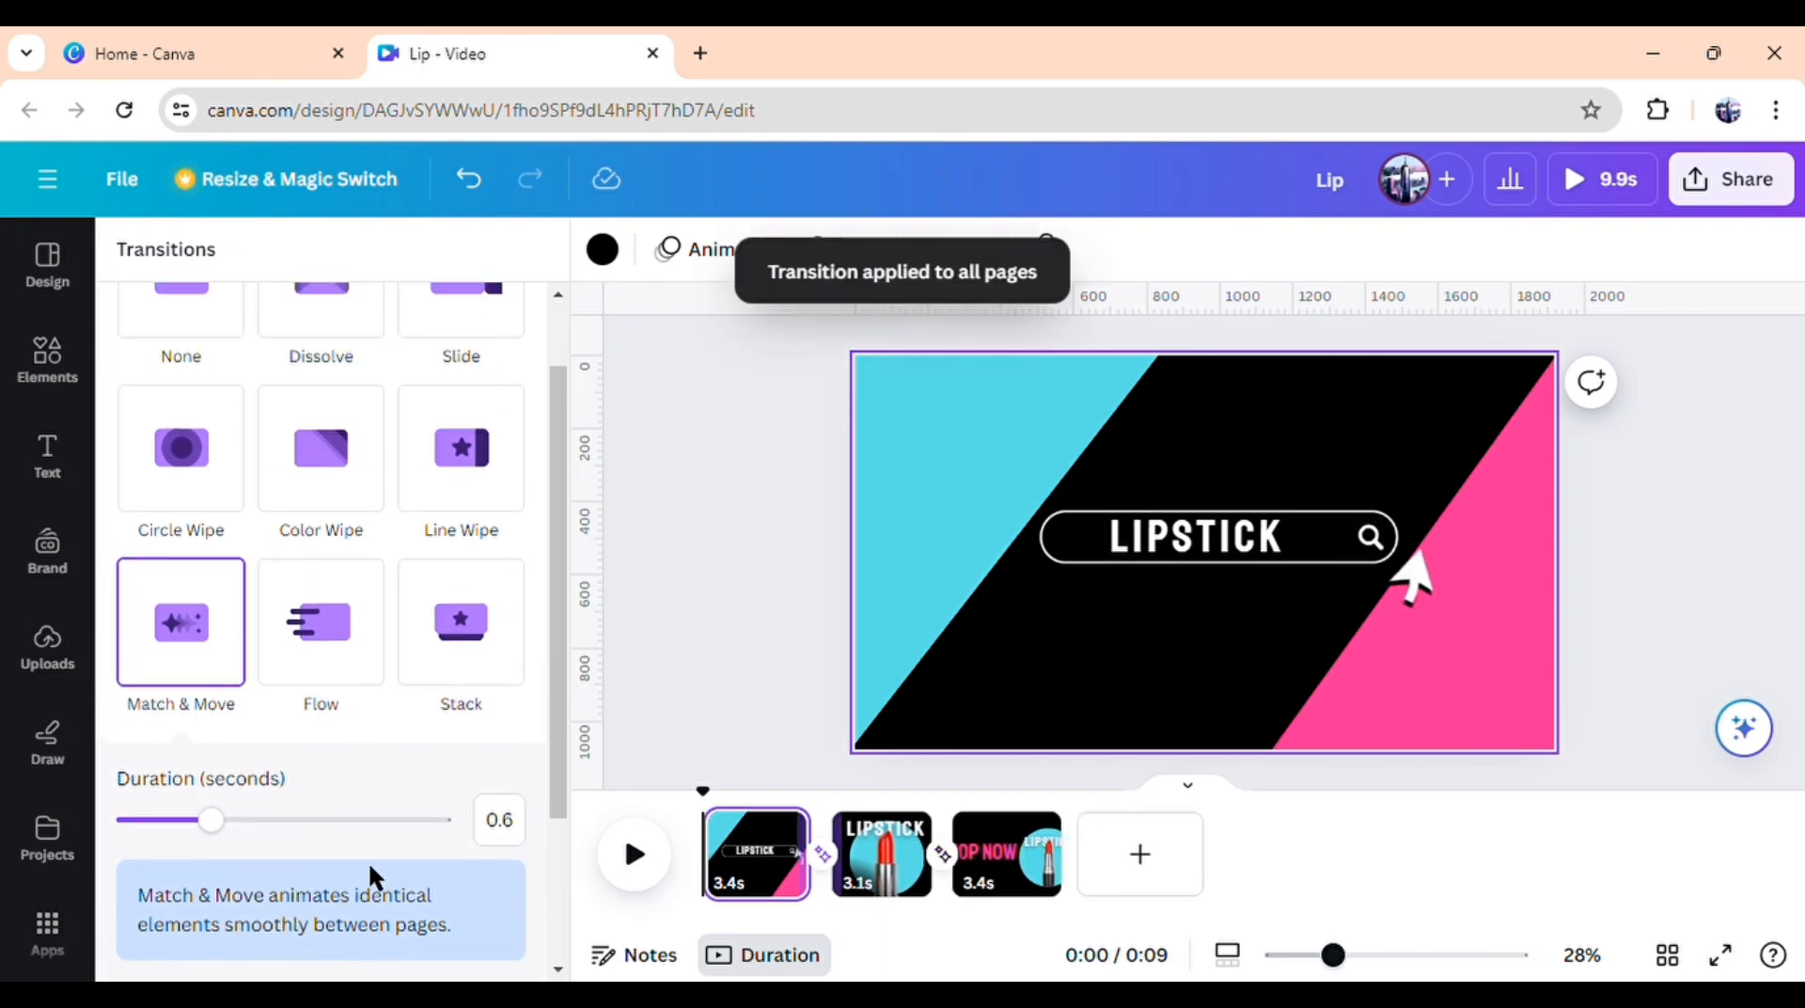
# Trim the start of the SHOP NOW heading's timing on the third page to a duration of 2.4 s, and hide the element timing
pyautogui.click(996, 879)
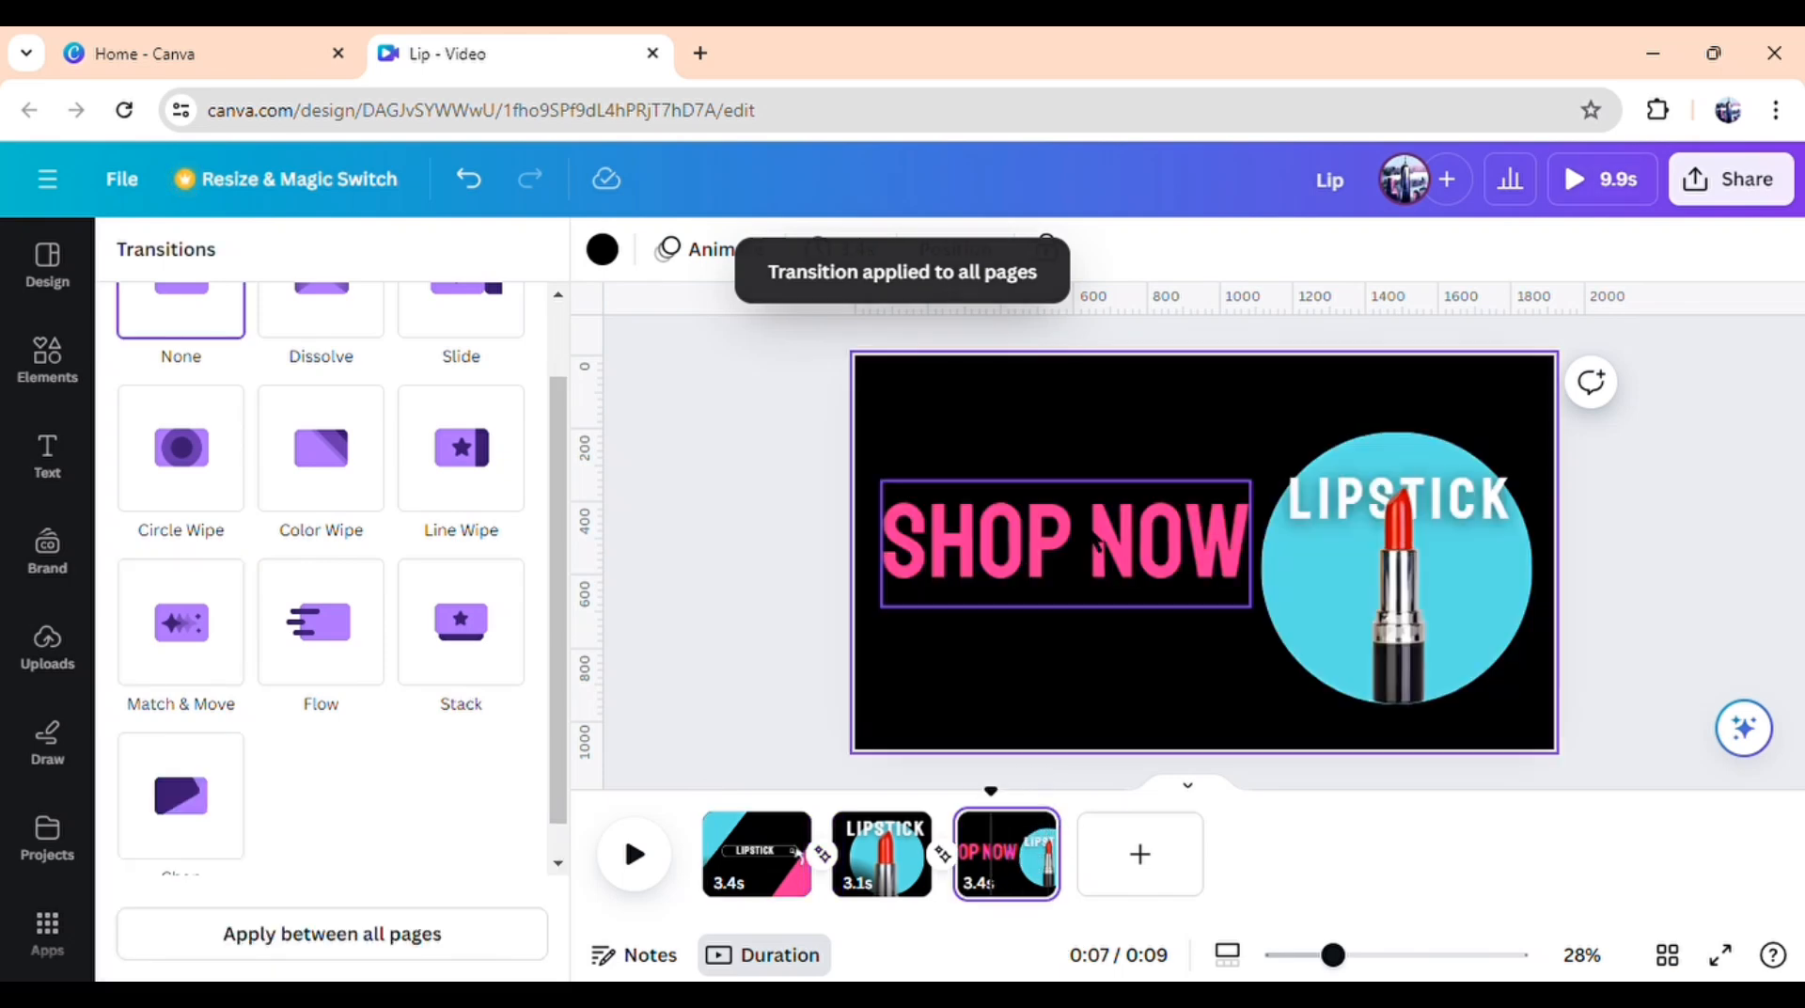
pyautogui.click(1098, 559)
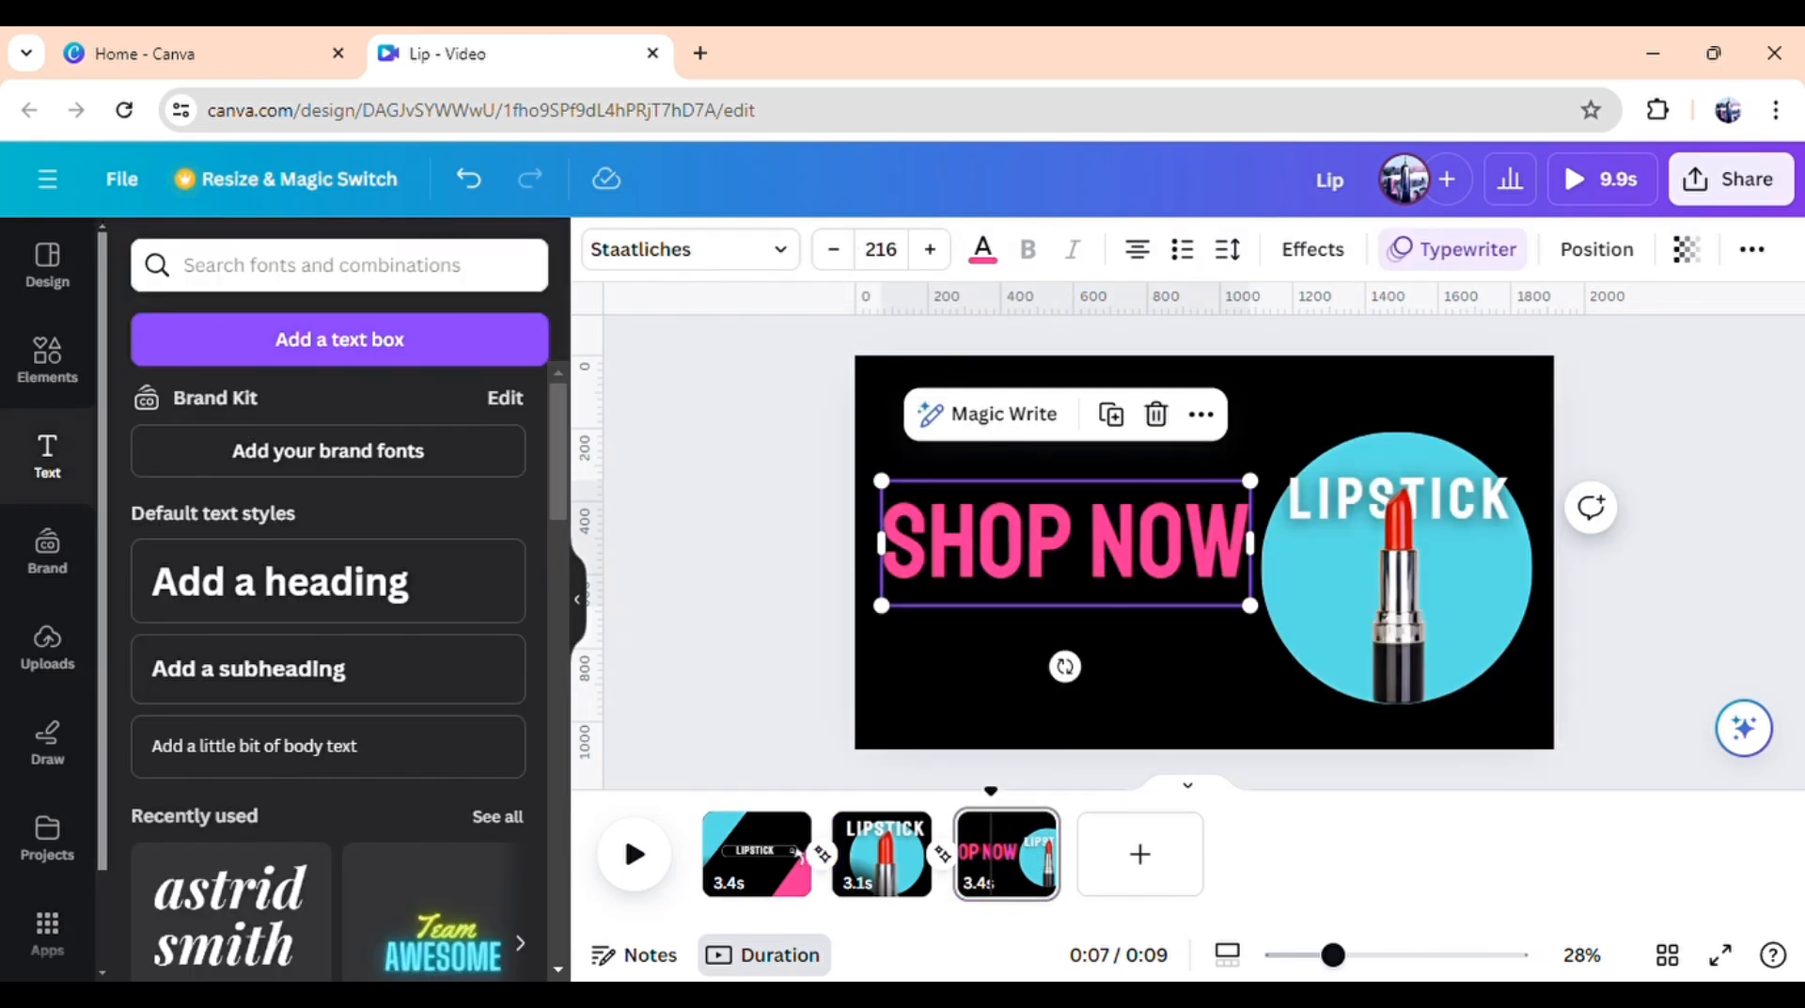
pyautogui.click(1201, 416)
pyautogui.click(1330, 637)
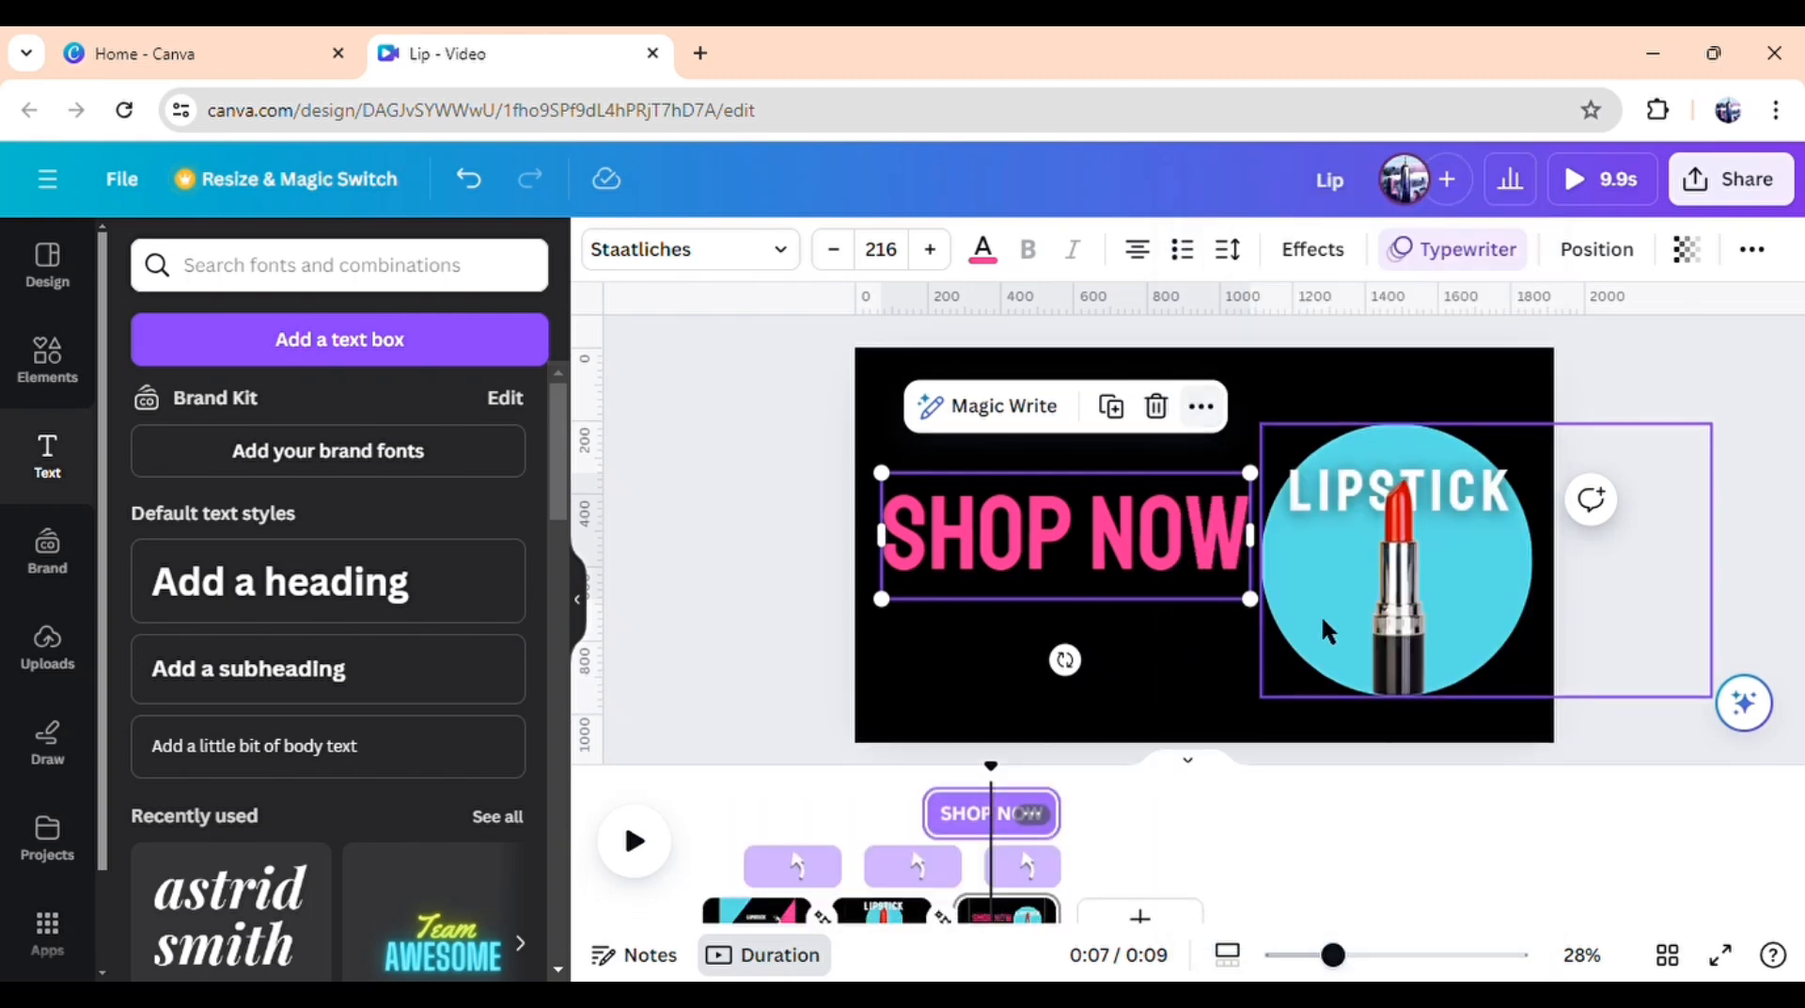
pyautogui.moveTo(949, 785); pyautogui.dragTo(1023, 784)
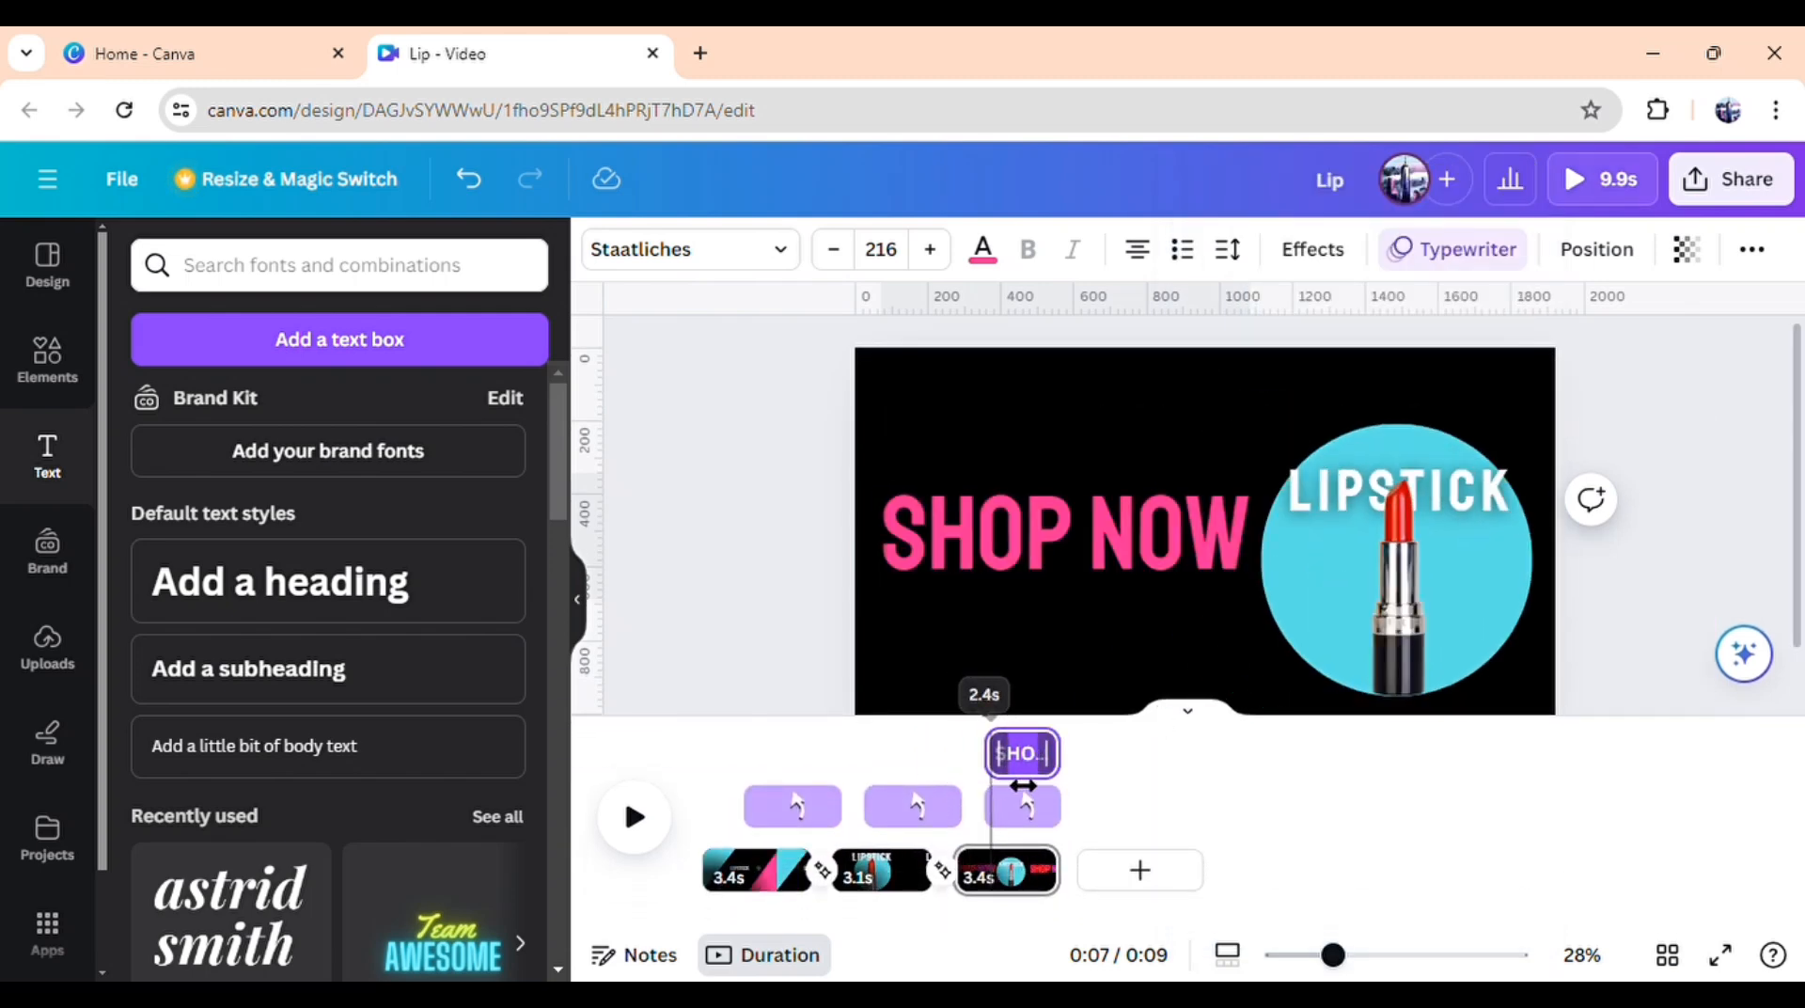
pyautogui.click(1205, 405)
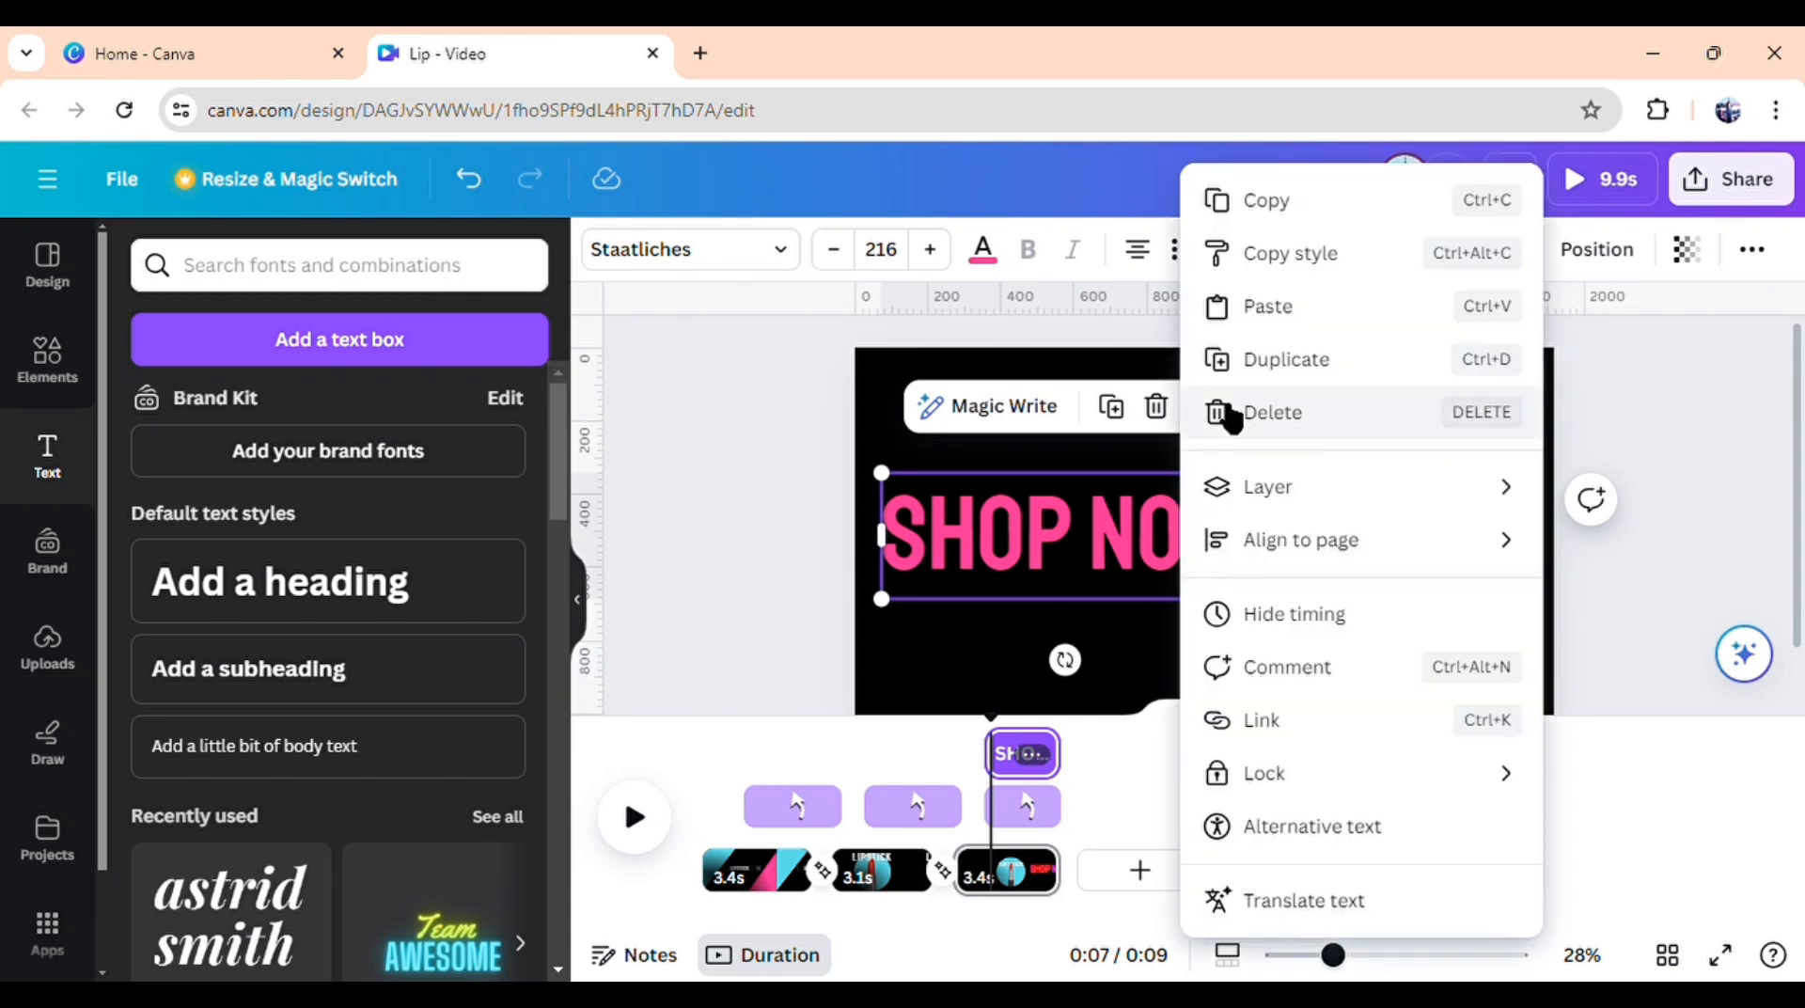
pyautogui.click(1359, 612)
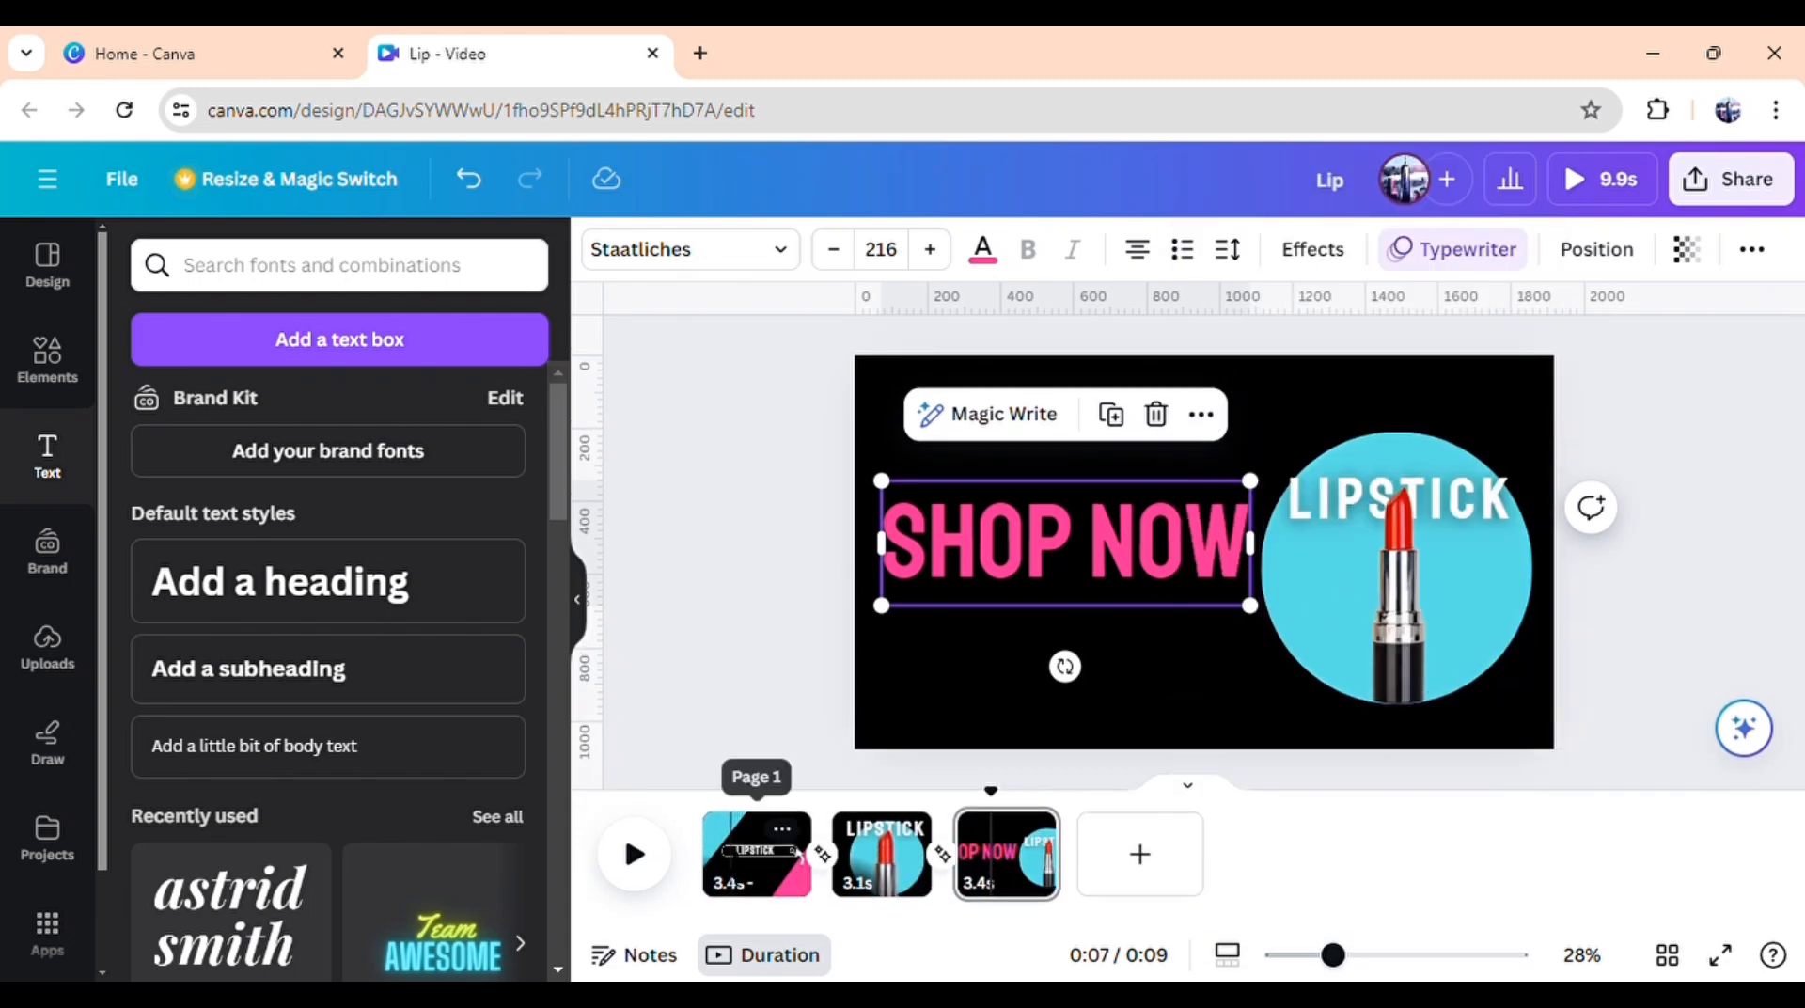
# Play the video from the first page to preview the animations and transitions
pyautogui.click(798, 852)
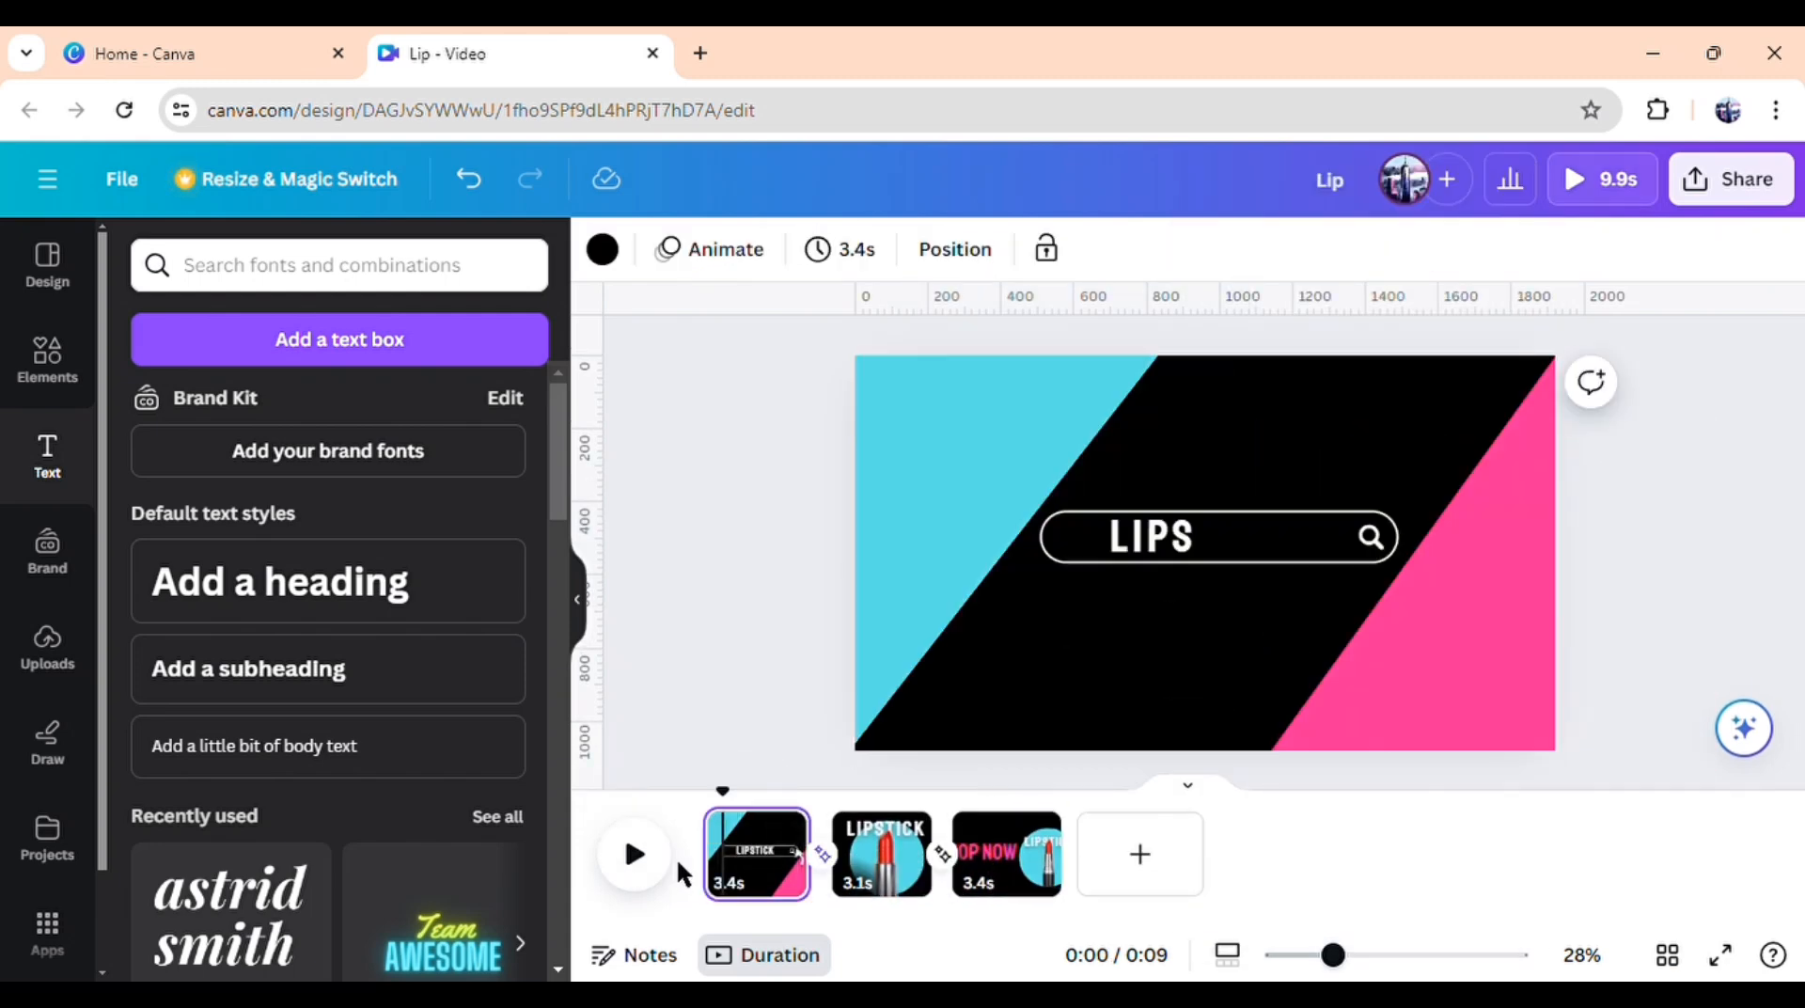
pyautogui.click(658, 856)
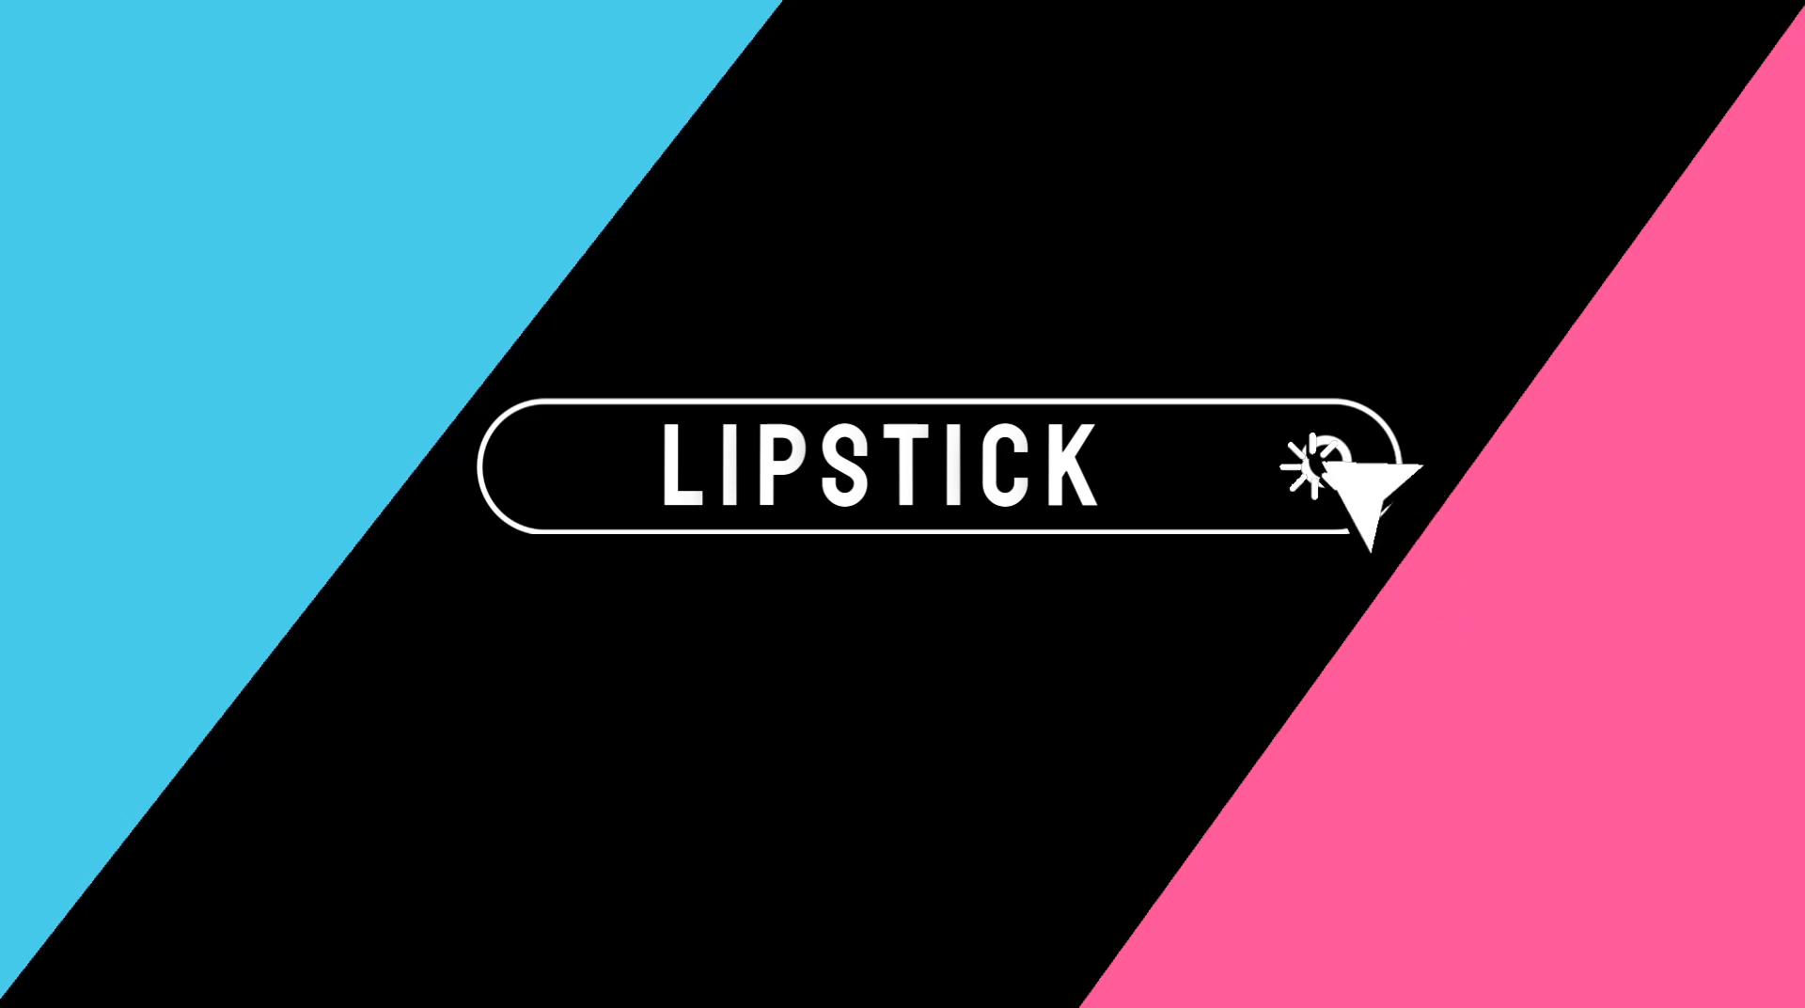